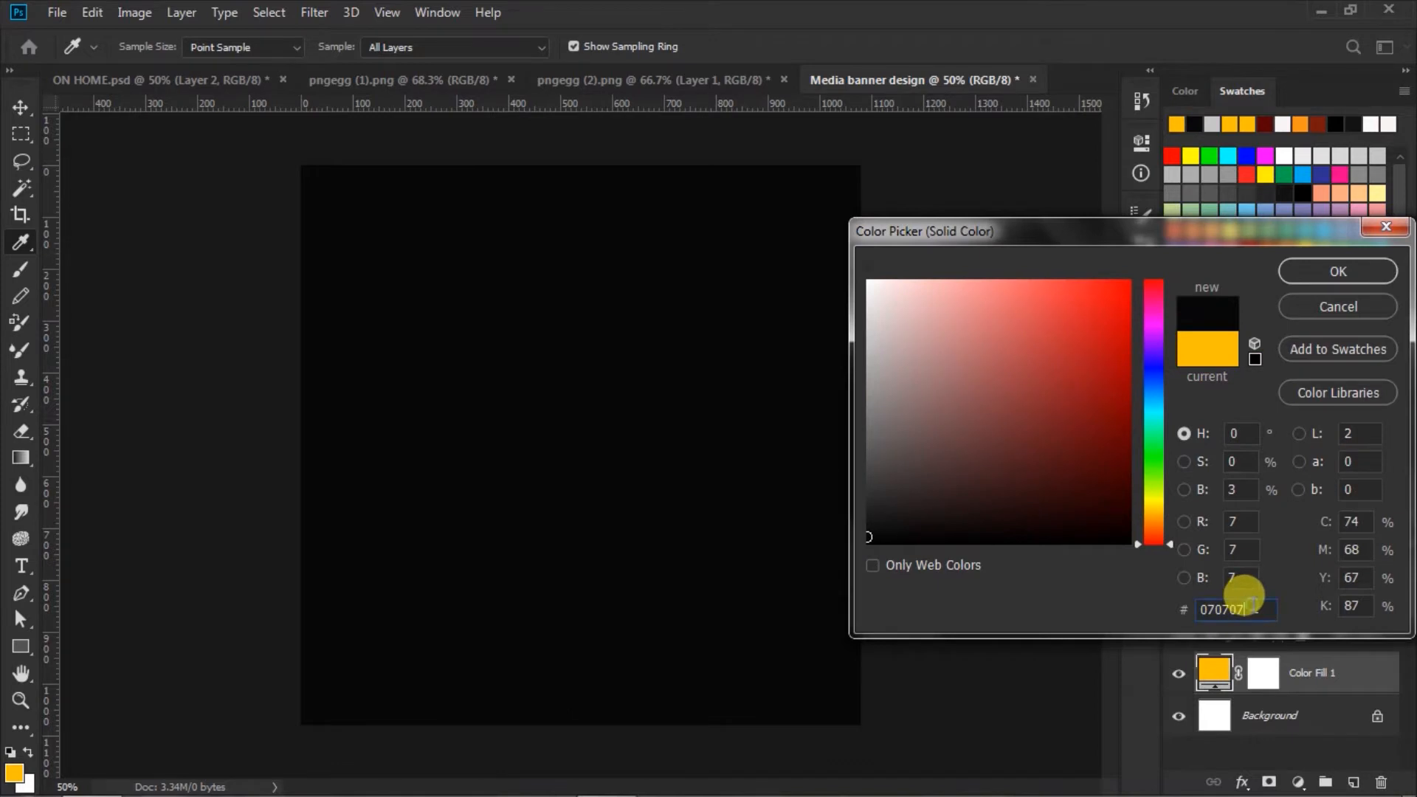
# Step: Apply the near-black colour 070707 to the solid colour fill layer
pyautogui.click(1298, 281)
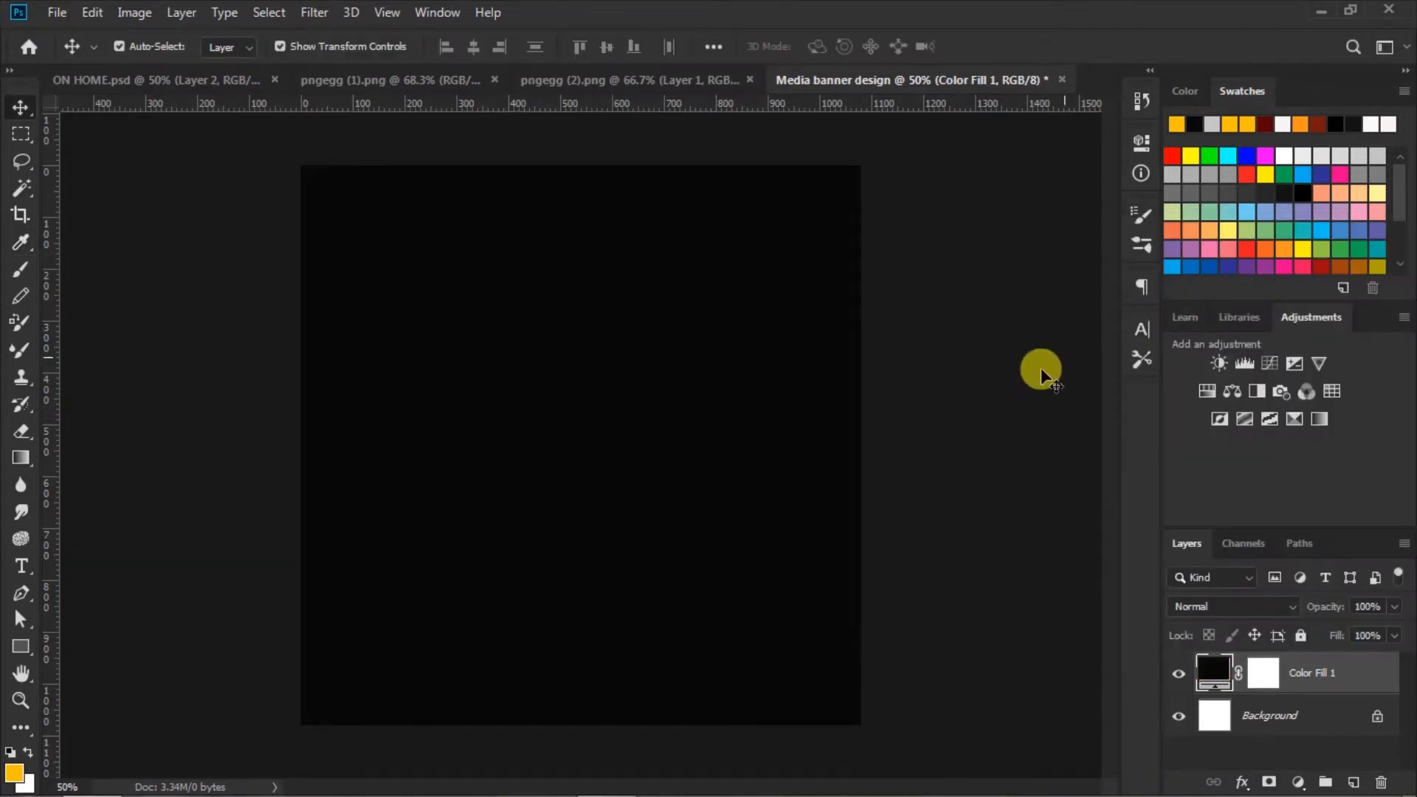
pyautogui.click(930, 473)
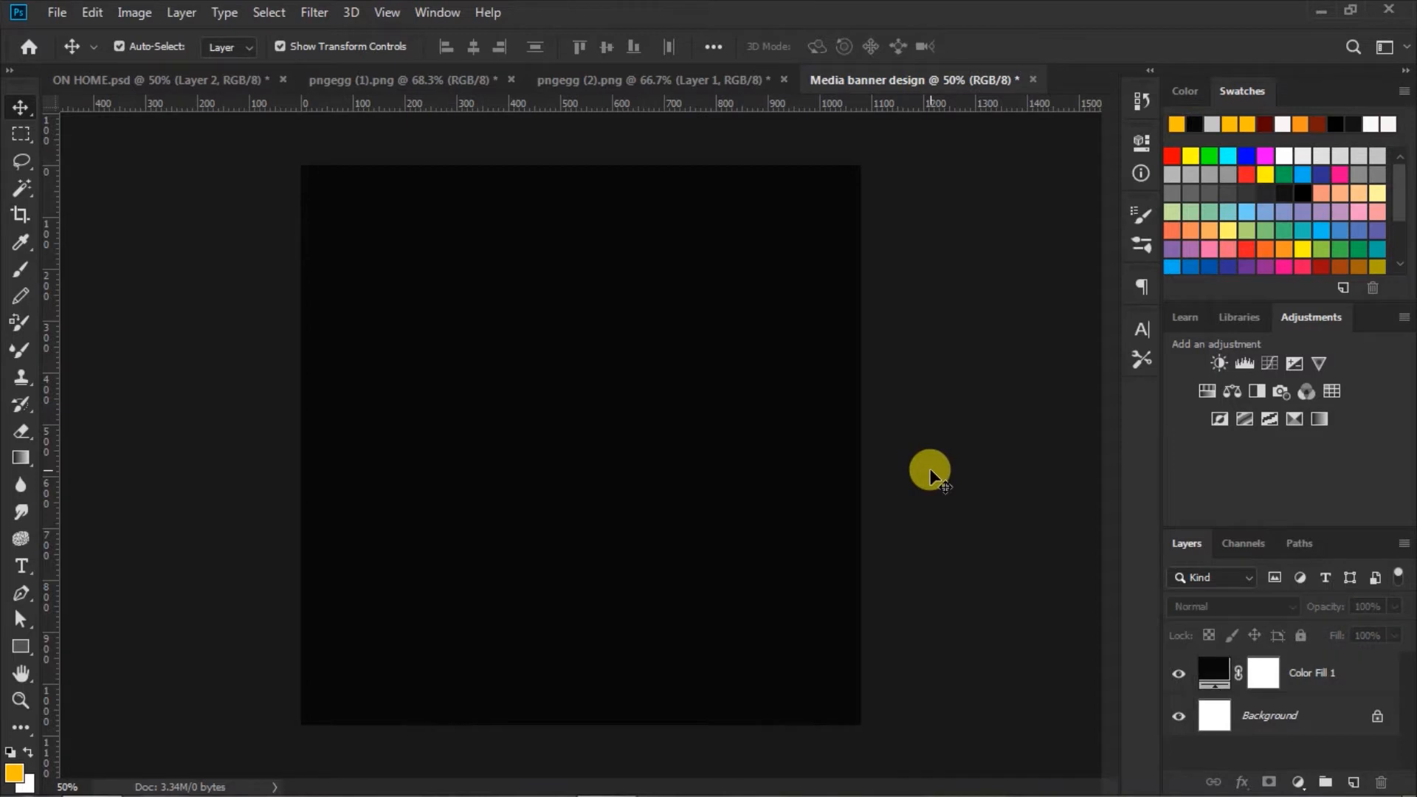
# Step: Copy the wooden table from pngegg (2).png and paste it into the Media banner design document
pyautogui.click(639, 79)
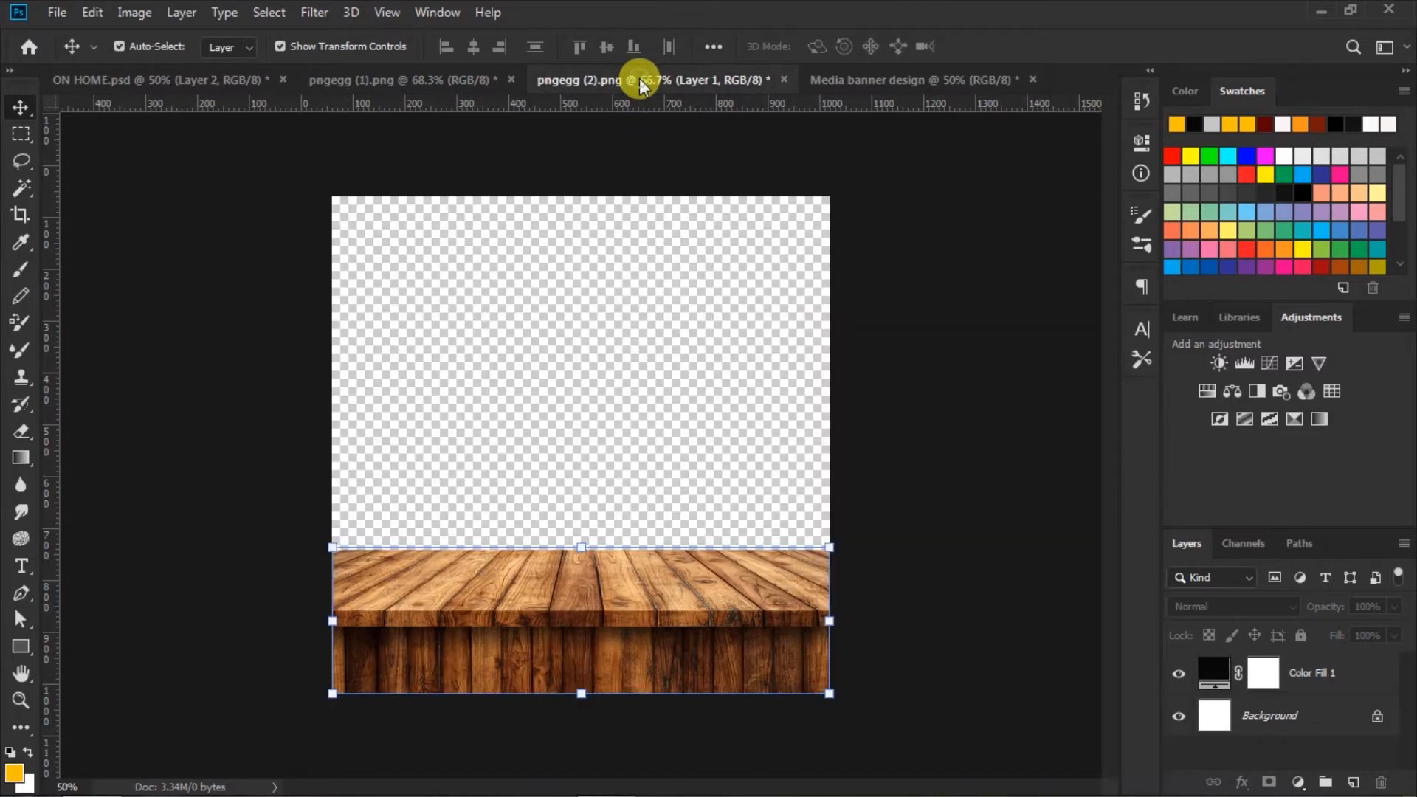
pyautogui.click(93, 14)
pyautogui.click(175, 156)
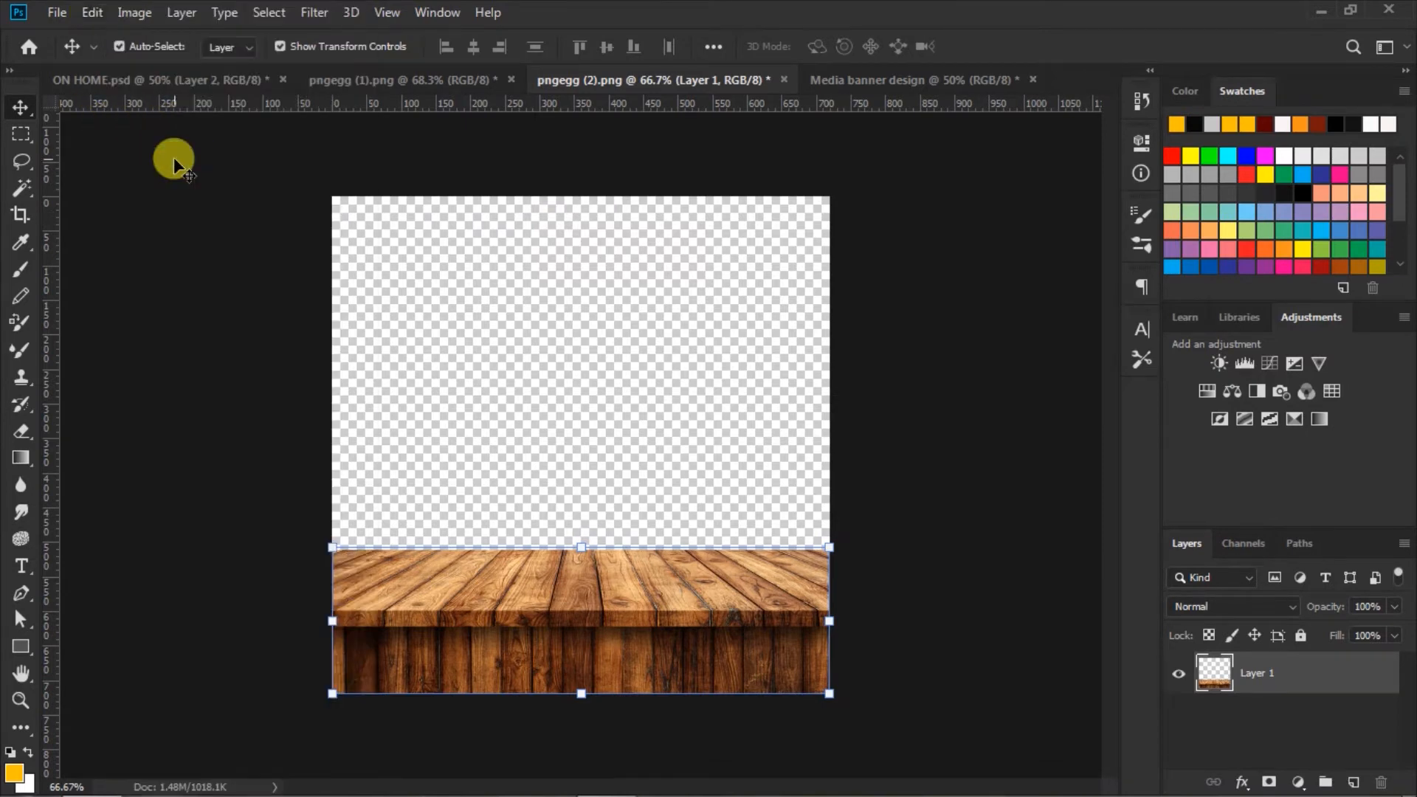
pyautogui.click(883, 82)
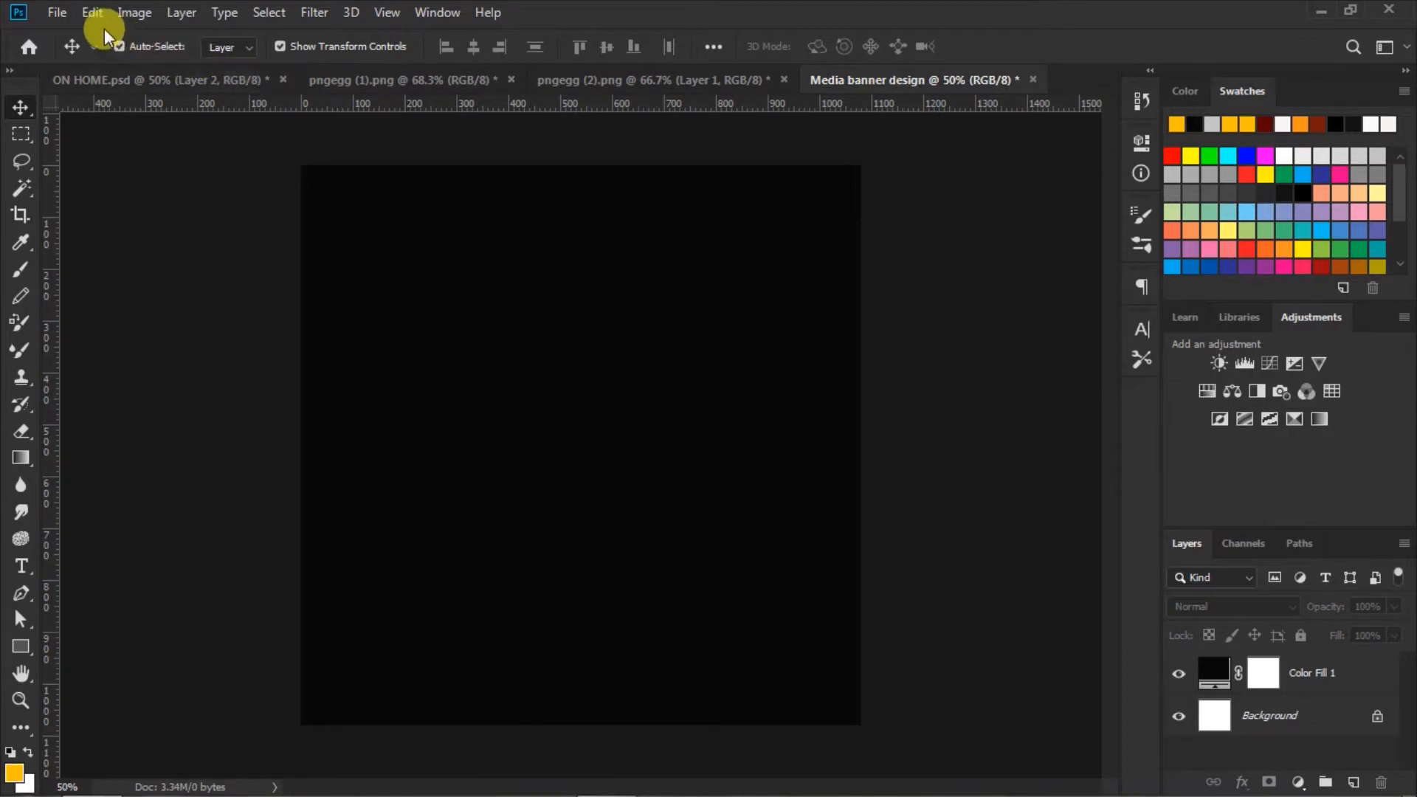
pyautogui.click(91, 14)
pyautogui.click(145, 194)
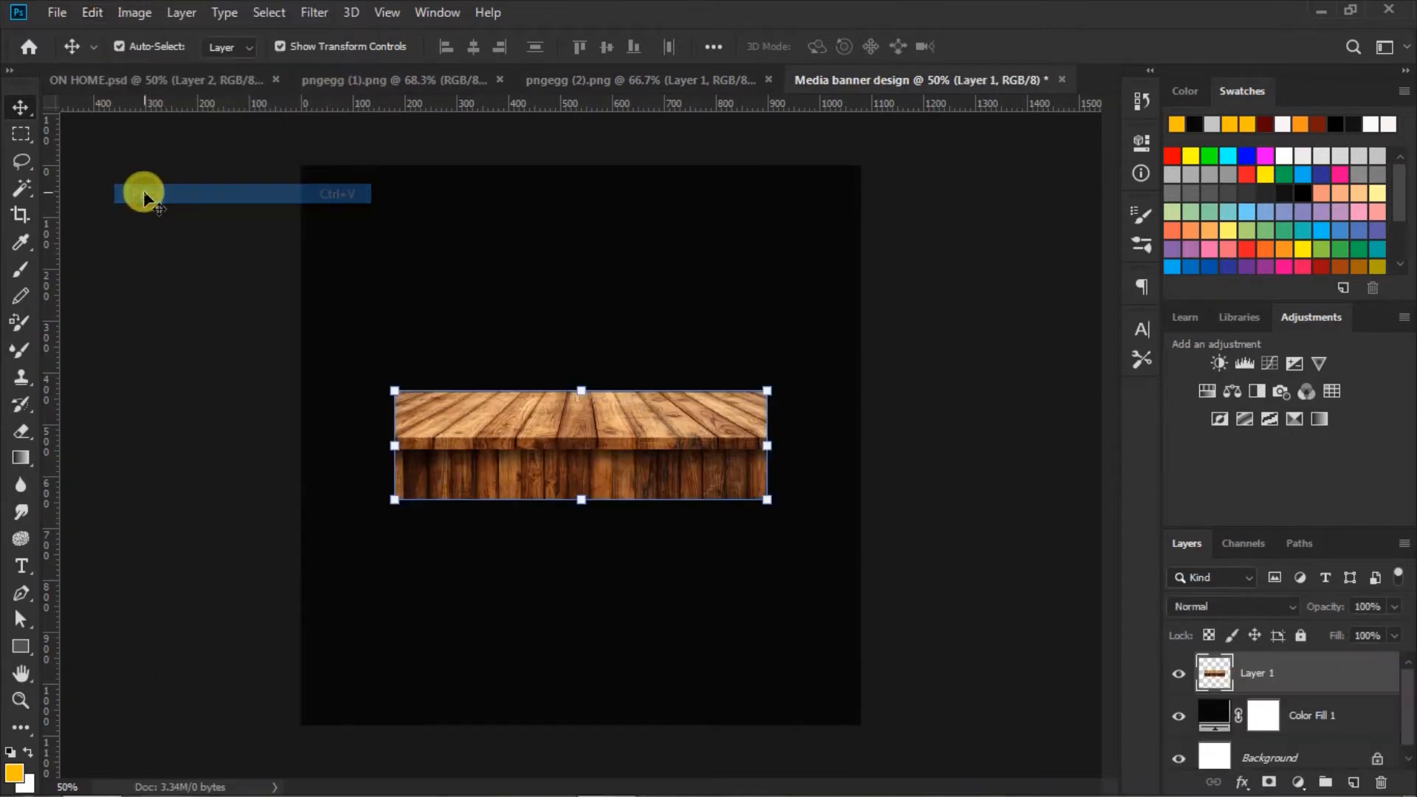
# Step: Scale the wooden table proportionally to about 154% so it spans the canvas width, and place it along the canvas's lower edge
pyautogui.moveTo(636, 428); pyautogui.dragTo(636, 595)
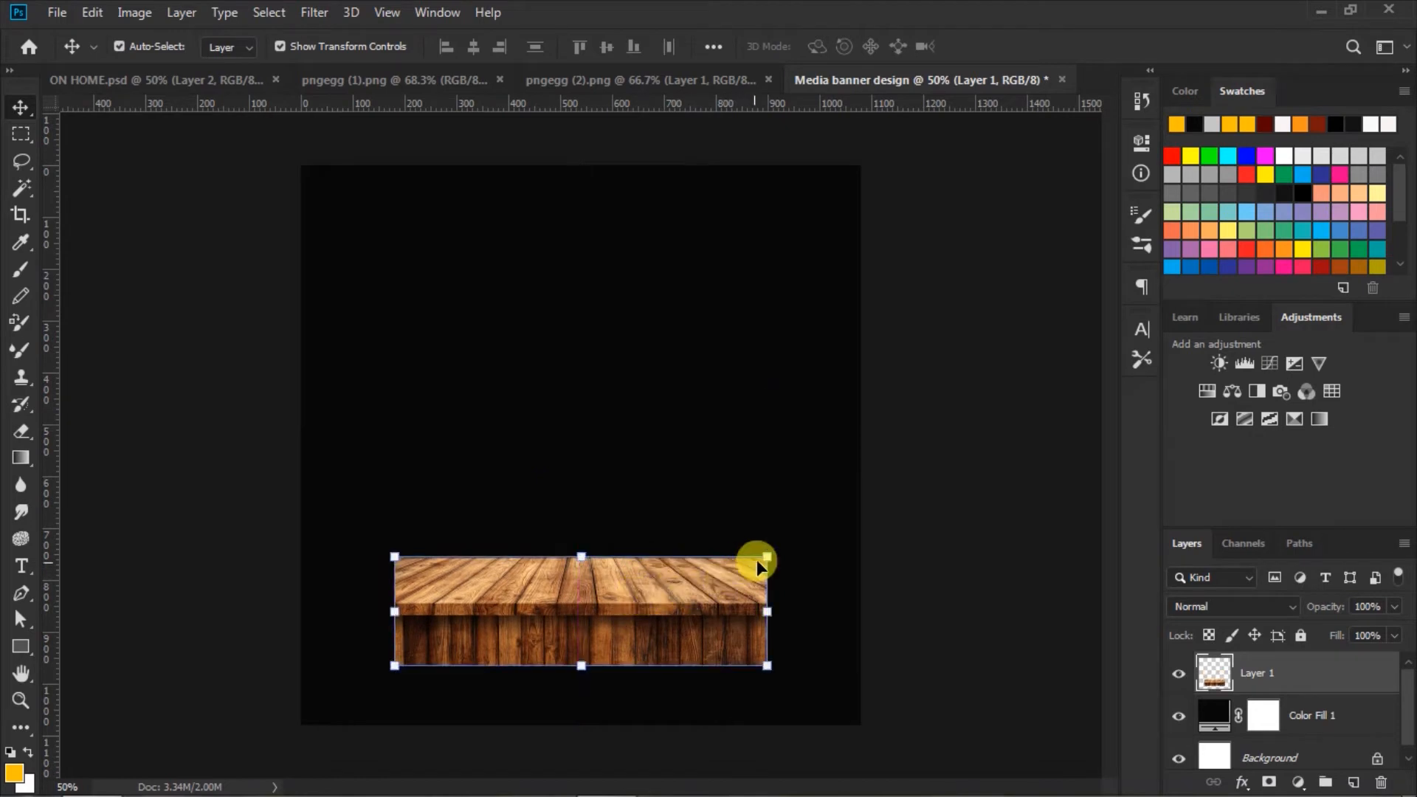
pyautogui.moveTo(766, 558); pyautogui.dragTo(862, 502)
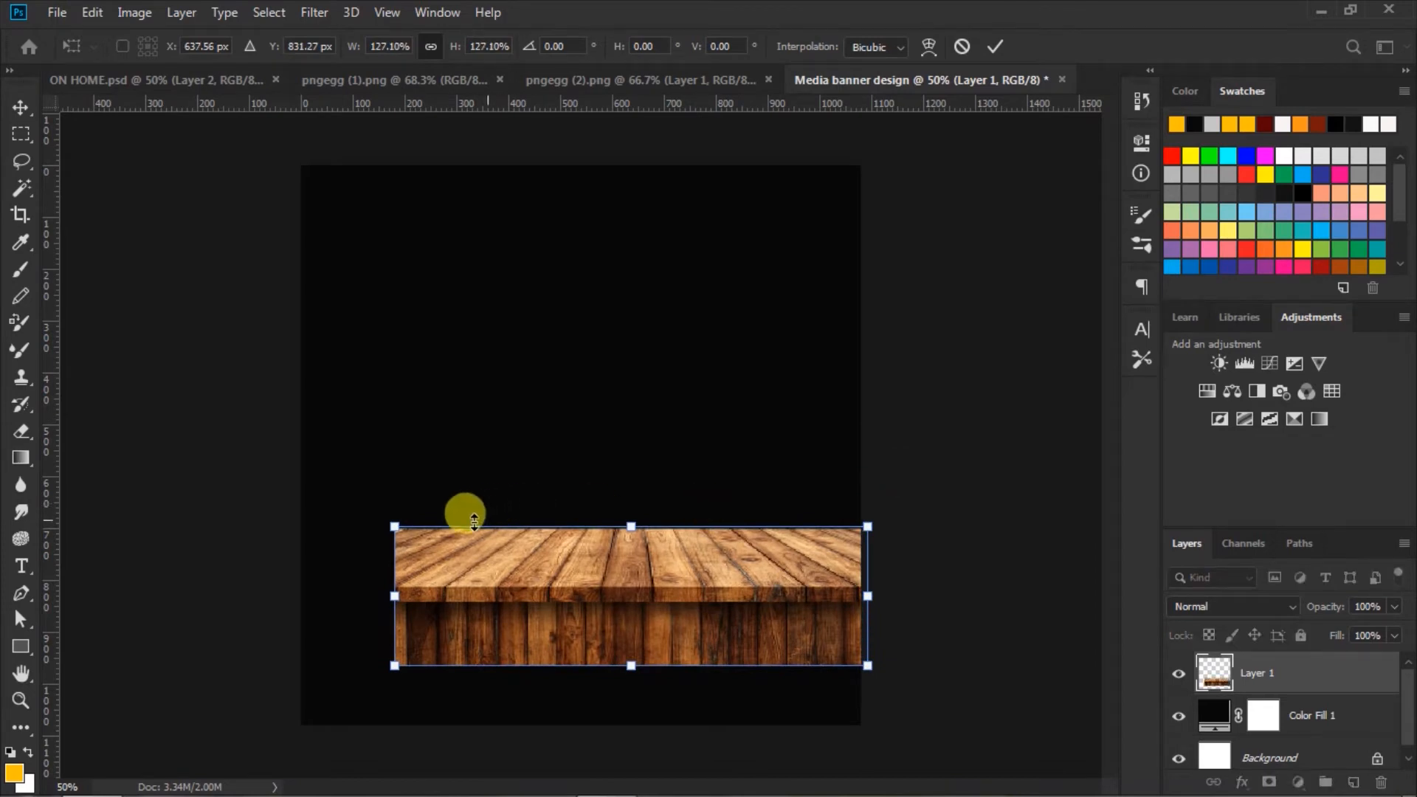
pyautogui.moveTo(395, 526); pyautogui.dragTo(292, 443)
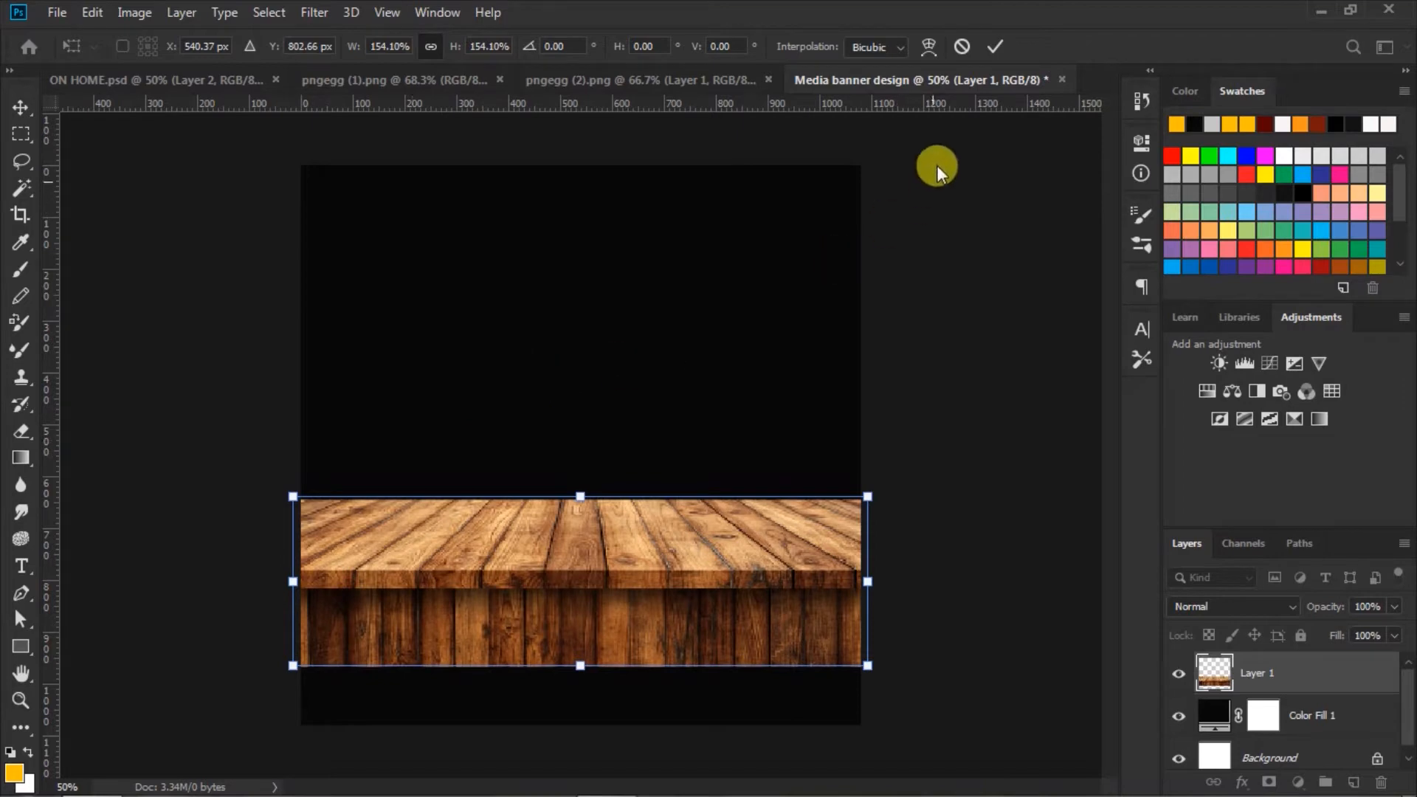
pyautogui.click(993, 47)
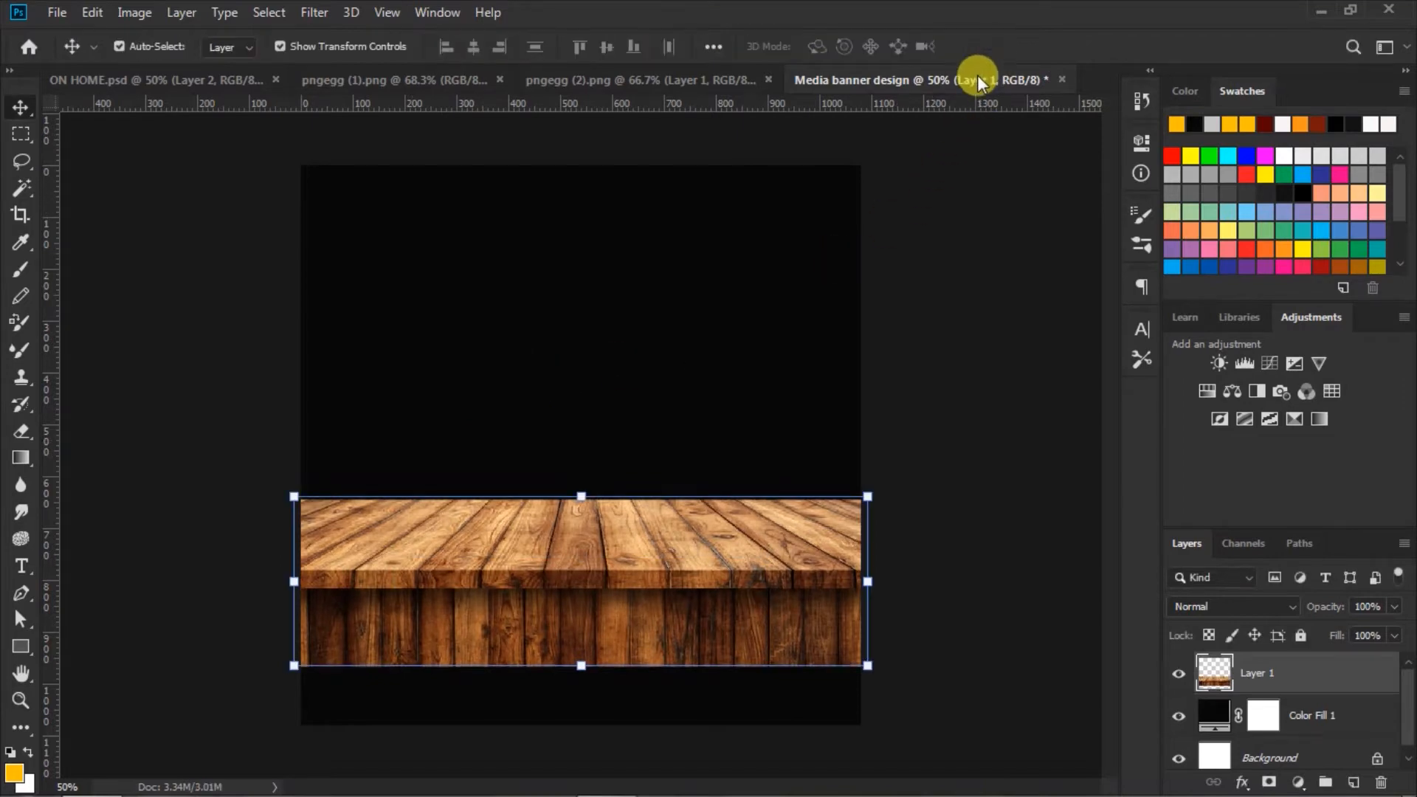
pyautogui.moveTo(633, 526); pyautogui.dragTo(629, 624)
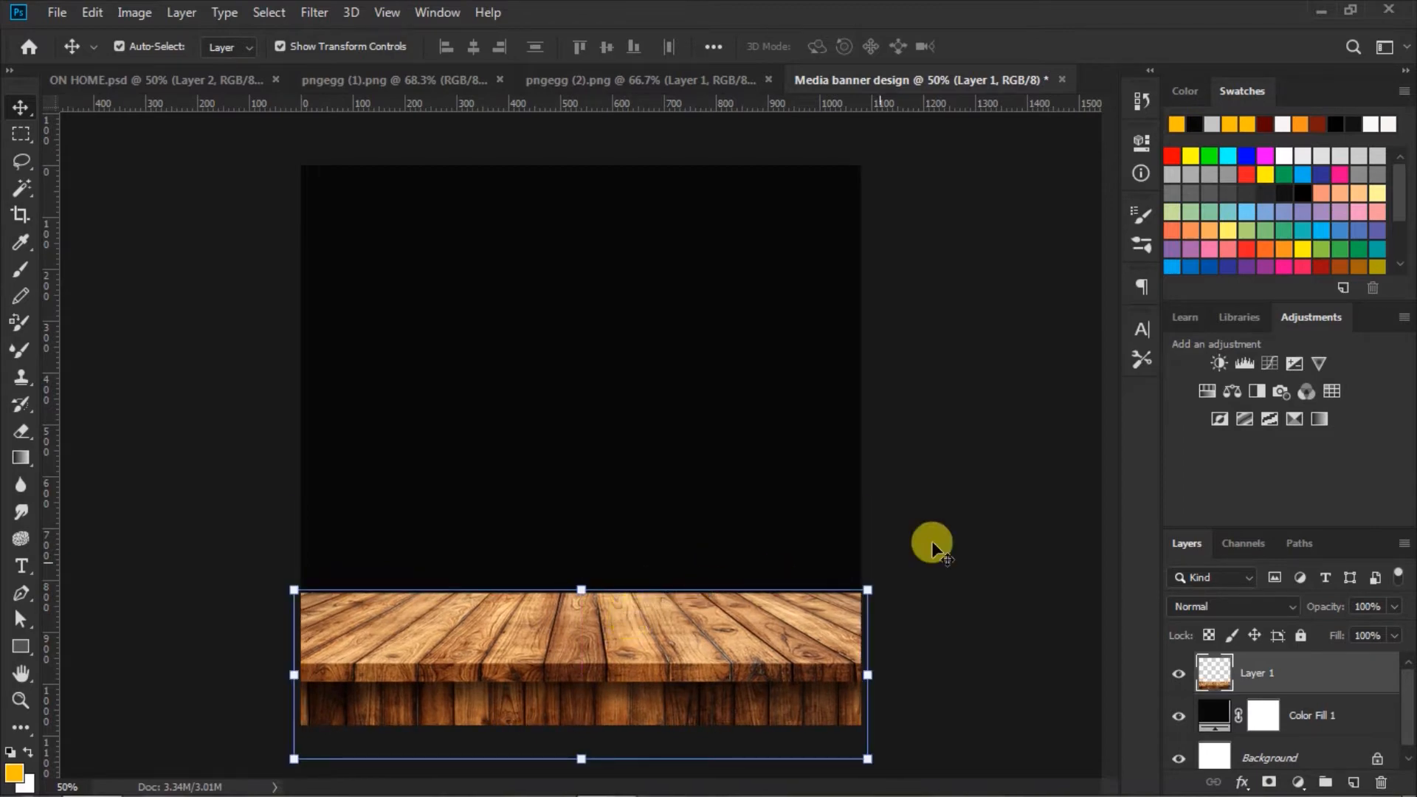
pyautogui.click(1029, 444)
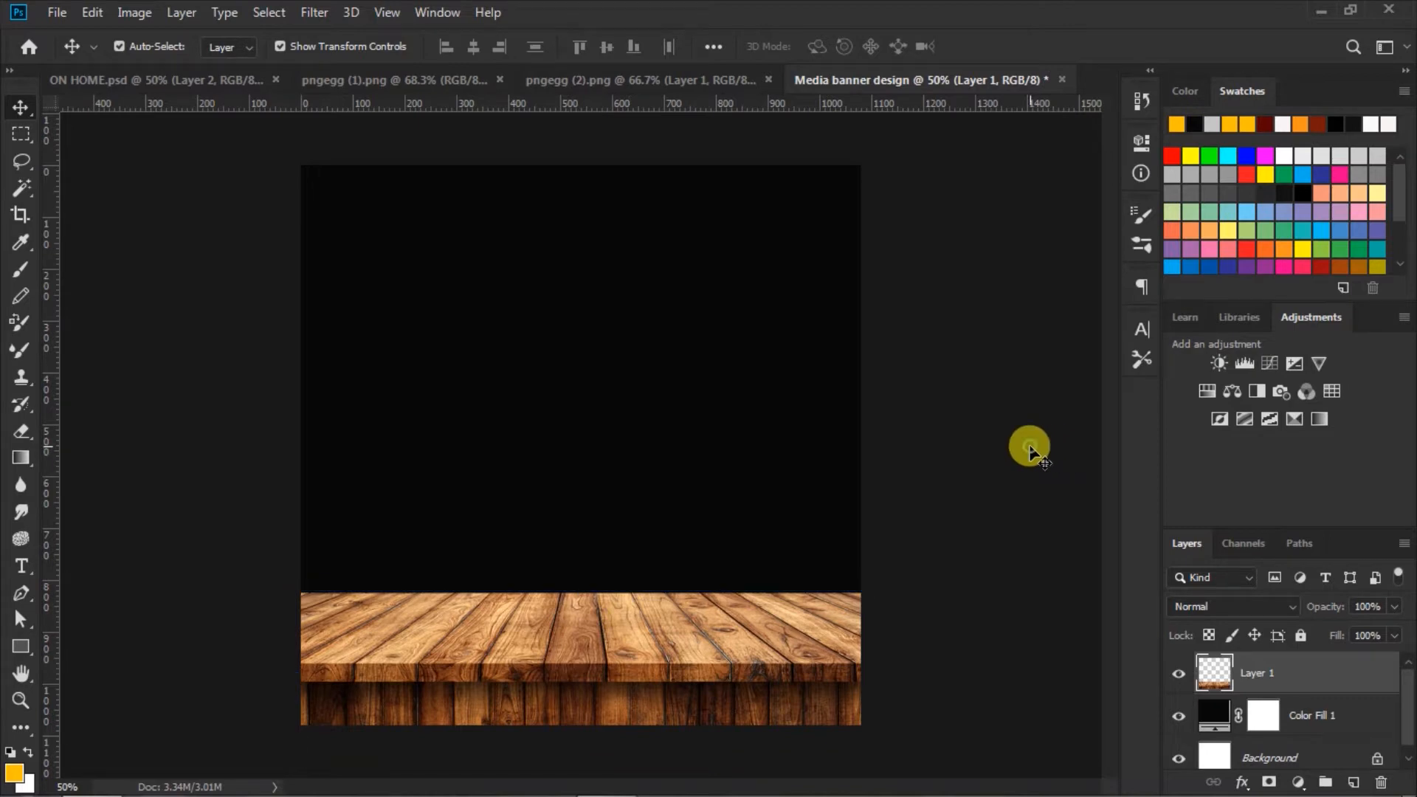
# Step: Add a layer mask to the wooden table and fade its lower front with a black-to-white linear gradient at 100% opacity
pyautogui.click(1215, 679)
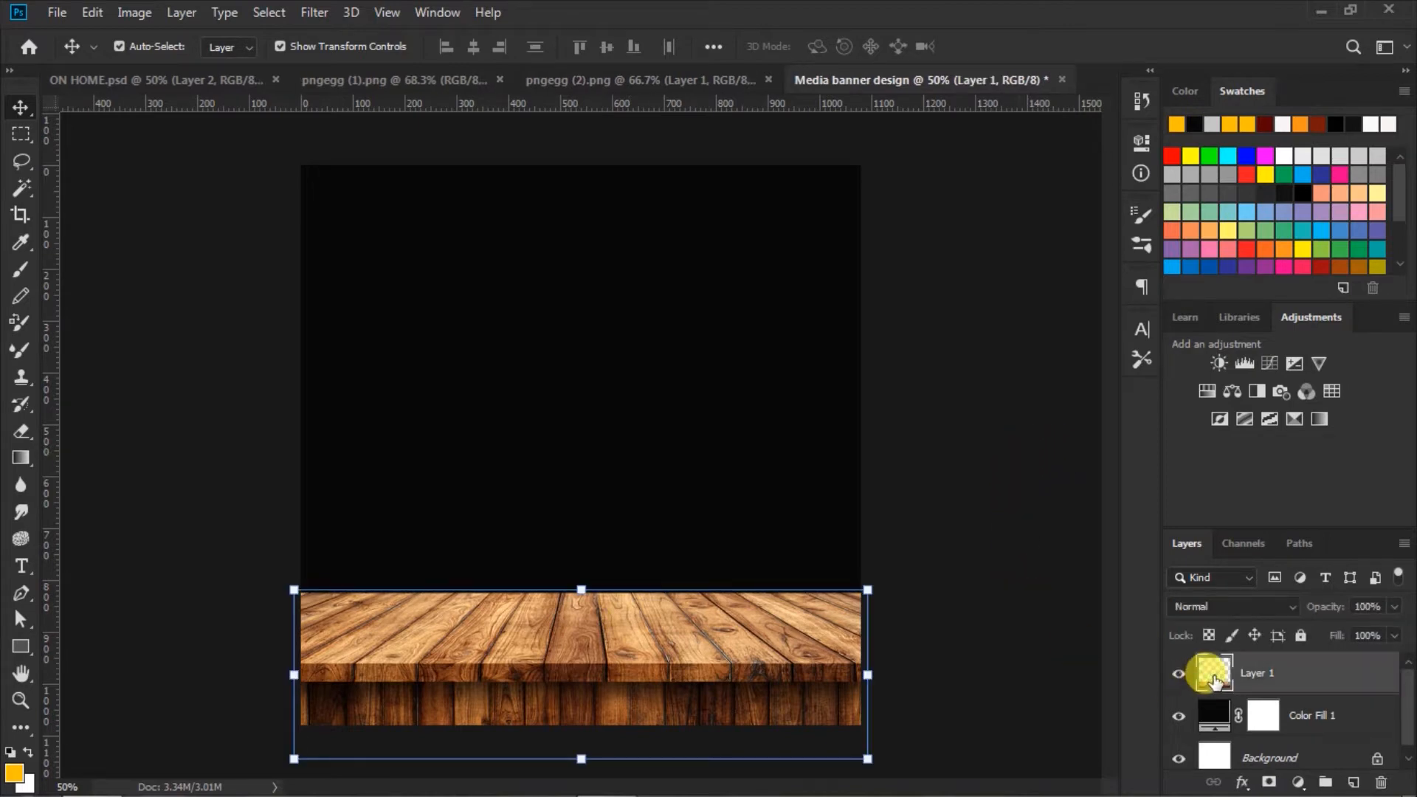
pyautogui.click(1268, 783)
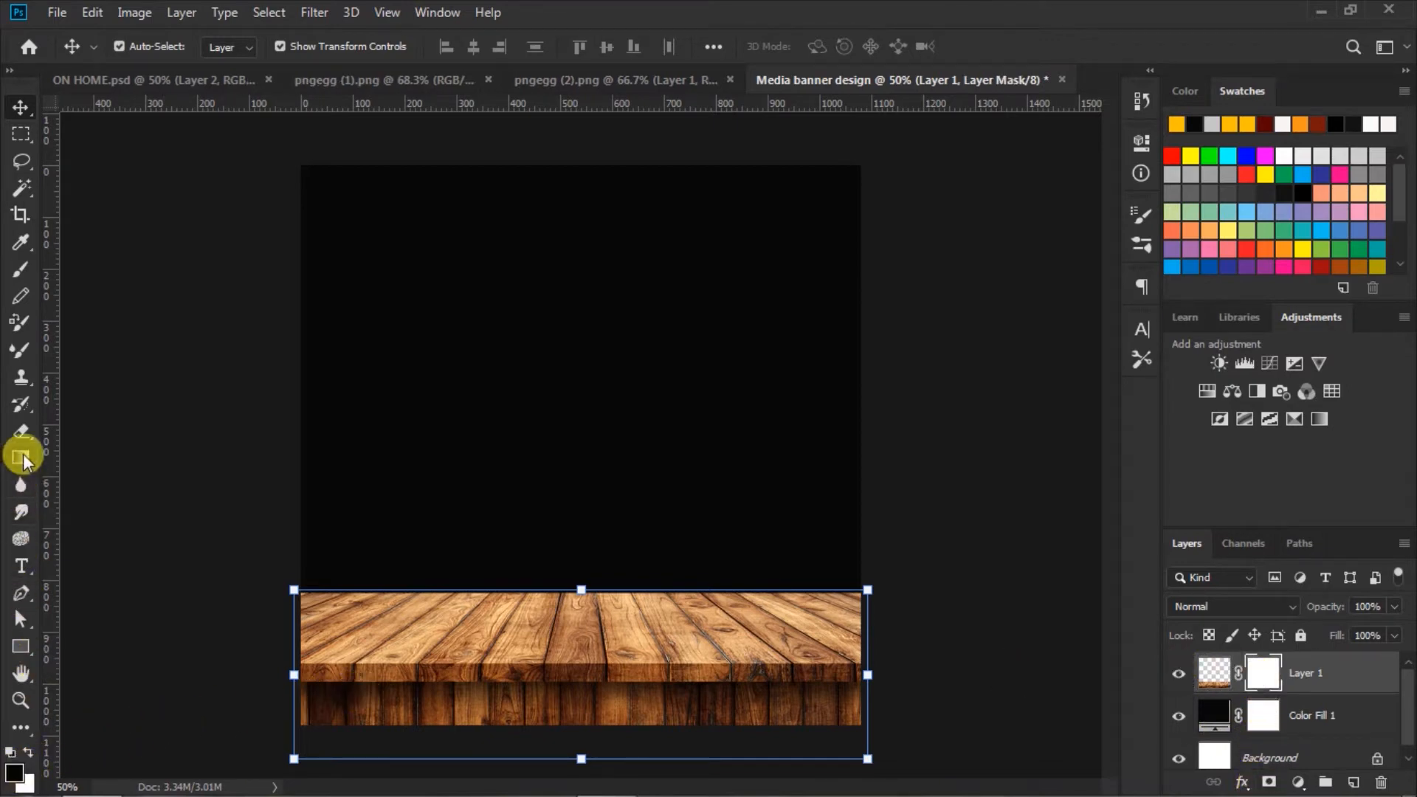
pyautogui.click(23, 458)
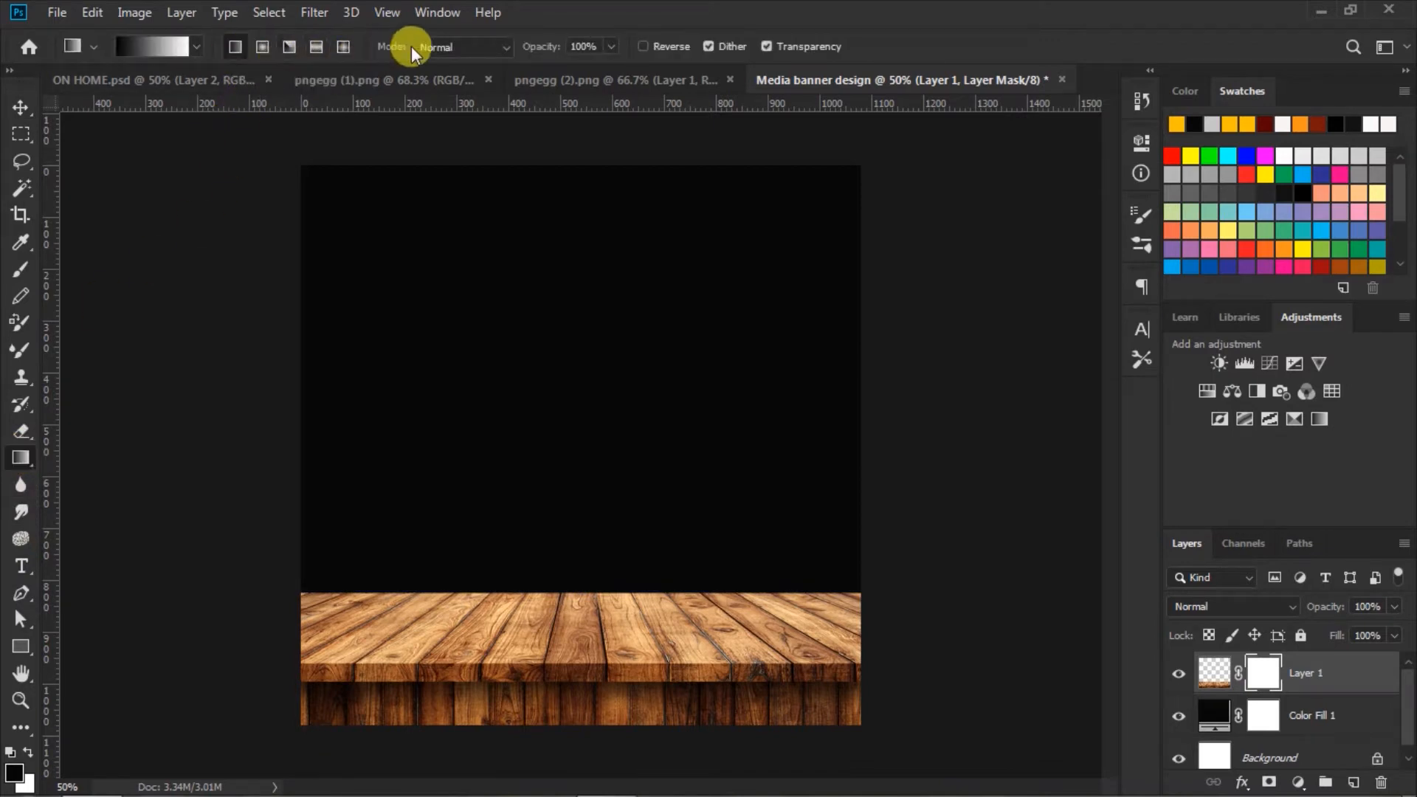
pyautogui.doubleClick(590, 47)
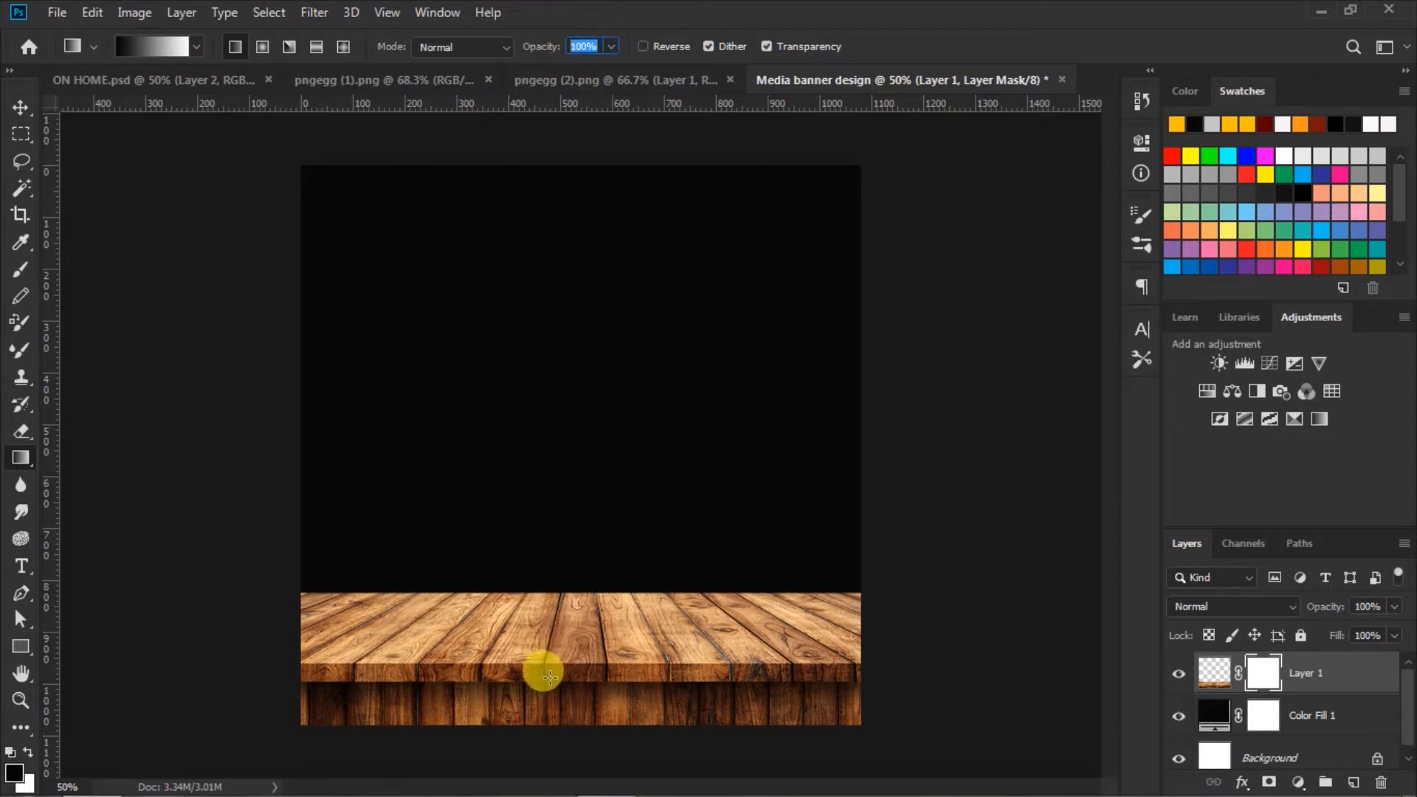
pyautogui.moveTo(562, 740); pyautogui.dragTo(575, 613)
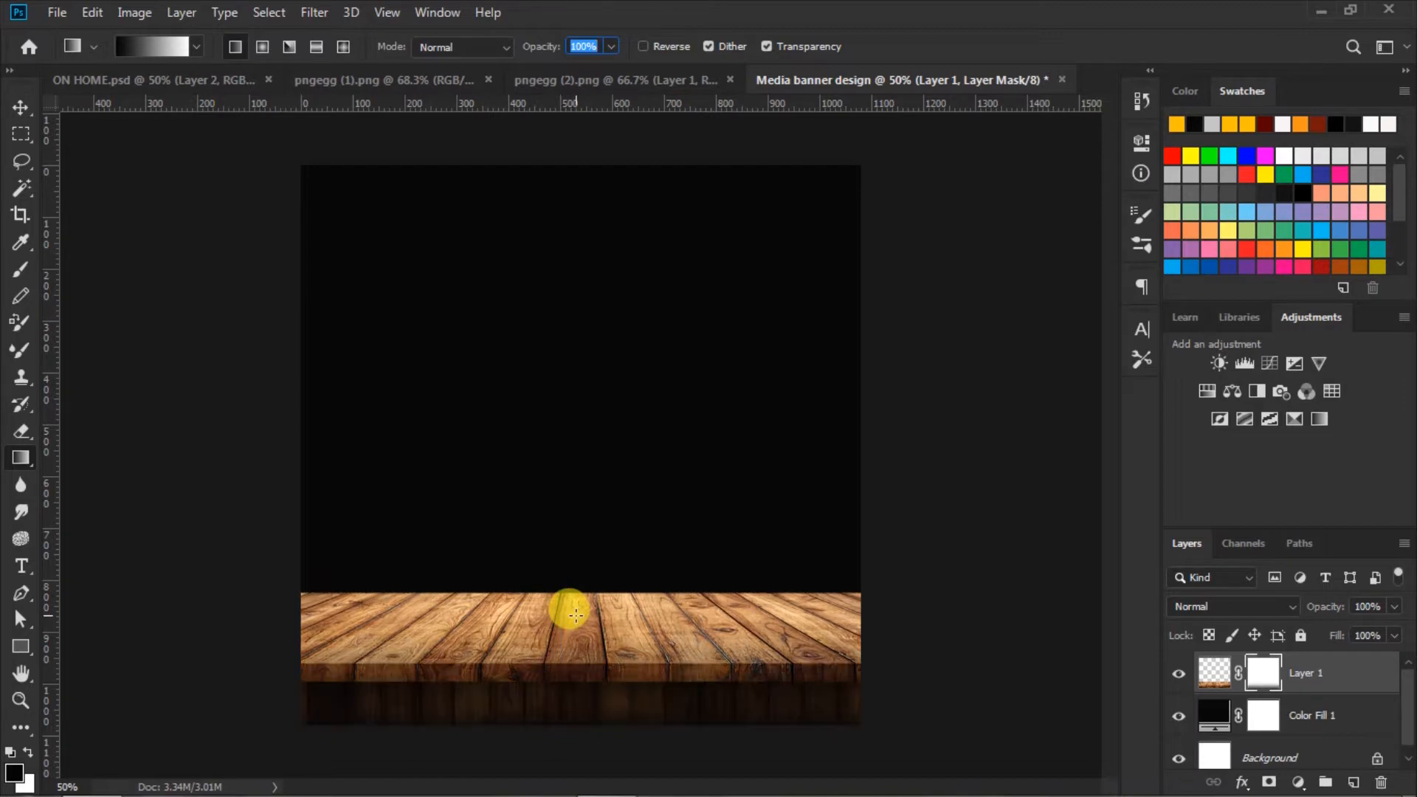
pyautogui.click(19, 109)
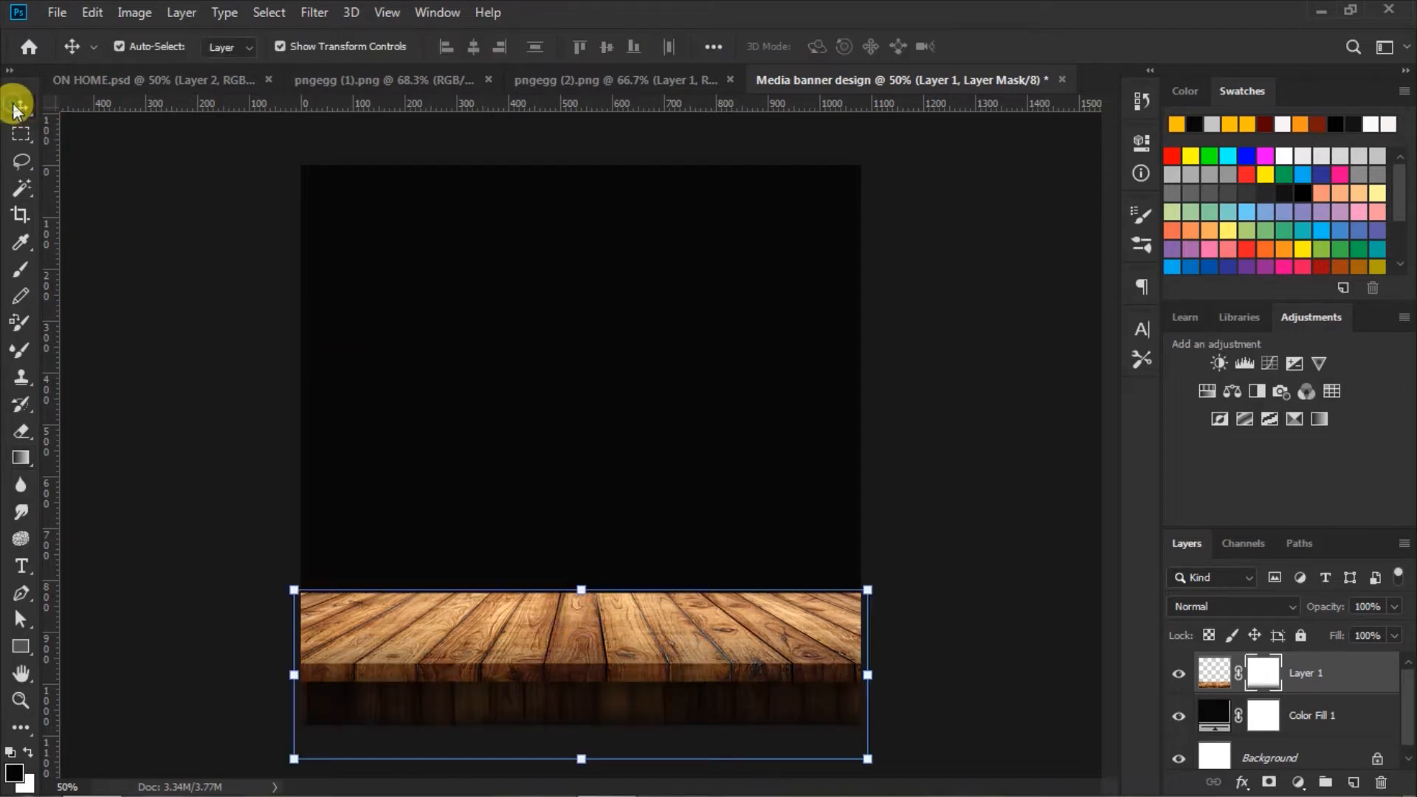
pyautogui.click(990, 518)
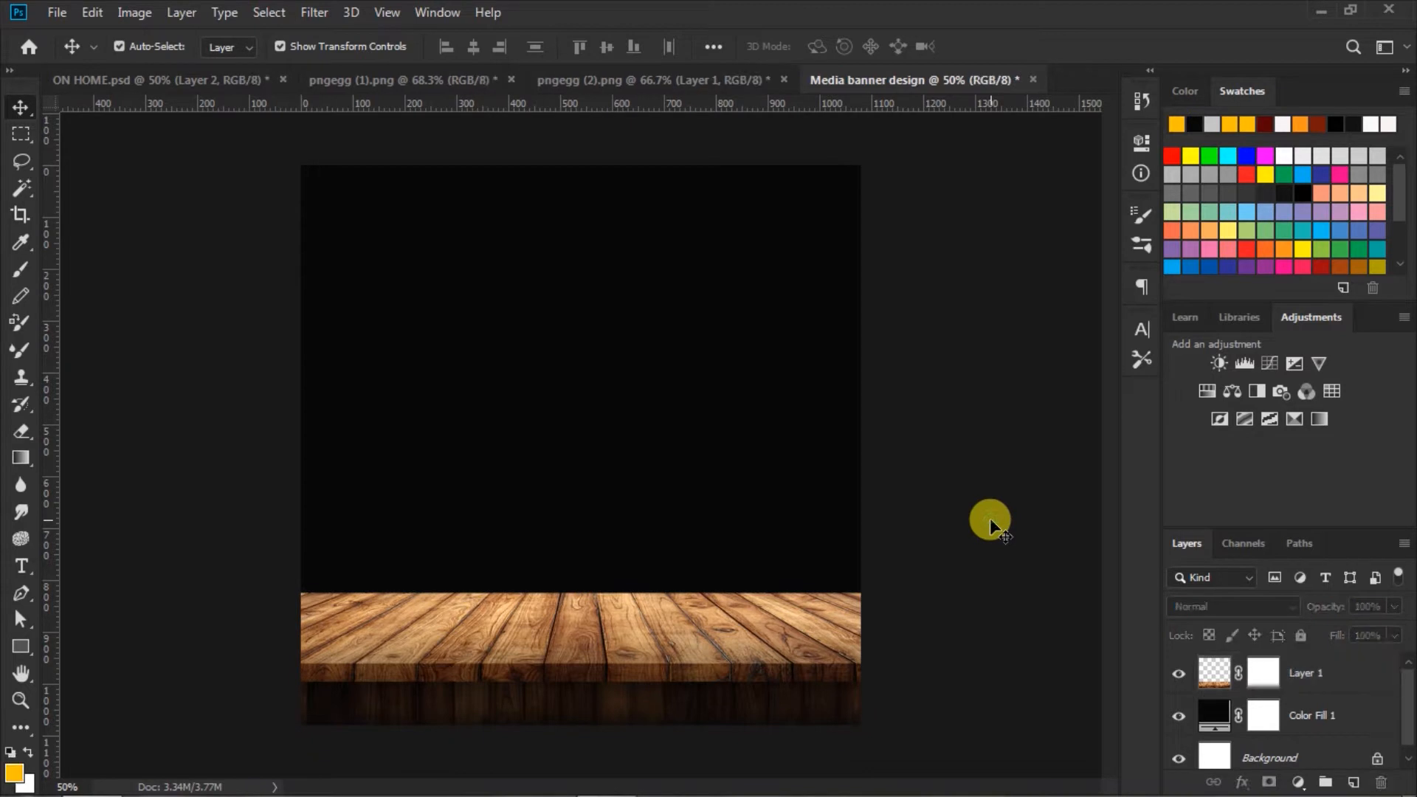
# Step: Copy the ovens on Layer 2 of pngegg (1).png
pyautogui.click(384, 80)
pyautogui.click(93, 12)
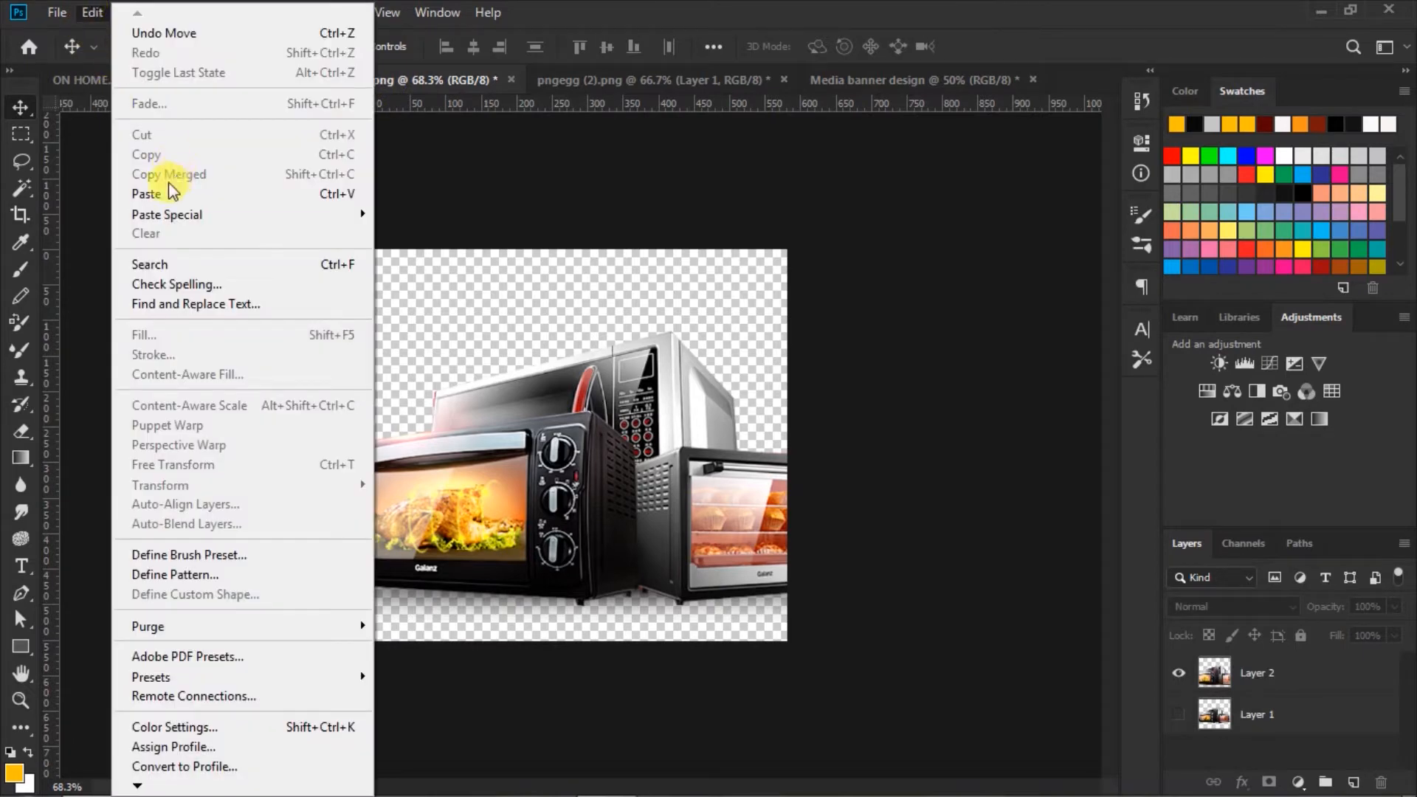
pyautogui.click(879, 192)
pyautogui.click(645, 372)
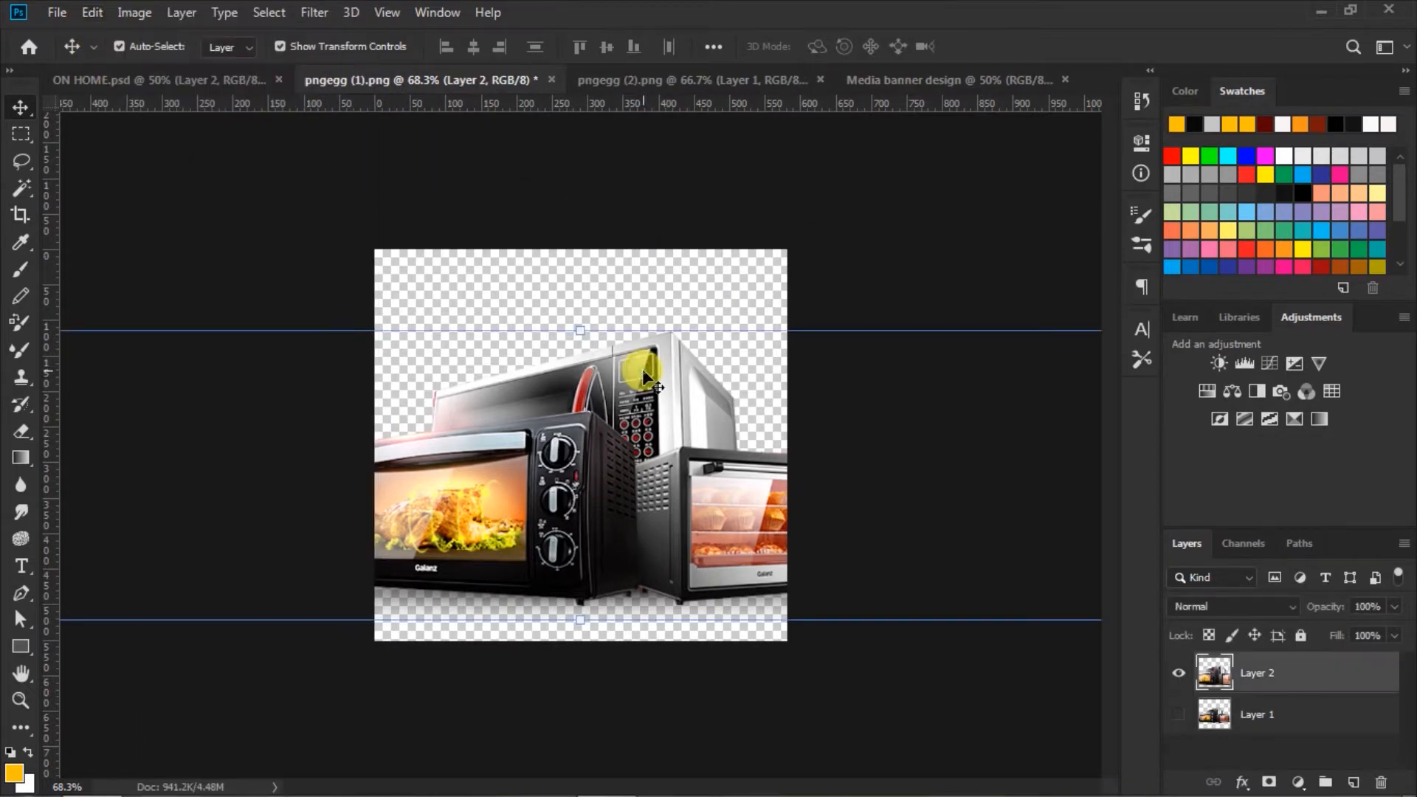
pyautogui.click(88, 15)
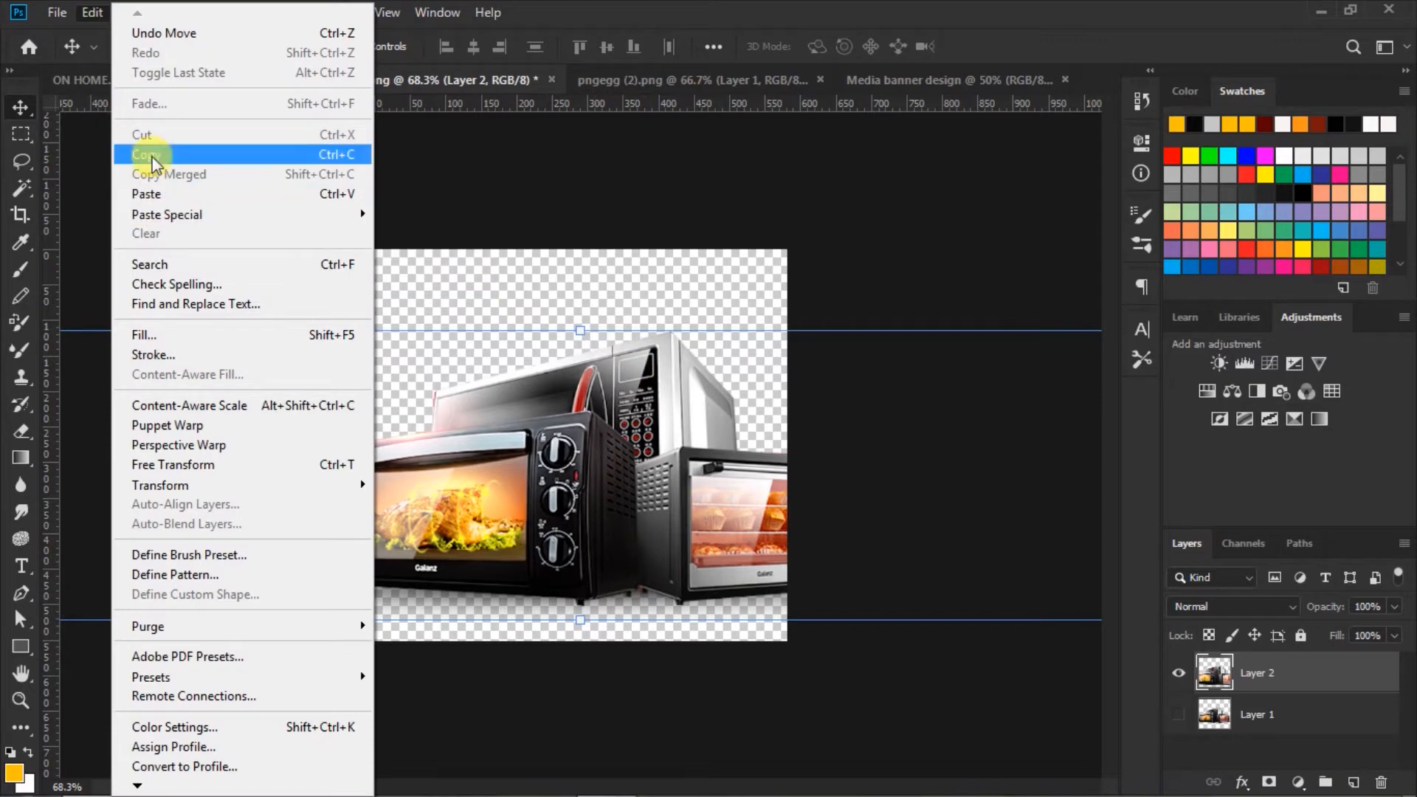
pyautogui.click(149, 154)
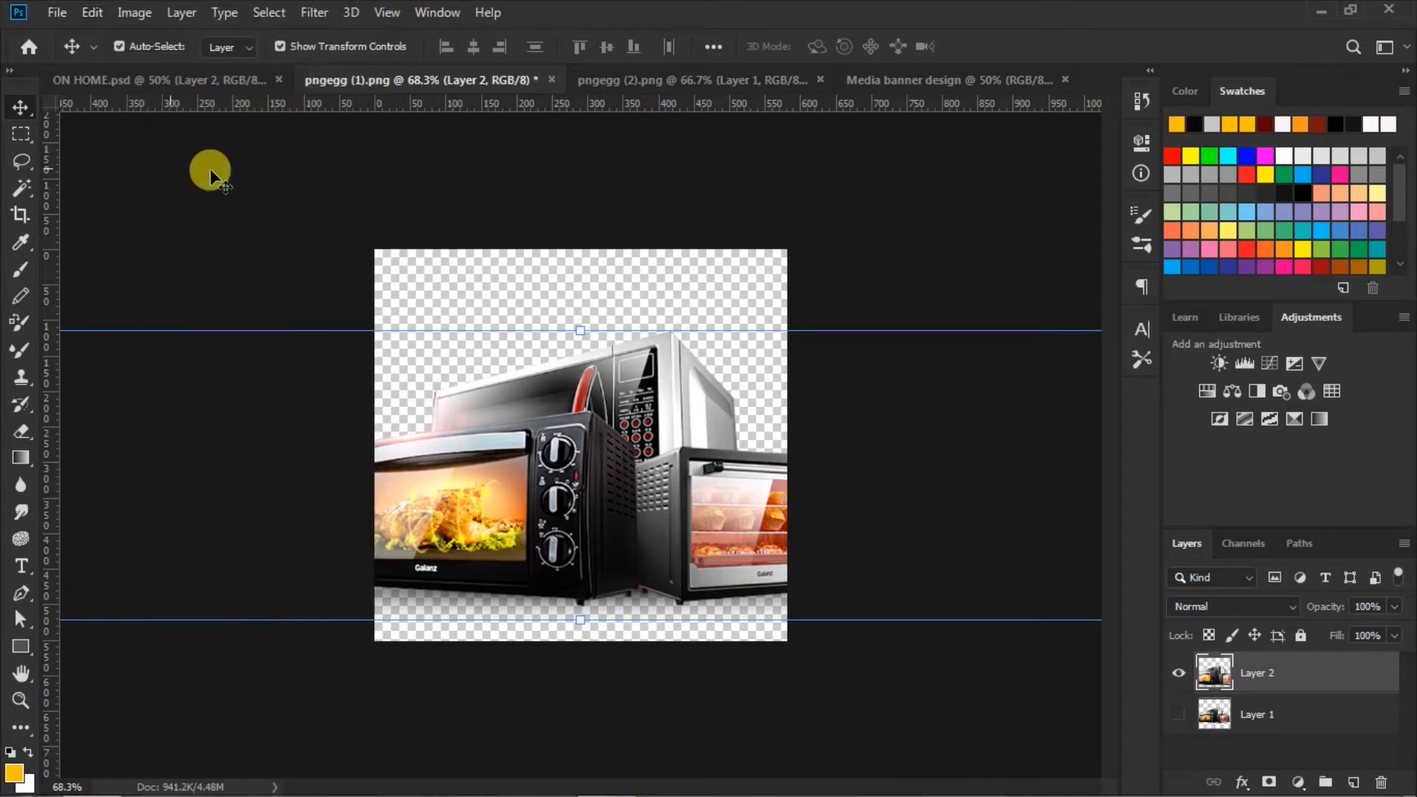
# Step: Paste the ovens into the Media banner design document and centre them on the wooden tabletop
pyautogui.click(875, 79)
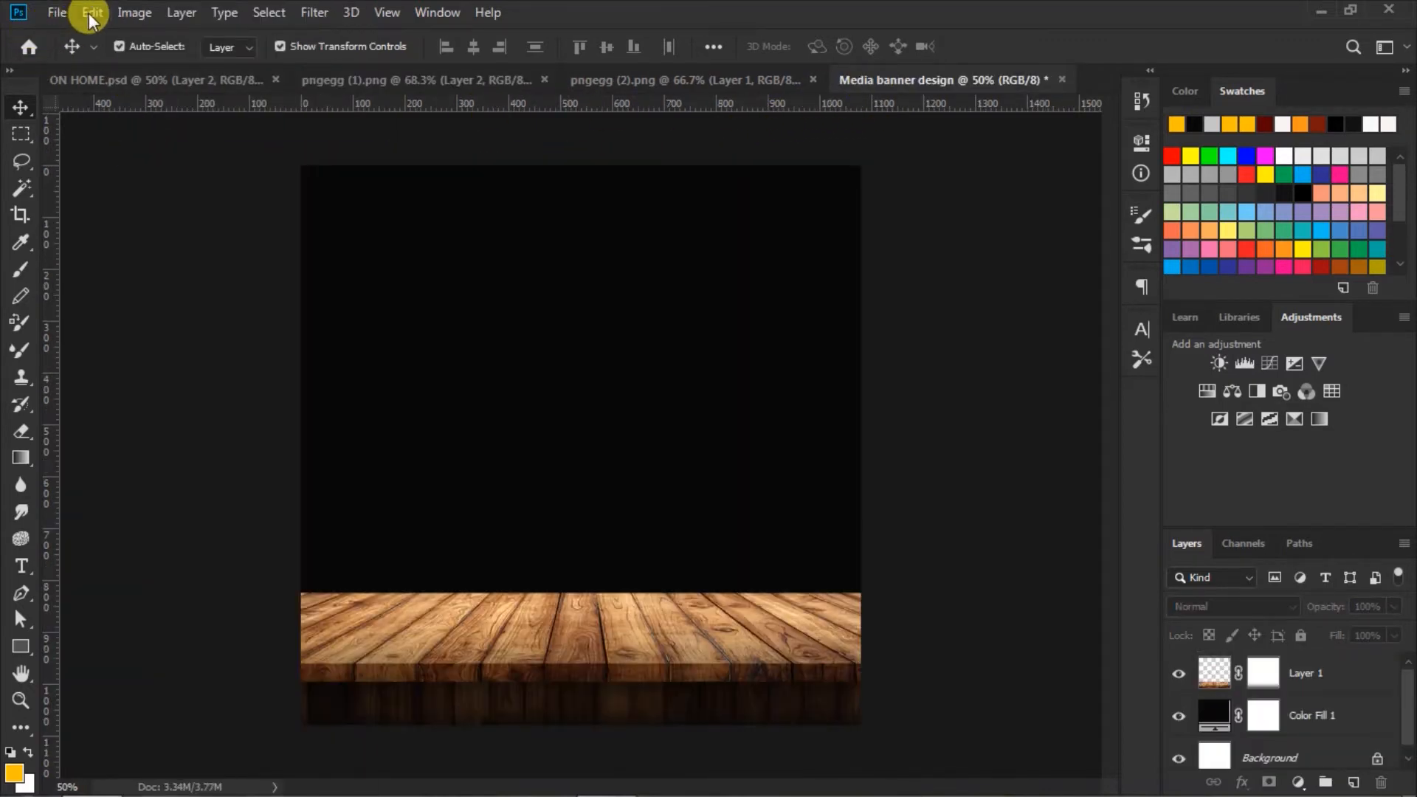
pyautogui.click(90, 15)
pyautogui.click(142, 191)
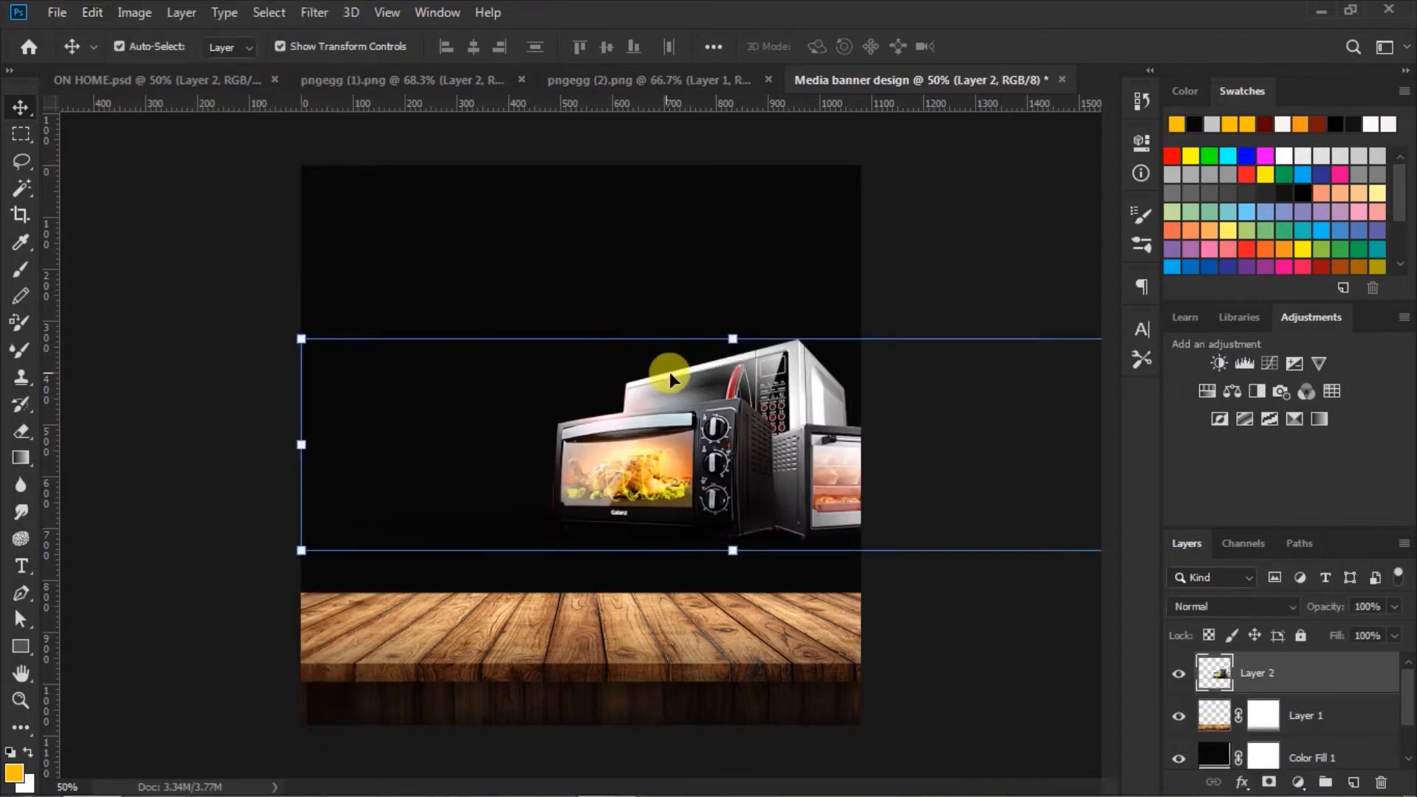
pyautogui.moveTo(781, 406); pyautogui.dragTo(623, 499)
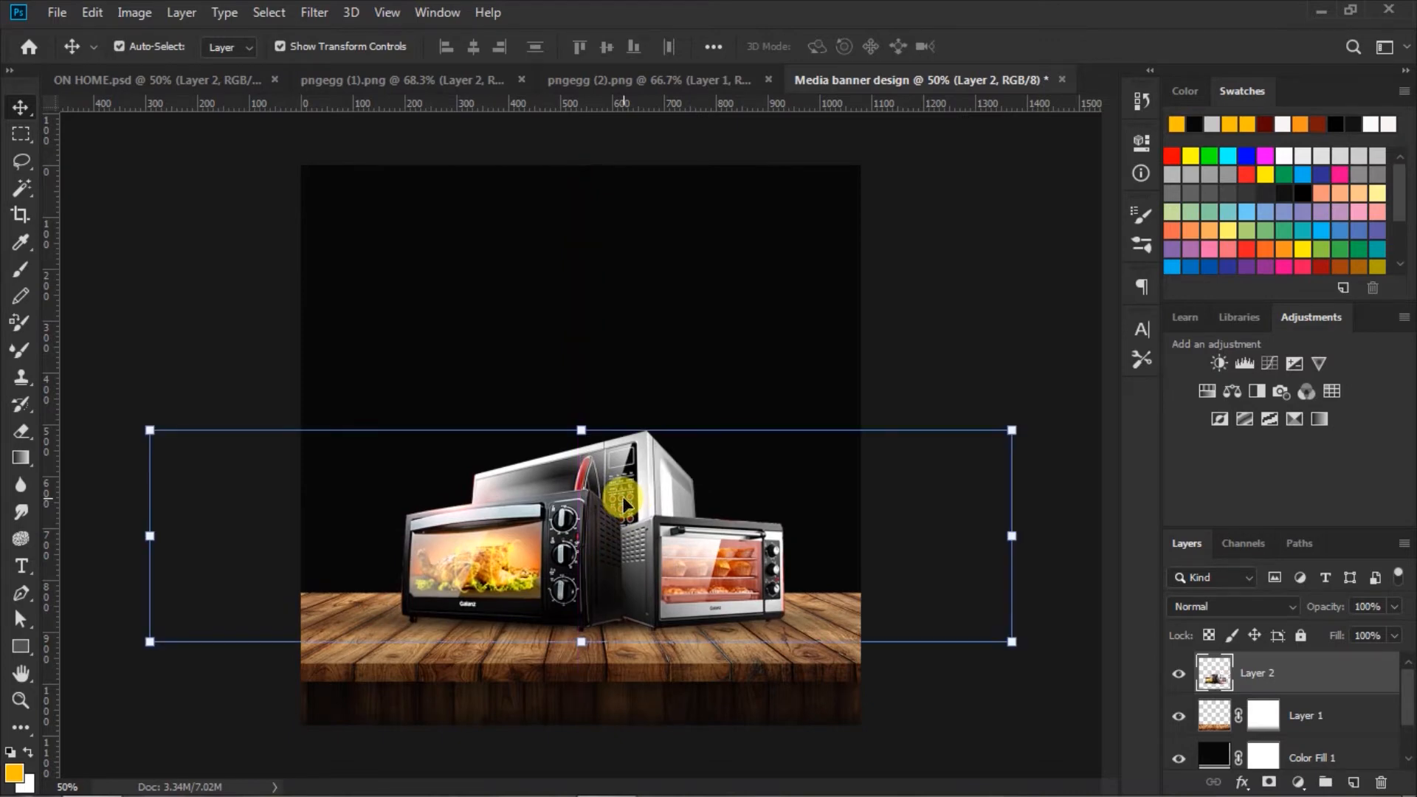
pyautogui.click(964, 303)
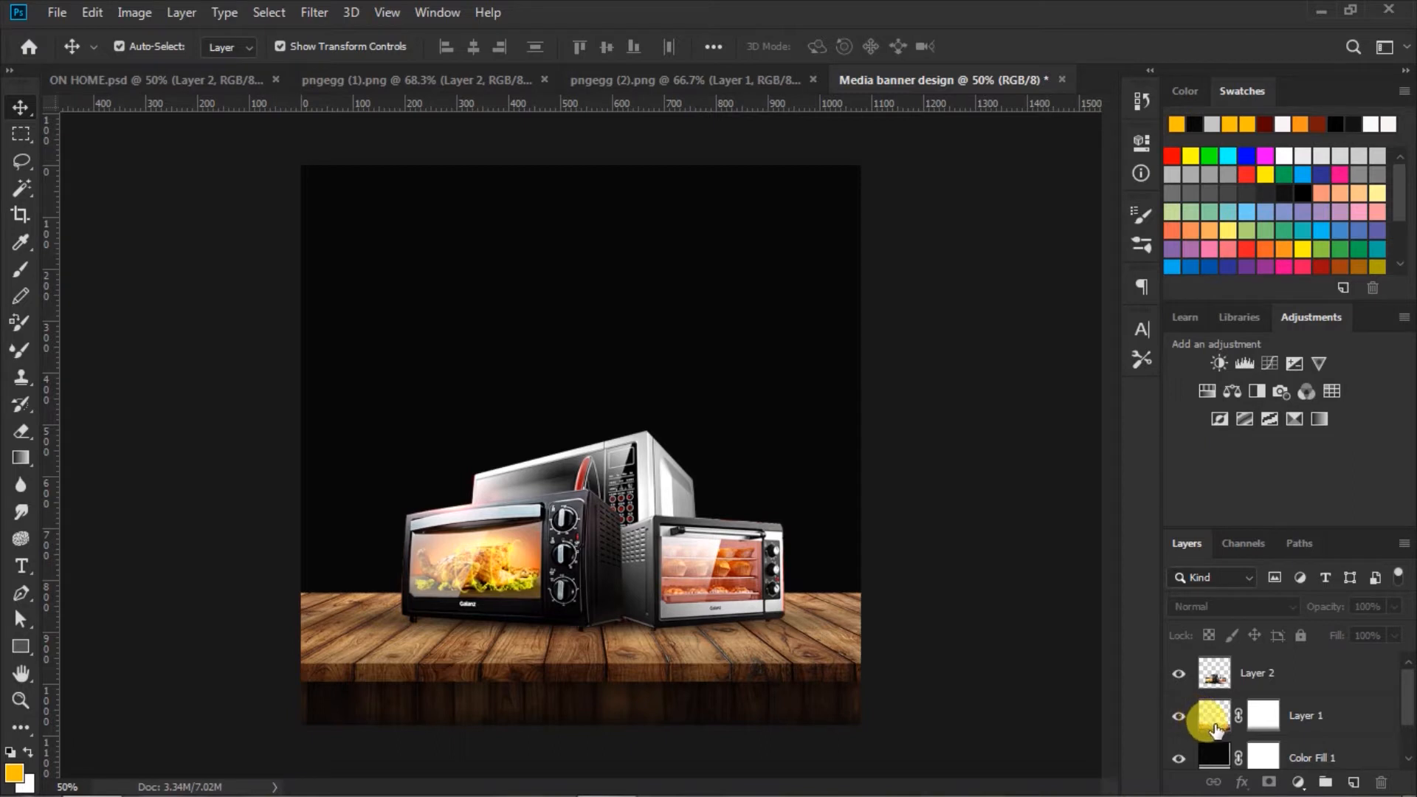
# Step: Add a new layer directly above Color Fill 1 and set the foreground colour to light grey c6c6c6
pyautogui.click(1212, 754)
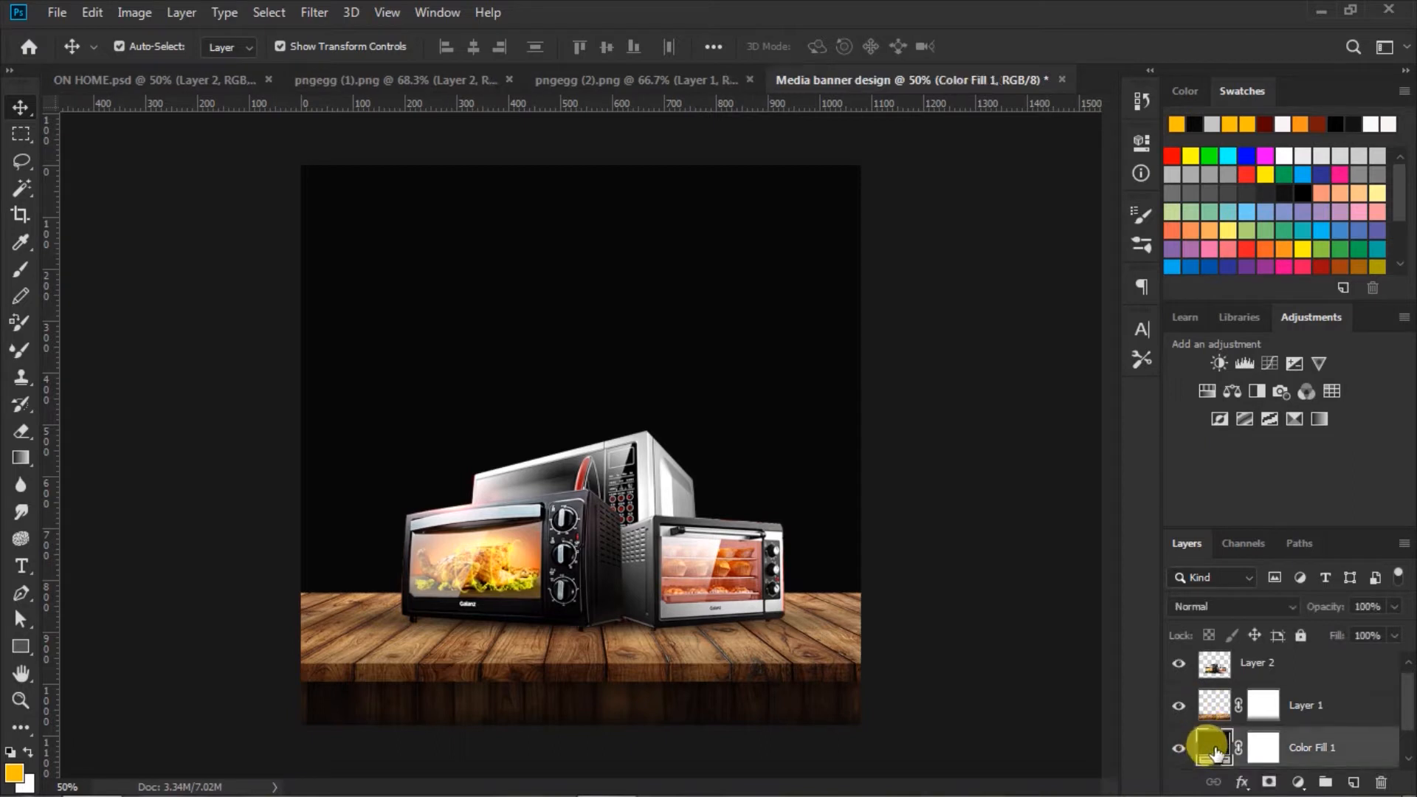
pyautogui.click(1353, 782)
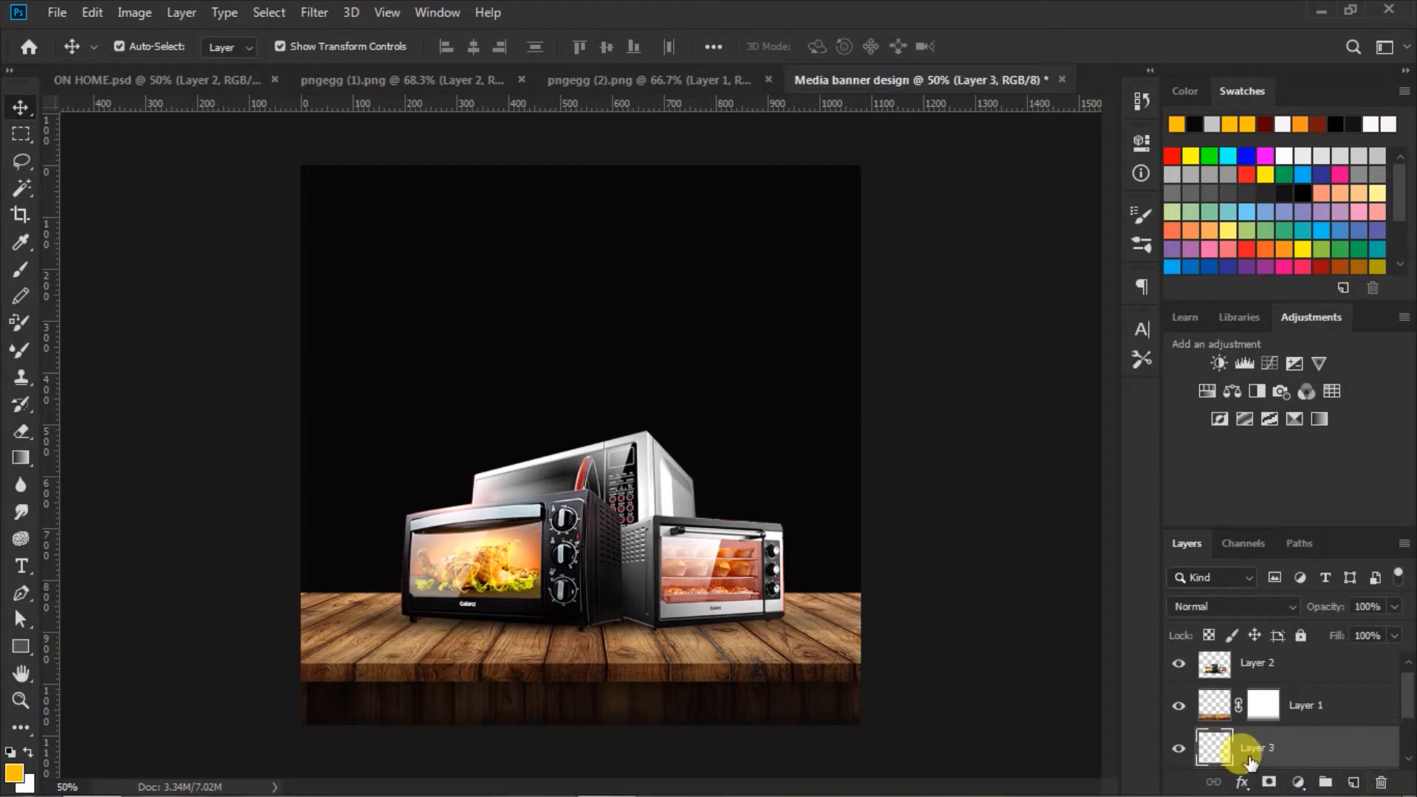
pyautogui.click(13, 773)
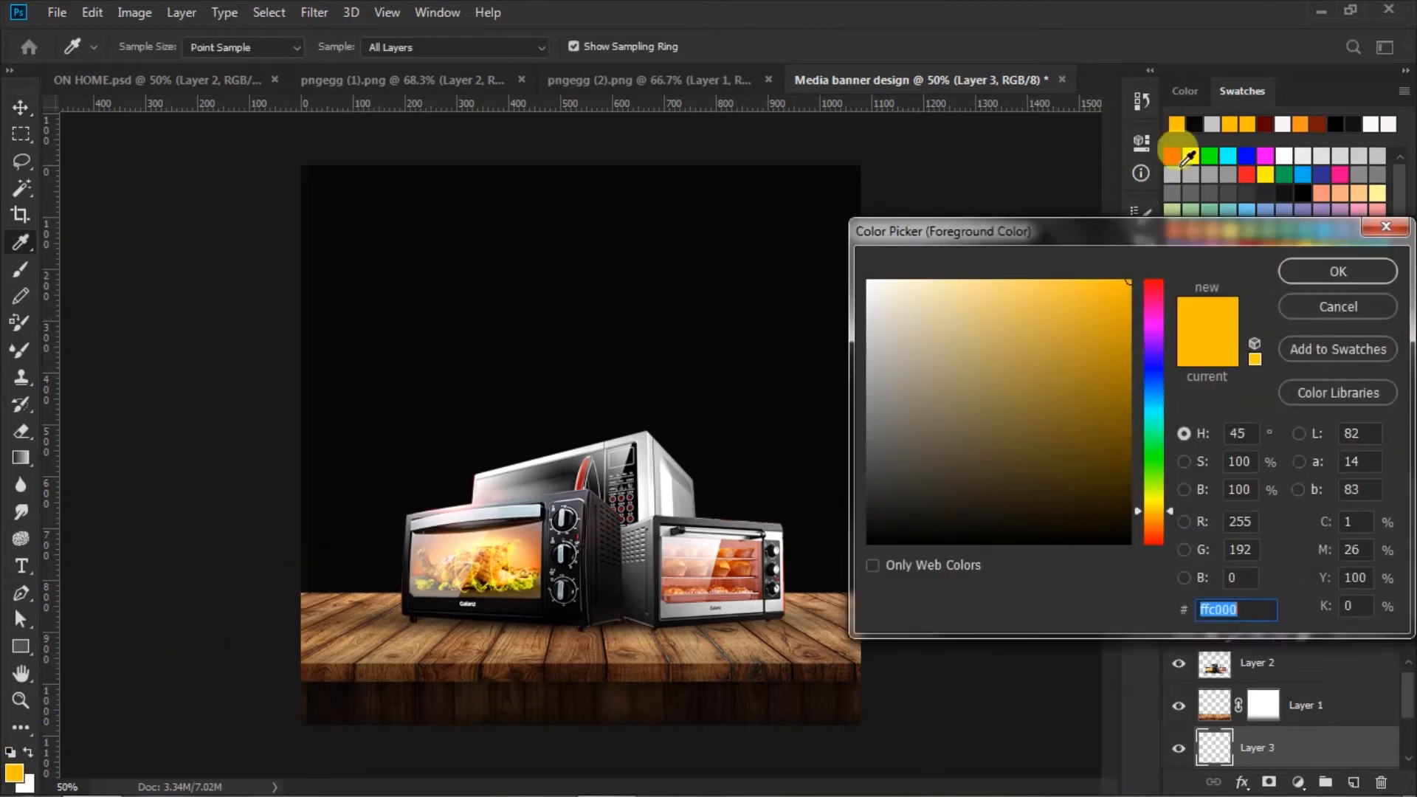
pyautogui.click(1214, 122)
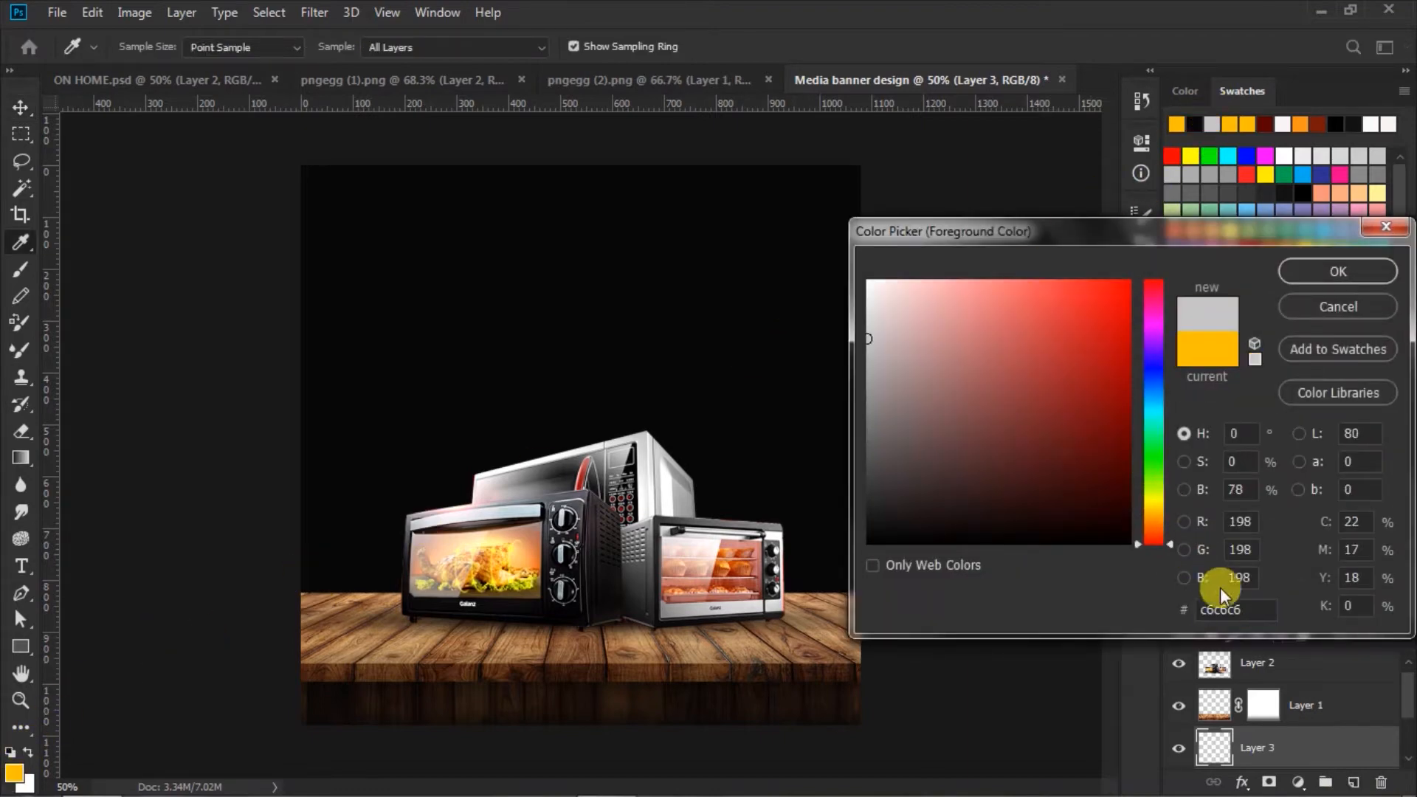
pyautogui.click(1244, 607)
pyautogui.click(1347, 266)
pyautogui.press('v')
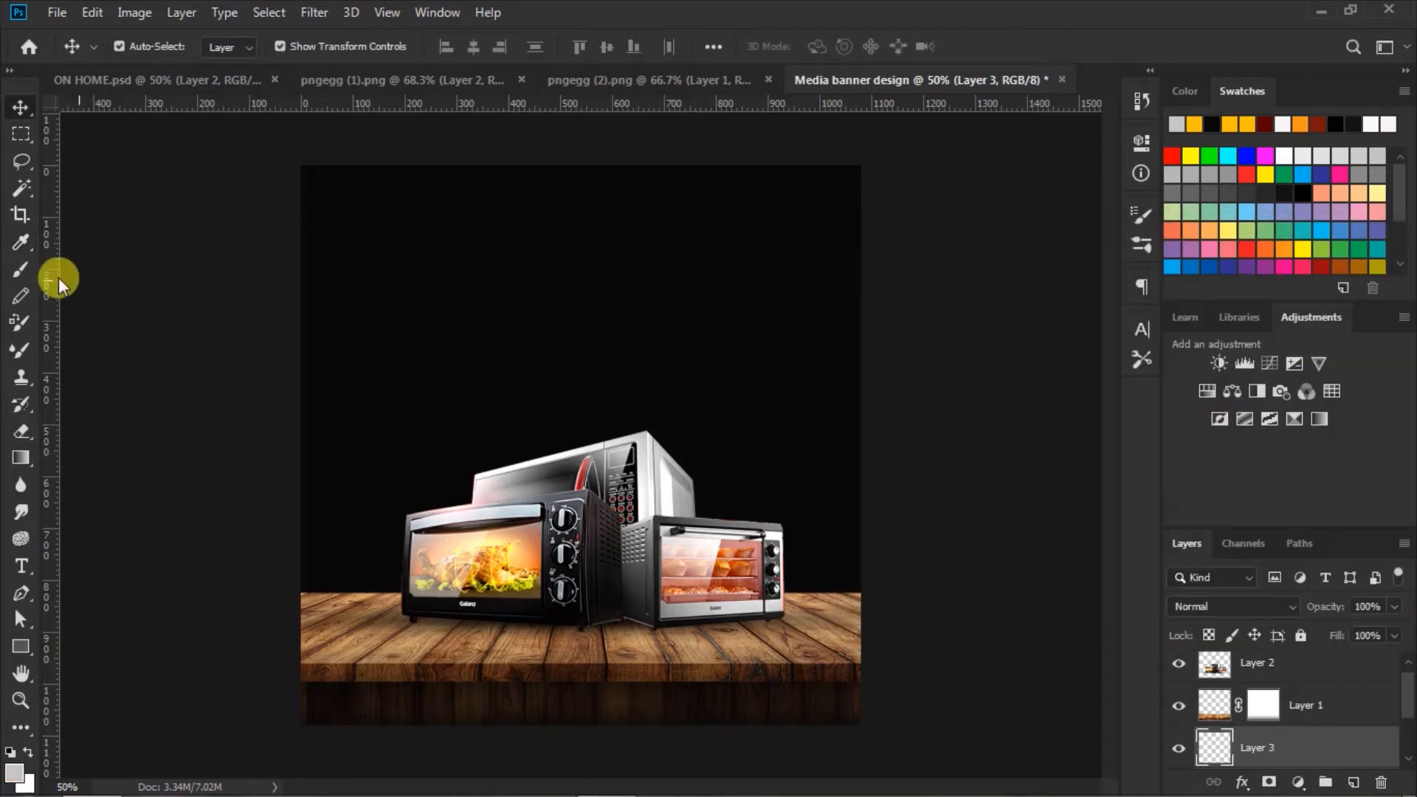
# Step: Set up the Brush tool with the Soft Round tip at 1000 px size and 0% hardness
pyautogui.click(20, 268)
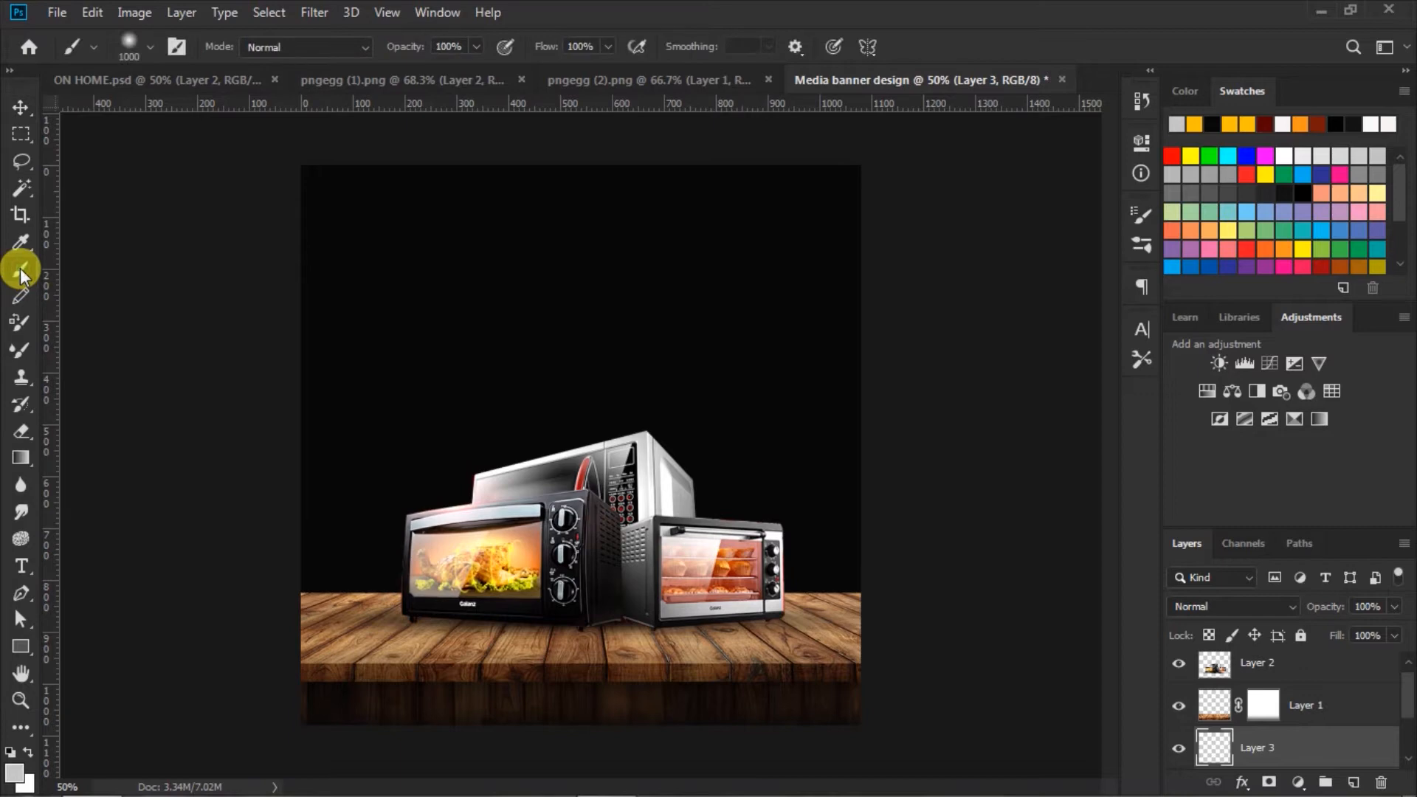
pyautogui.click(152, 47)
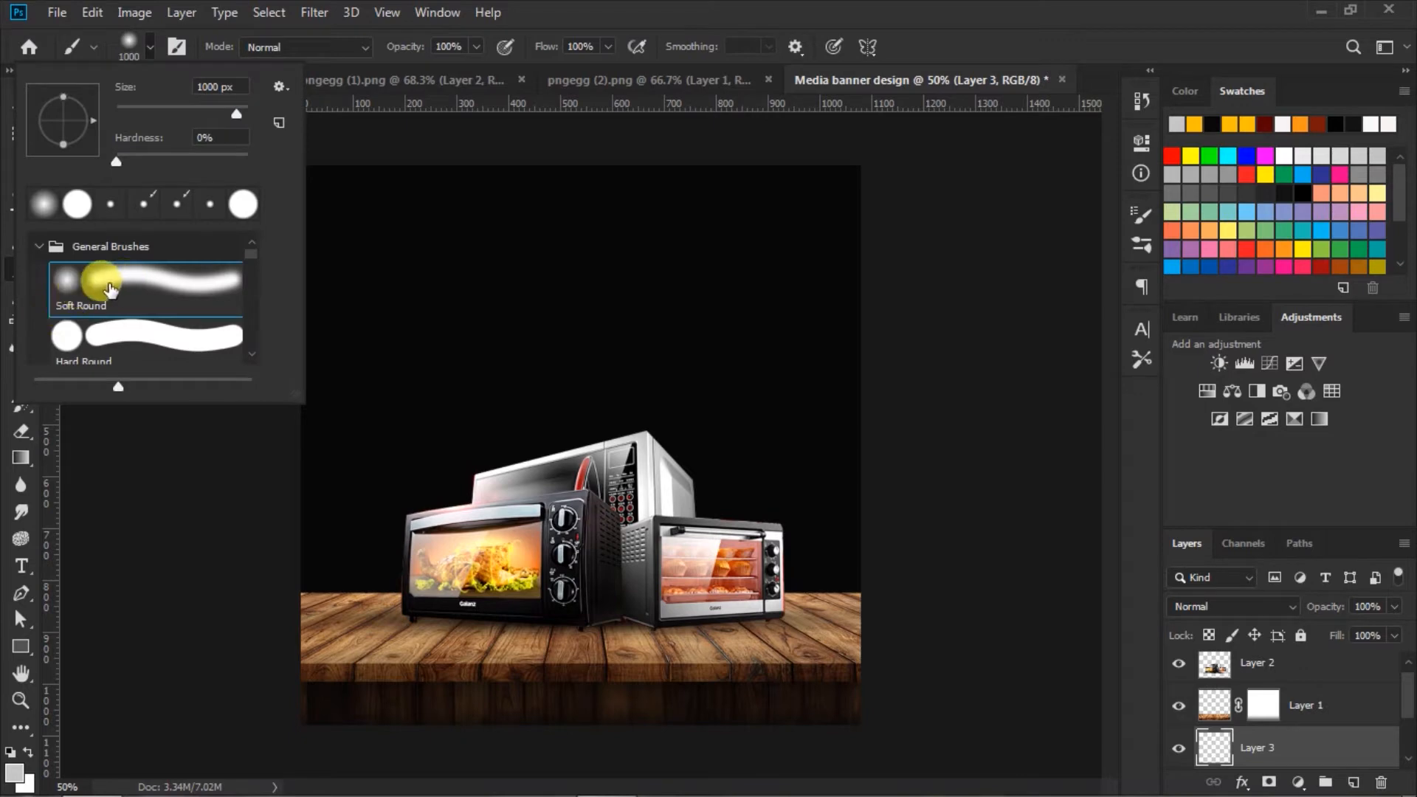
pyautogui.doubleClick(220, 88)
pyautogui.click(148, 46)
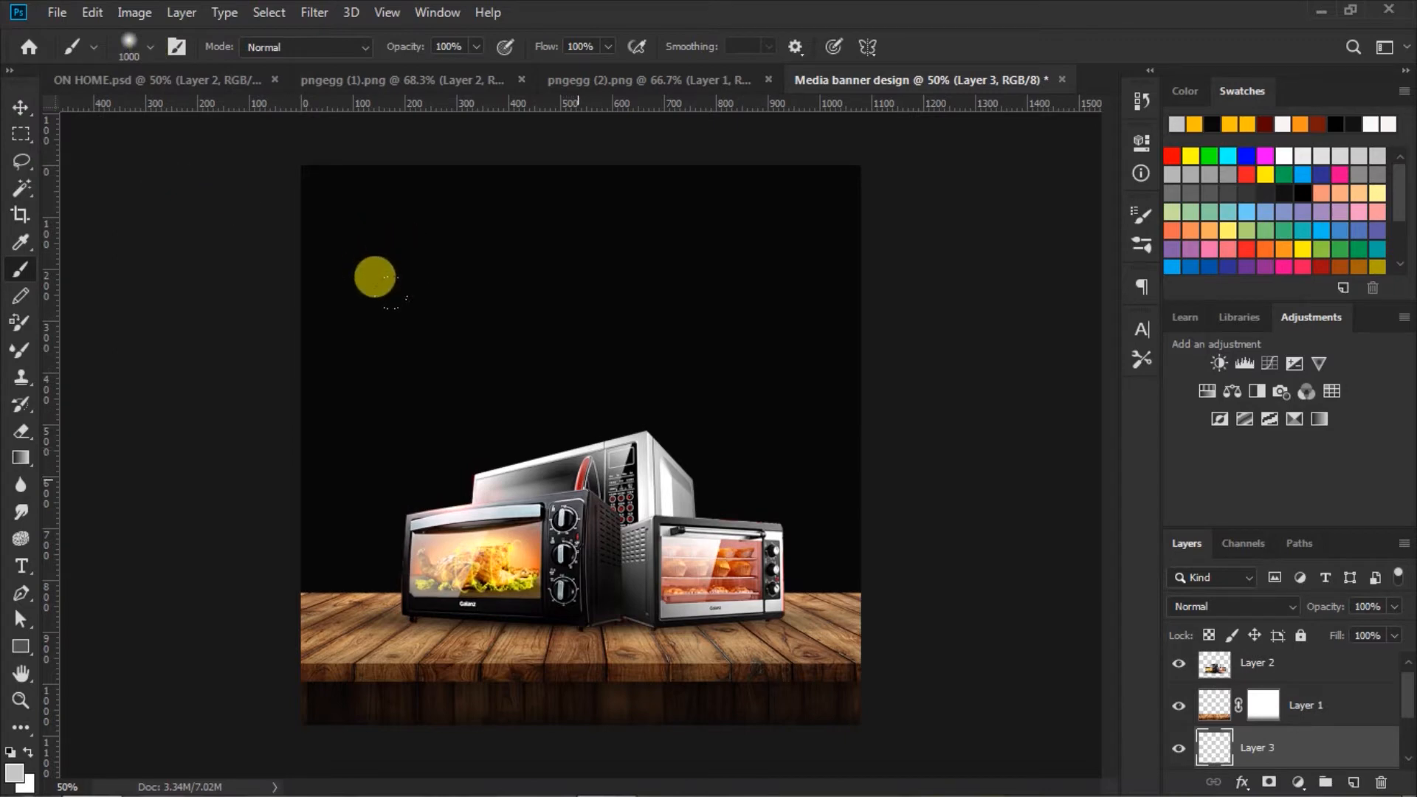
# Step: Paint a single soft light-grey glow behind the ovens on Layer 3 and set the layer's blend mode to Pin Light
pyautogui.click(579, 480)
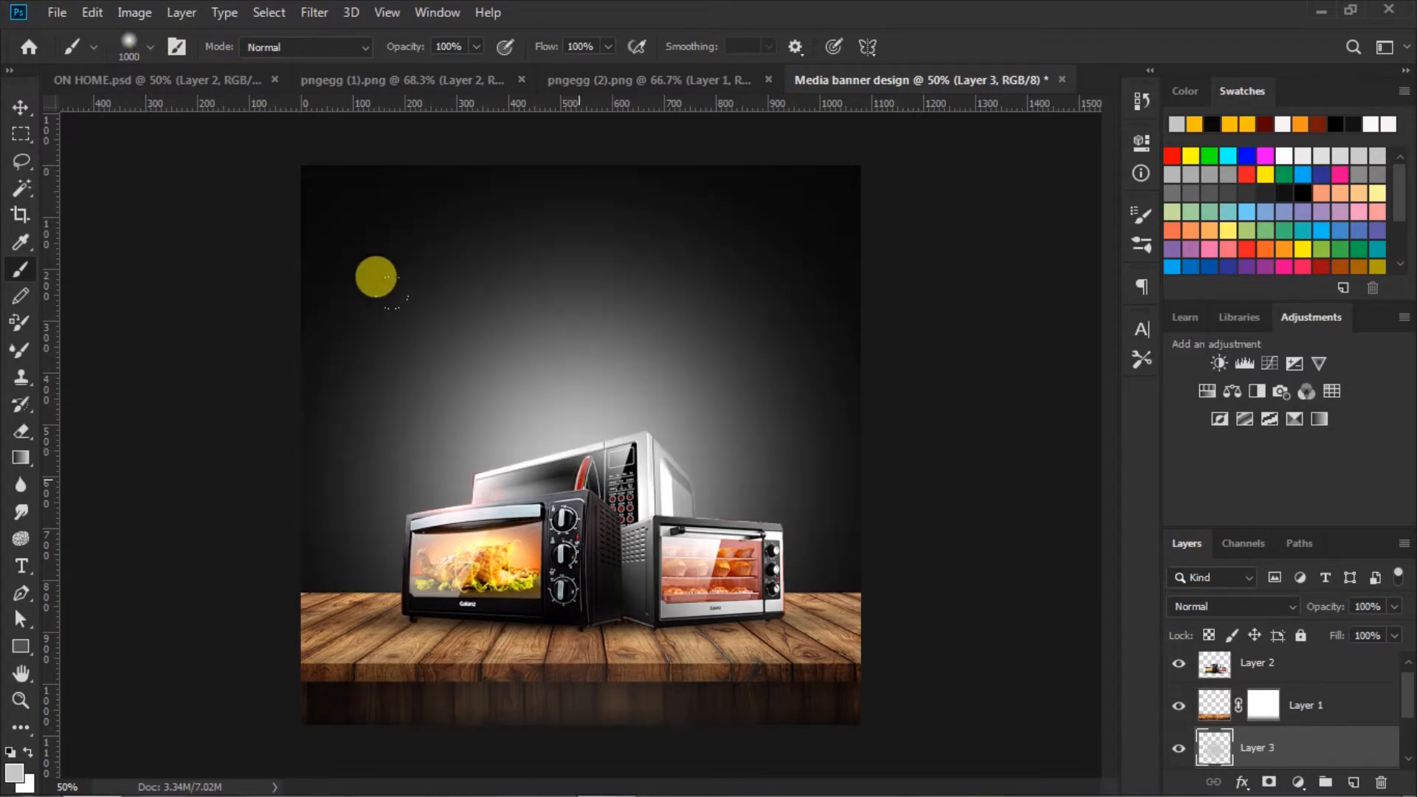
pyautogui.click(21, 107)
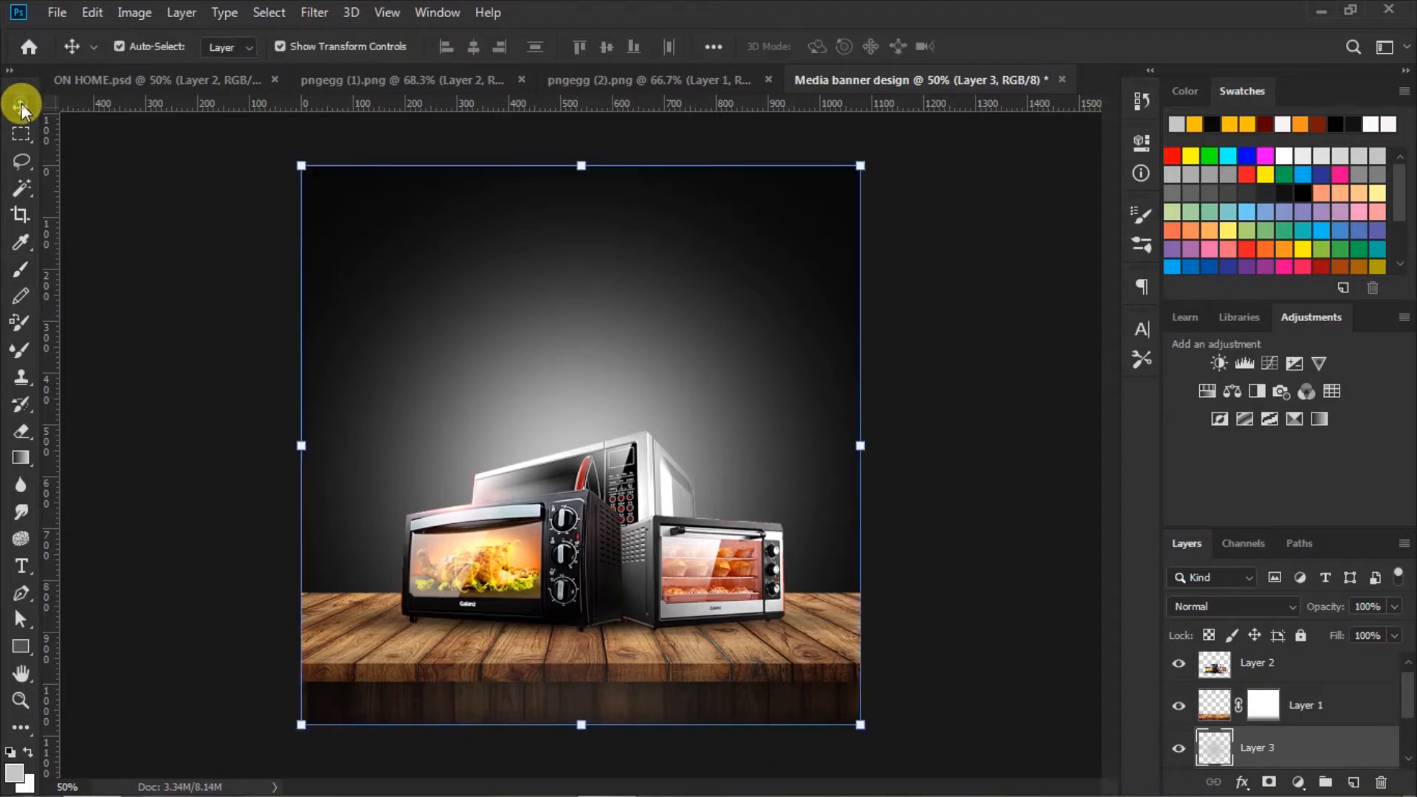
pyautogui.click(1395, 606)
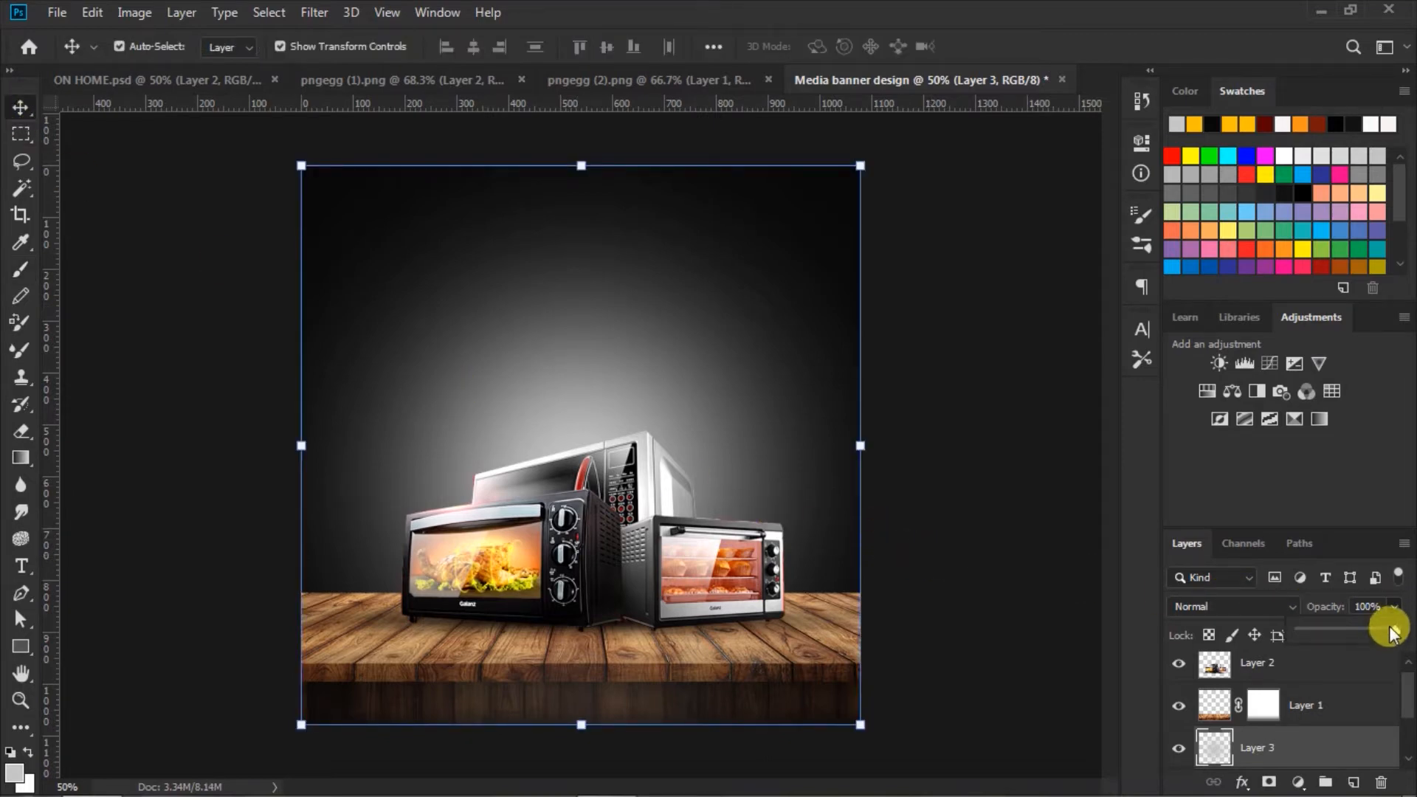
pyautogui.click(1286, 605)
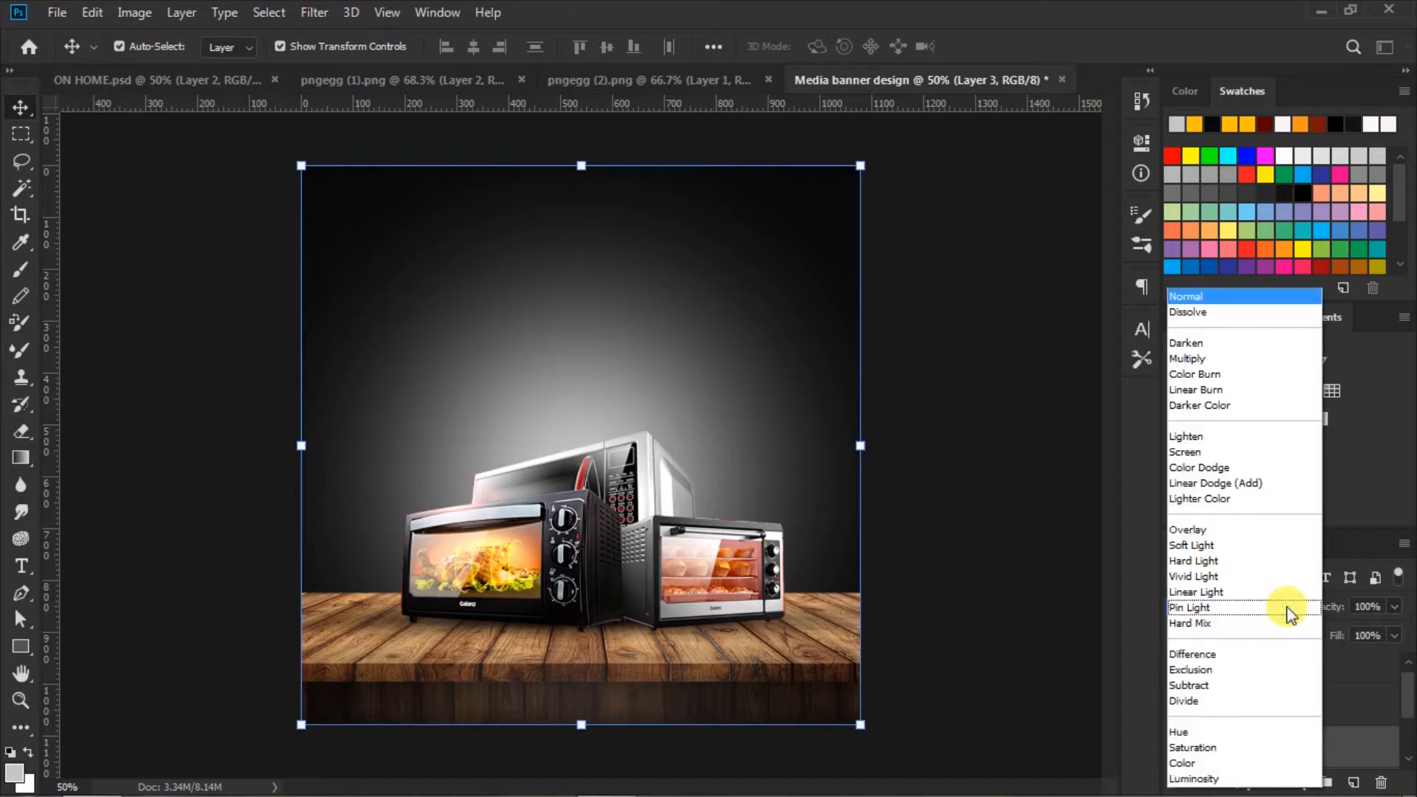
pyautogui.click(1211, 607)
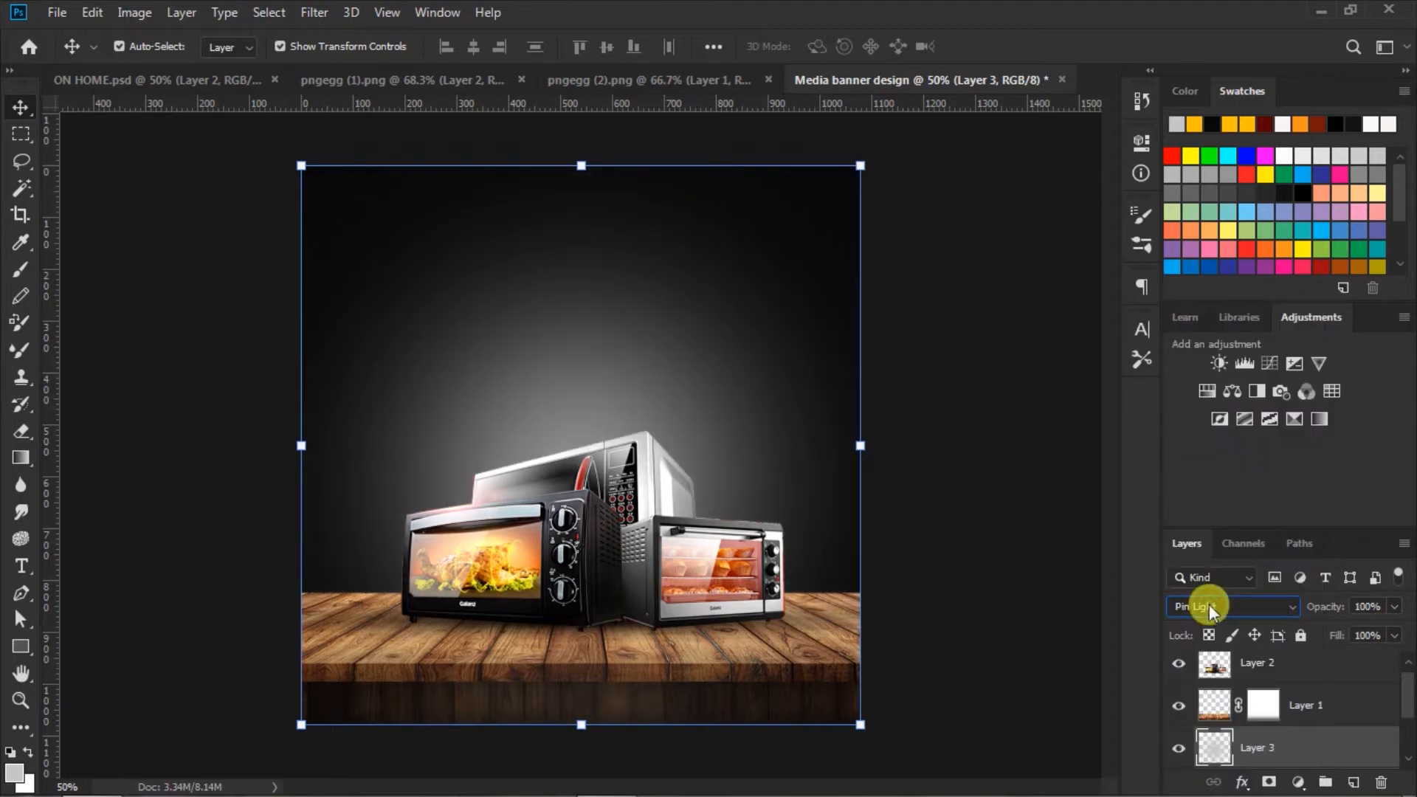
# Step: Lower the opacity of the glow on Layer 3 to 70% and deselect the layer
pyautogui.click(1395, 607)
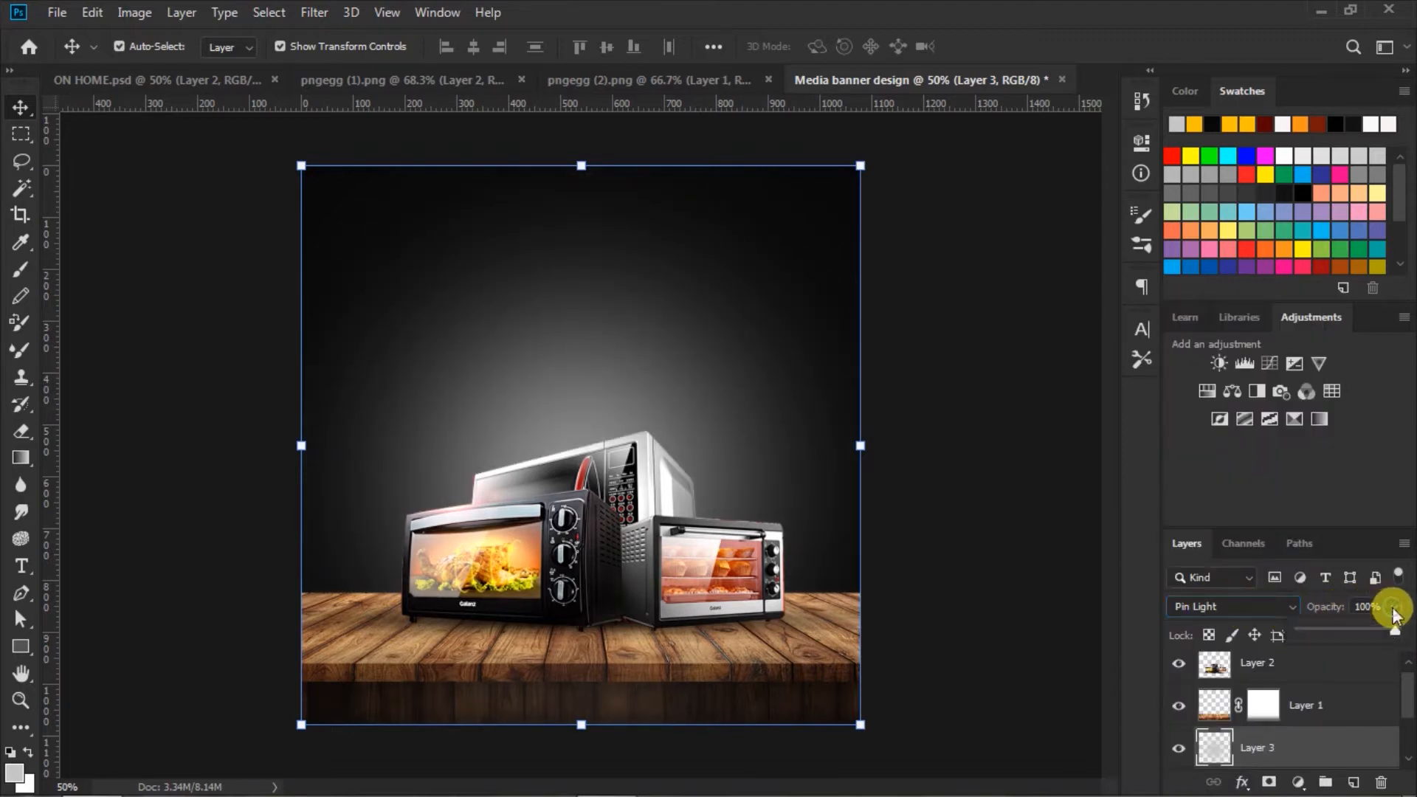
pyautogui.moveTo(1395, 627); pyautogui.dragTo(1363, 629)
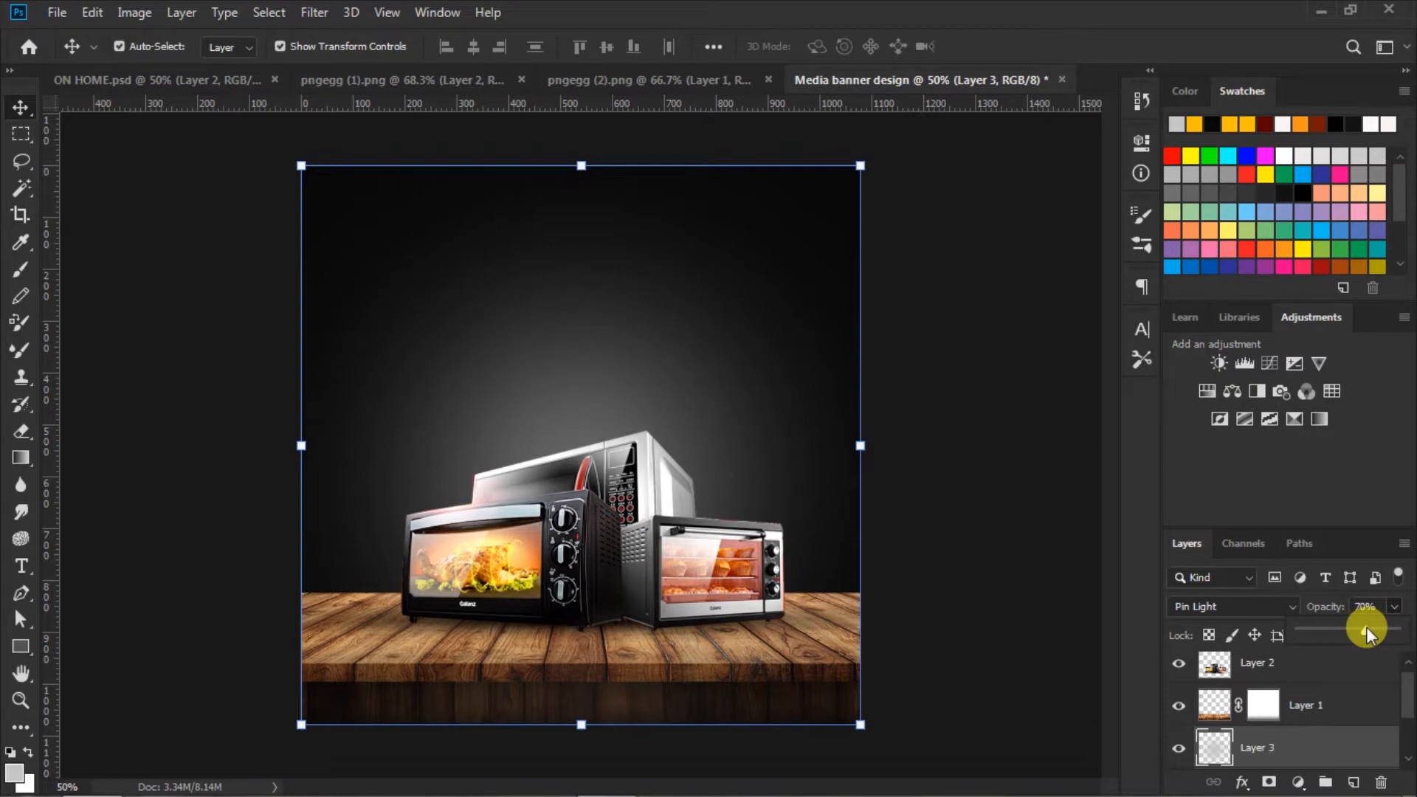
pyautogui.click(982, 539)
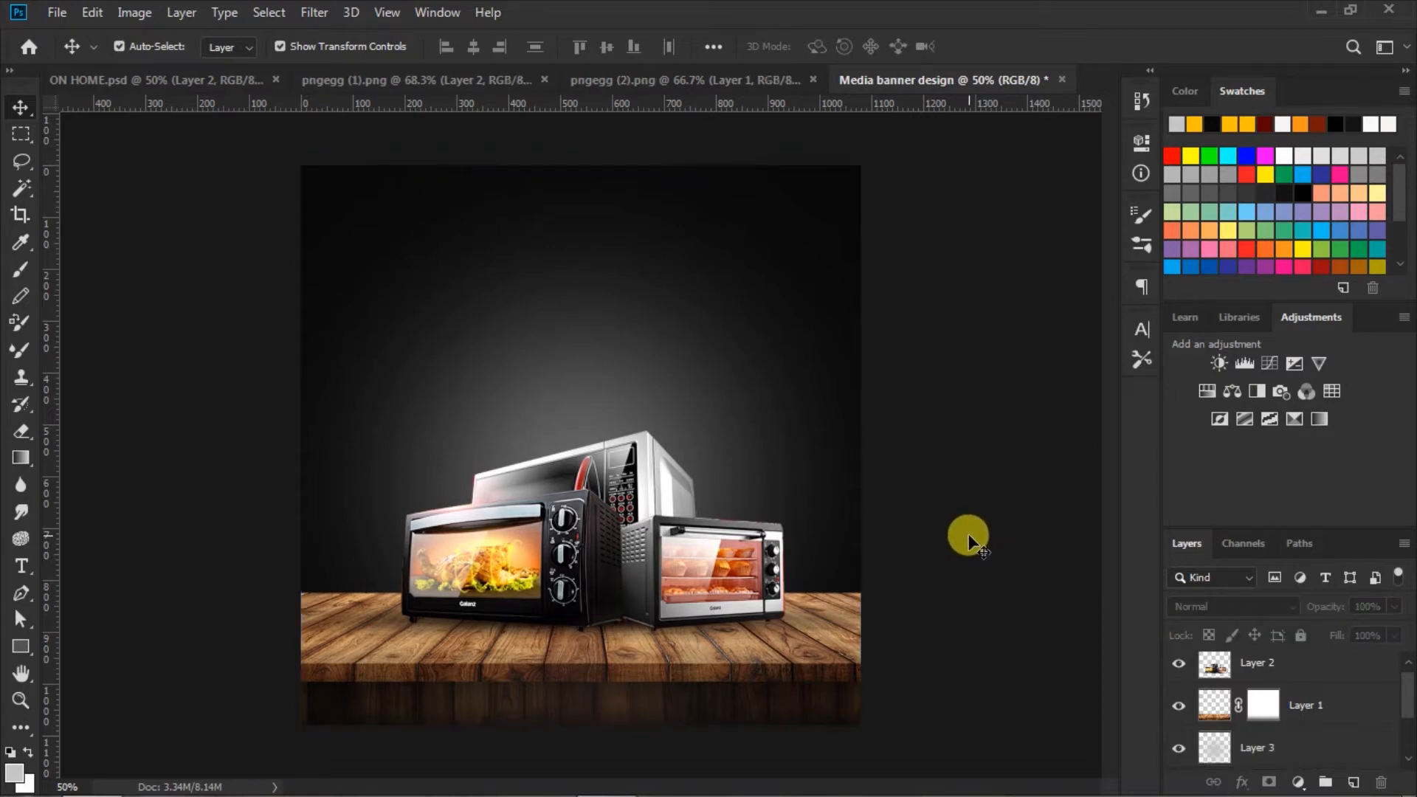
# Step: Set up the Type tool with the Swis721 Cn BT font in Bold at 120 pt
pyautogui.click(25, 565)
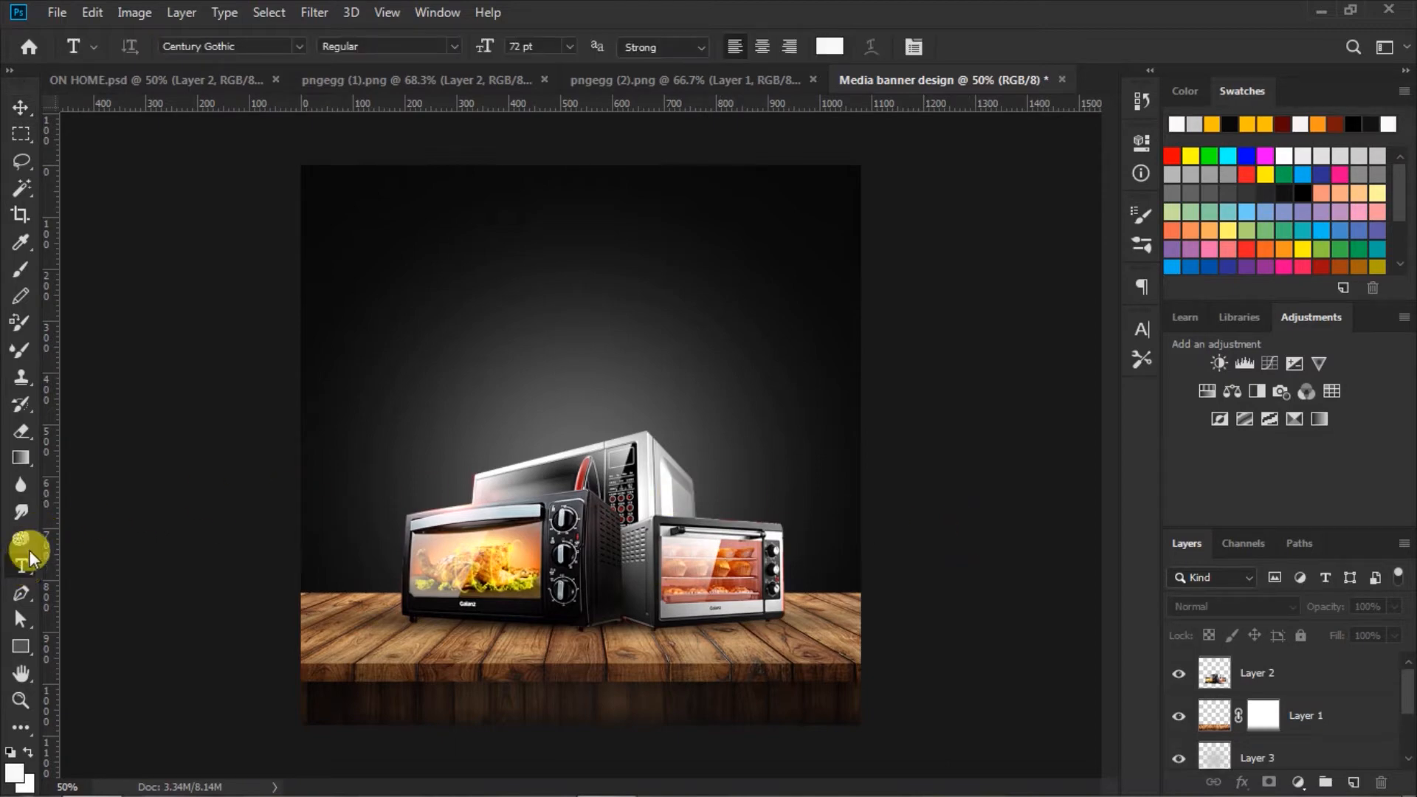
pyautogui.click(299, 45)
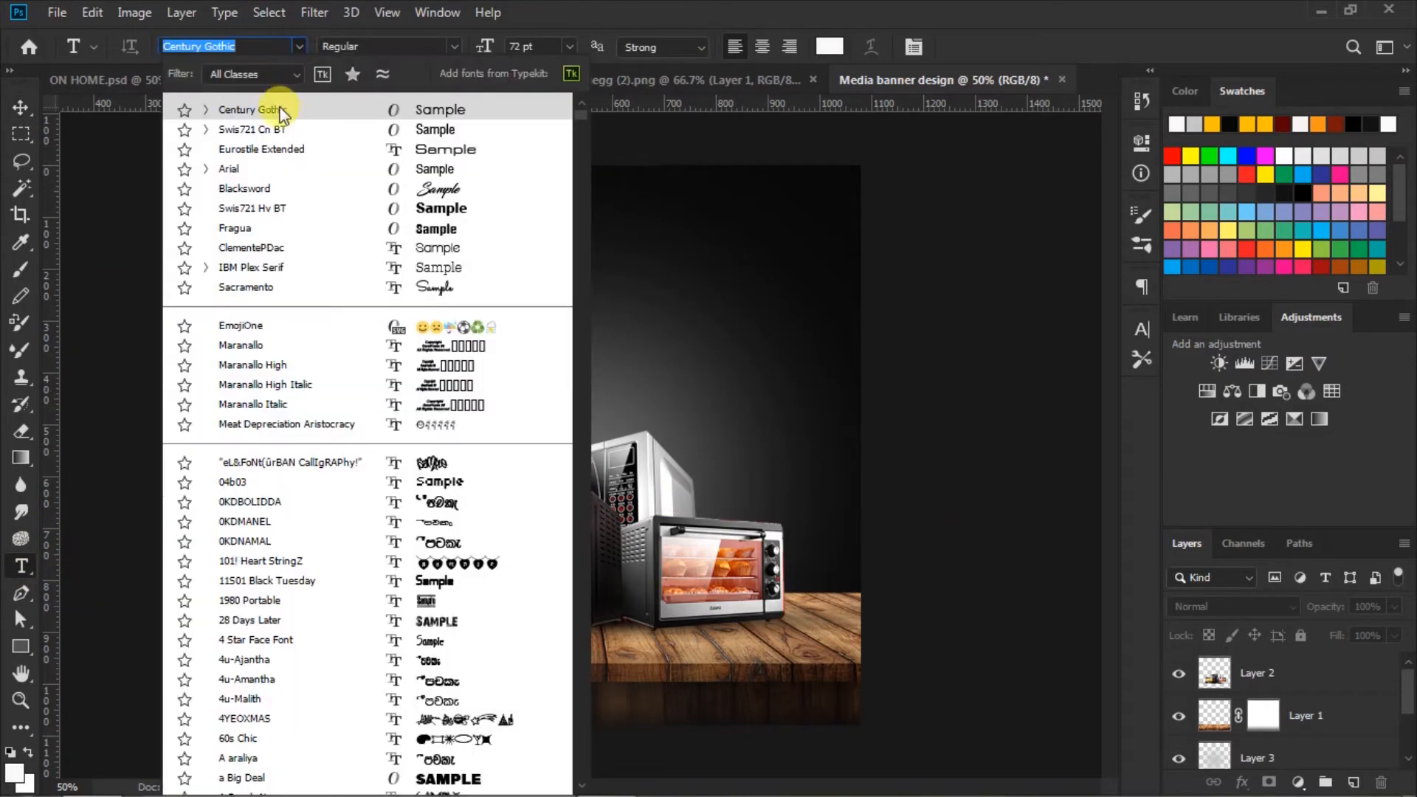
pyautogui.click(452, 130)
pyautogui.click(451, 46)
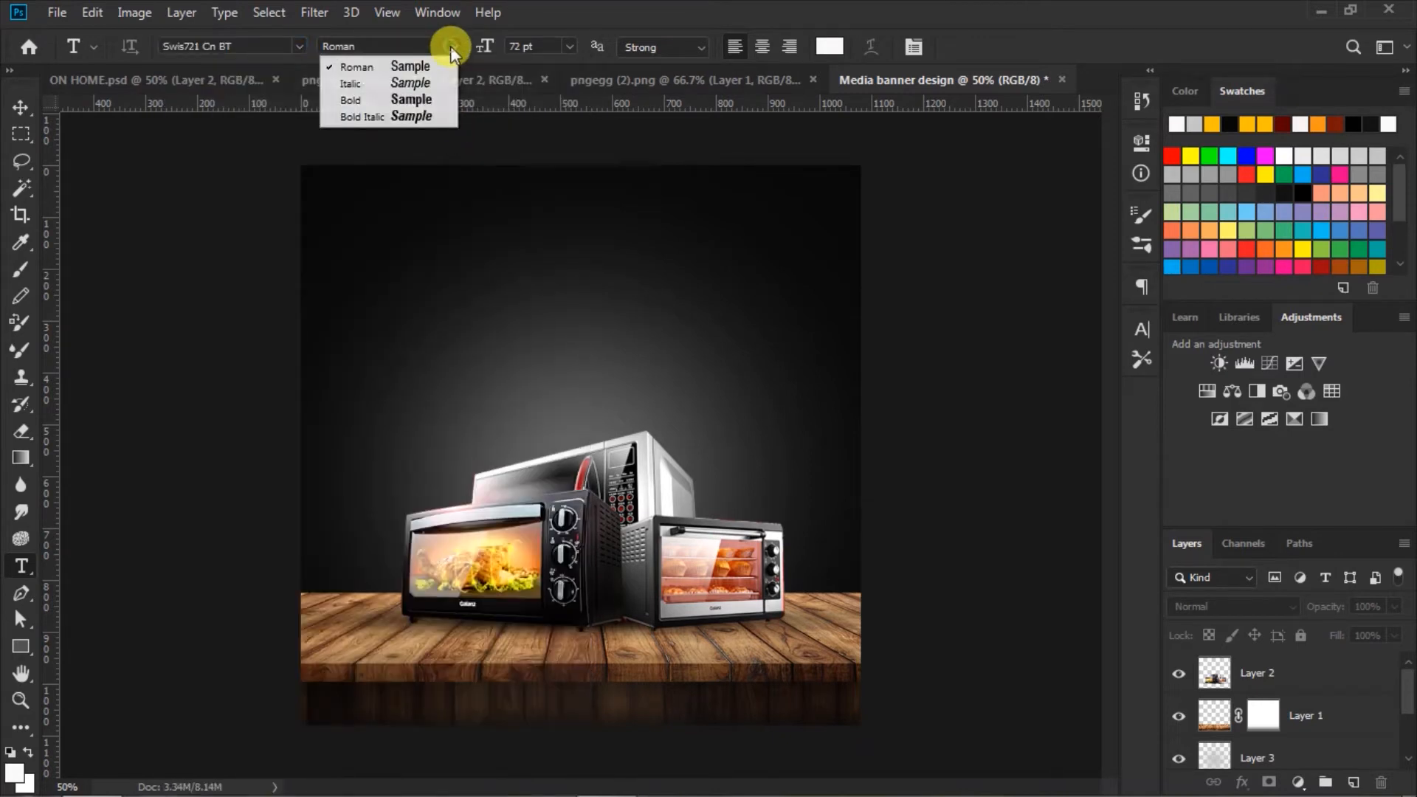
pyautogui.click(416, 102)
pyautogui.moveTo(522, 46); pyautogui.dragTo(447, 50)
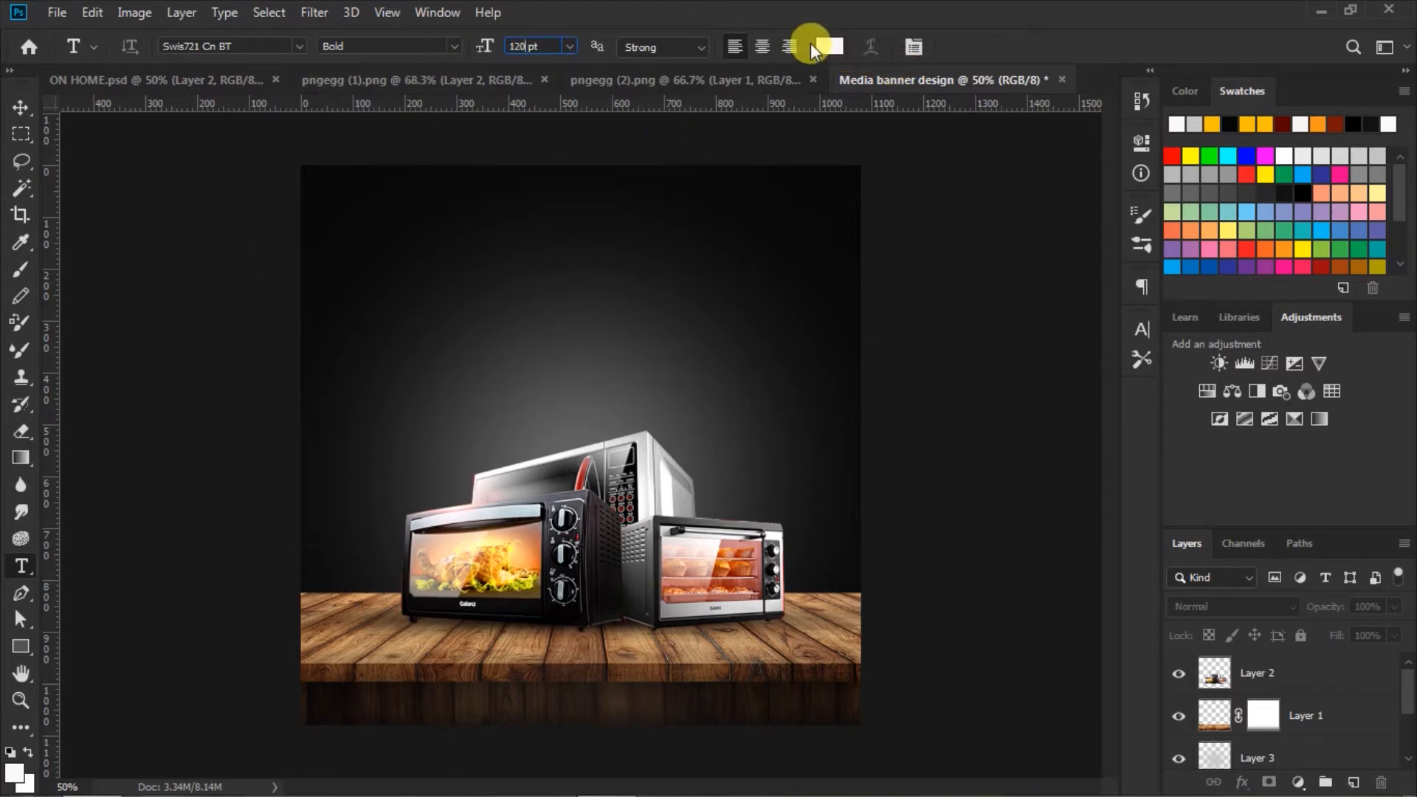
# Step: Add the white heading MEGA SALE on two lines in the upper-left area of the banner
pyautogui.click(358, 264)
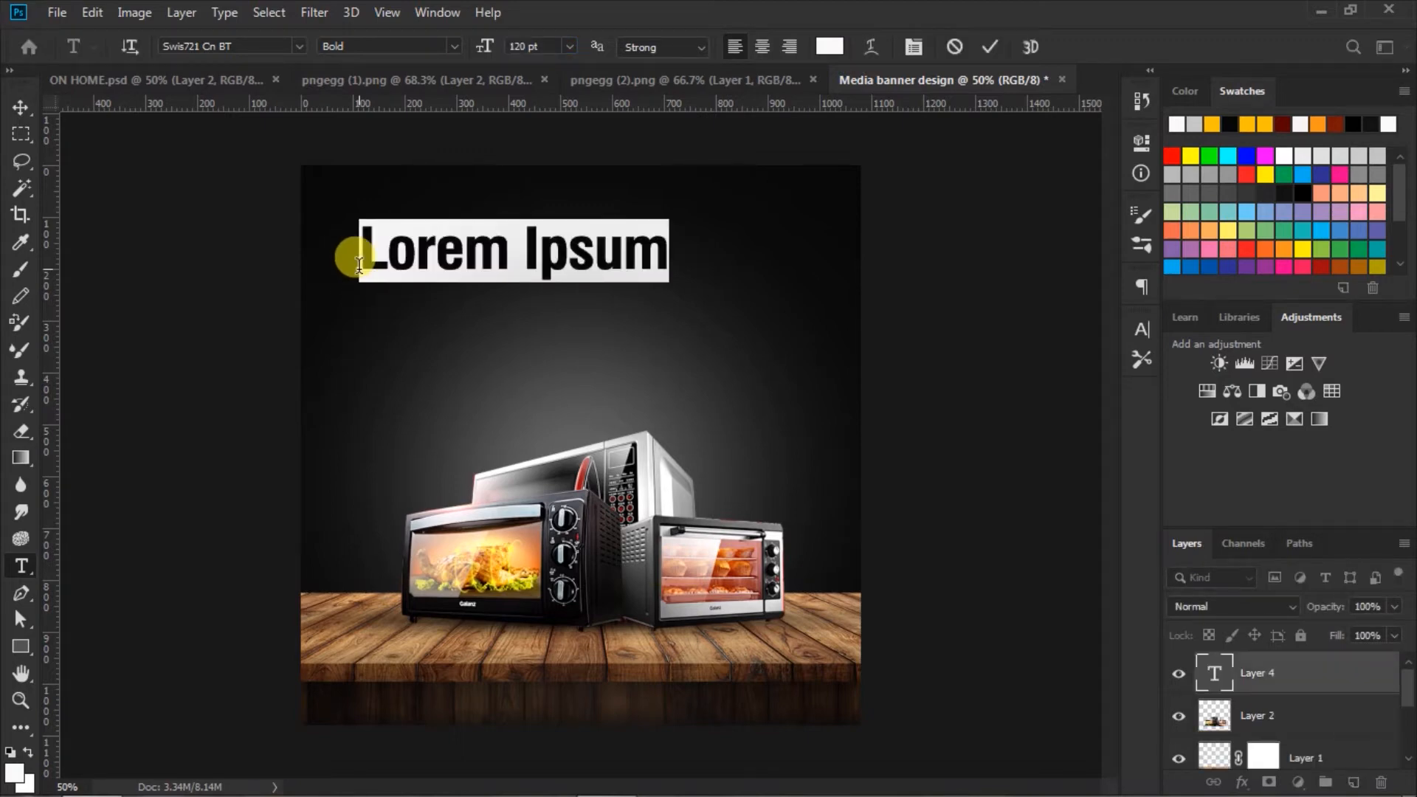
pyautogui.write('M')
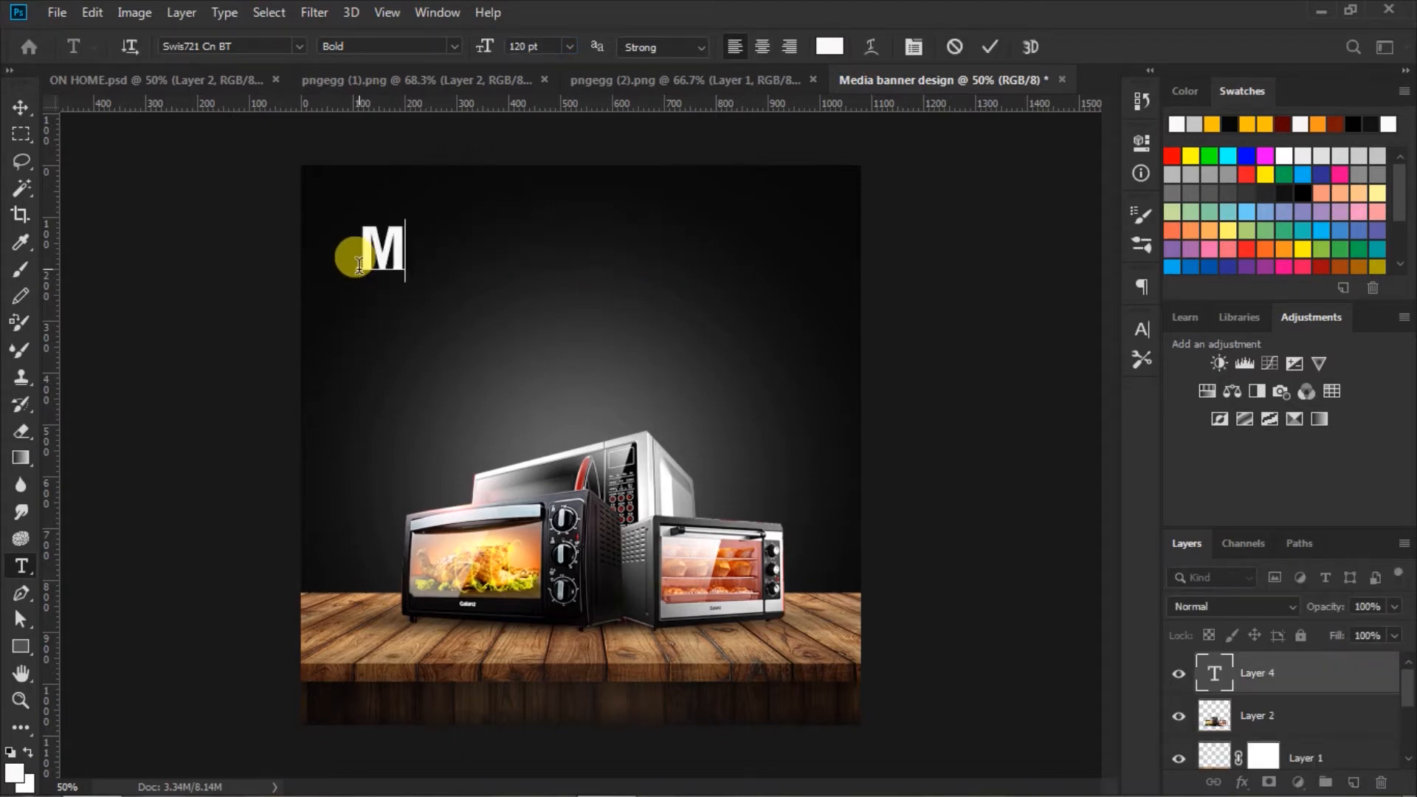
pyautogui.write('EGA')
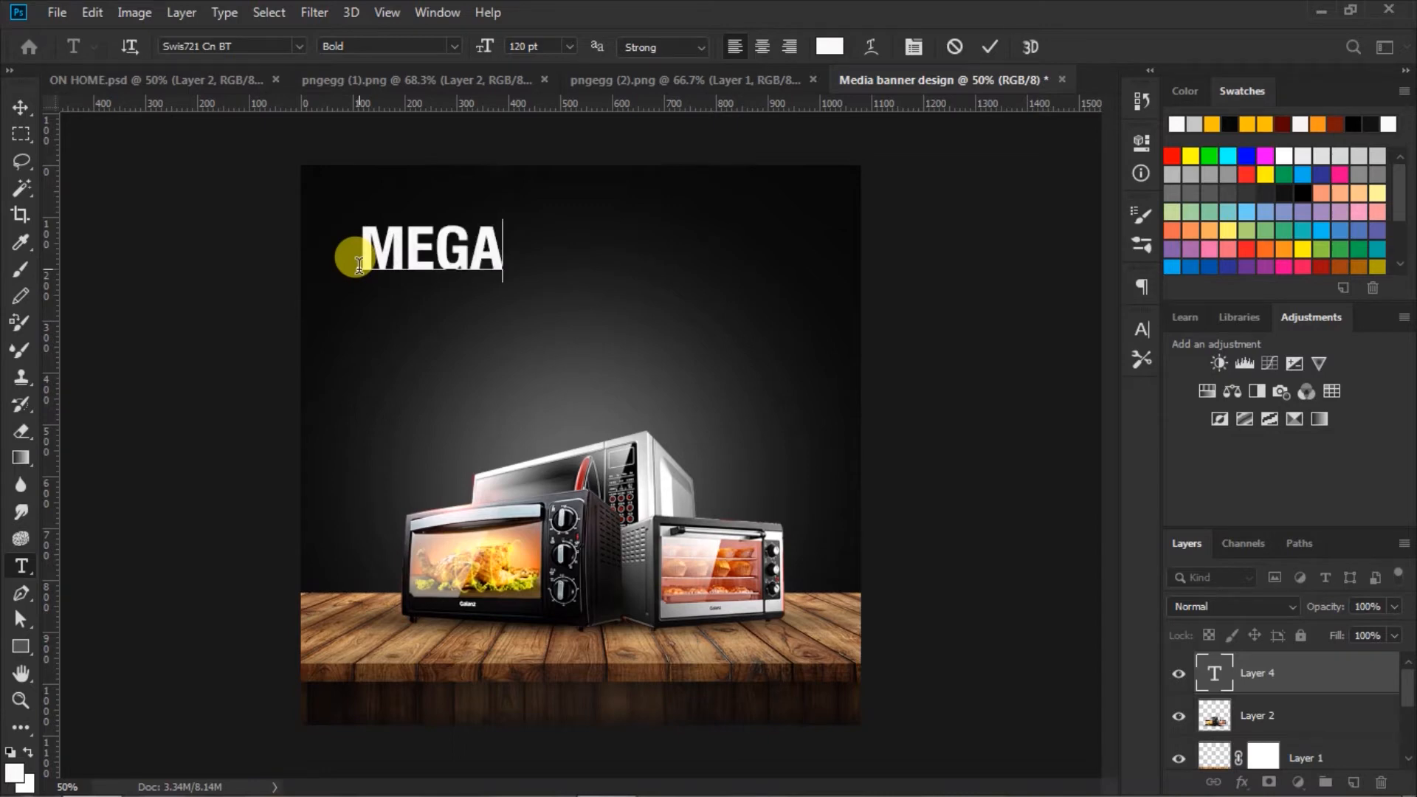
pyautogui.press('Return')
pyautogui.write('SA')
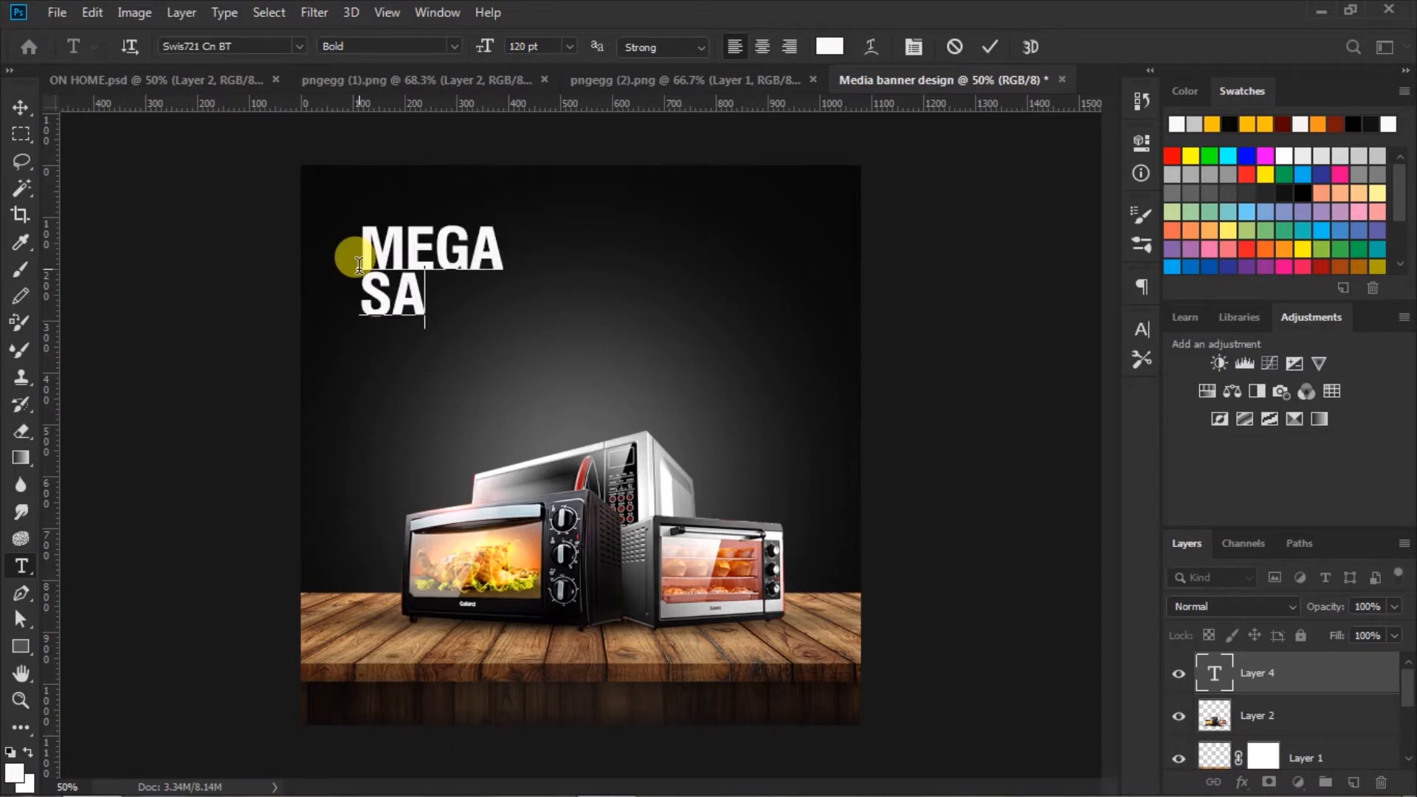
pyautogui.write('LE')
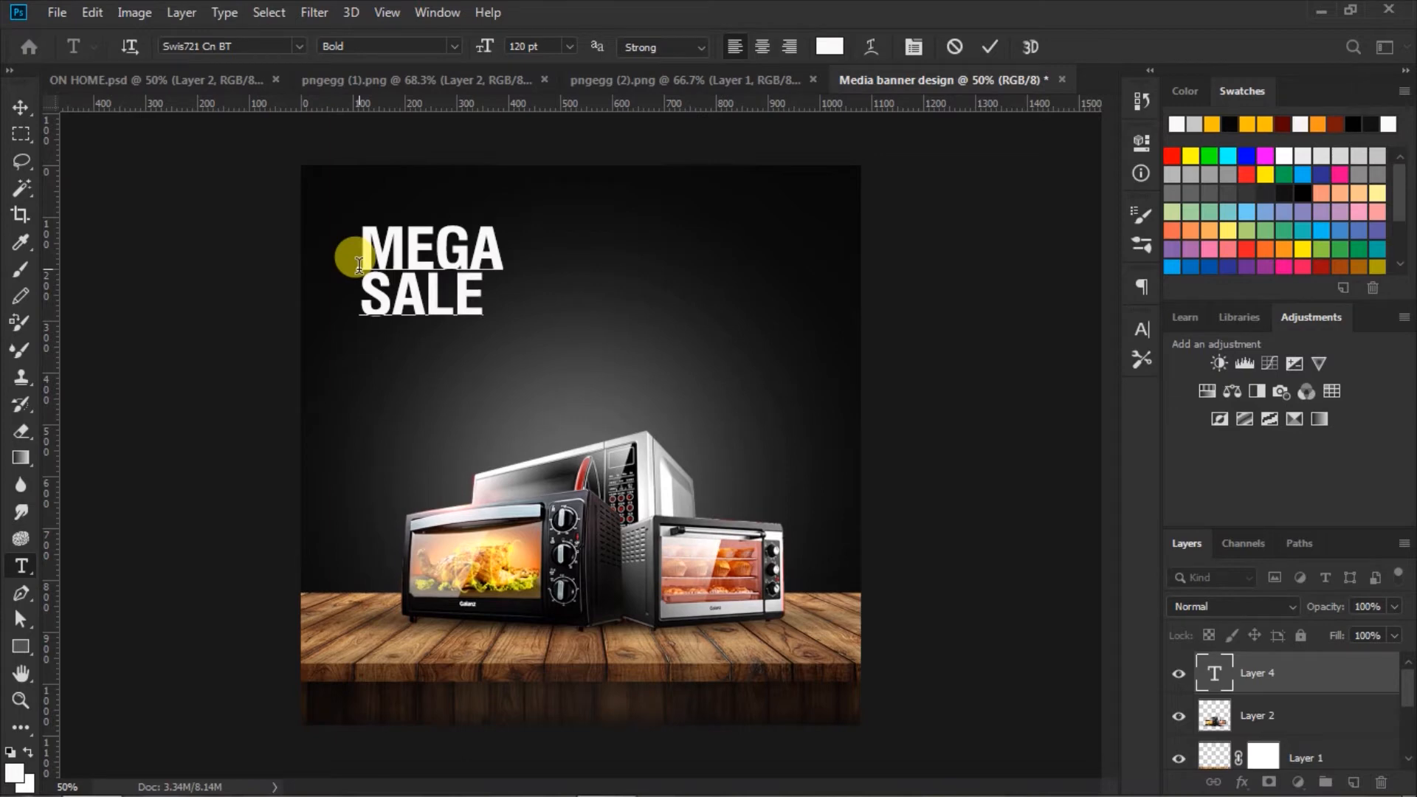
# Step: Change only the word SALE in the heading to the Roman style and commit the text
pyautogui.click(369, 304)
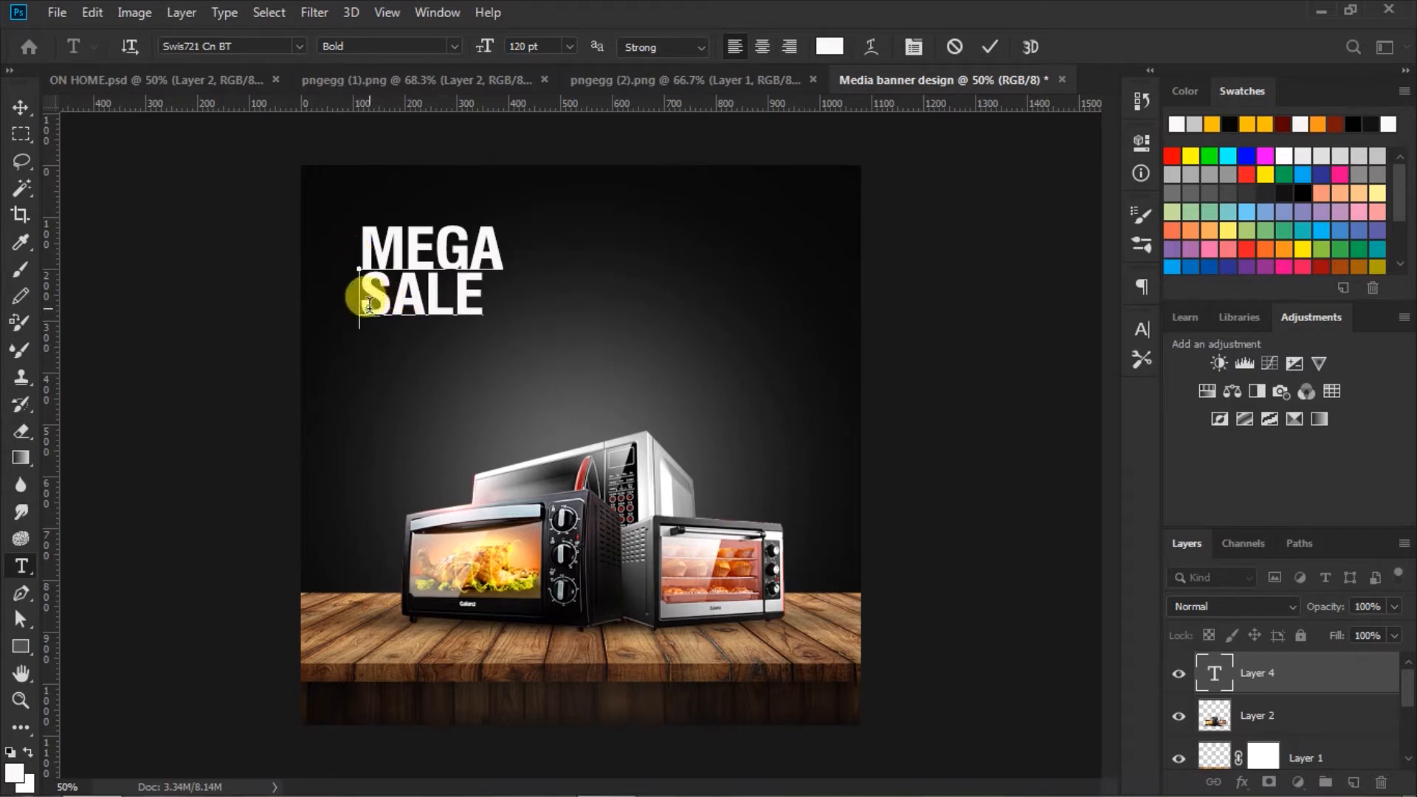
pyautogui.moveTo(369, 304); pyautogui.dragTo(585, 294)
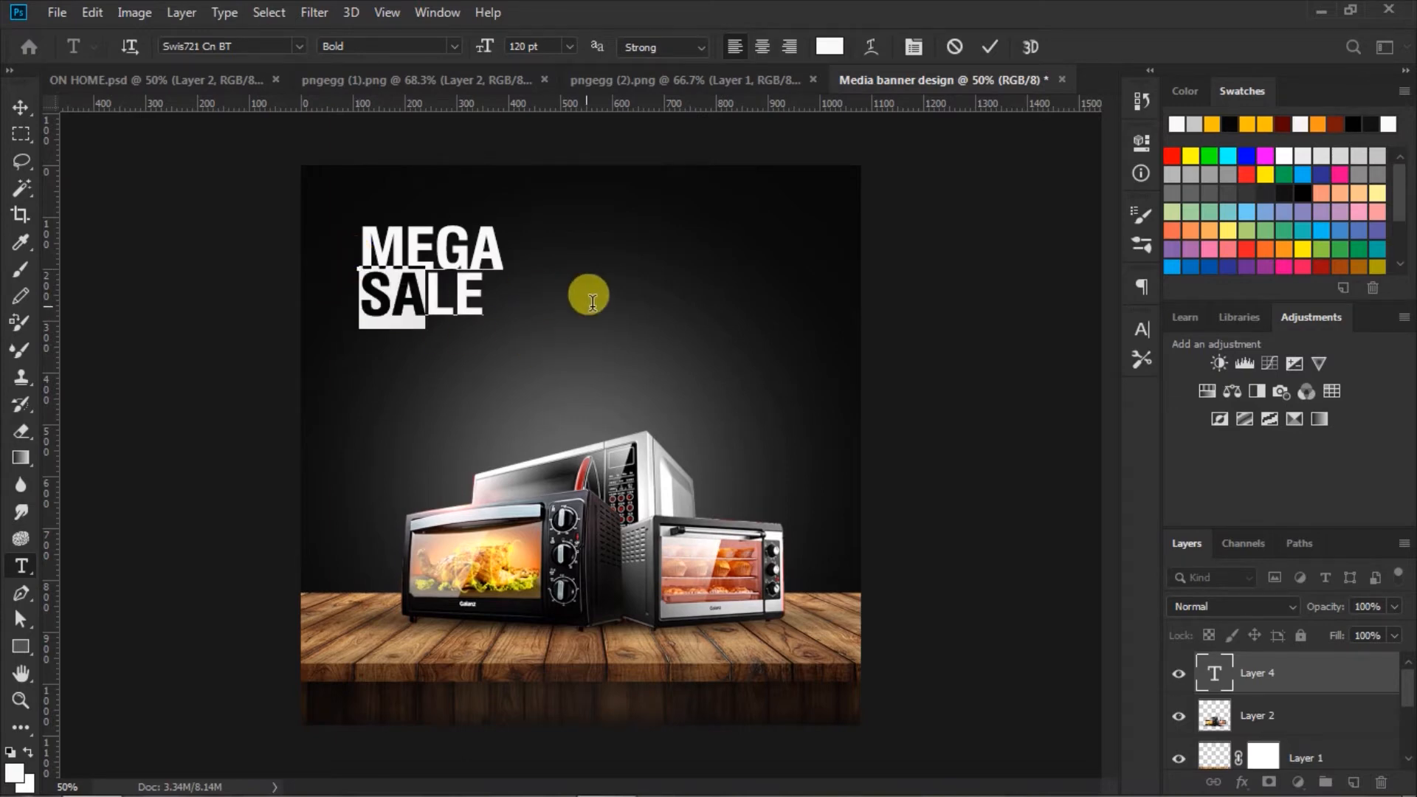
pyautogui.click(452, 48)
pyautogui.click(427, 63)
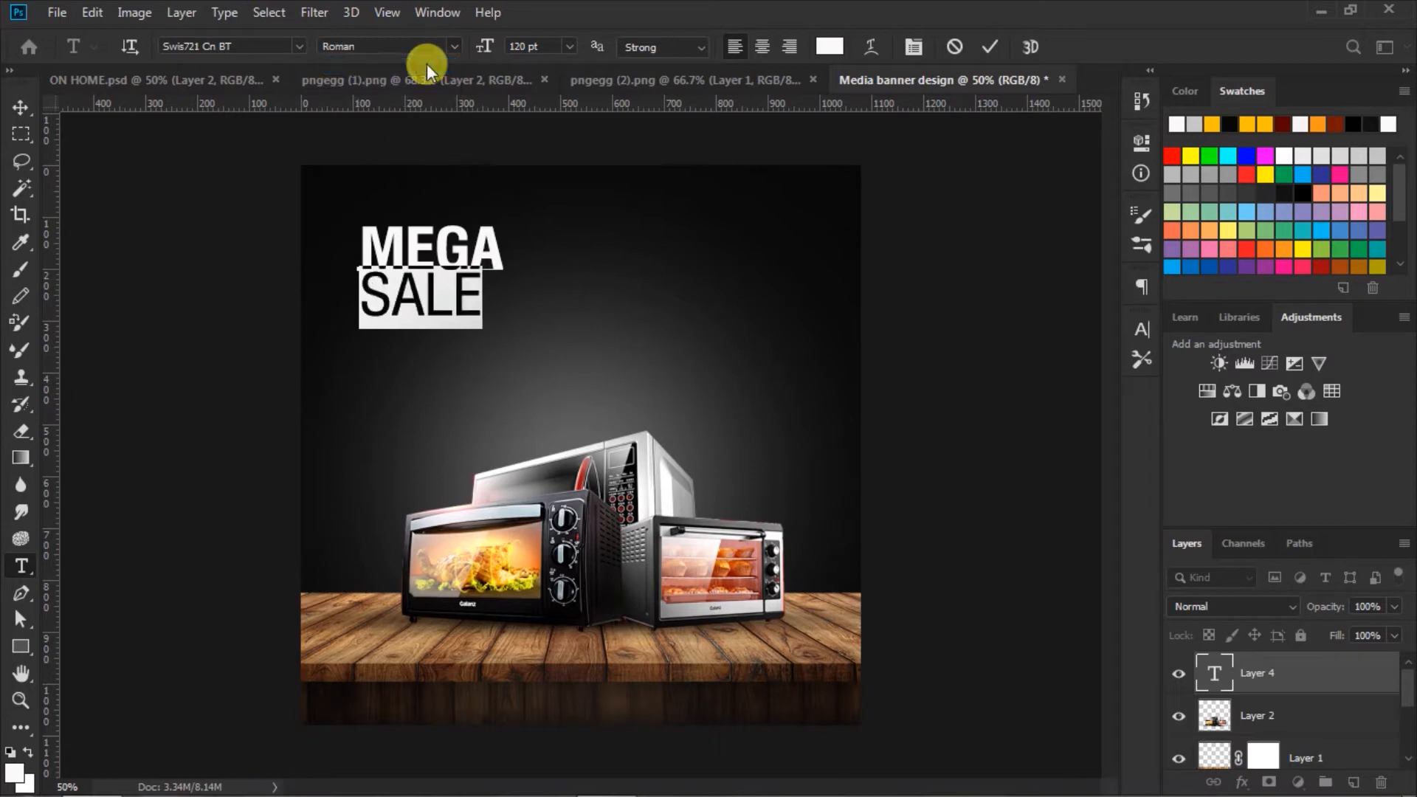
pyautogui.click(986, 45)
# Step: Nudge the MEGA SALE heading slightly right and down on the banner, then deselect it
pyautogui.click(18, 109)
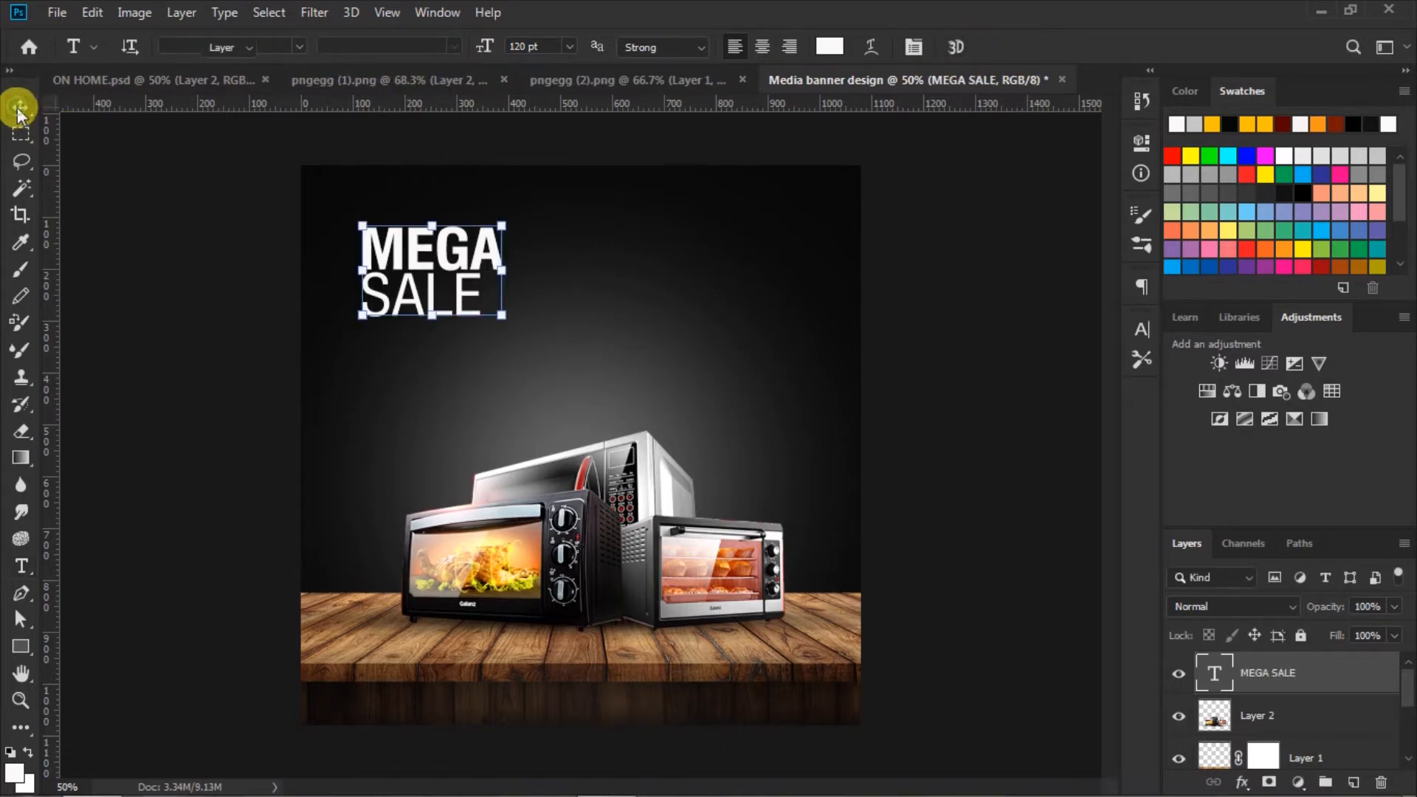
pyautogui.moveTo(413, 255); pyautogui.dragTo(420, 260)
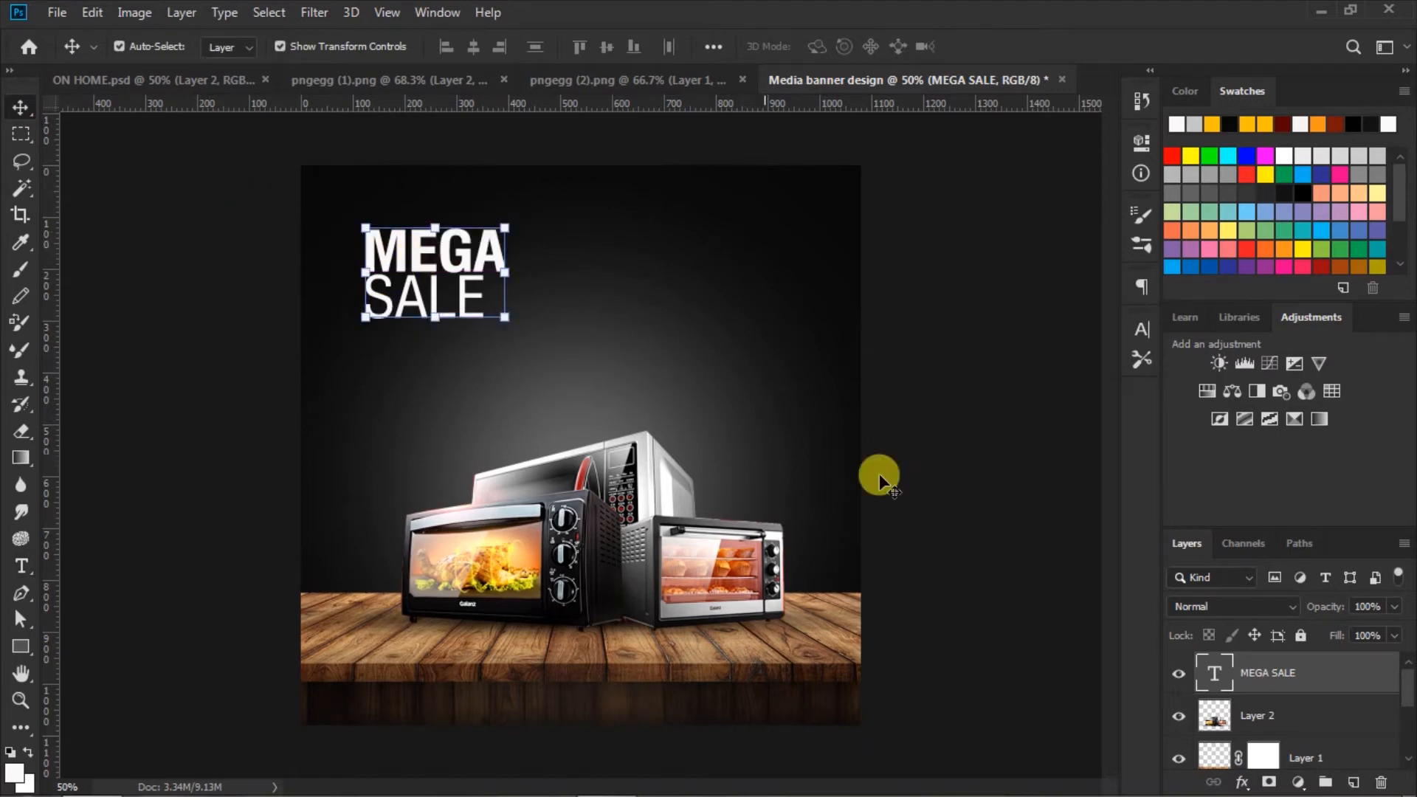
pyautogui.click(982, 466)
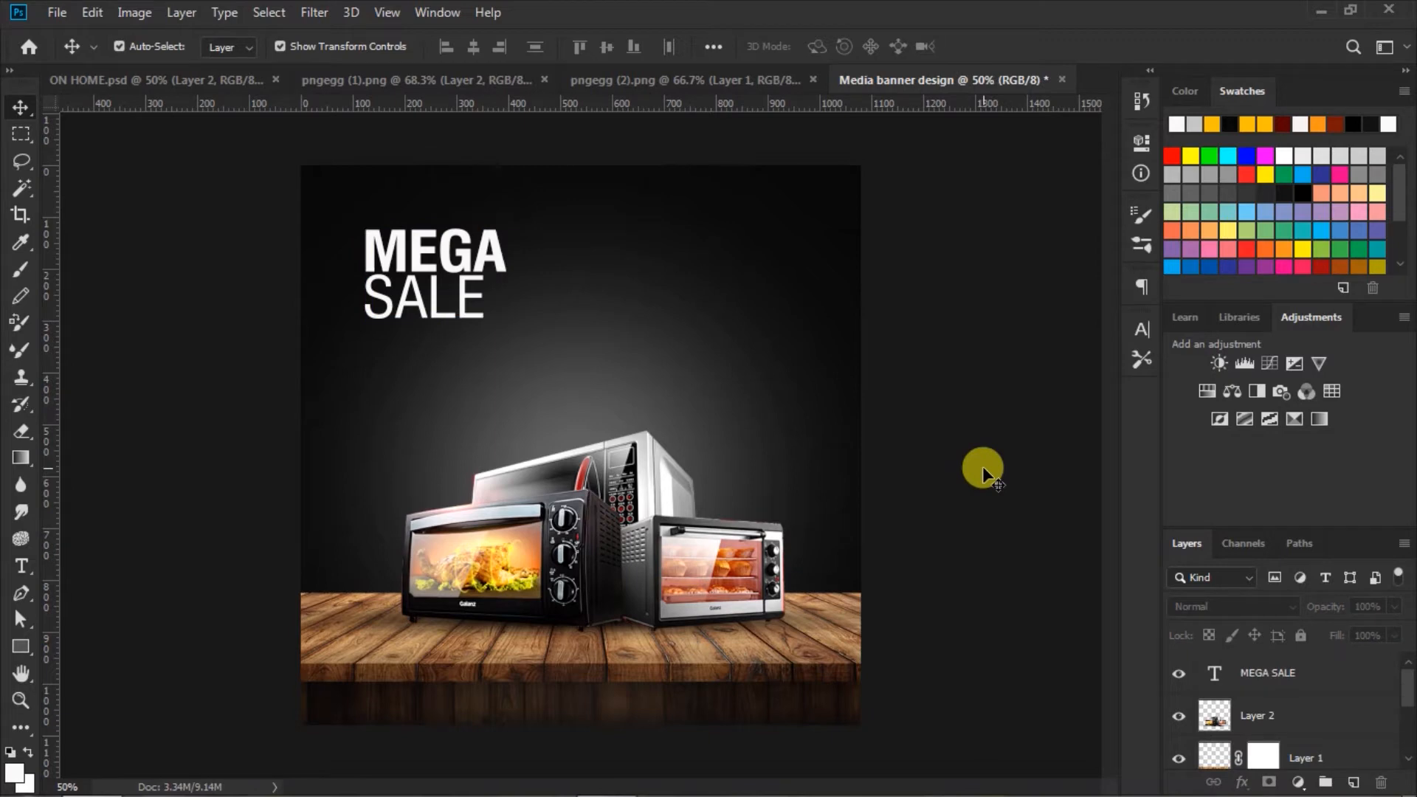
# Step: Draw an amber-yellow filled rectangle without stroke, about 292 by 80 px, directly beneath the word SALE
pyautogui.click(20, 646)
pyautogui.click(233, 47)
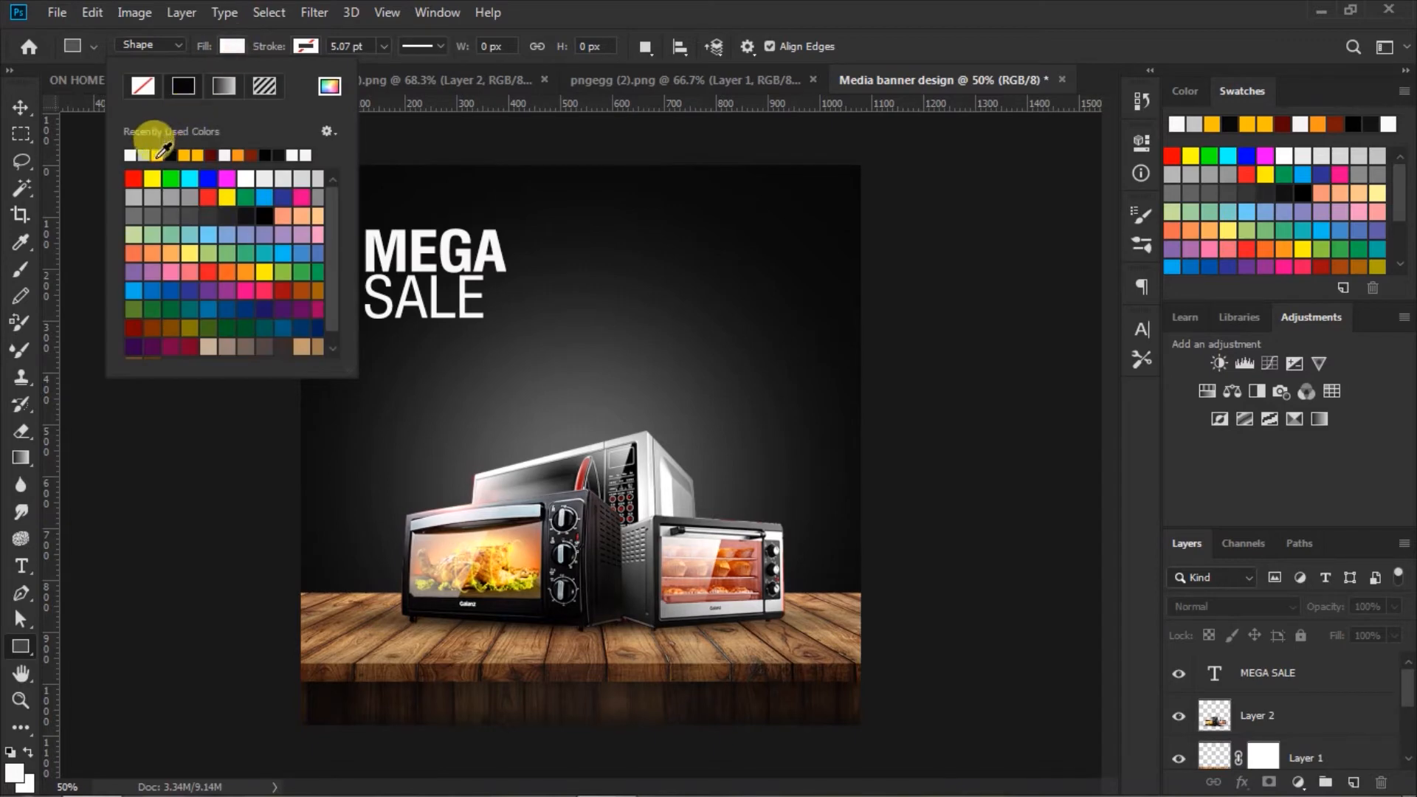
pyautogui.click(156, 155)
pyautogui.click(227, 47)
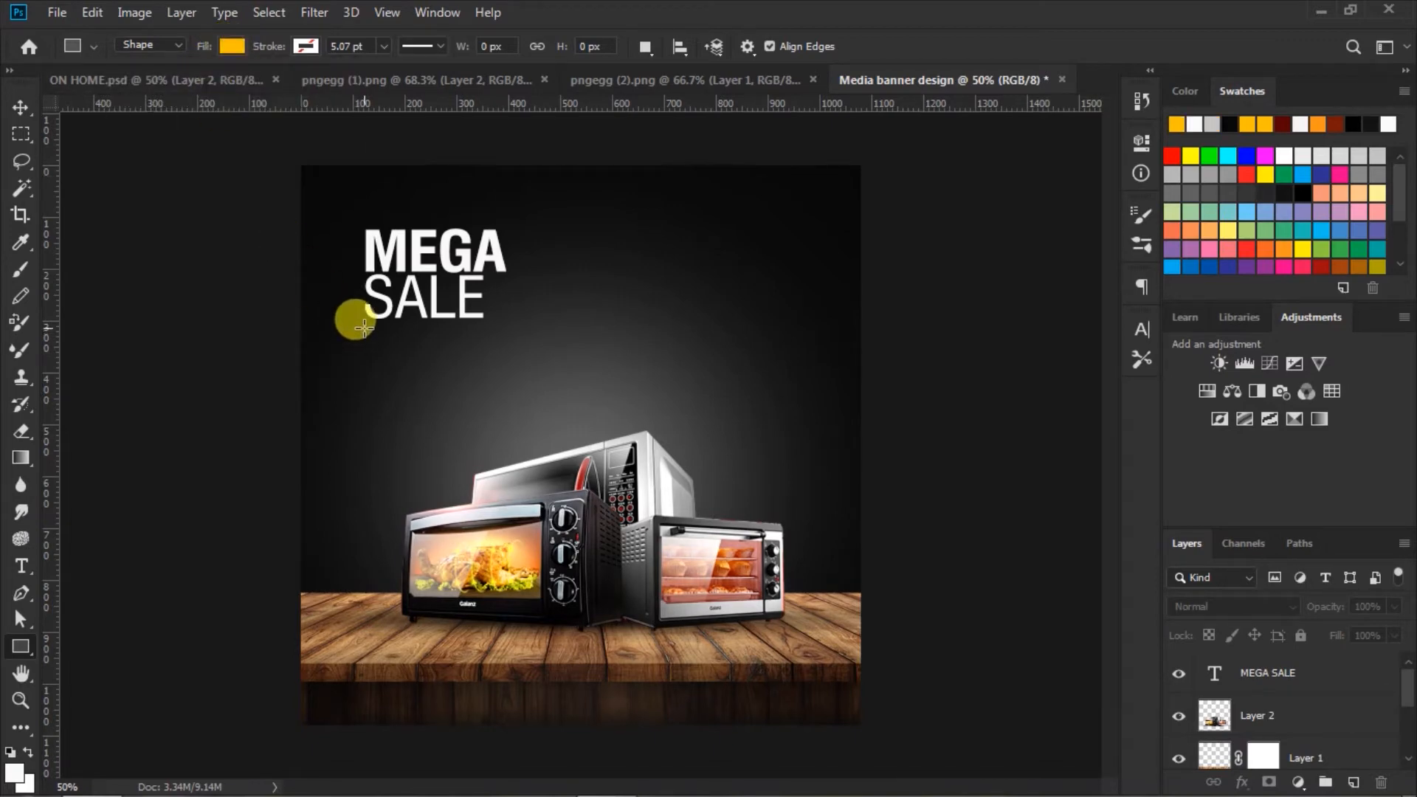
pyautogui.moveTo(364, 326); pyautogui.dragTo(514, 364)
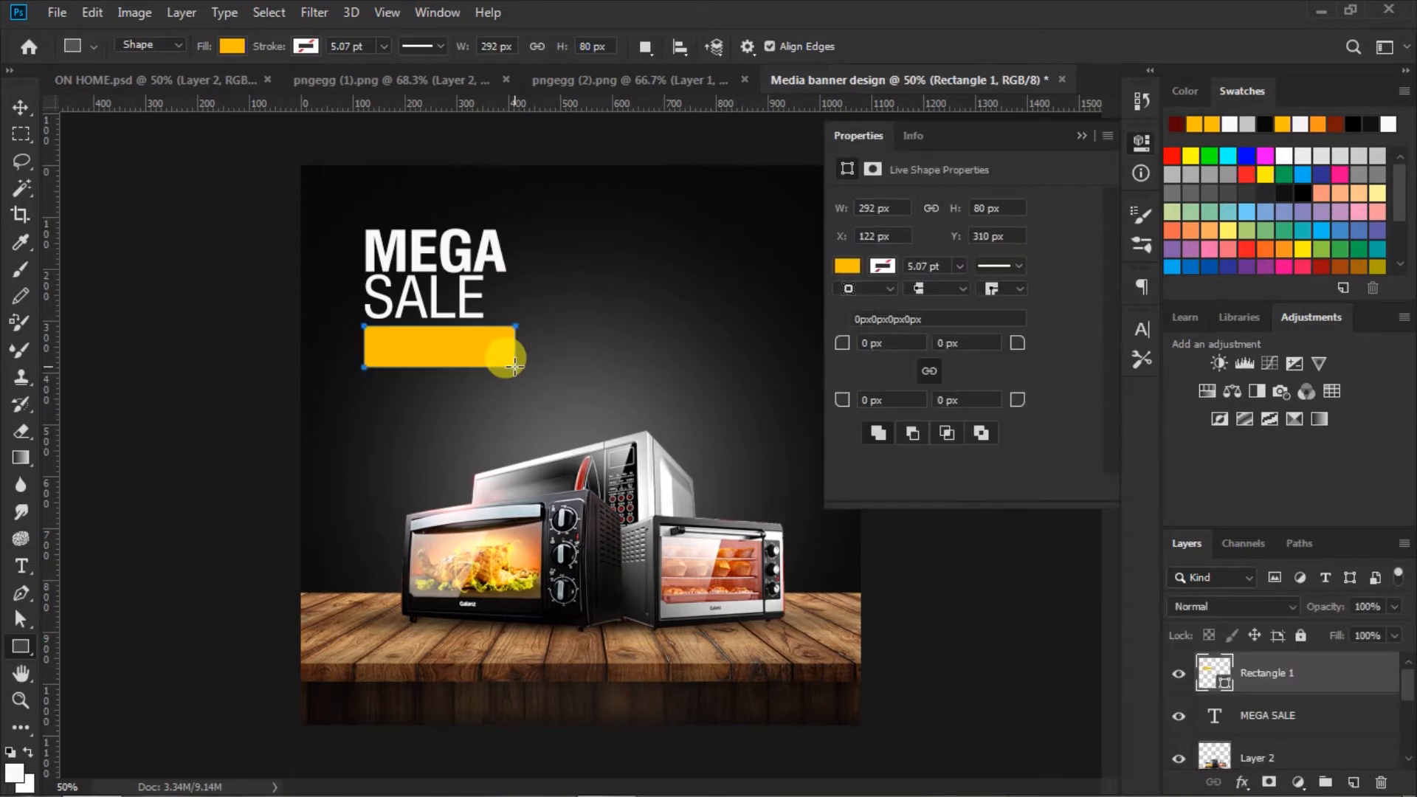
pyautogui.click(1084, 133)
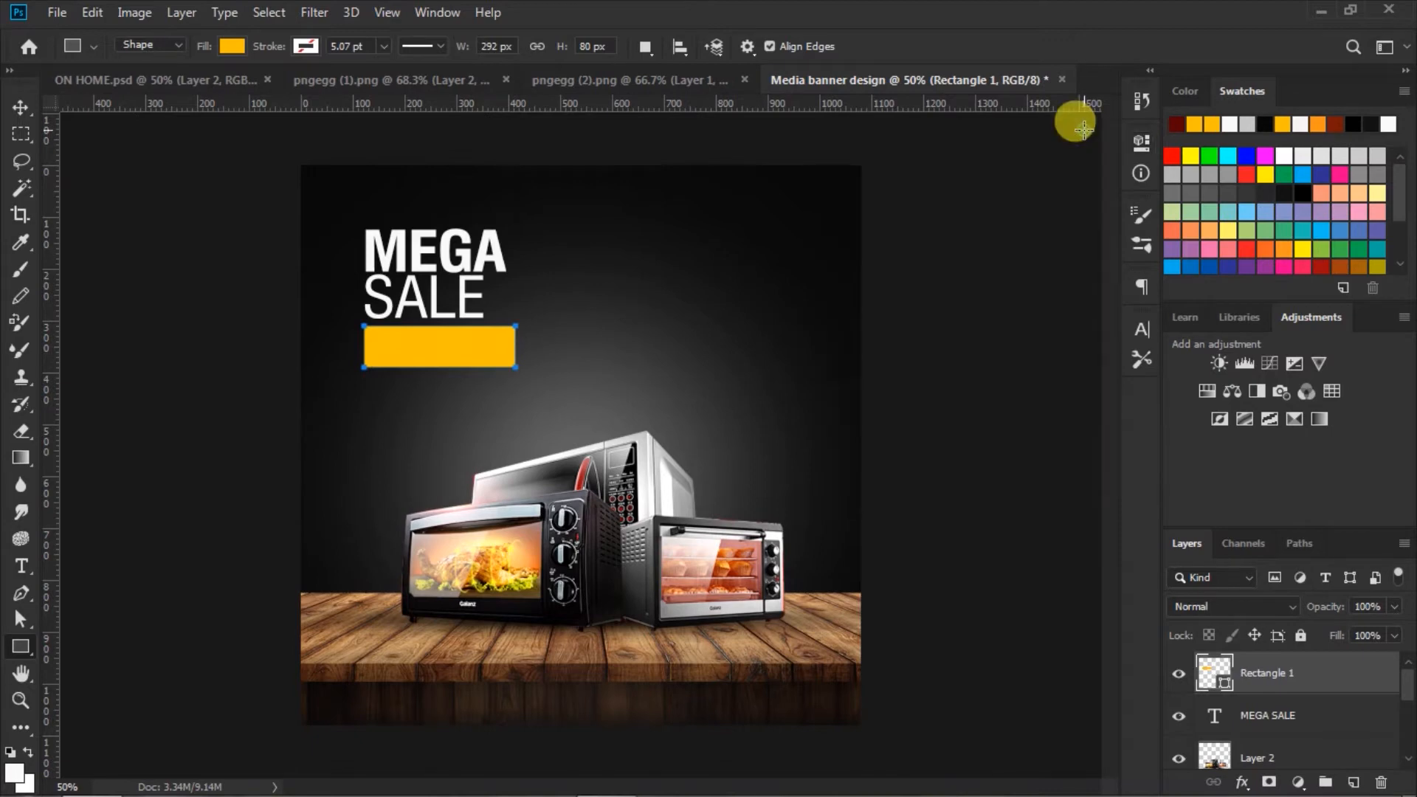
# Step: Nudge the yellow rectangle slightly to the right to align it under the heading, and deselect it
pyautogui.click(21, 107)
pyautogui.moveTo(383, 343); pyautogui.dragTo(391, 351)
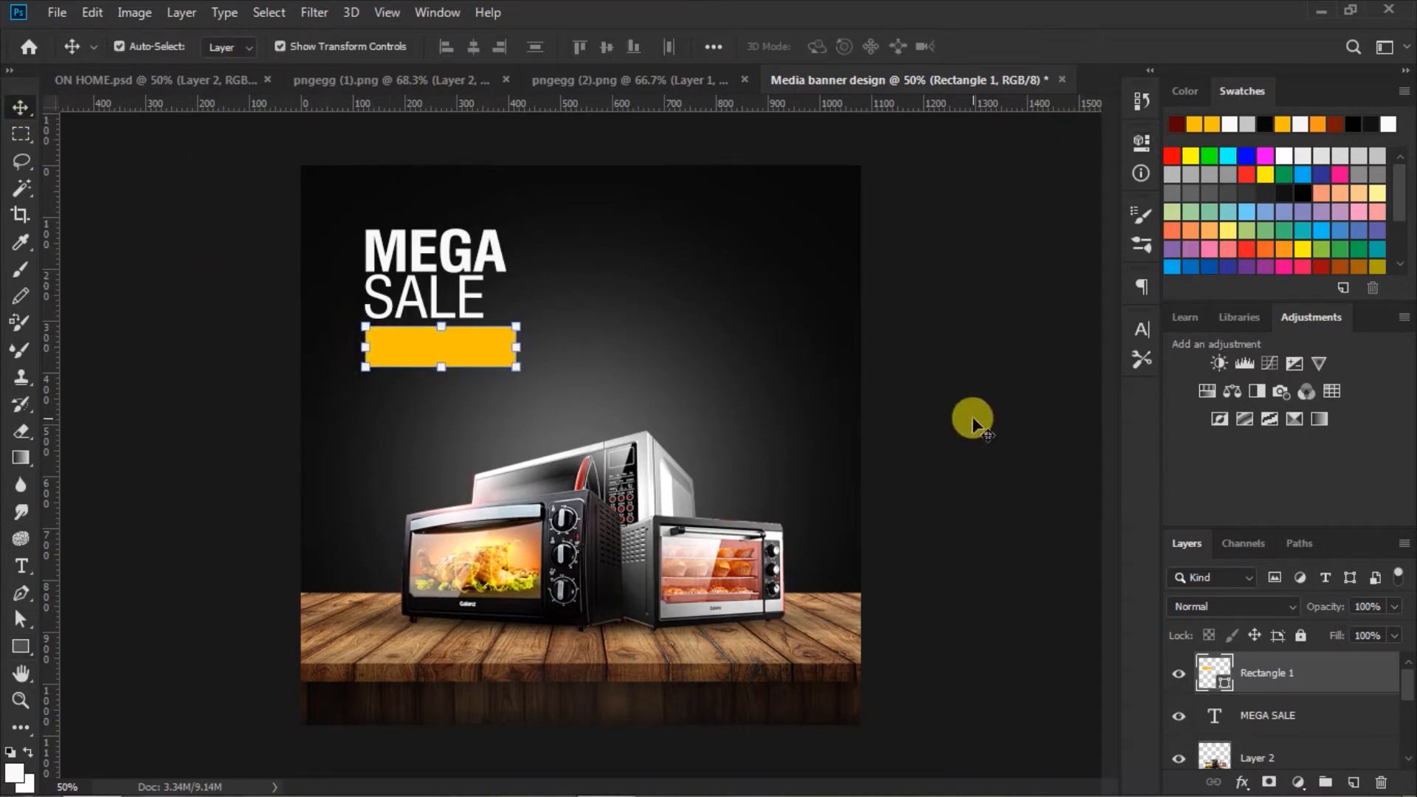
pyautogui.click(972, 418)
# Step: Set up the Type tool with the Roman style at 36 pt and the near-black text colour 070707
pyautogui.click(22, 568)
pyautogui.click(22, 567)
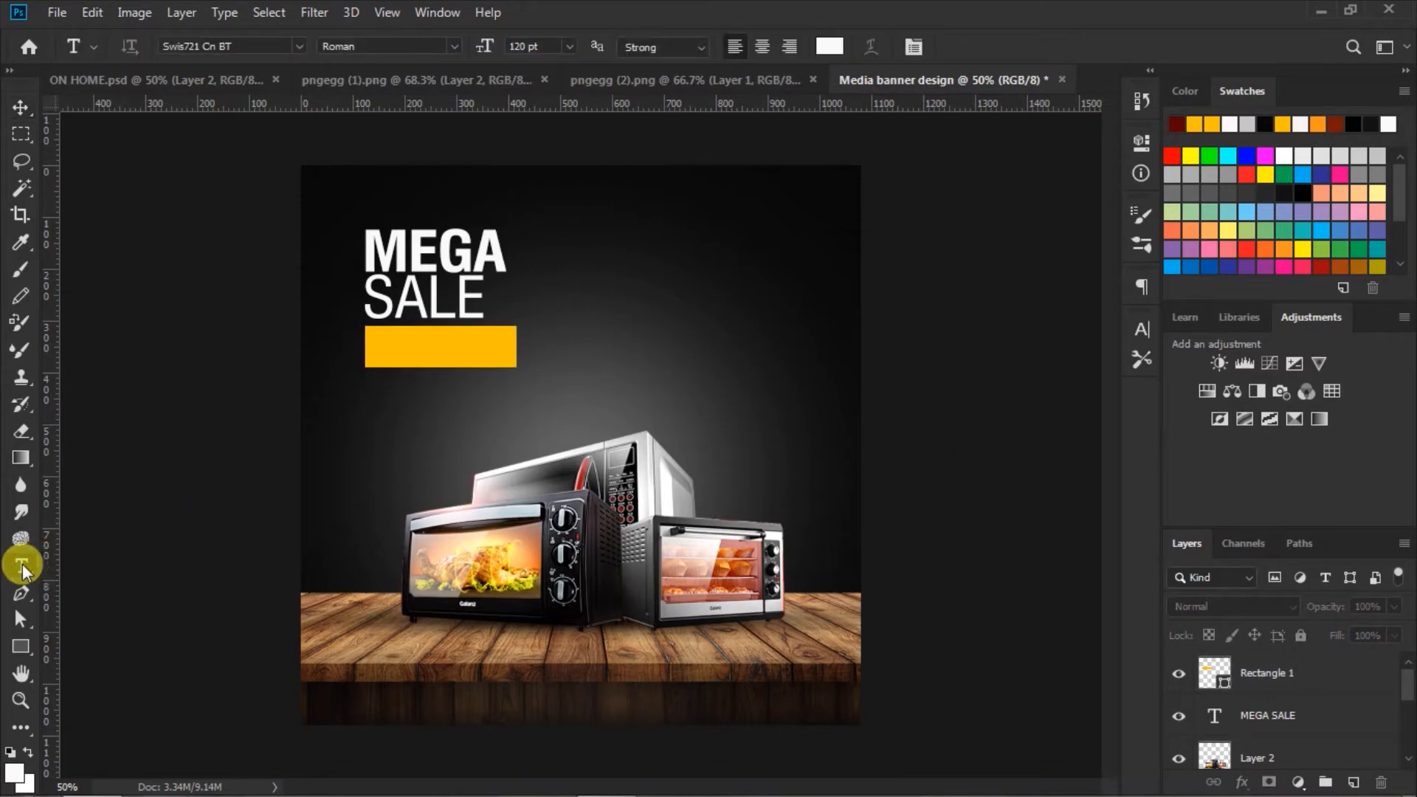
pyautogui.click(455, 46)
pyautogui.click(420, 60)
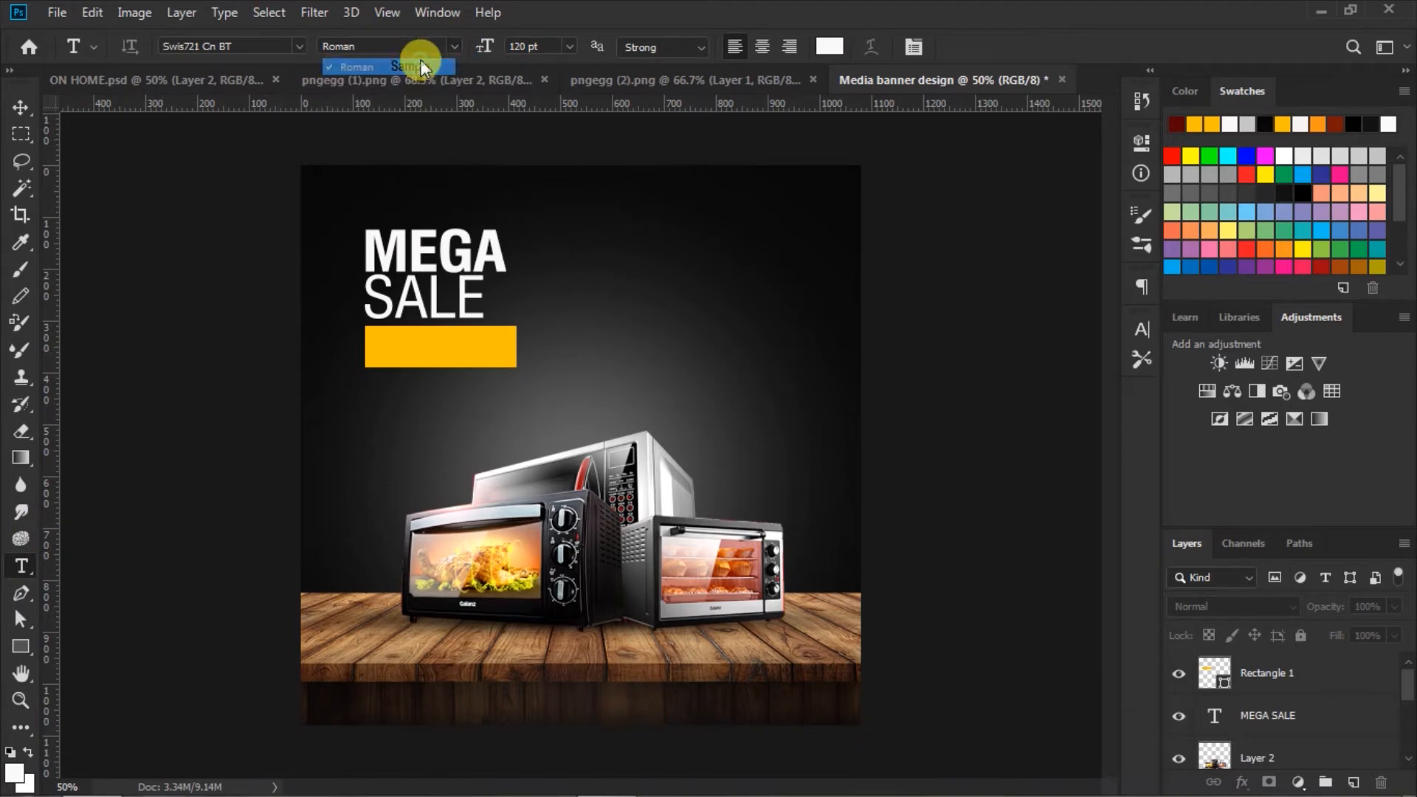
pyautogui.click(570, 46)
pyautogui.click(530, 264)
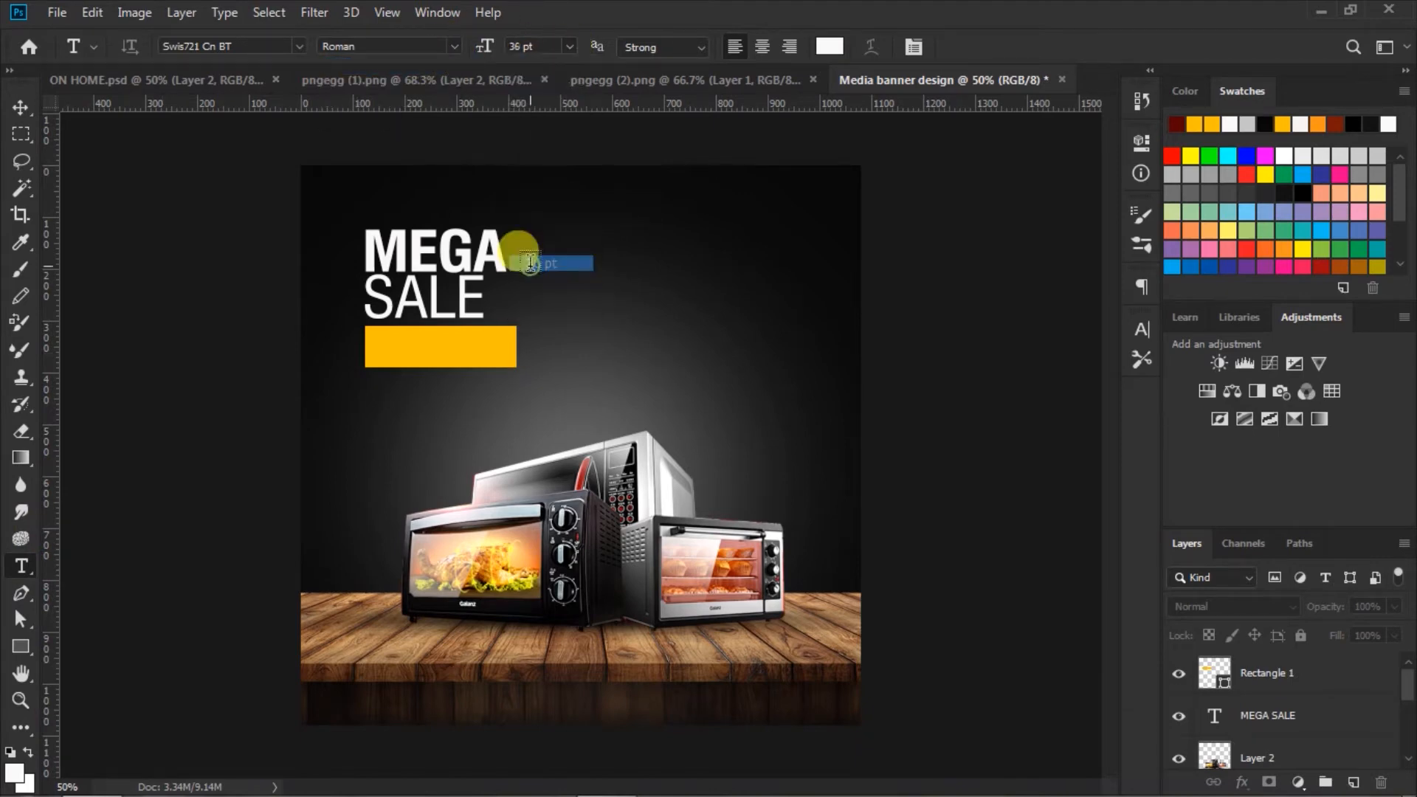
pyautogui.click(829, 47)
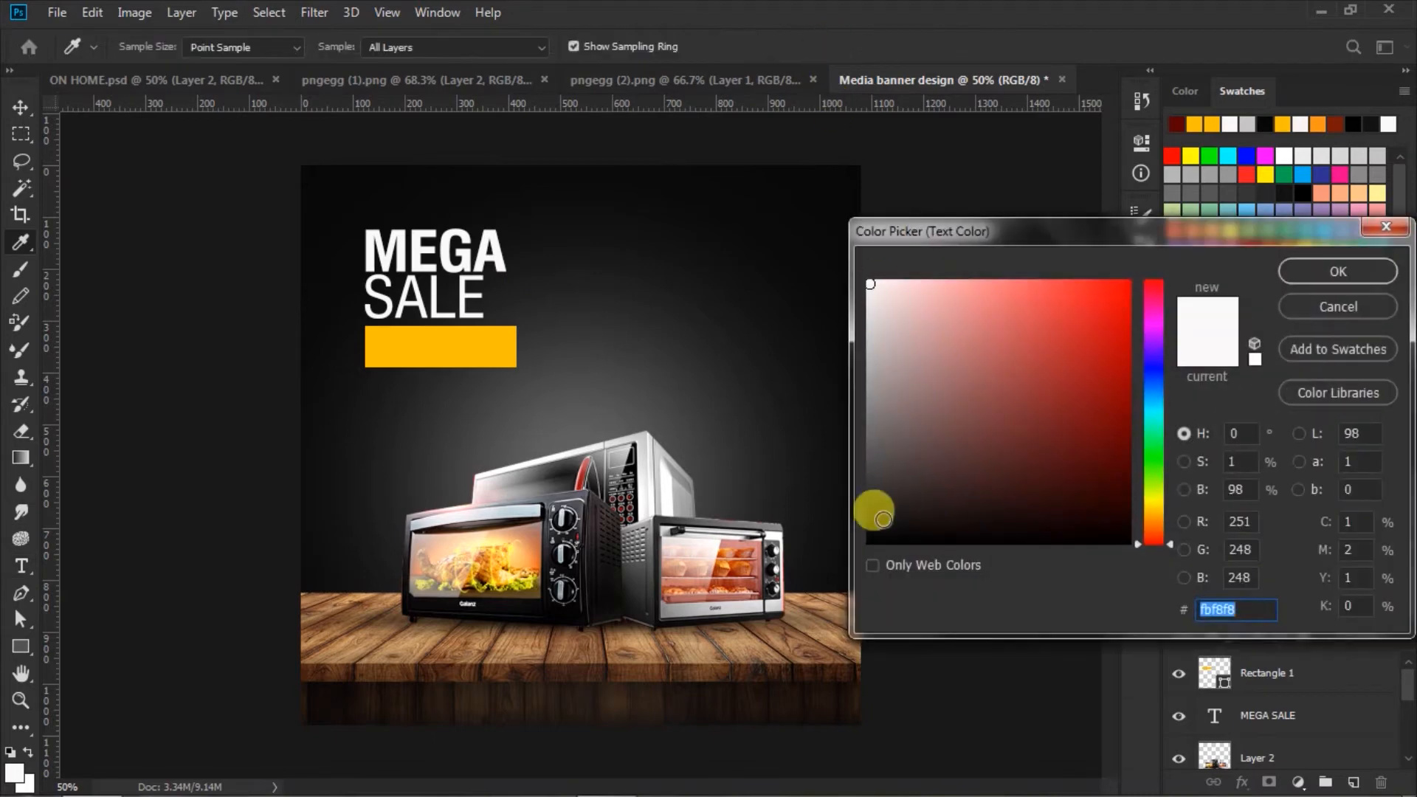
pyautogui.click(875, 535)
pyautogui.click(1343, 273)
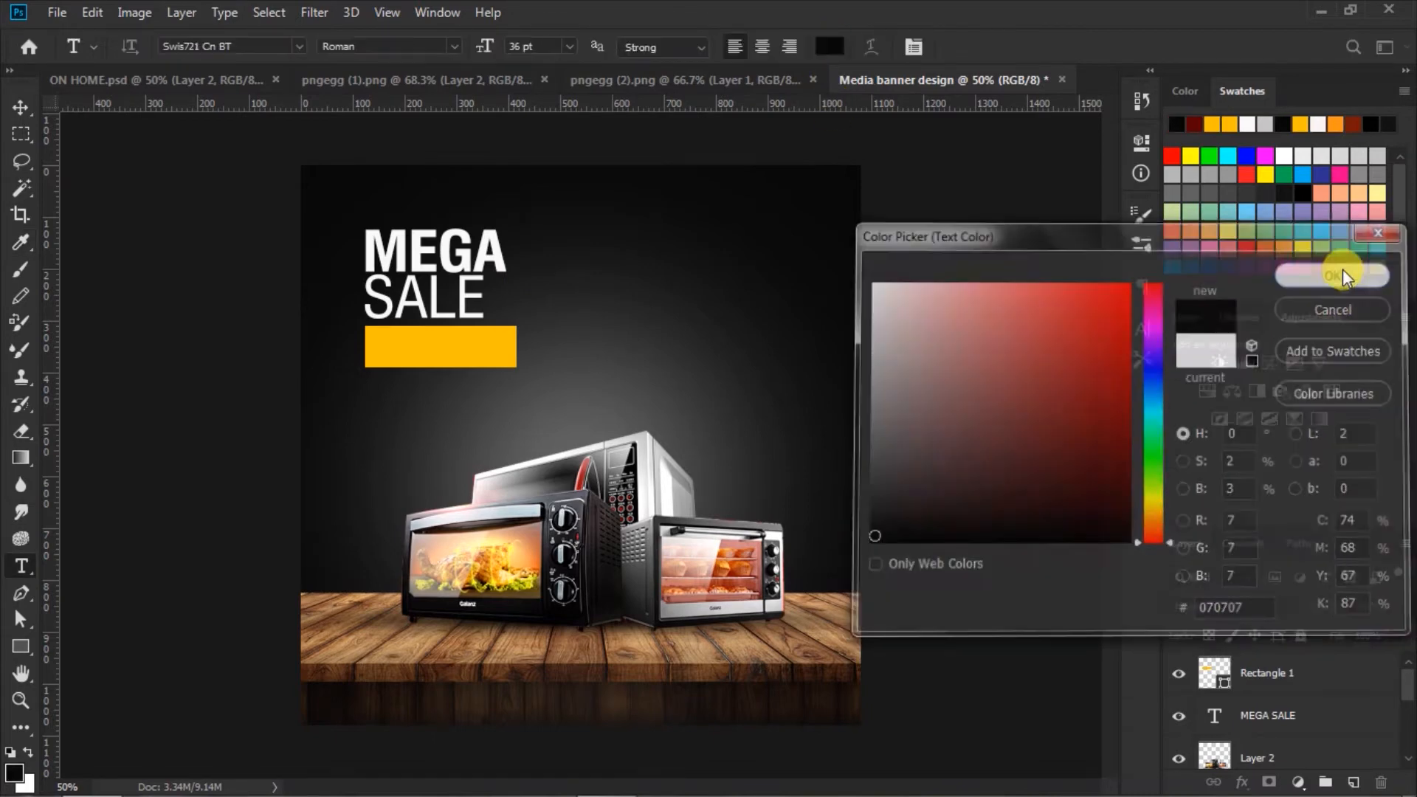
# Step: Add the two-line text ON HOME / APPLIANCES on the yellow rectangle, with leading of 31.01 pt and tracking of 60
pyautogui.click(375, 341)
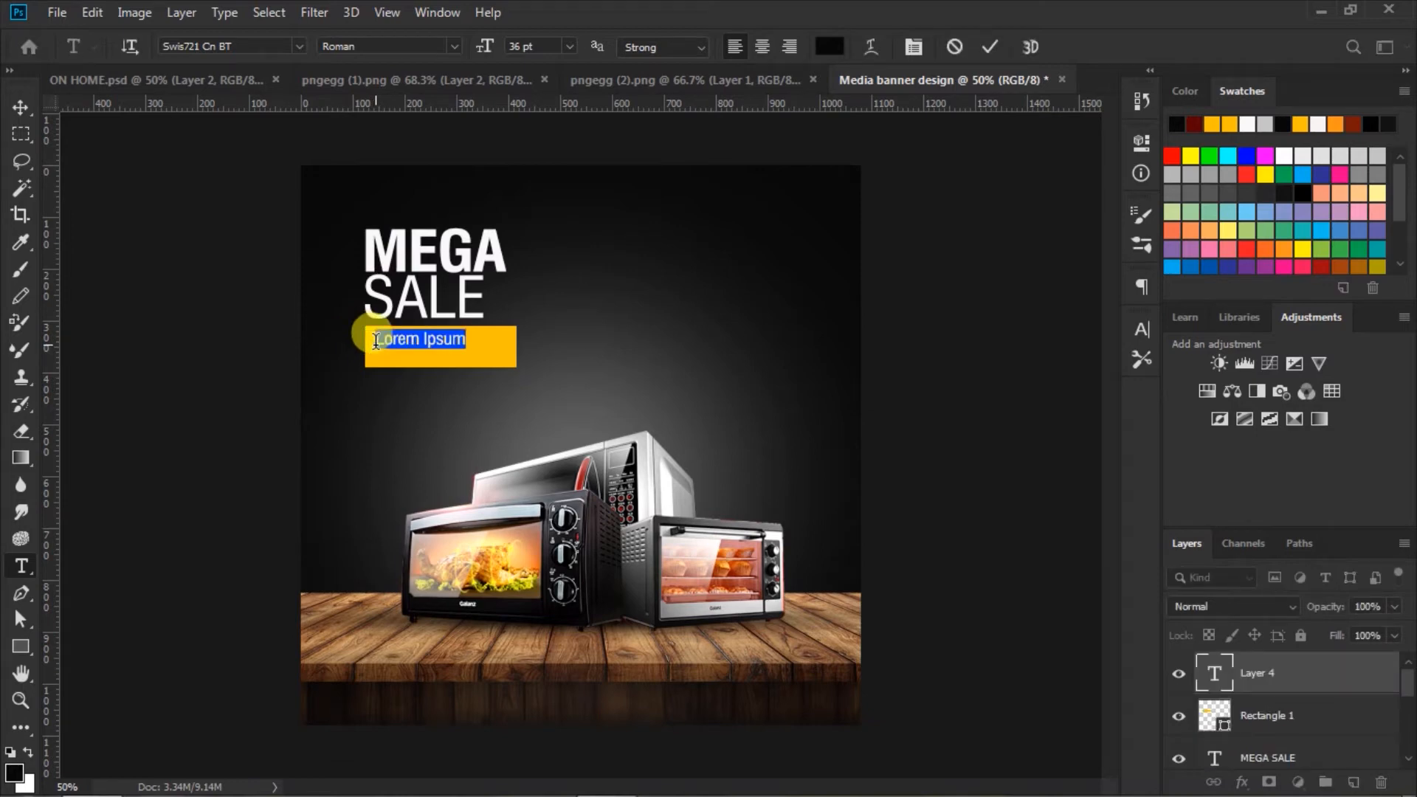
pyautogui.write('U')
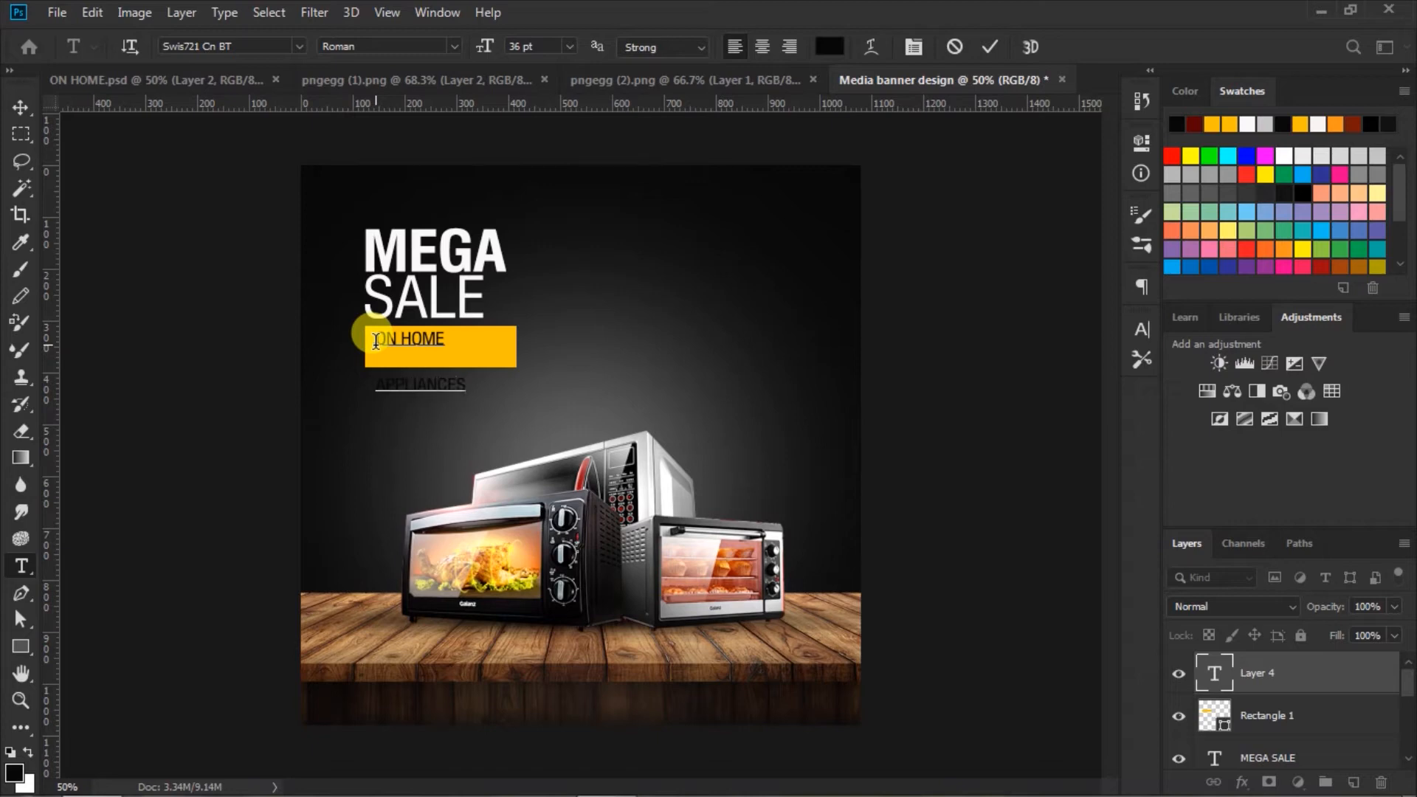
pyautogui.moveTo(376, 338); pyautogui.dragTo(555, 405)
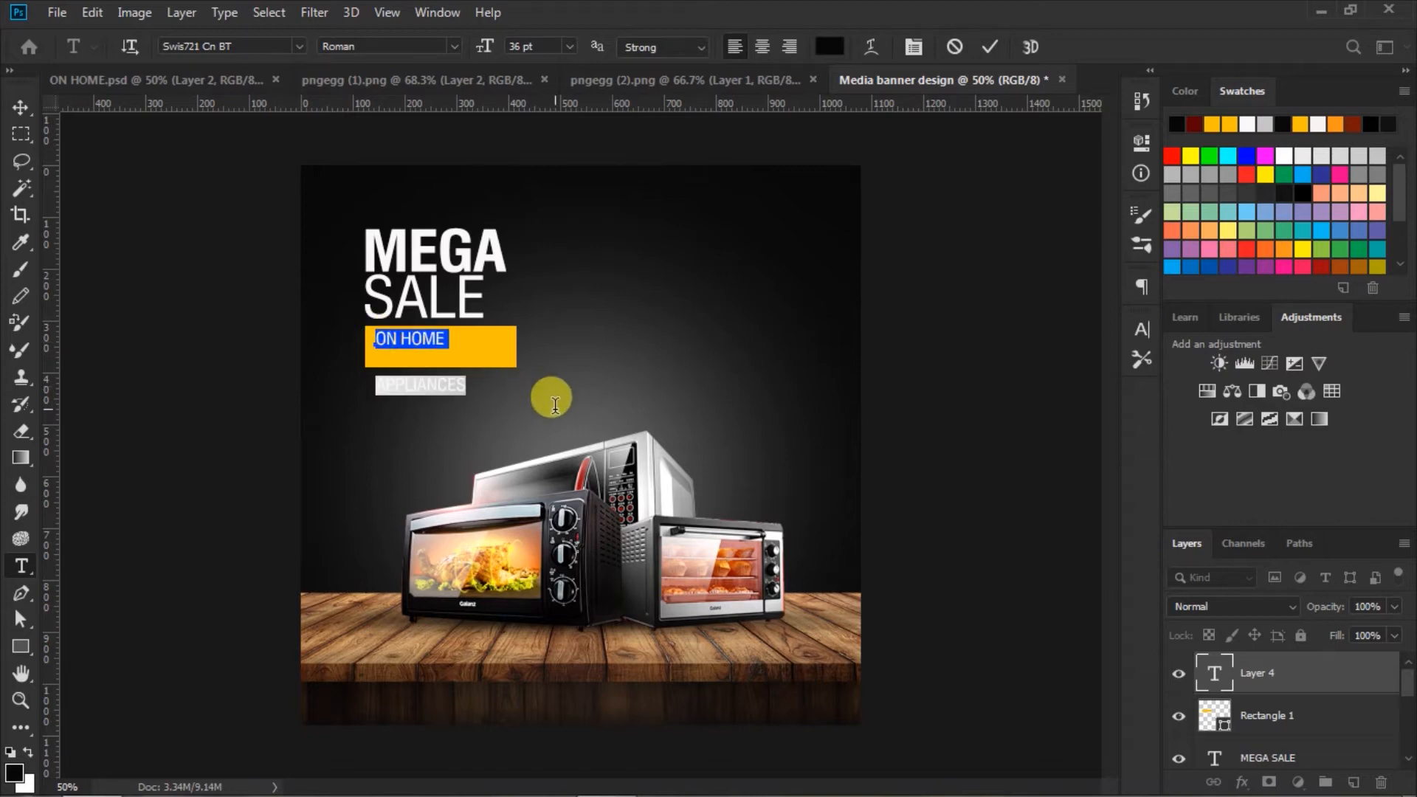
pyautogui.click(1142, 330)
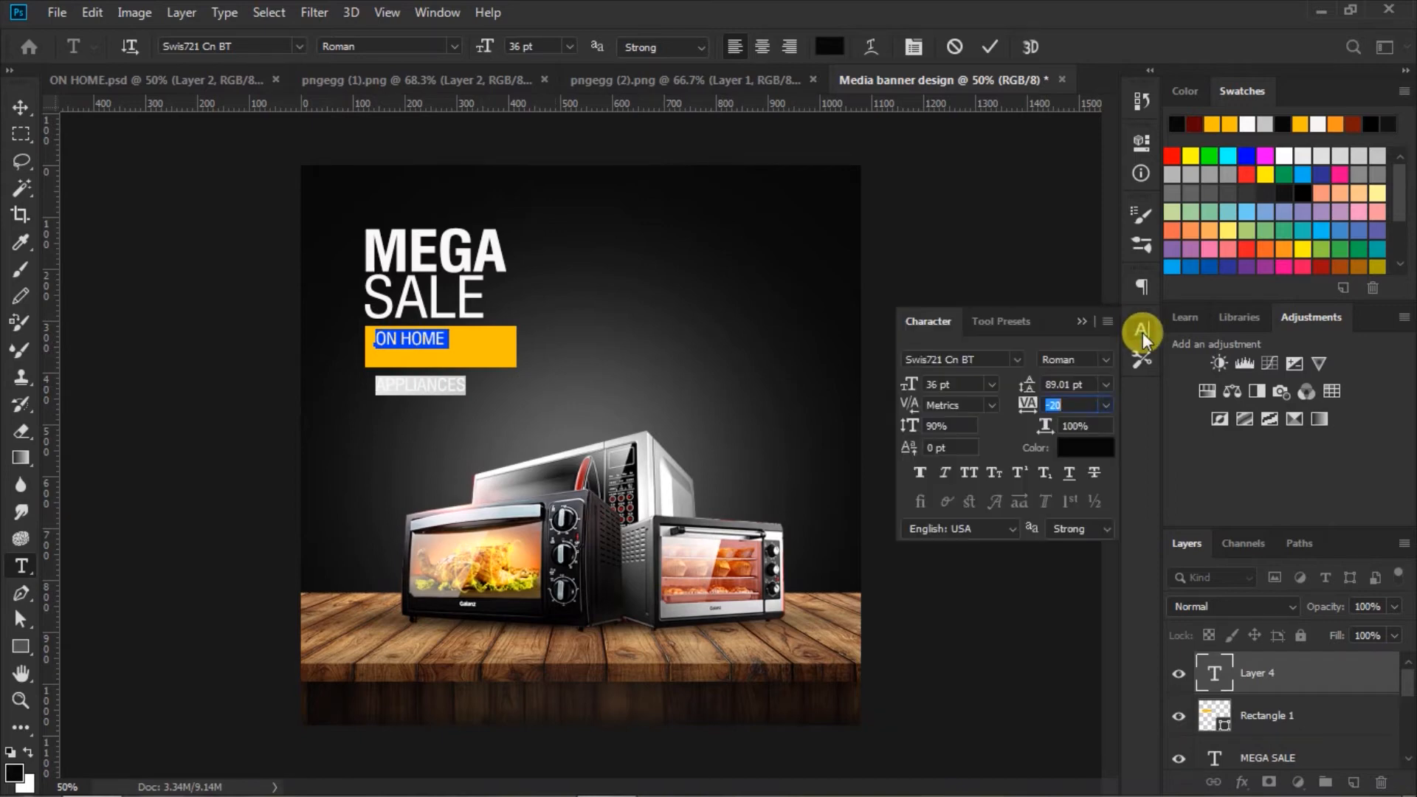
pyautogui.moveTo(1029, 385); pyautogui.dragTo(961, 393)
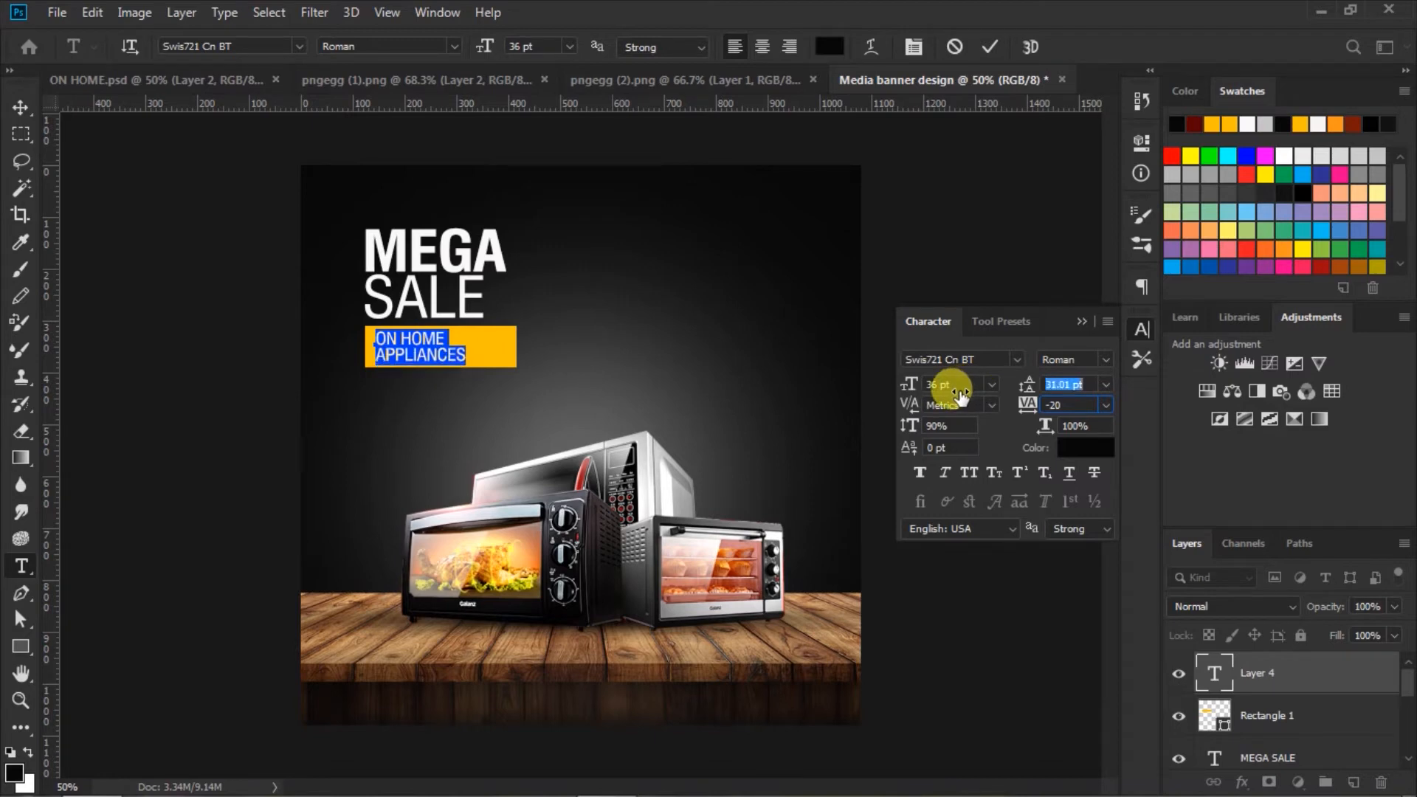
pyautogui.moveTo(1024, 405)
pyautogui.mouseDown()
pyautogui.moveTo(1043, 413)
pyautogui.moveTo(1032, 419)
pyautogui.mouseUp()
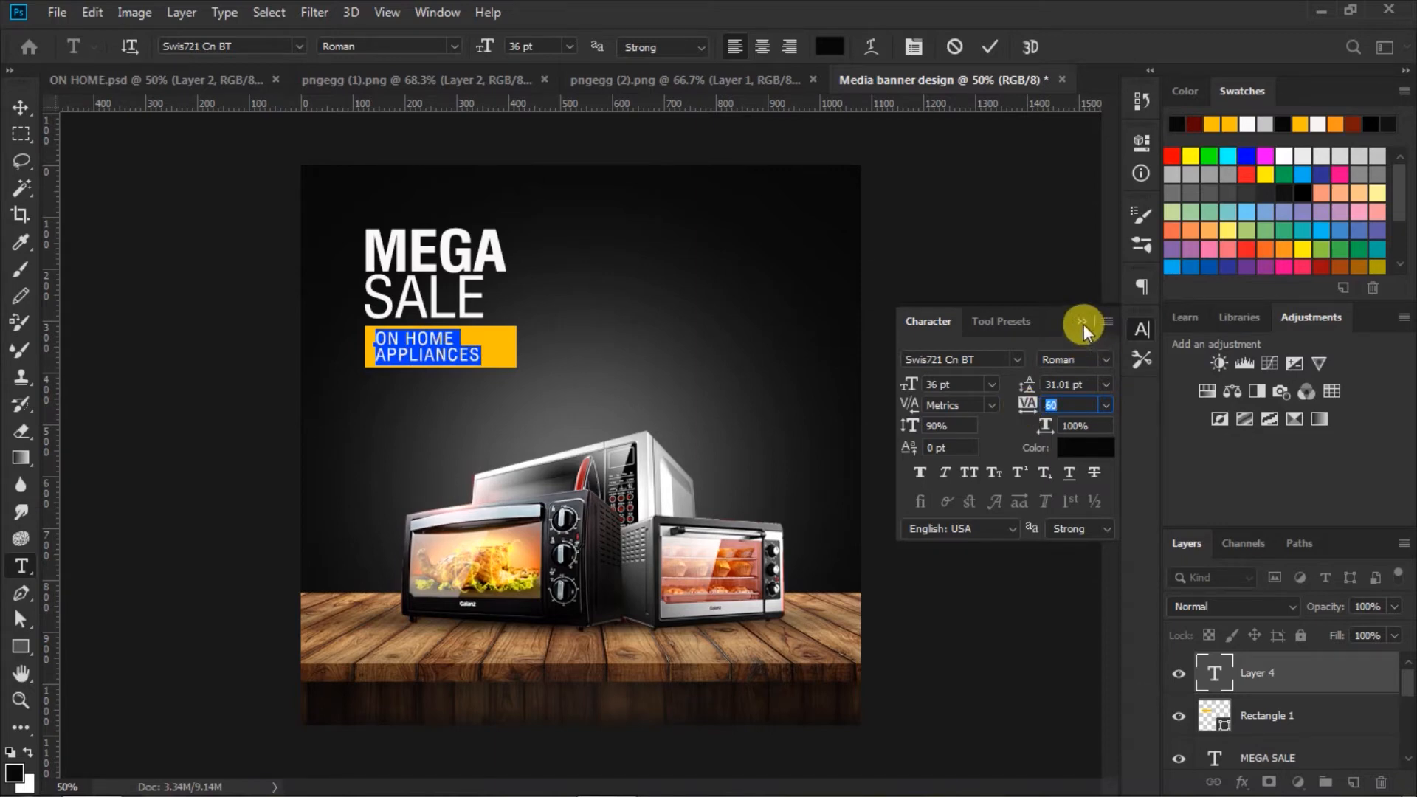
# Step: Make the word HOME bold in the yellow label's text and commit the text edit
pyautogui.moveTo(406, 338); pyautogui.dragTo(489, 335)
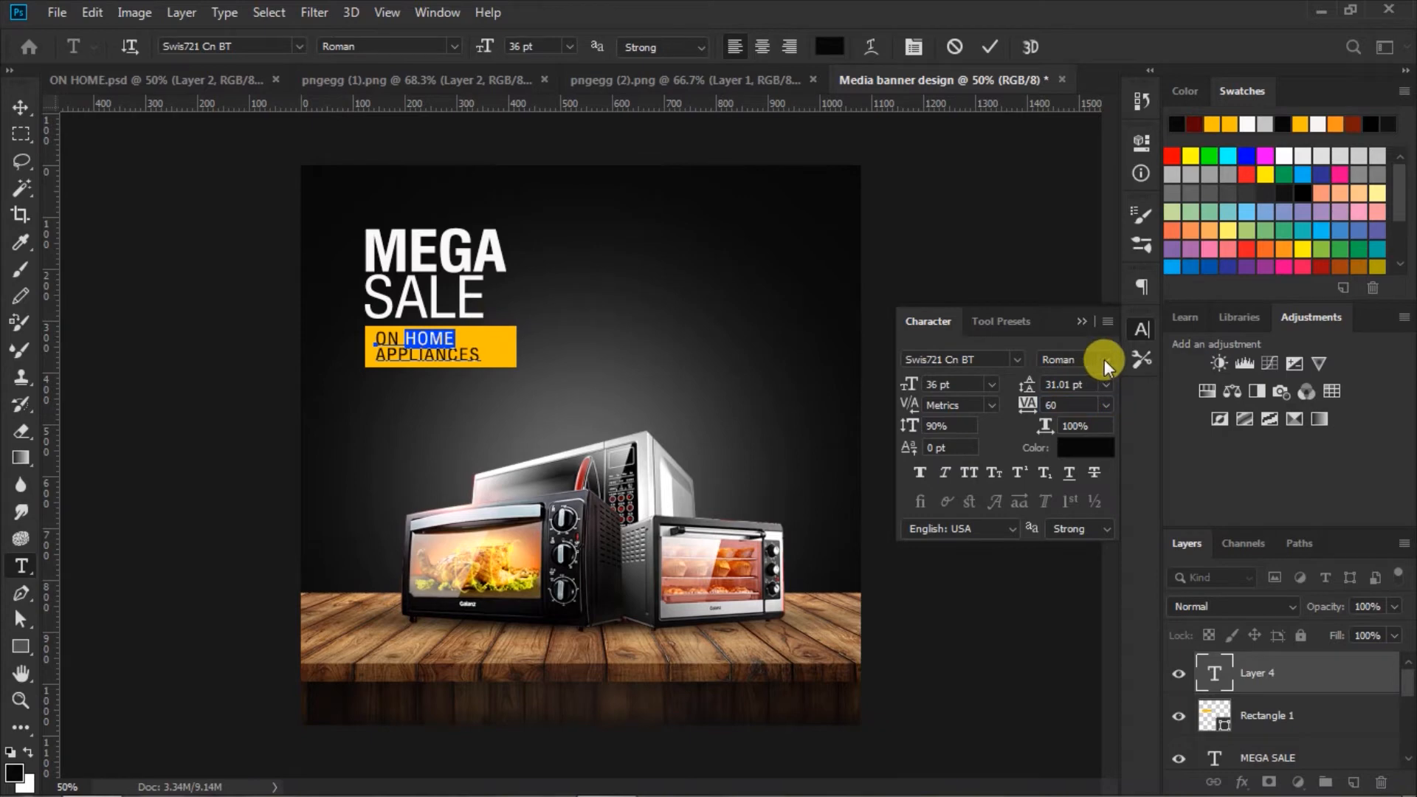
pyautogui.click(1102, 360)
pyautogui.click(1118, 412)
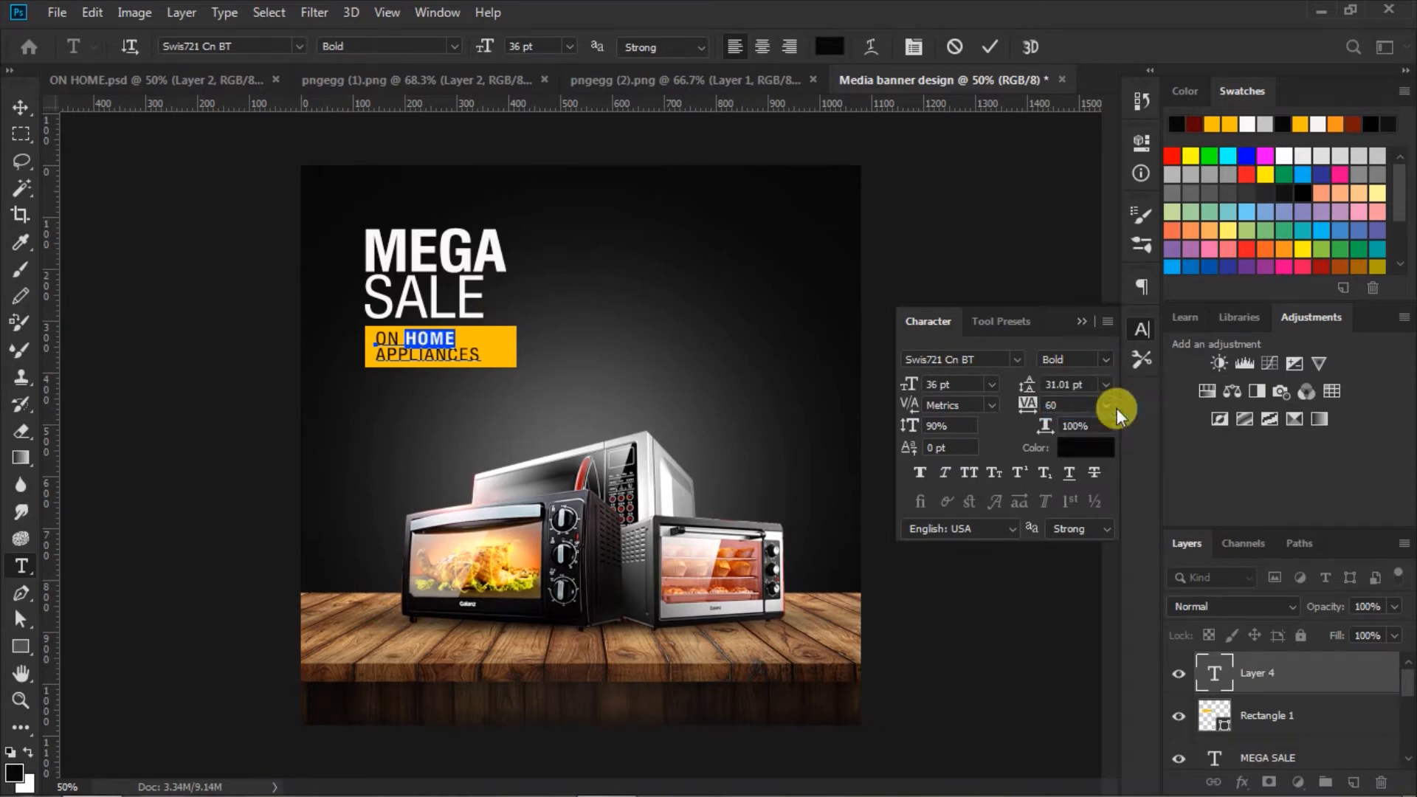
pyautogui.click(1082, 321)
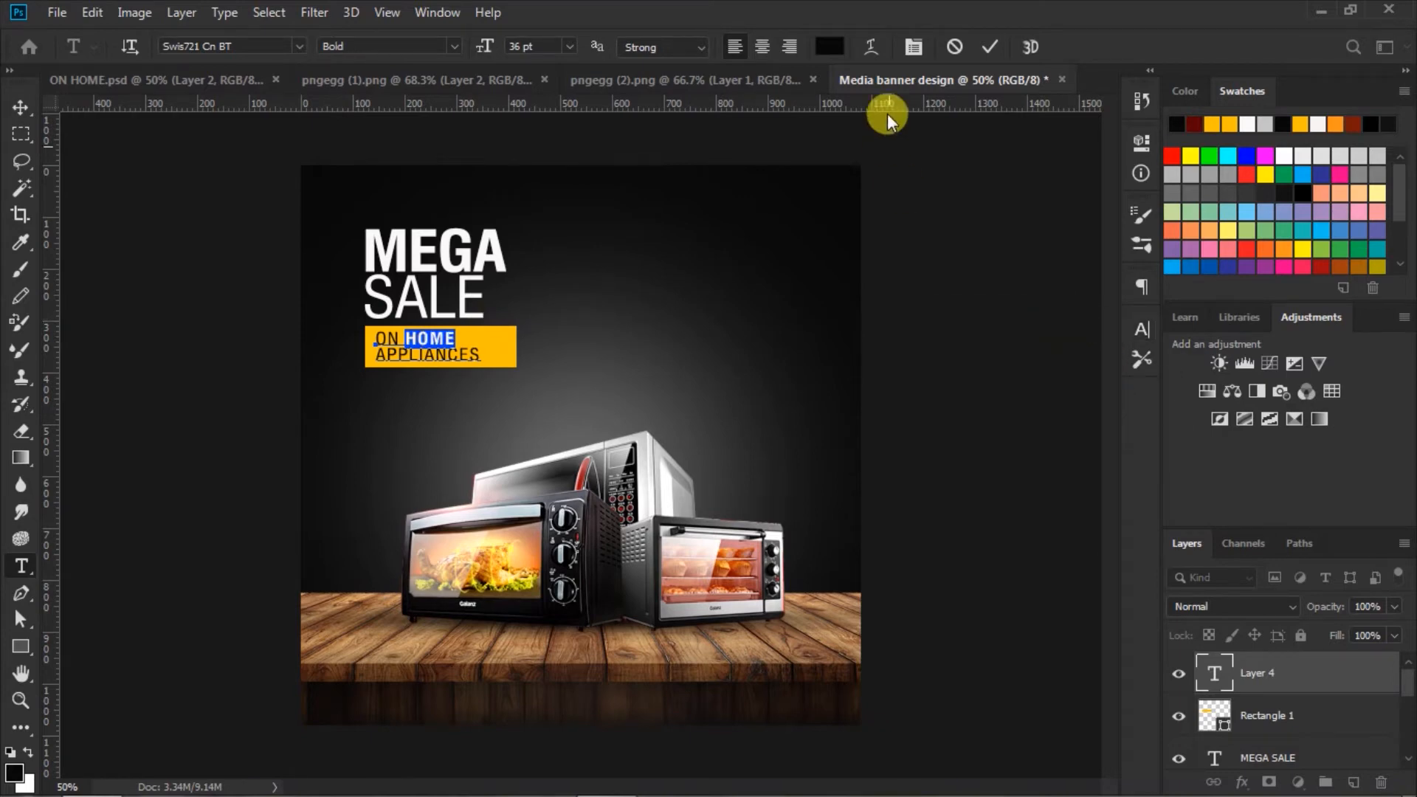
pyautogui.click(992, 47)
# Step: Align the ON HOME APPLIANCES text and the yellow rectangle on their vertical centres, and deselect them
pyautogui.click(23, 116)
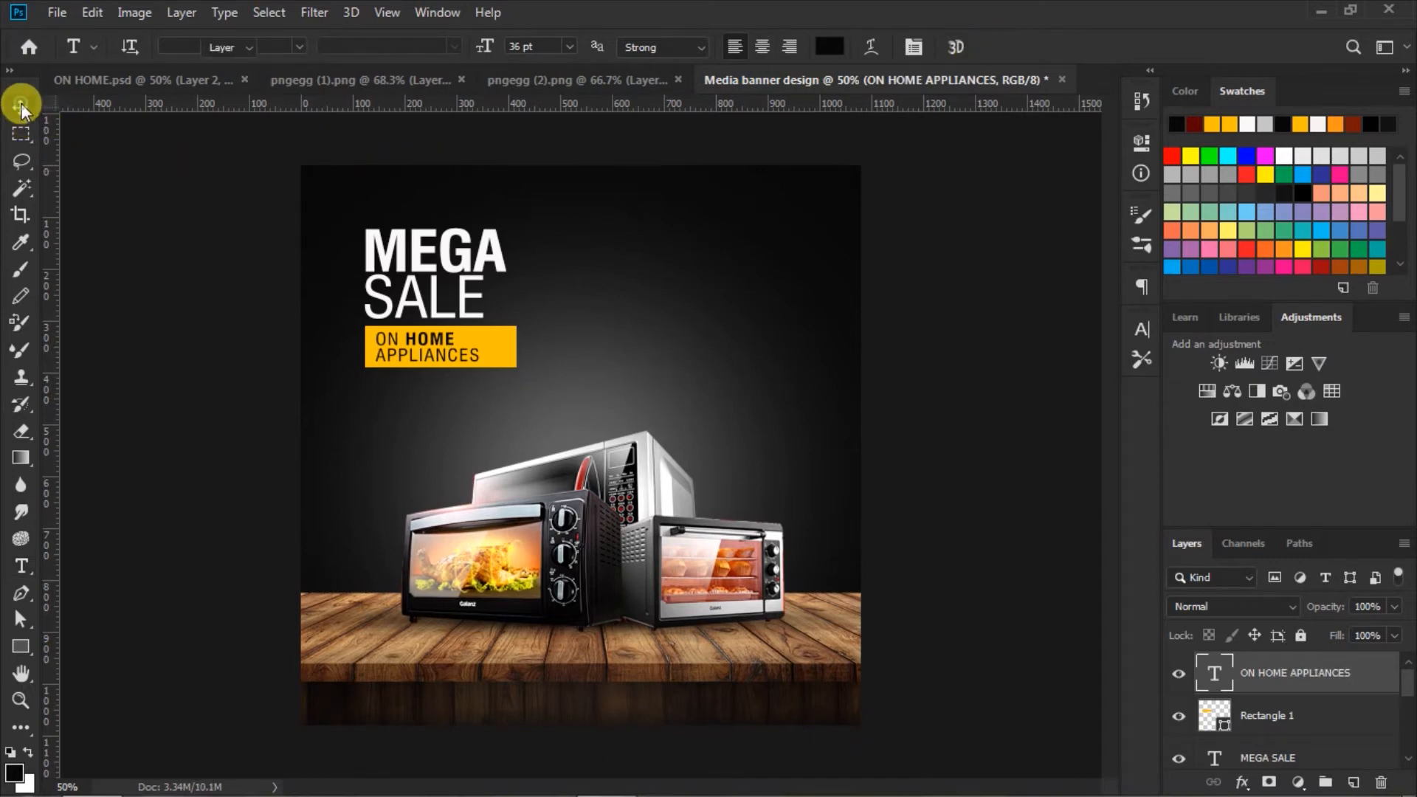
pyautogui.keyDown('shift'); pyautogui.click(1275, 716); pyautogui.keyUp('shift')
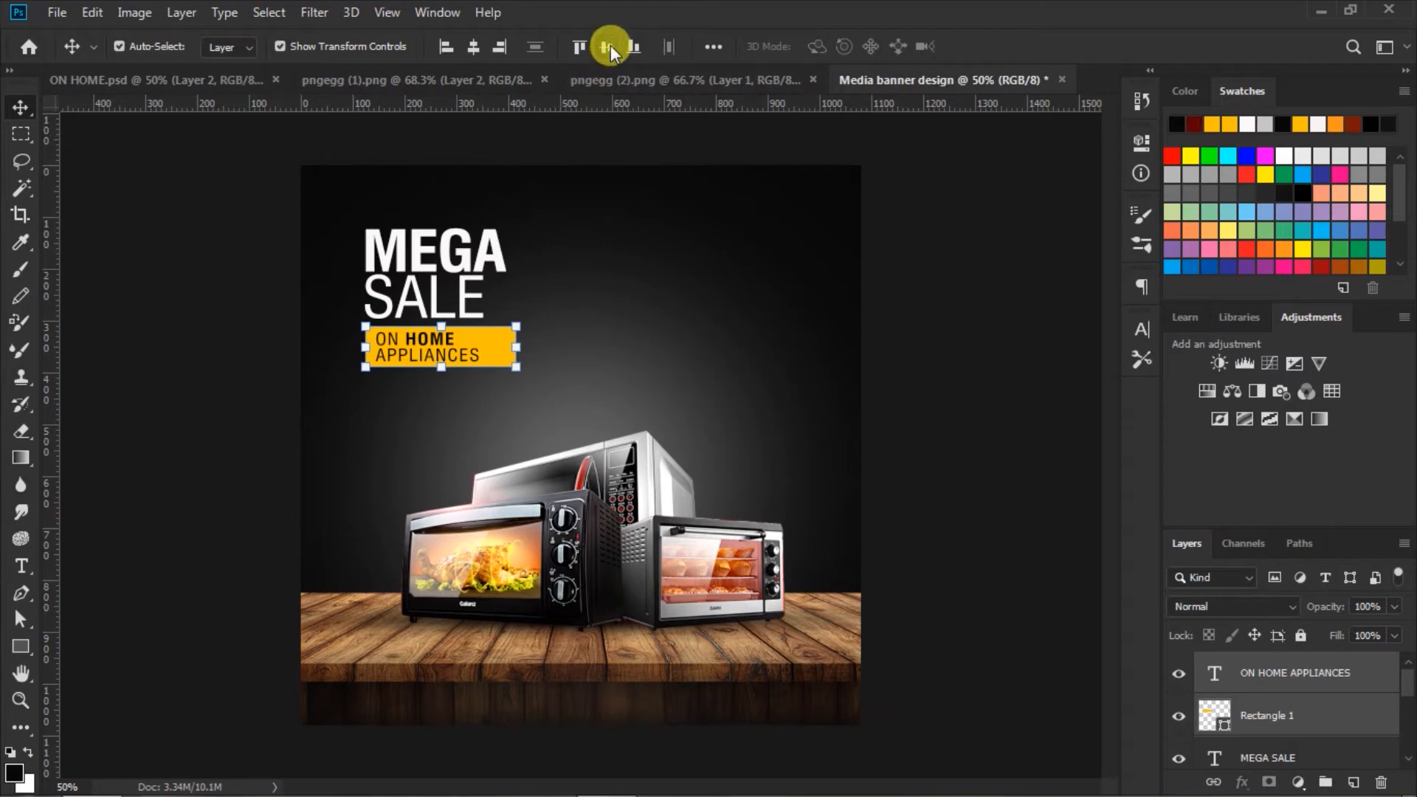
pyautogui.click(985, 335)
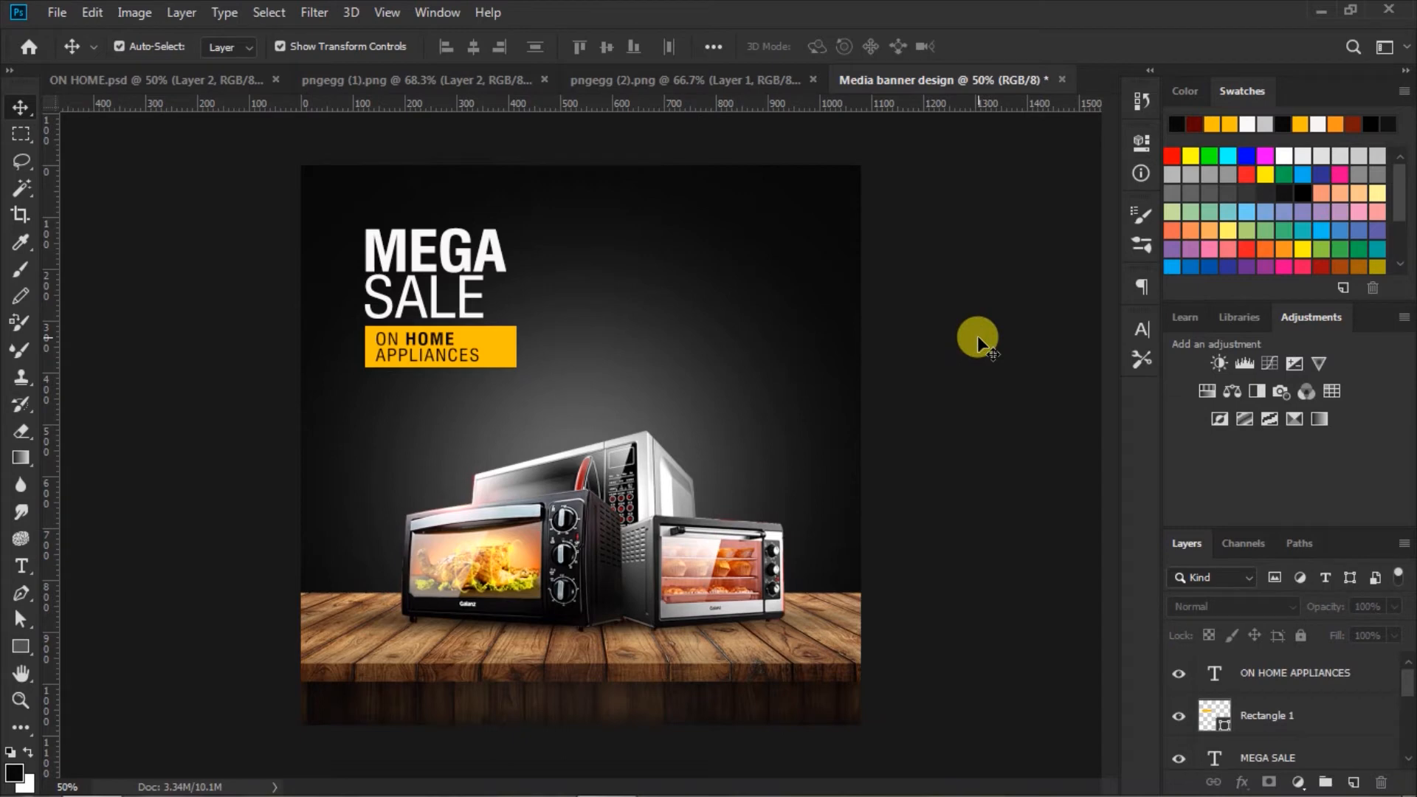
# Step: Try shifting the MEGA SALE heading 20 px right in line with the label text, and move it back
pyautogui.moveTo(411, 236); pyautogui.dragTo(431, 250)
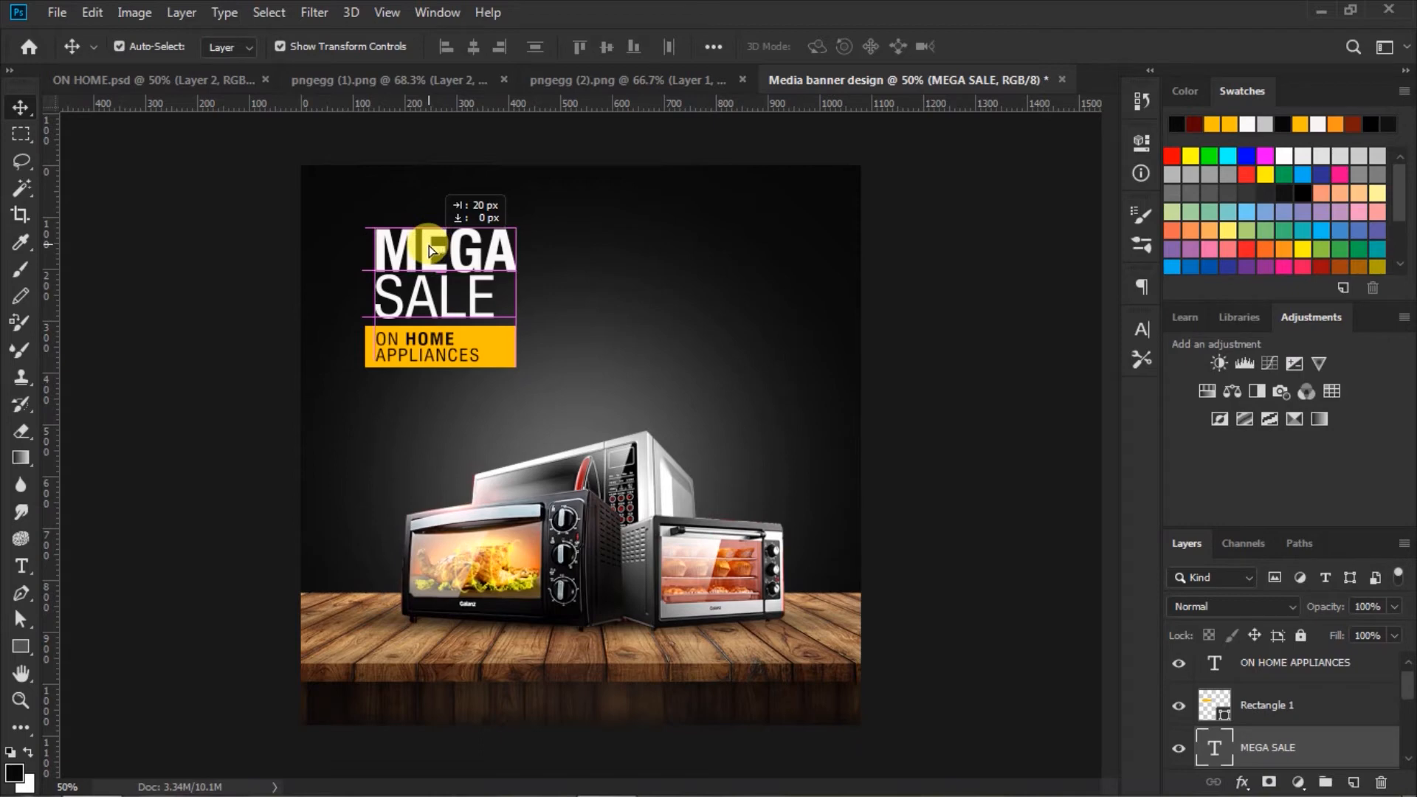
pyautogui.moveTo(428, 246); pyautogui.dragTo(428, 246)
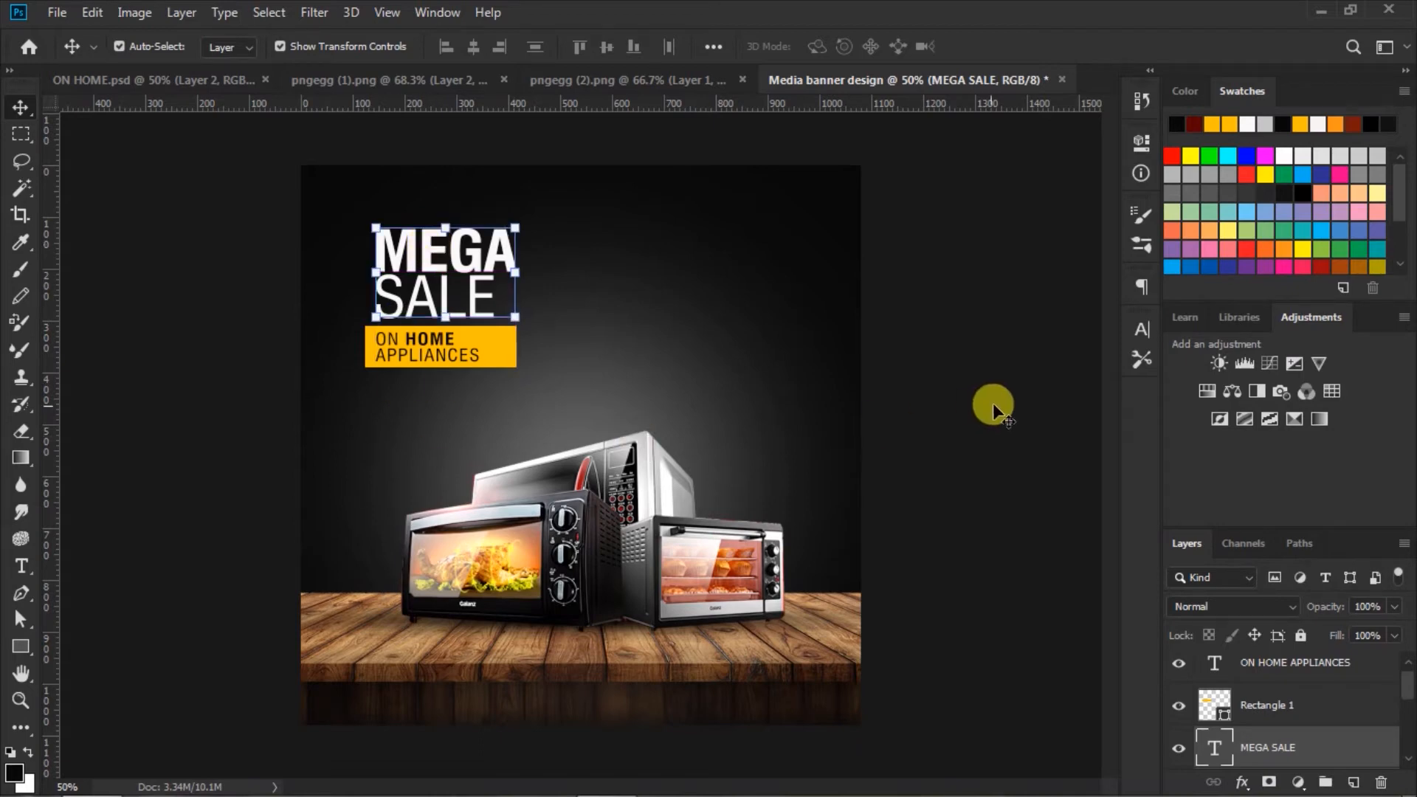
pyautogui.click(994, 403)
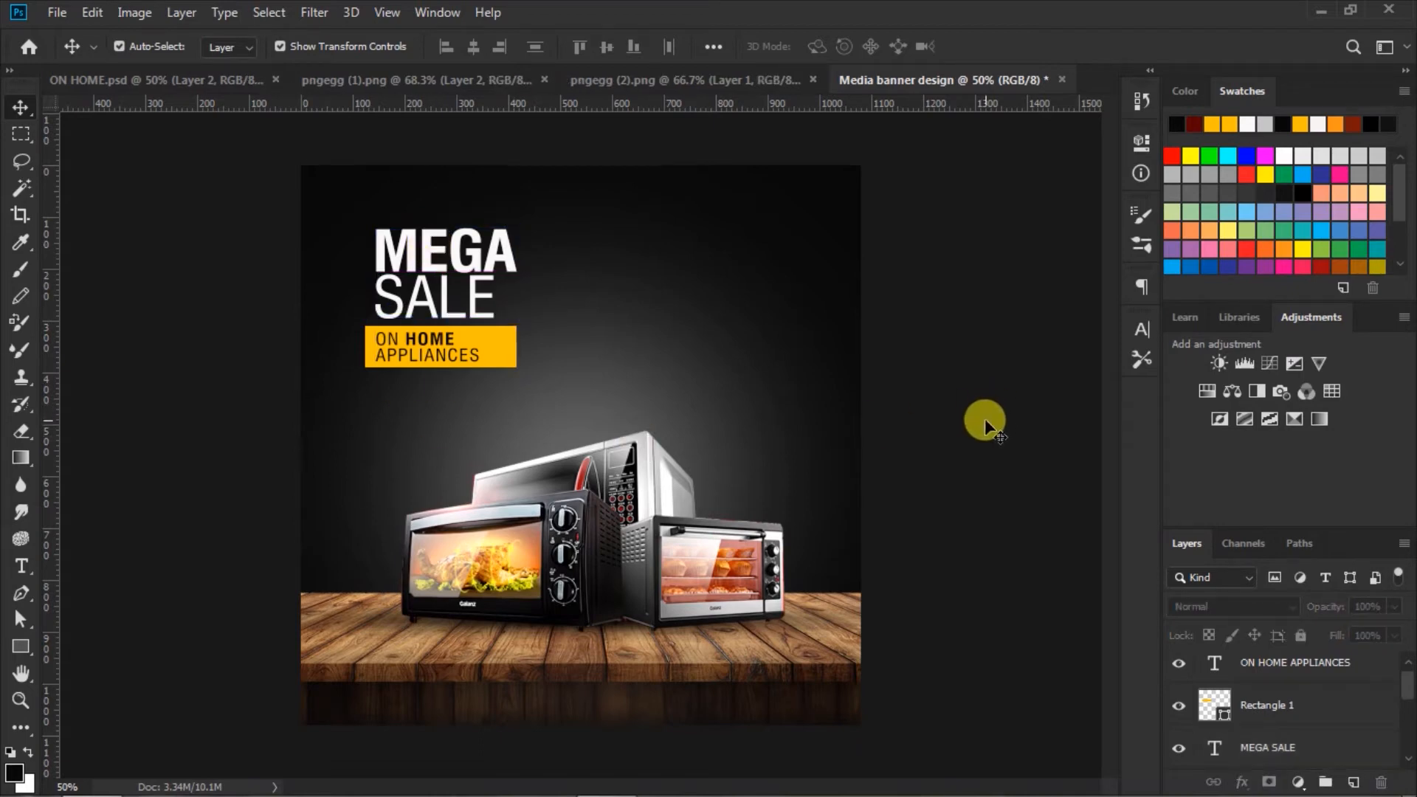
pyautogui.moveTo(465, 237); pyautogui.dragTo(448, 251)
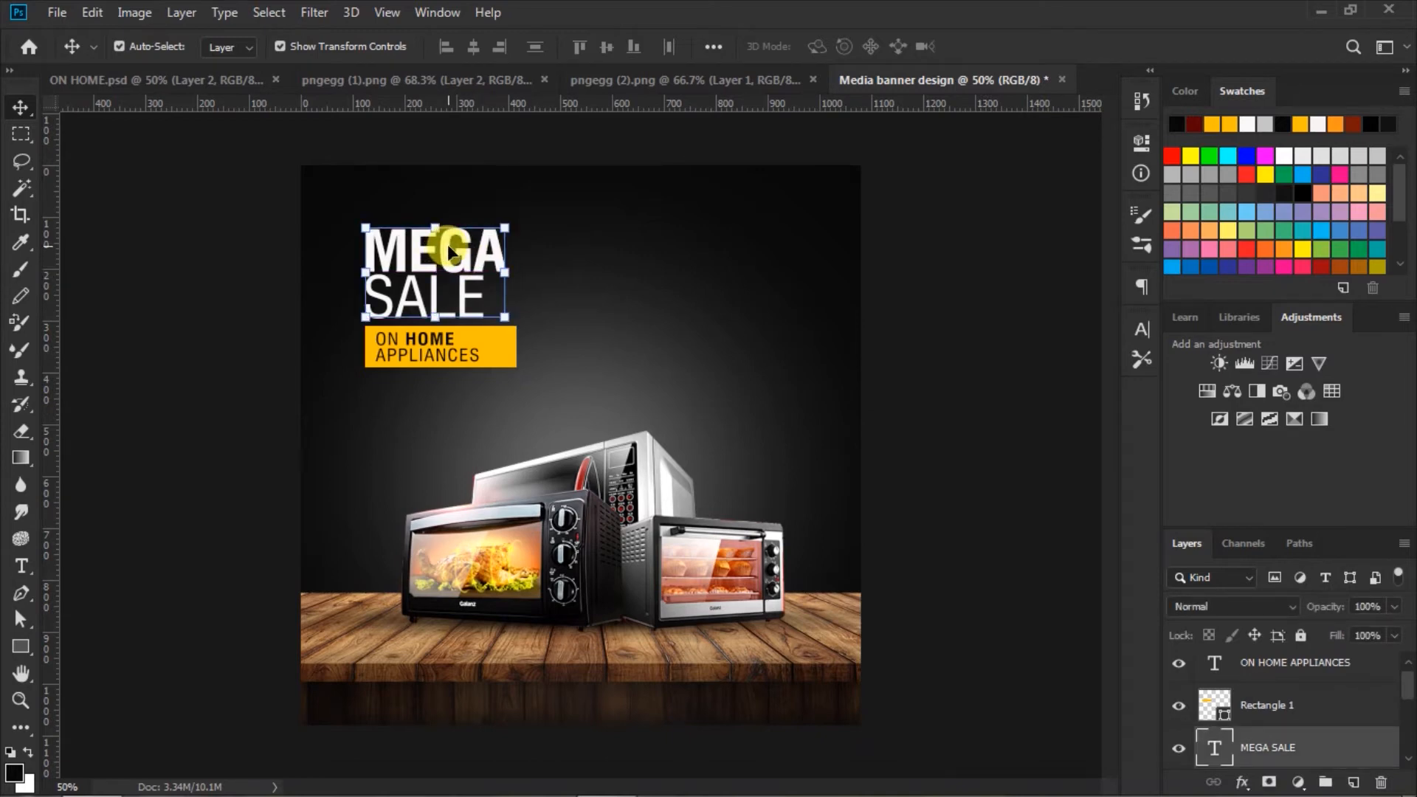
pyautogui.click(974, 341)
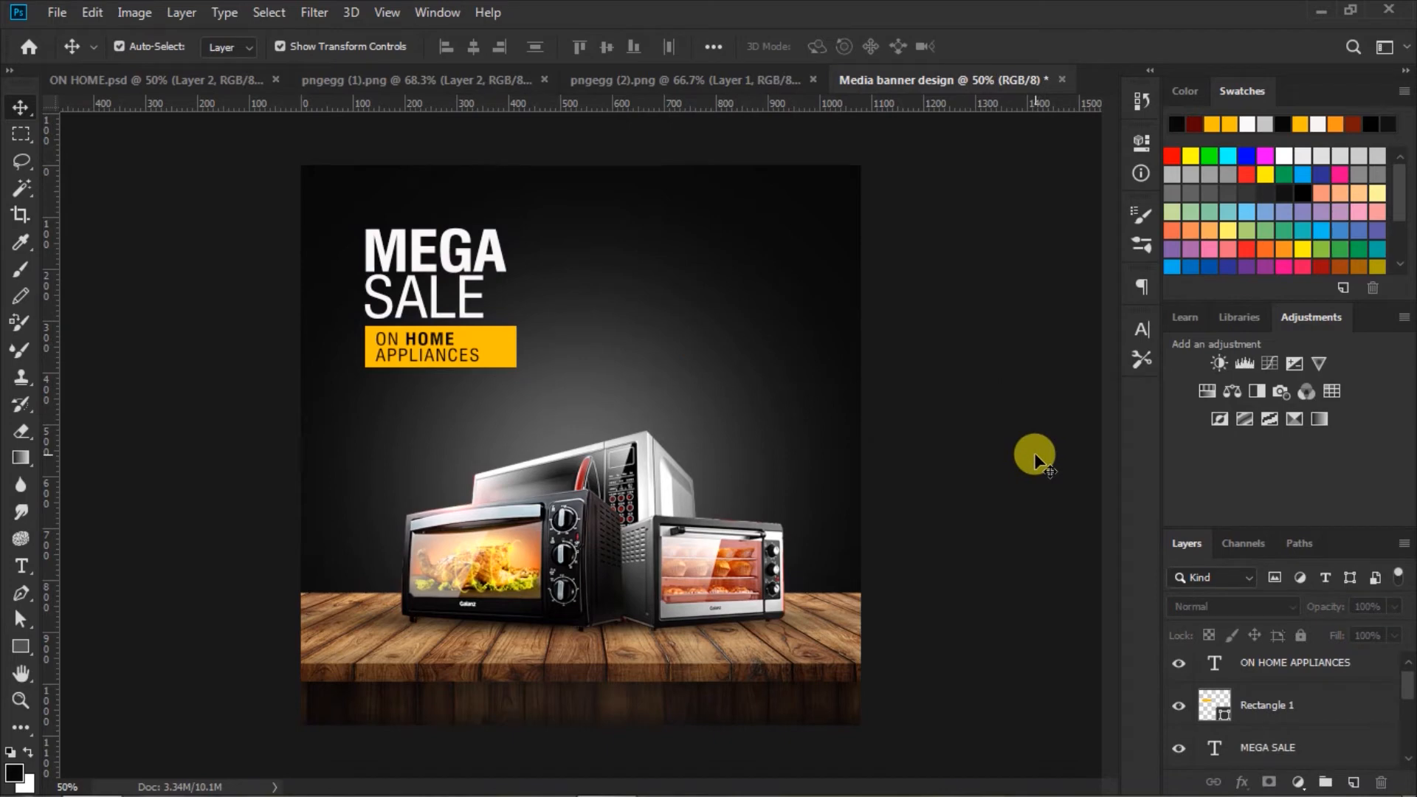
# Step: Directly above the Color Fill 1 layer, draw an amber-yellow rectangle about 190 by 378 px behind the ovens and round all corners to 95 px
pyautogui.scroll(-5, 1226, 698)
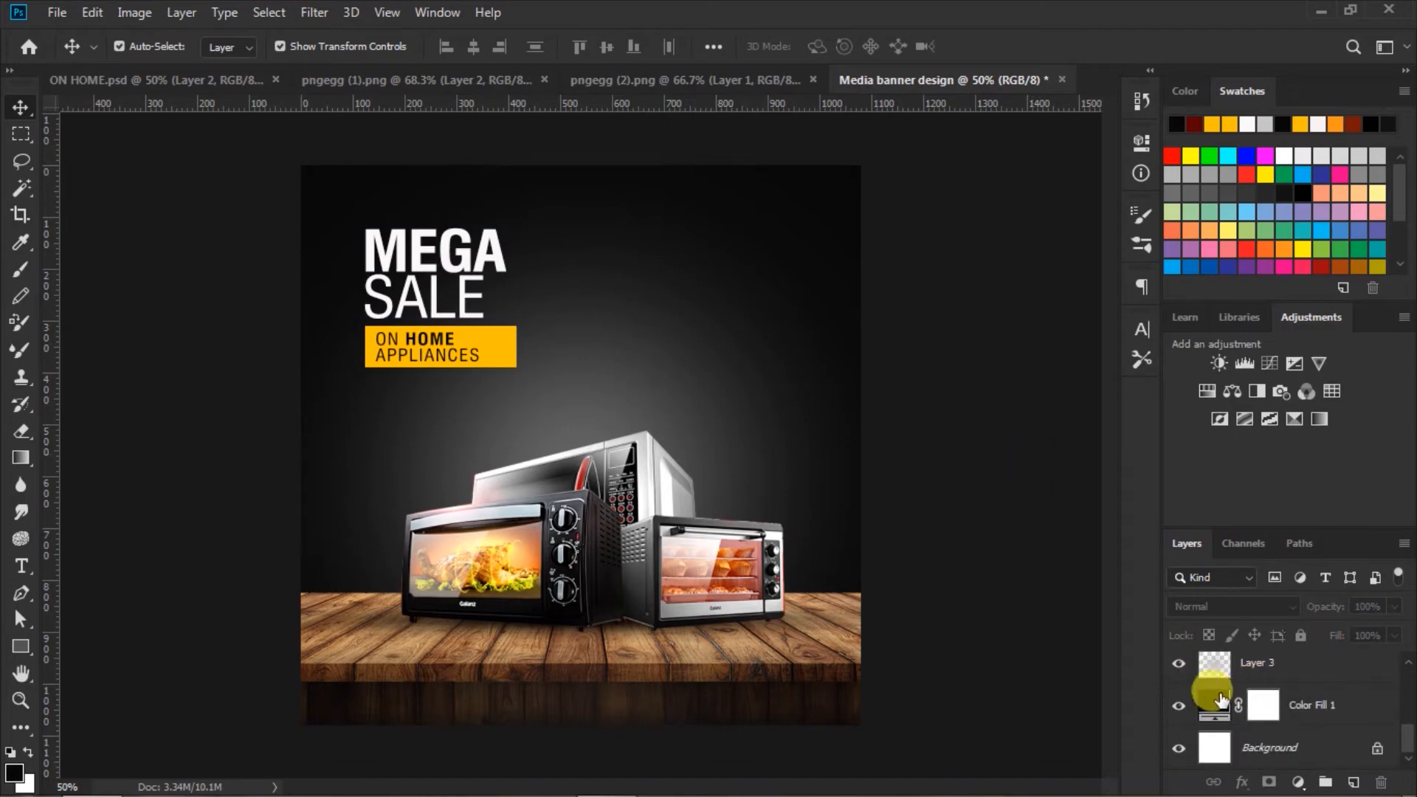
pyautogui.click(1219, 701)
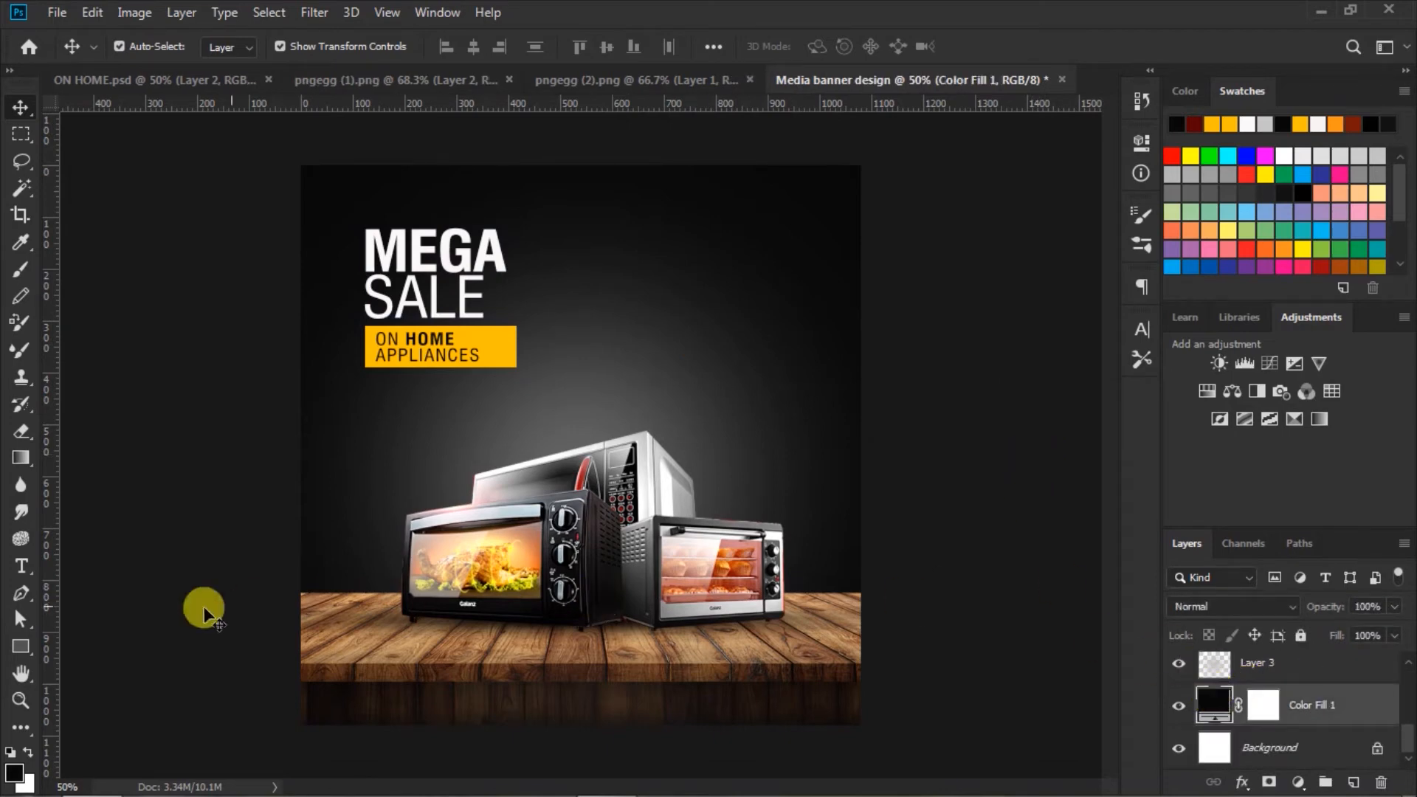
pyautogui.click(28, 644)
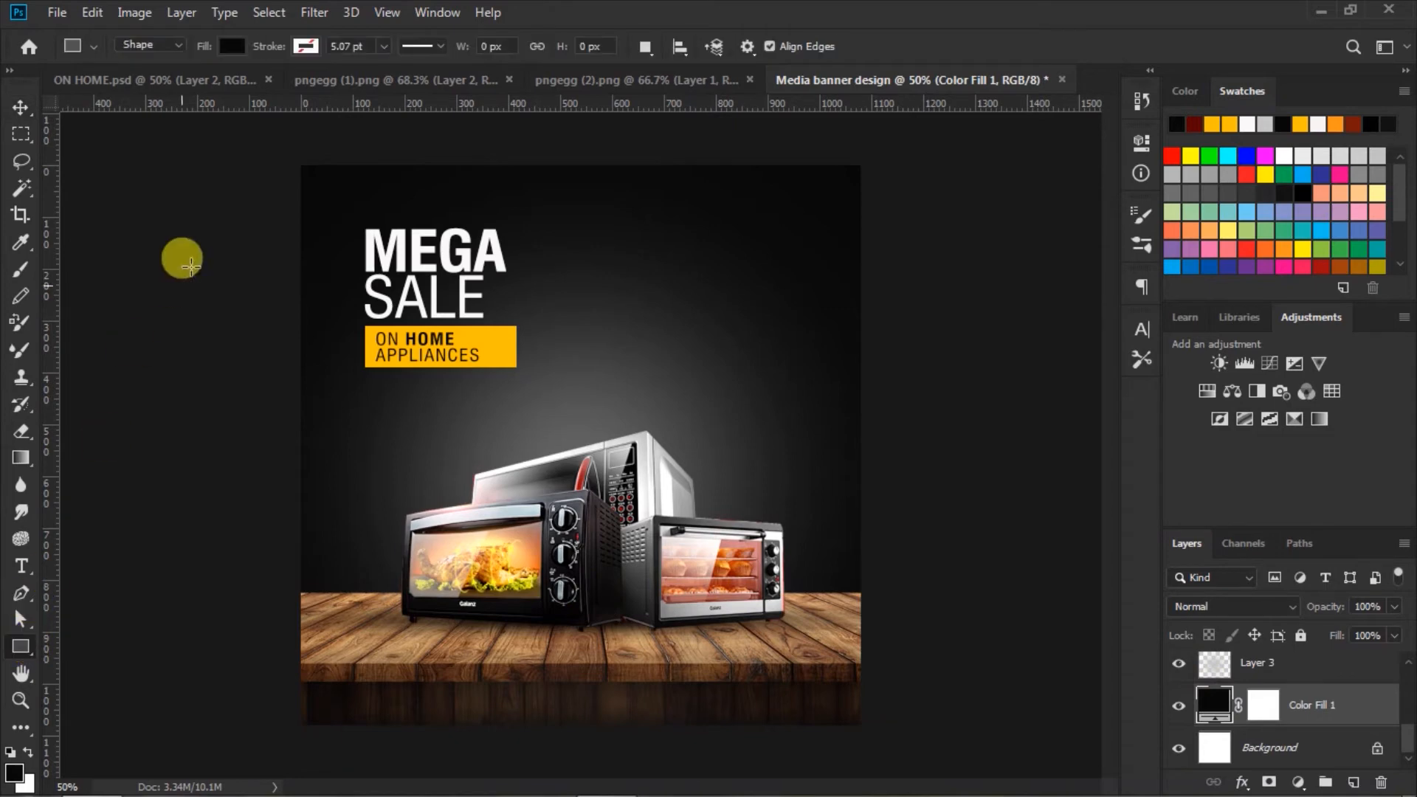
pyautogui.click(234, 45)
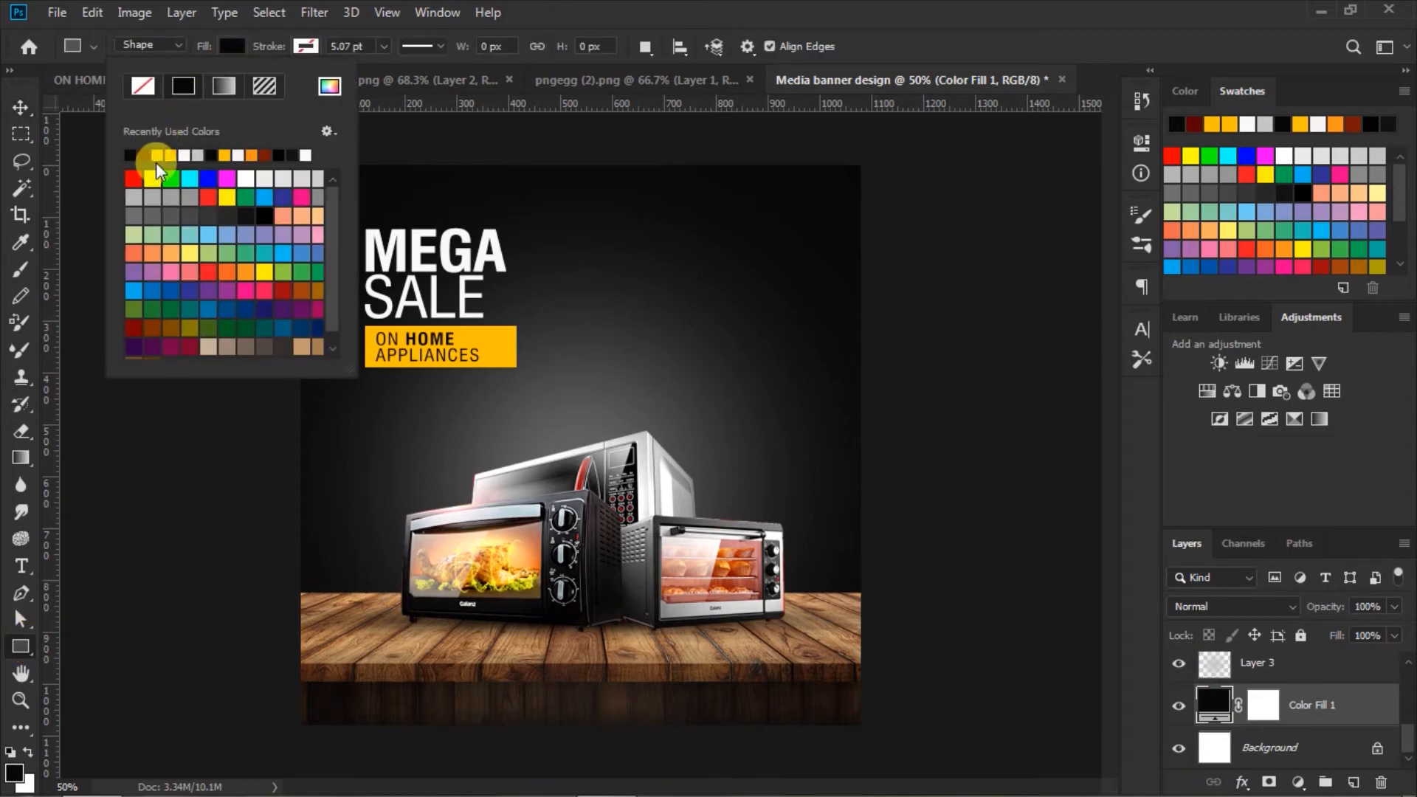
pyautogui.click(156, 155)
pyautogui.click(229, 46)
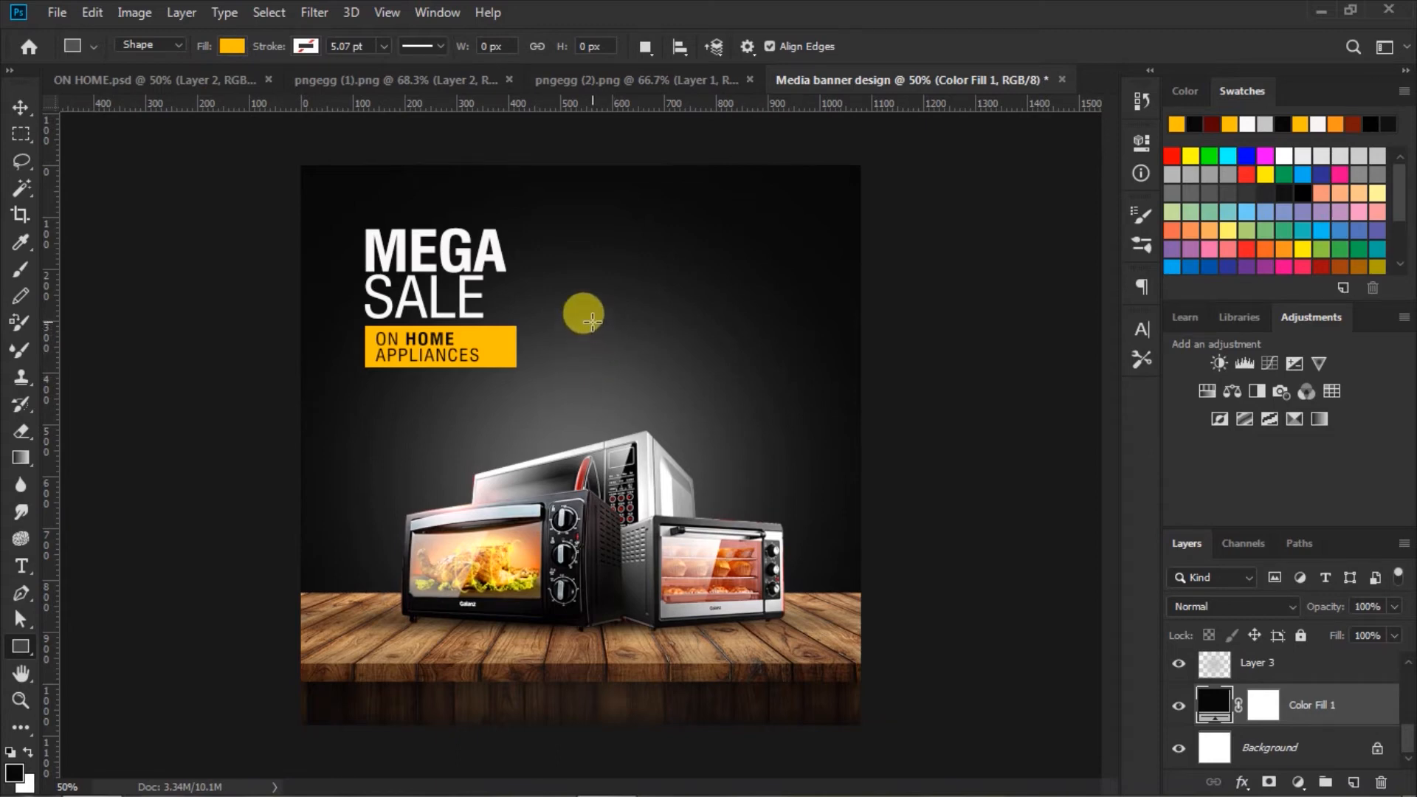
pyautogui.moveTo(590, 326); pyautogui.dragTo(686, 521)
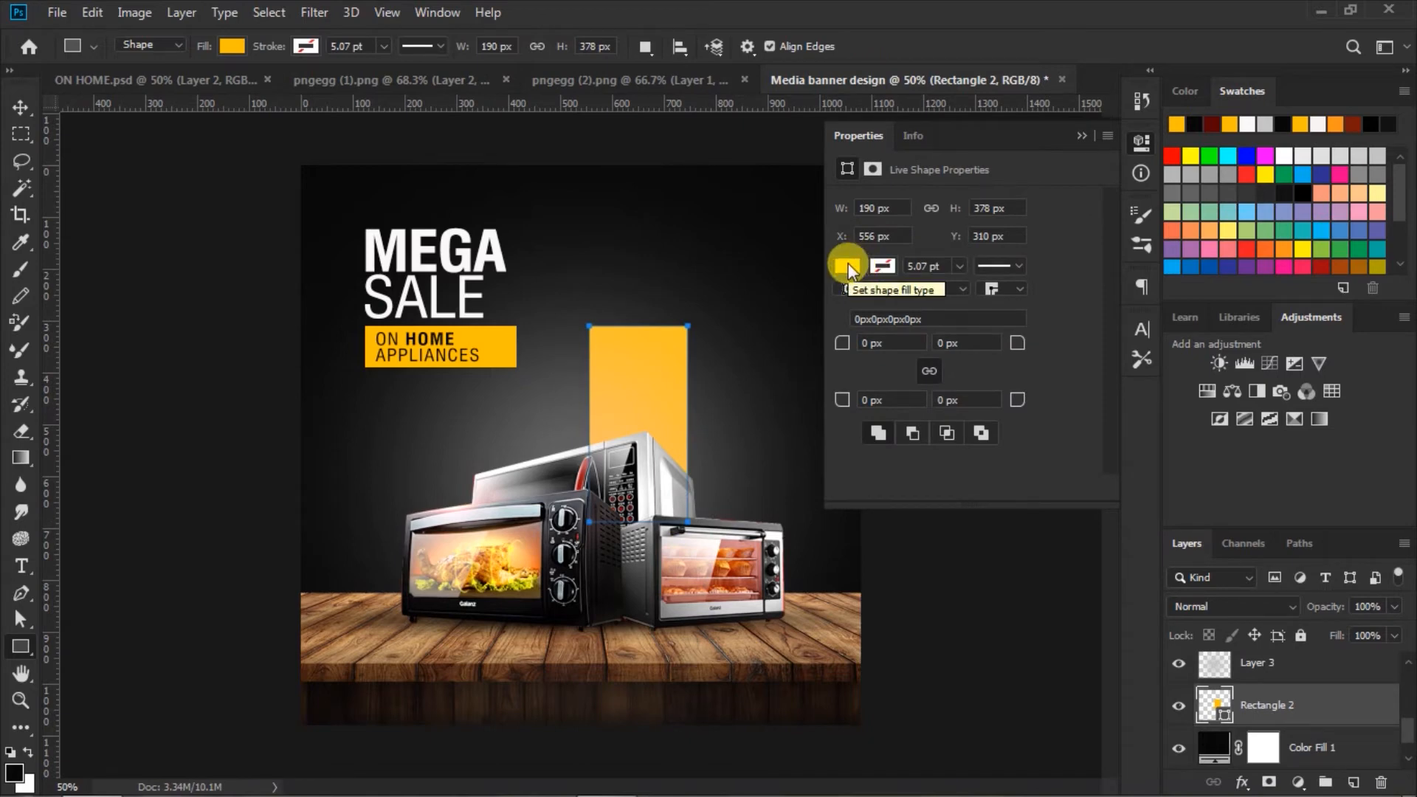
pyautogui.moveTo(845, 347); pyautogui.dragTo(990, 364)
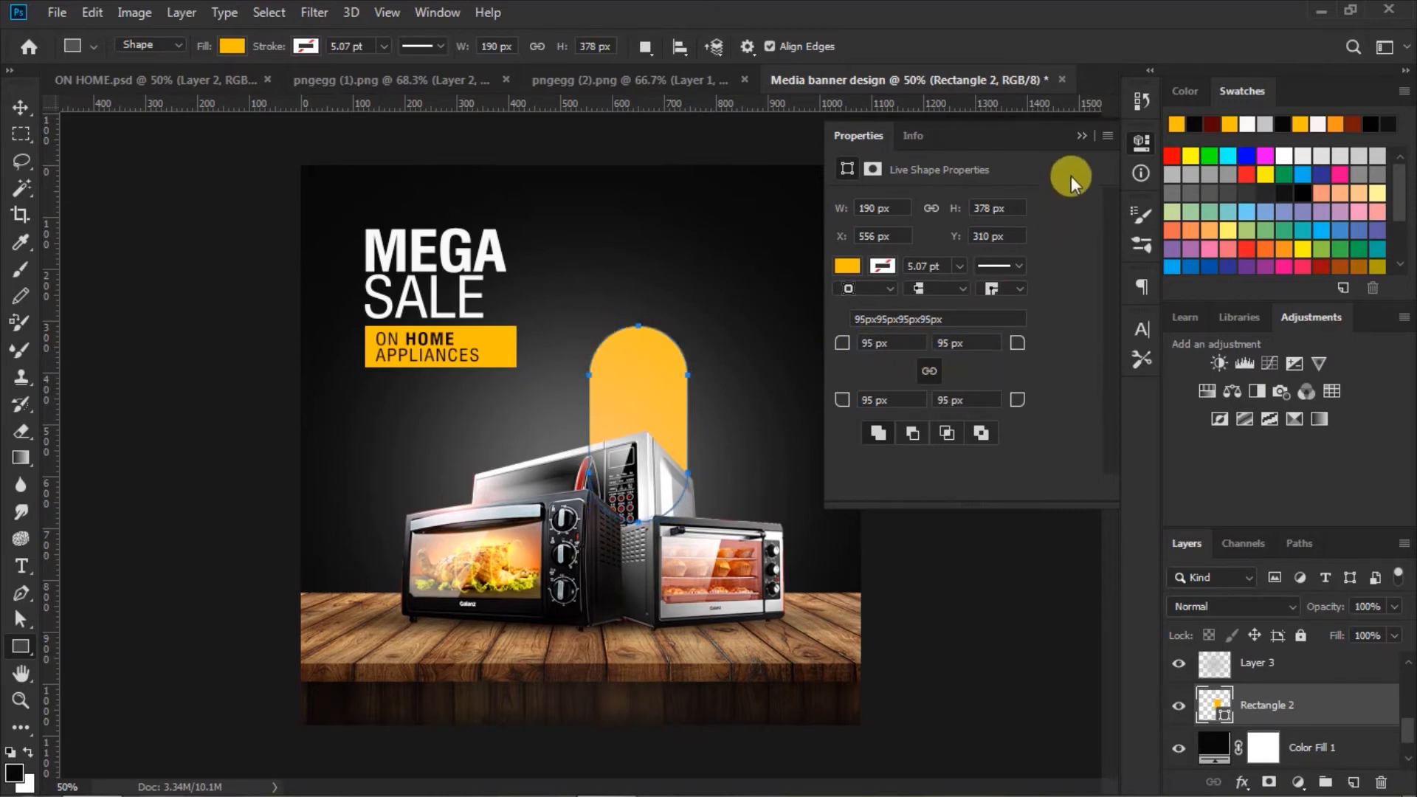
pyautogui.click(1082, 134)
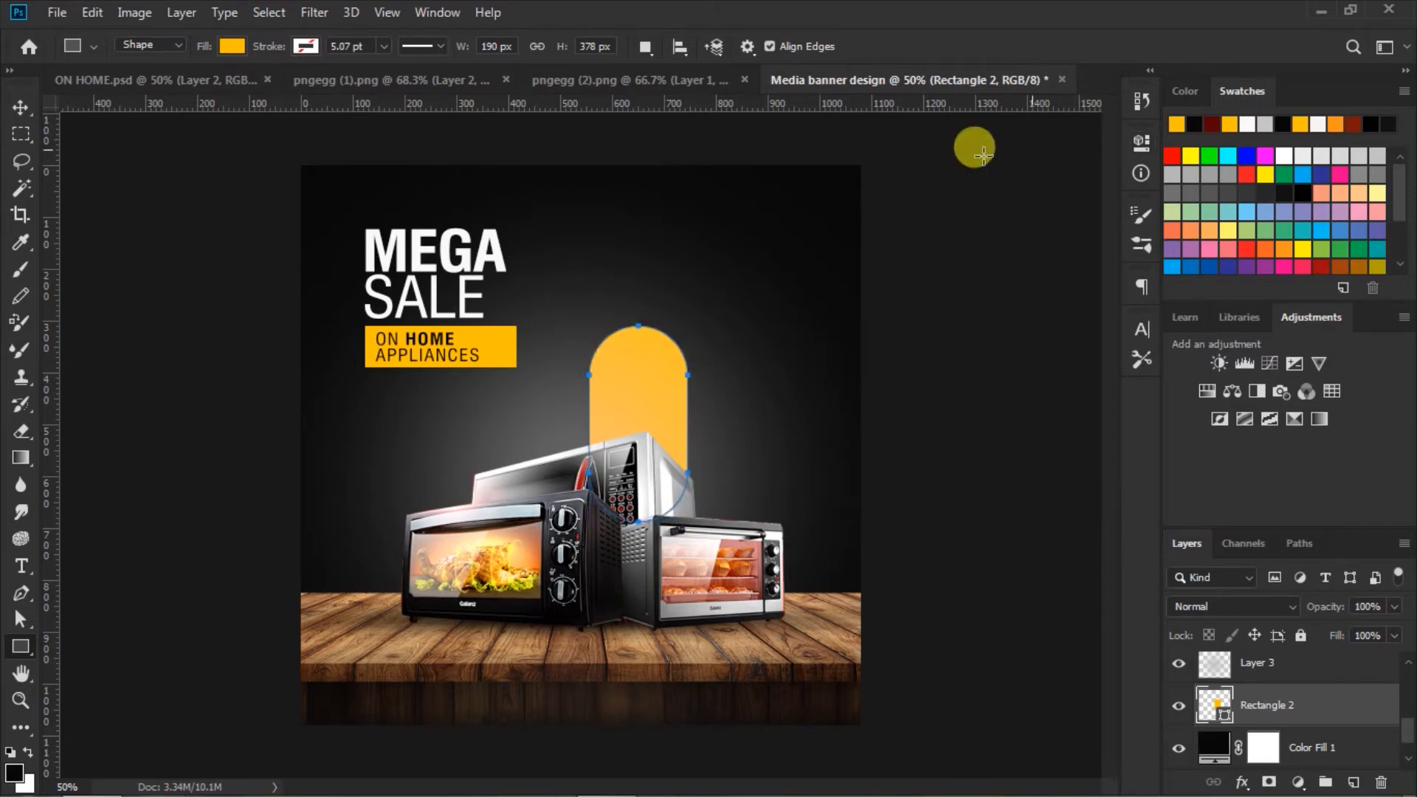
# Step: Reorder the rounded yellow shape's layer to sit directly above Layer 3, shift the shape about 16 px left, and deselect it
pyautogui.click(21, 108)
pyautogui.moveTo(1210, 700)
pyautogui.mouseDown()
pyautogui.moveTo(1202, 632)
pyautogui.moveTo(1222, 698)
pyautogui.mouseUp()
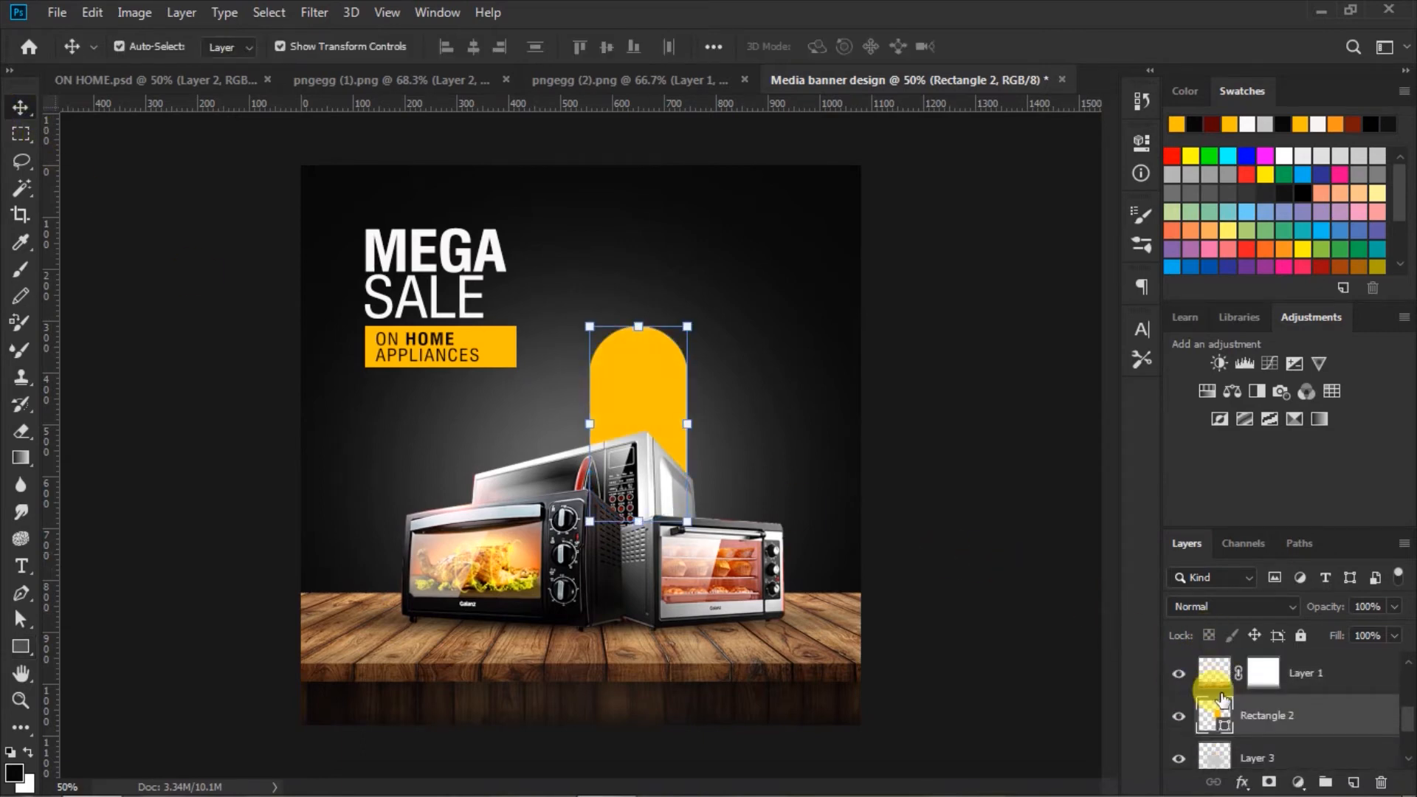
pyautogui.moveTo(642, 370); pyautogui.dragTo(636, 373)
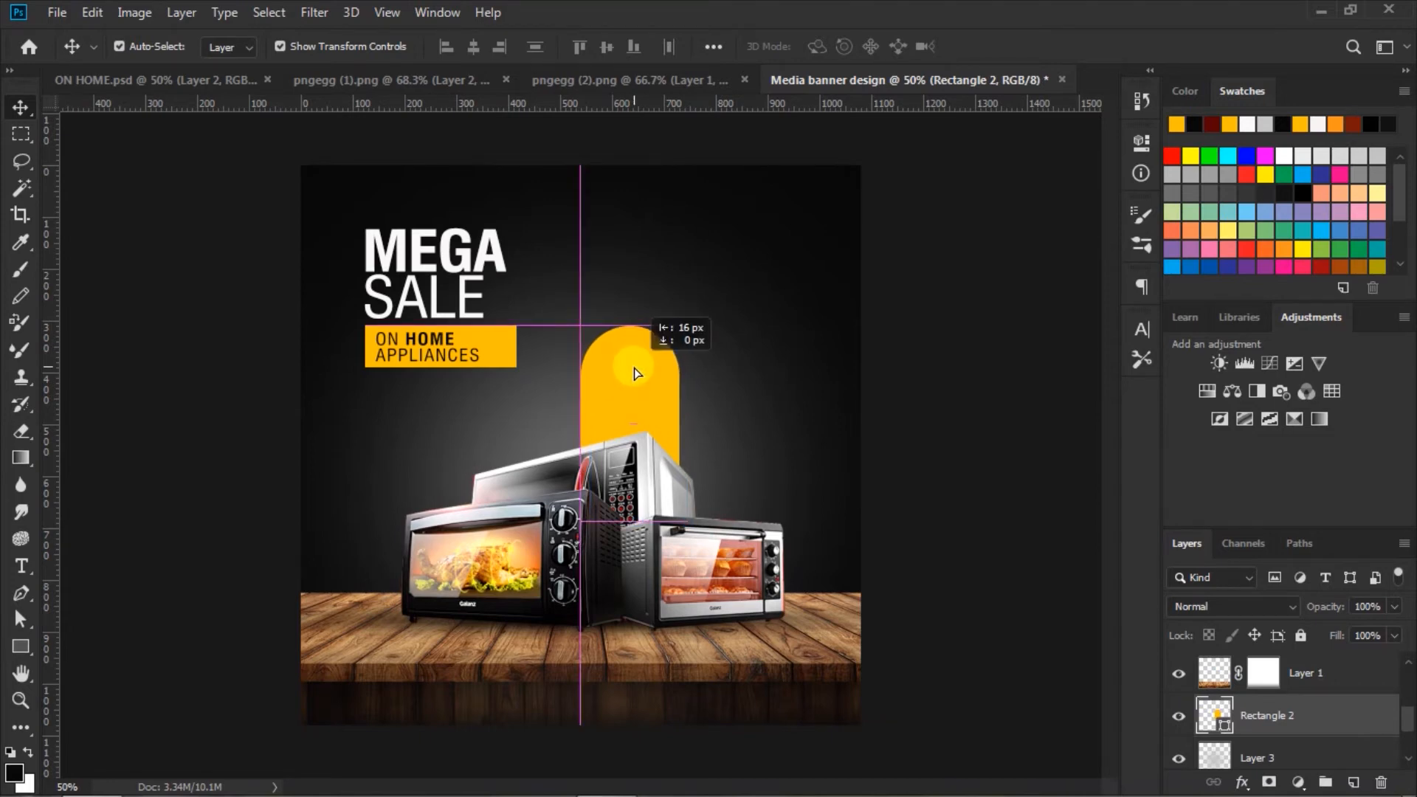
pyautogui.moveTo(637, 373); pyautogui.dragTo(636, 372)
pyautogui.click(935, 411)
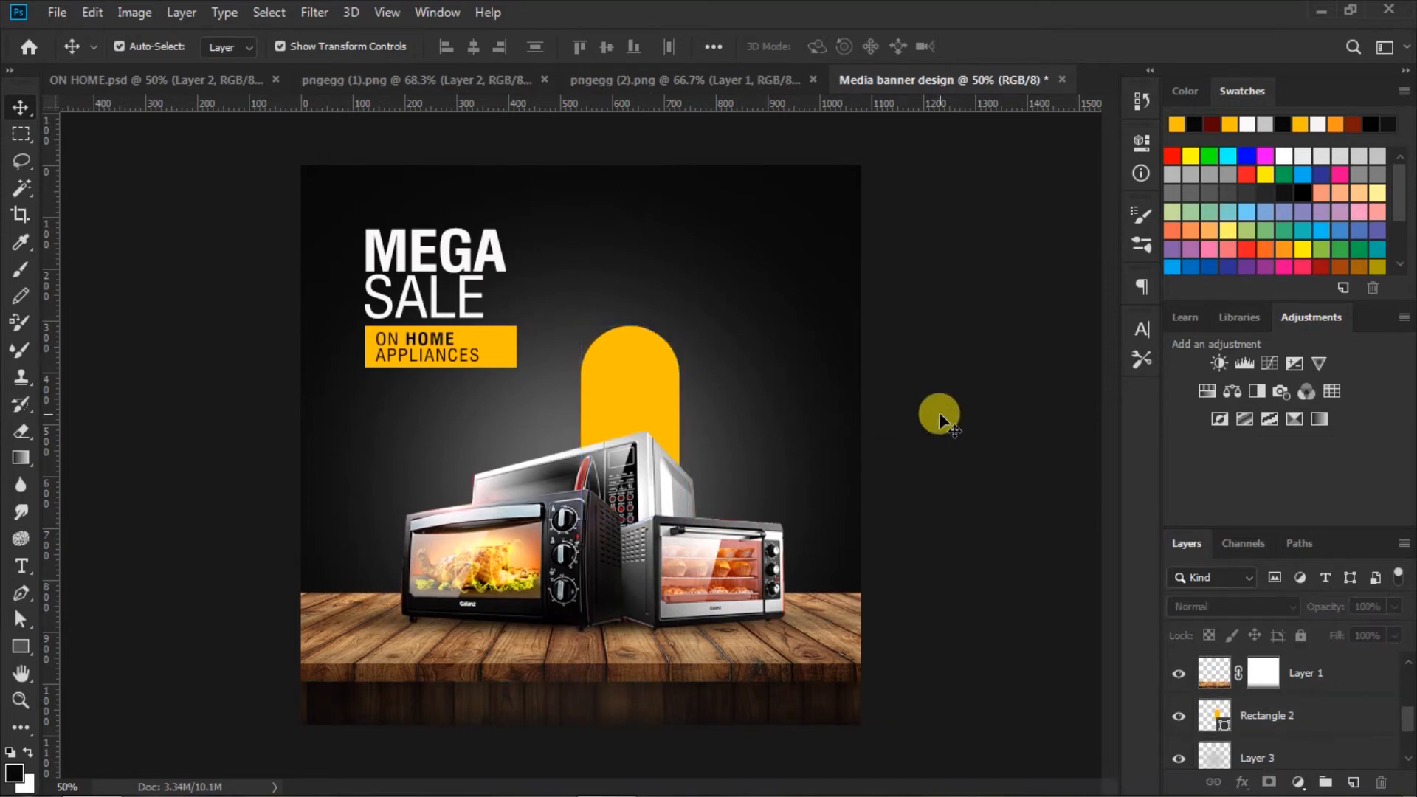
# Step: Set up the Type tool with the Roman style at 30 pt
pyautogui.click(22, 565)
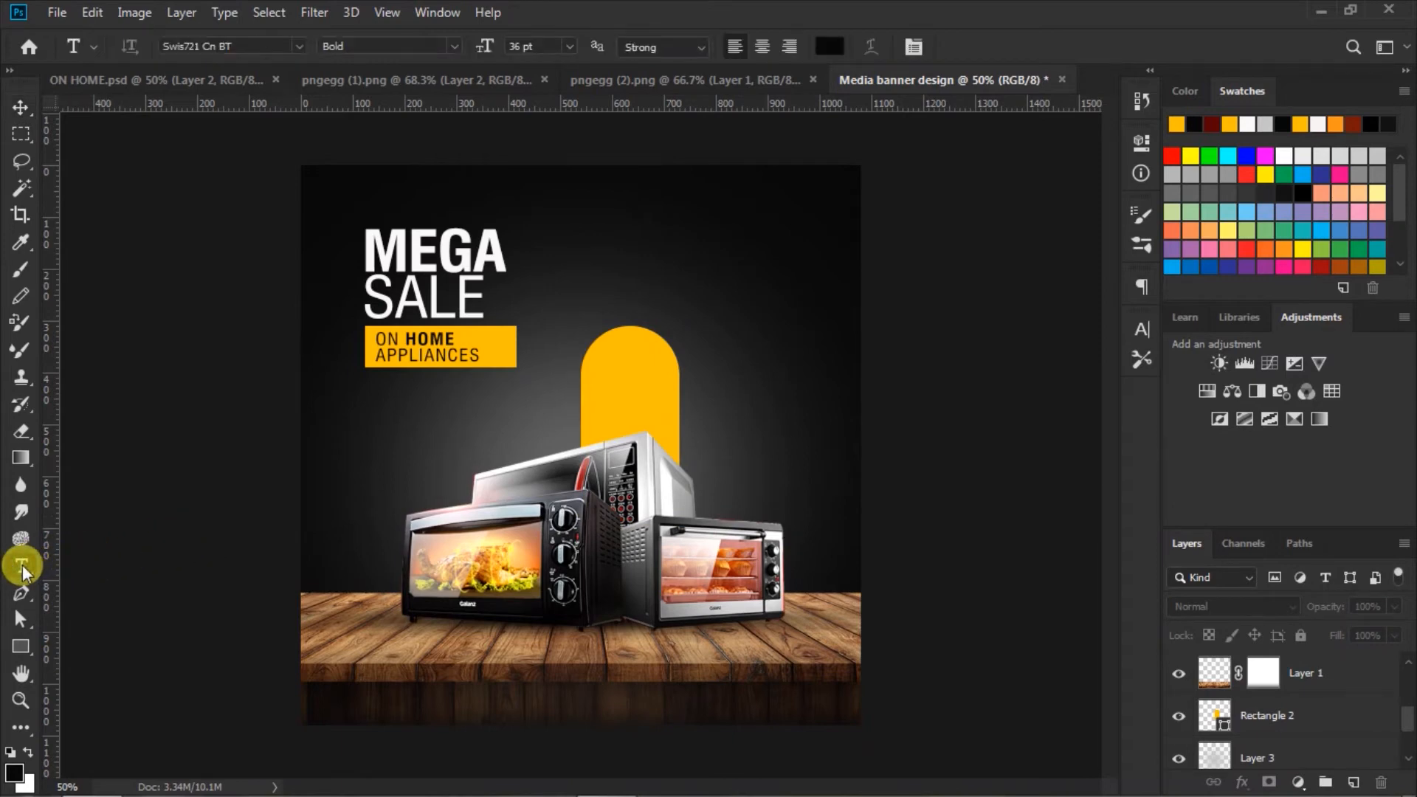
pyautogui.click(457, 43)
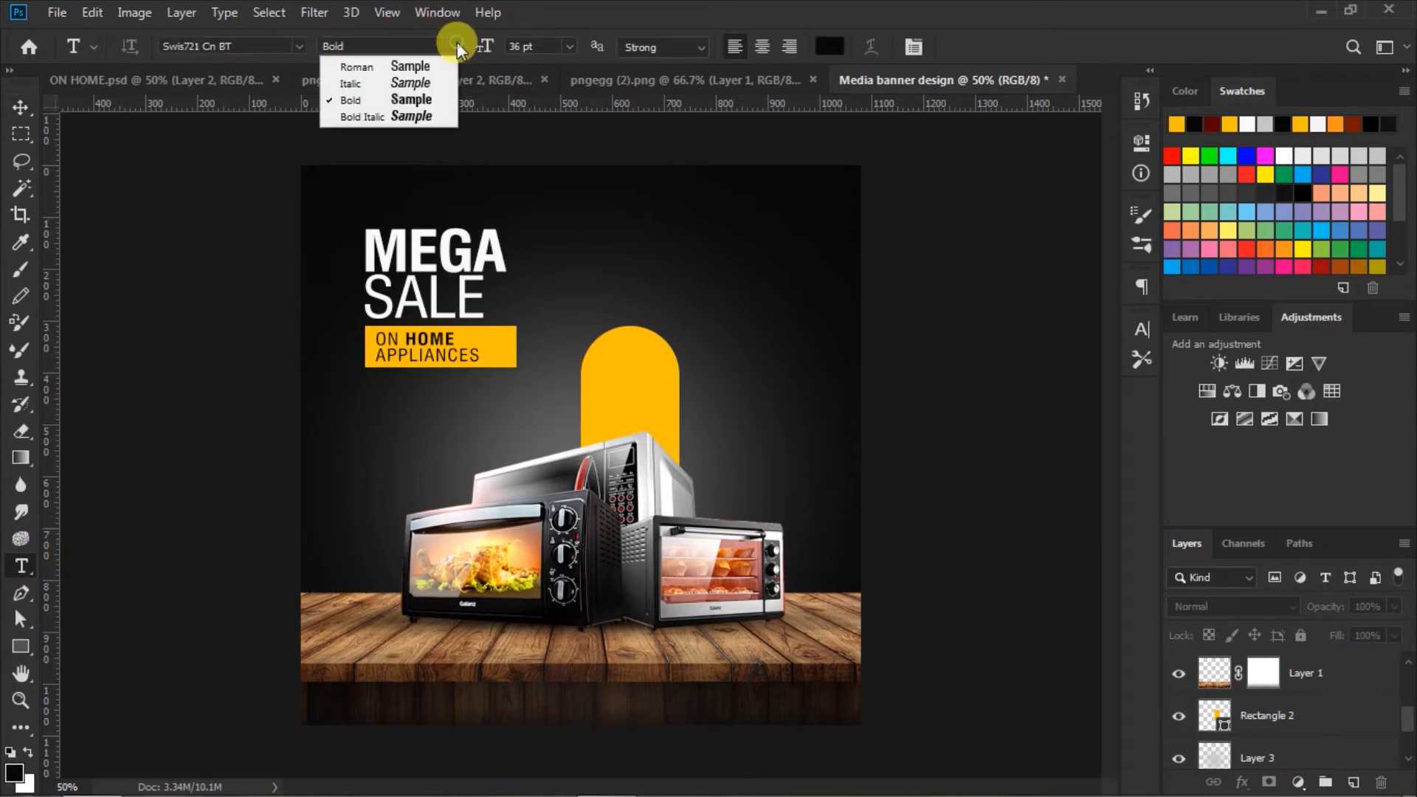
pyautogui.click(417, 65)
pyautogui.click(568, 45)
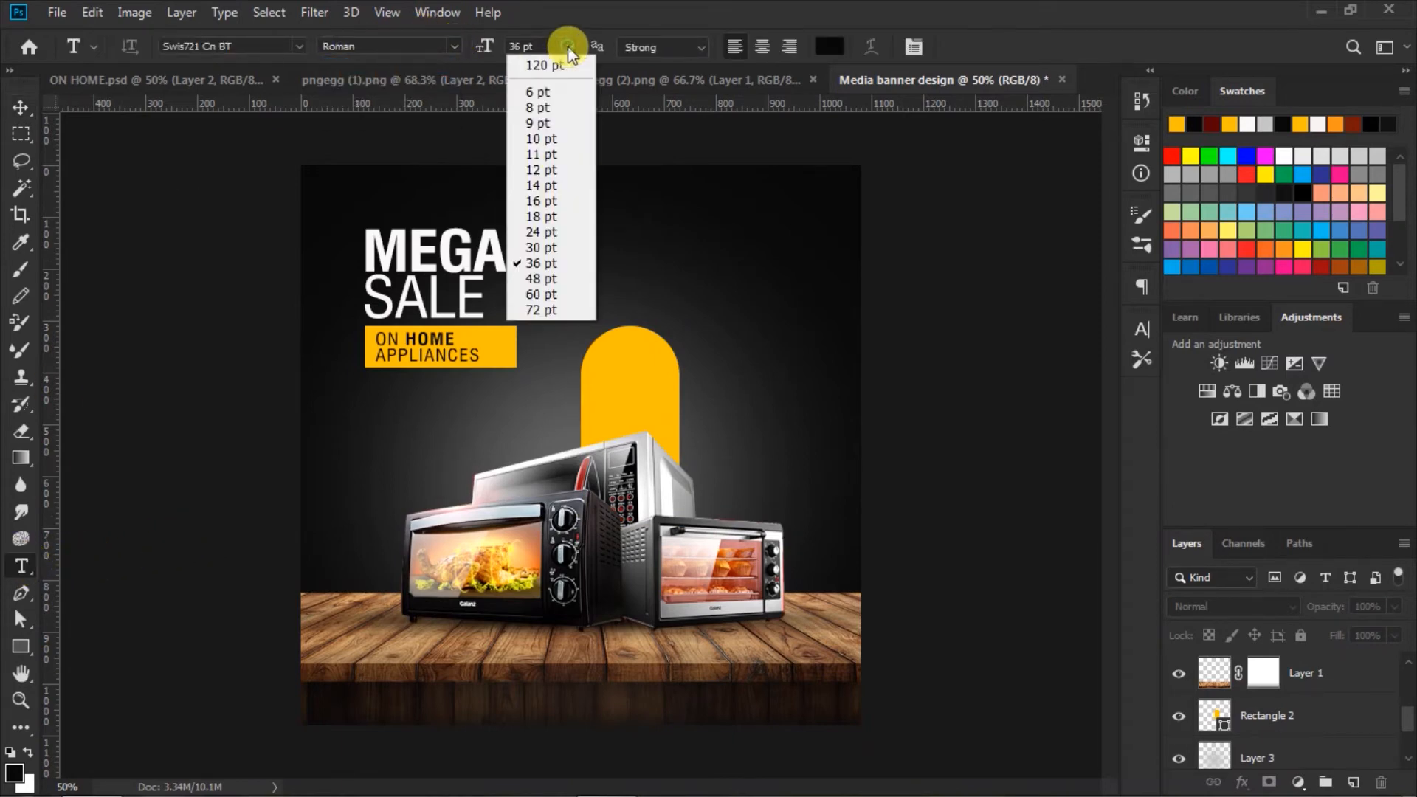
pyautogui.click(547, 235)
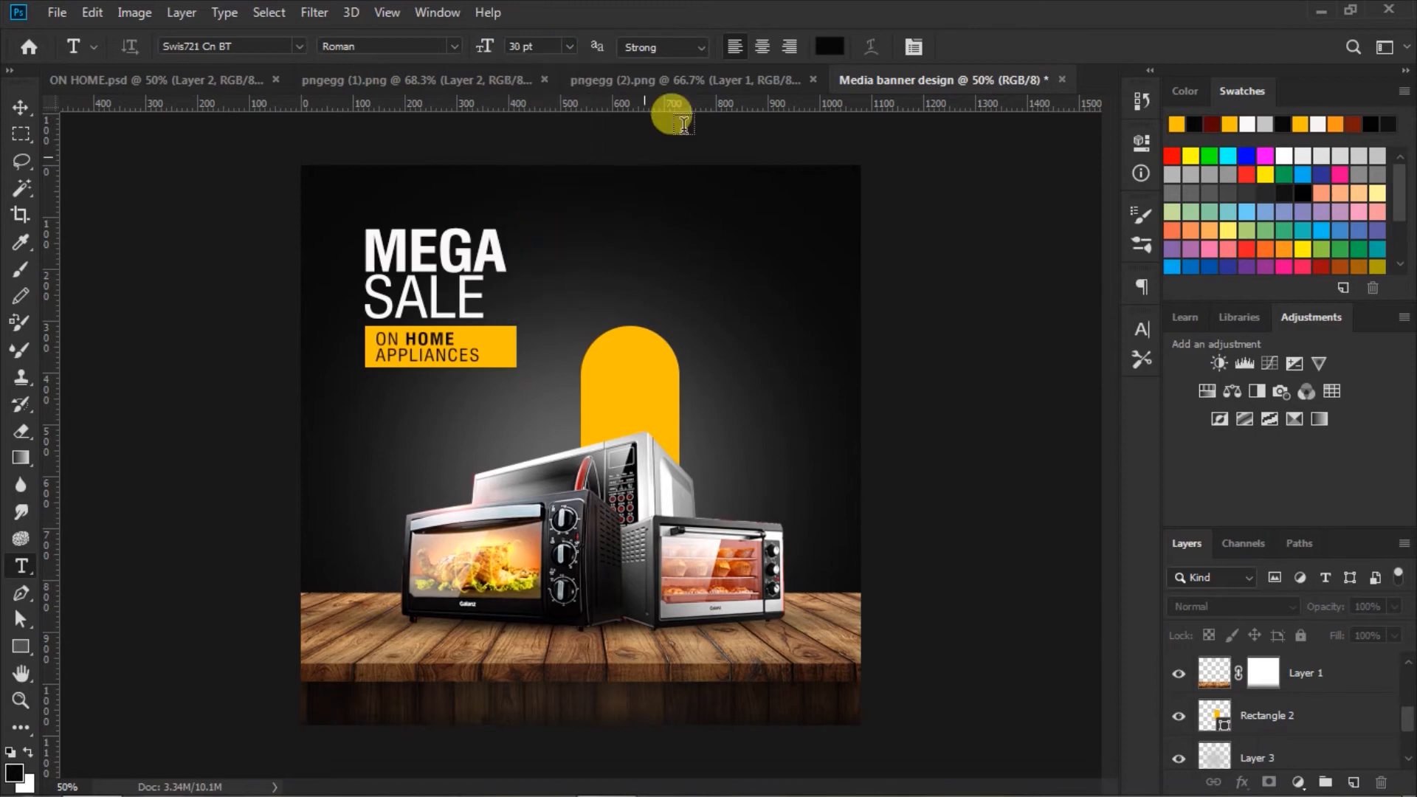
pyautogui.click(1140, 329)
pyautogui.click(1137, 330)
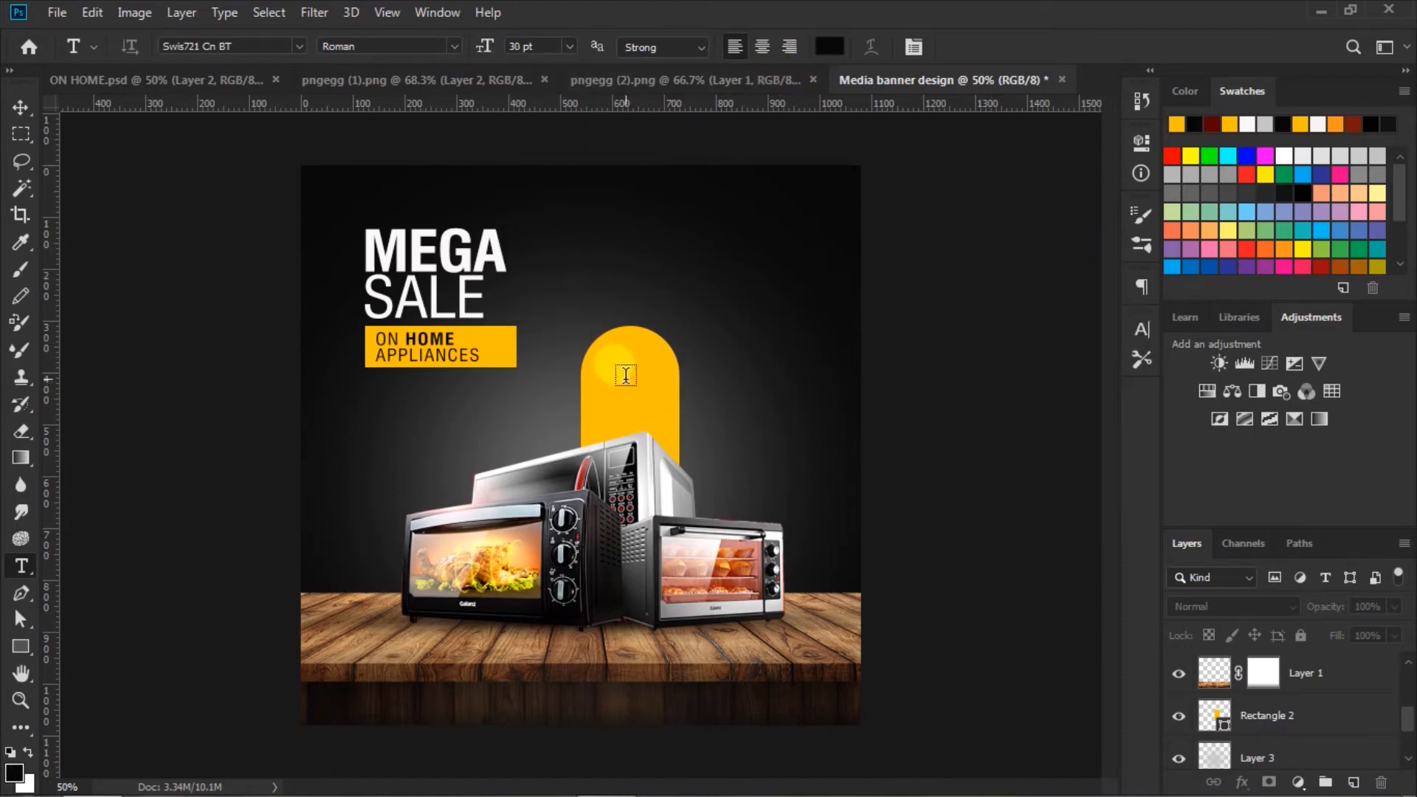
# Step: Add the text GET UP near the top of the rounded yellow shape, shift it slightly sideways toward its centre, and deselect it
pyautogui.click(590, 362)
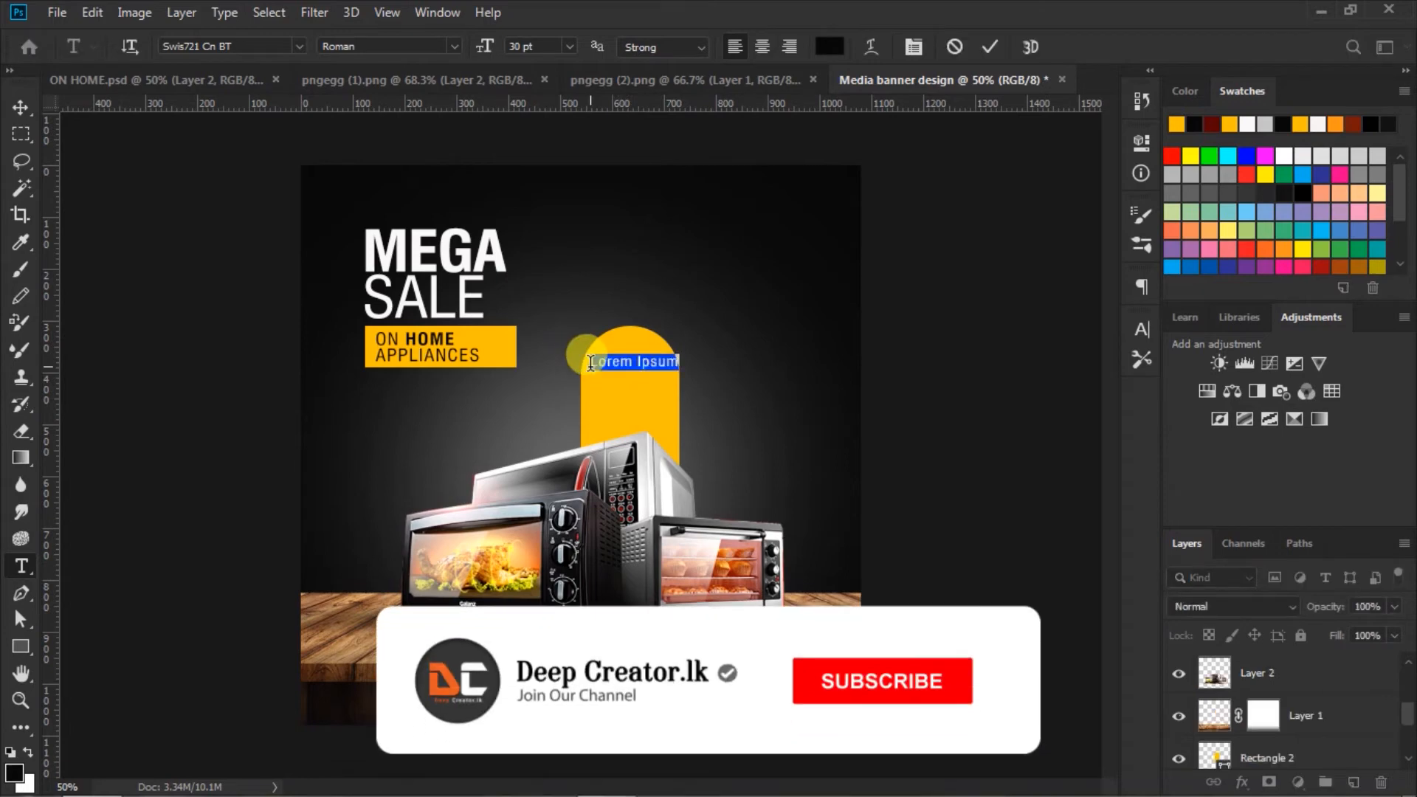
pyautogui.write('GE')
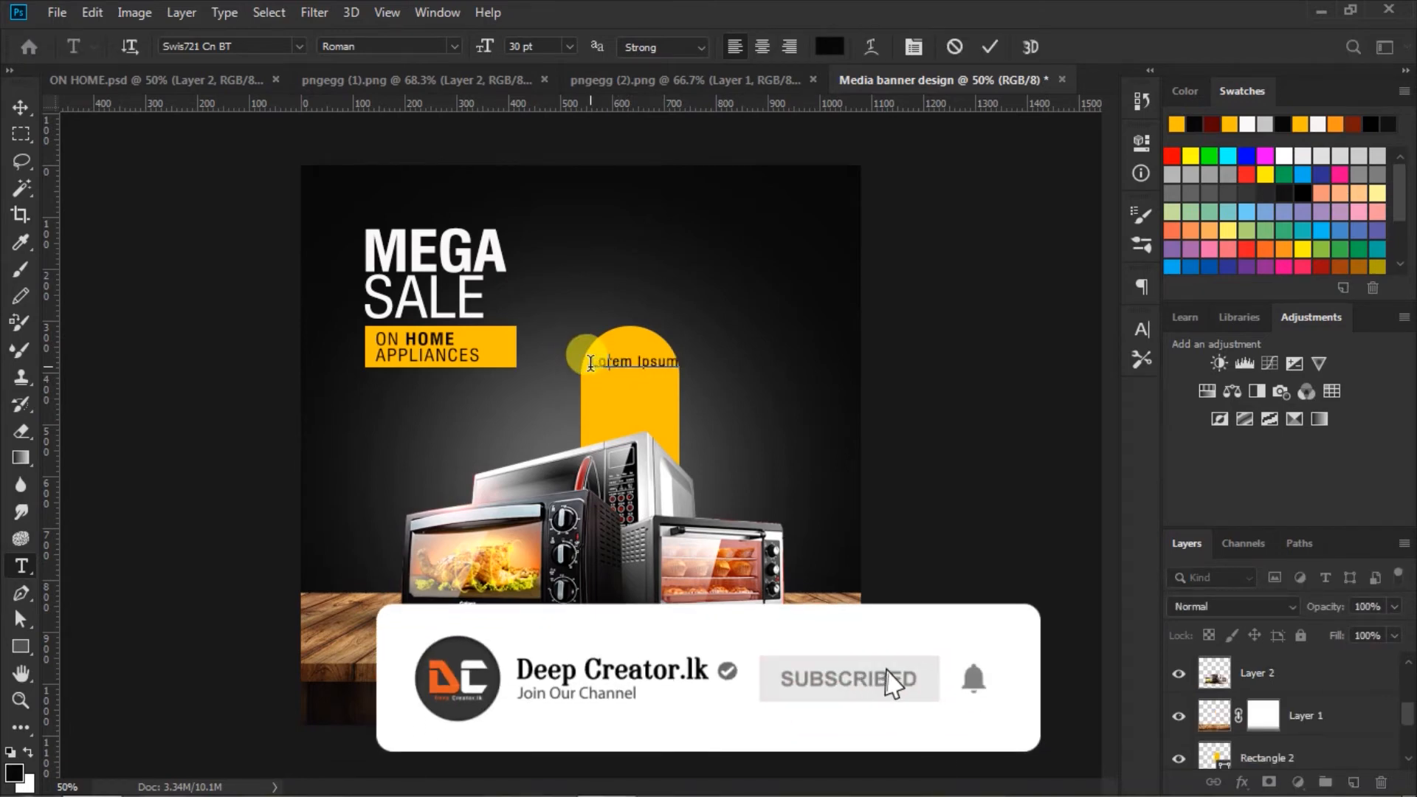
pyautogui.write('T UP')
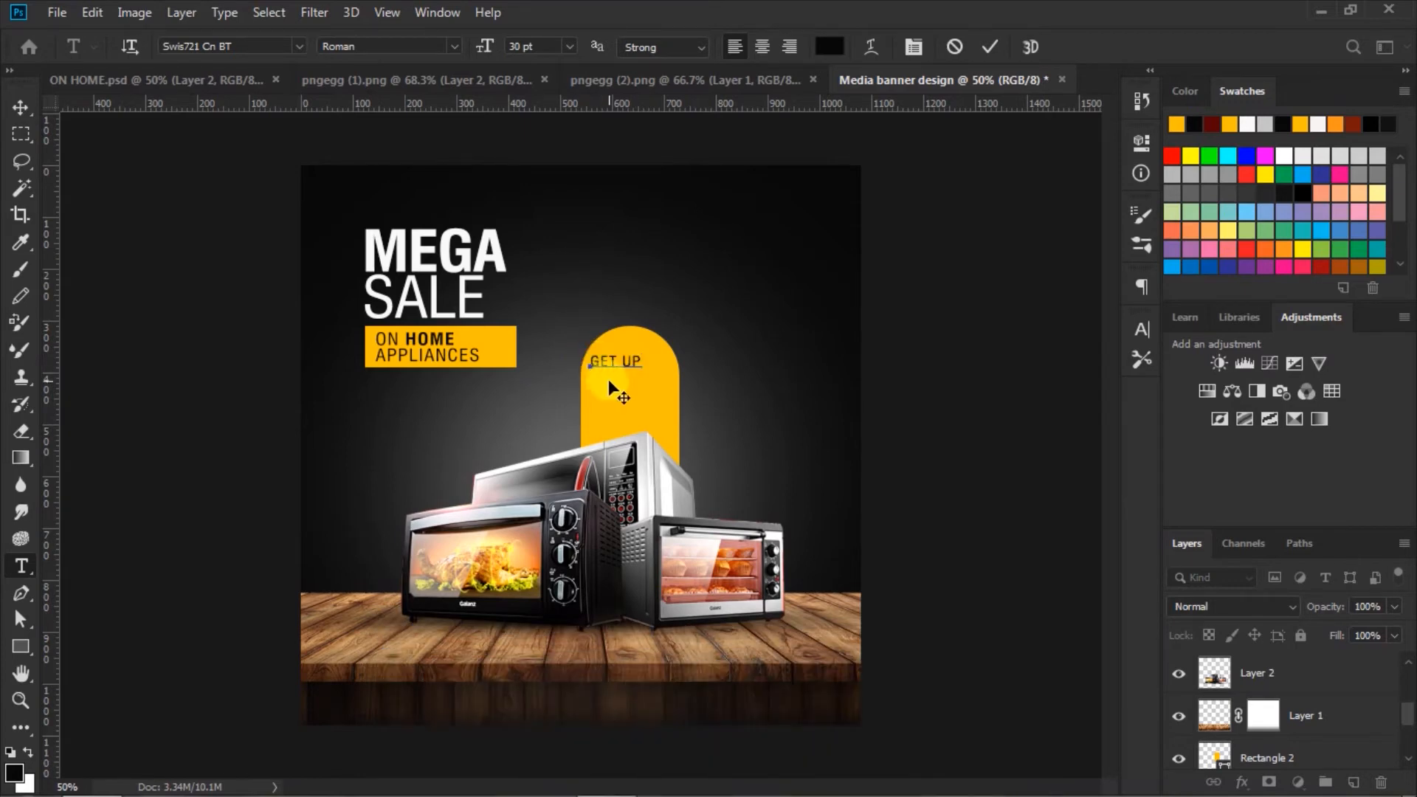
pyautogui.moveTo(610, 380); pyautogui.dragTo(619, 381)
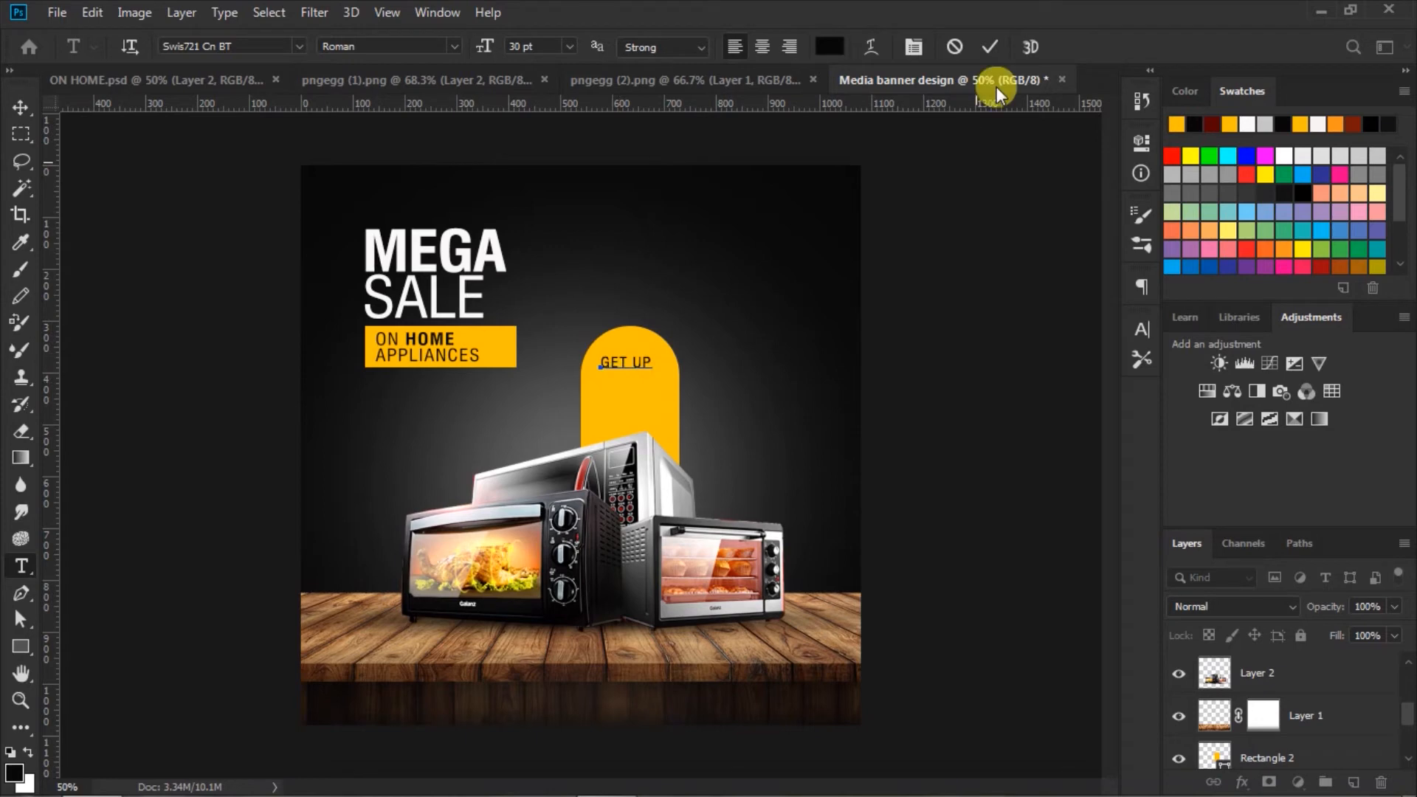
pyautogui.click(989, 47)
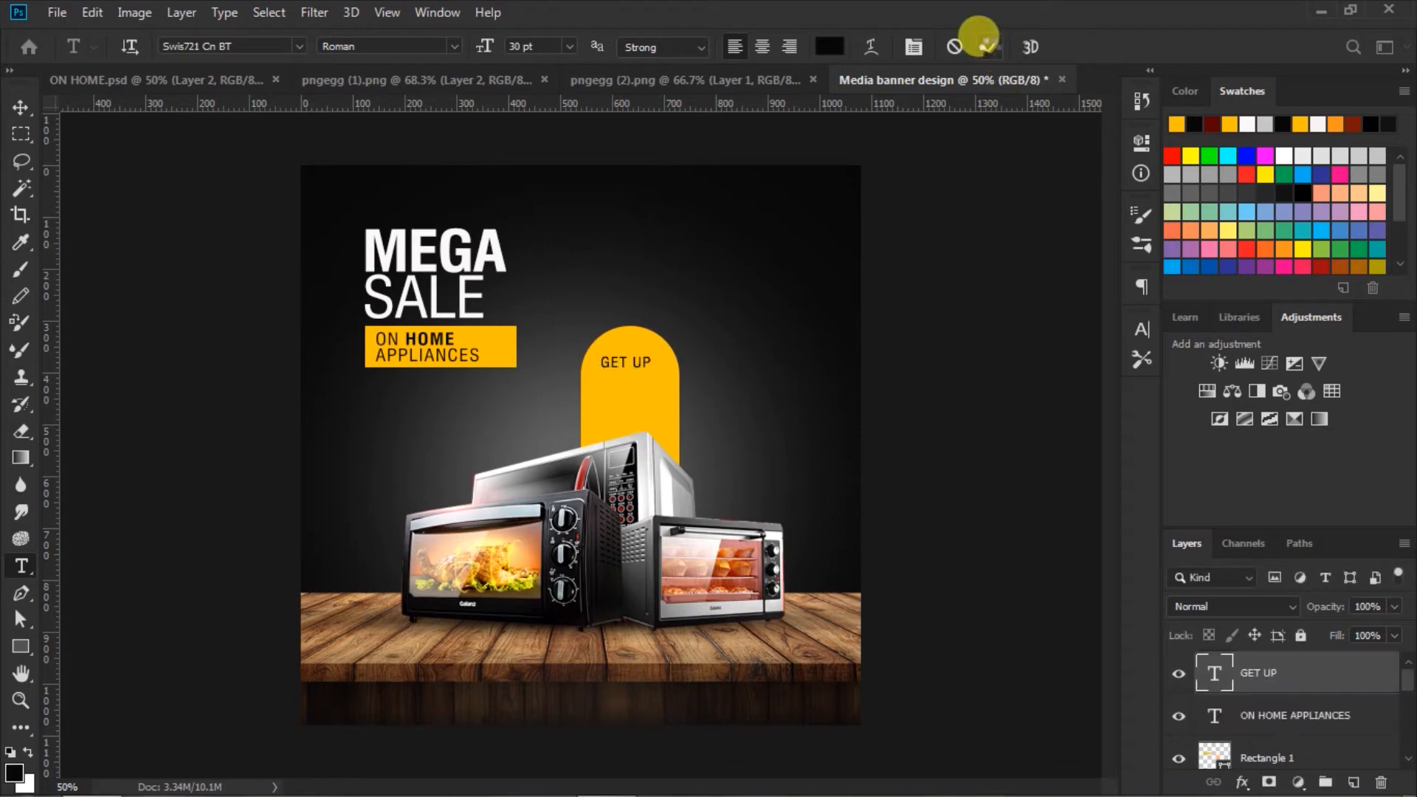
pyautogui.click(17, 108)
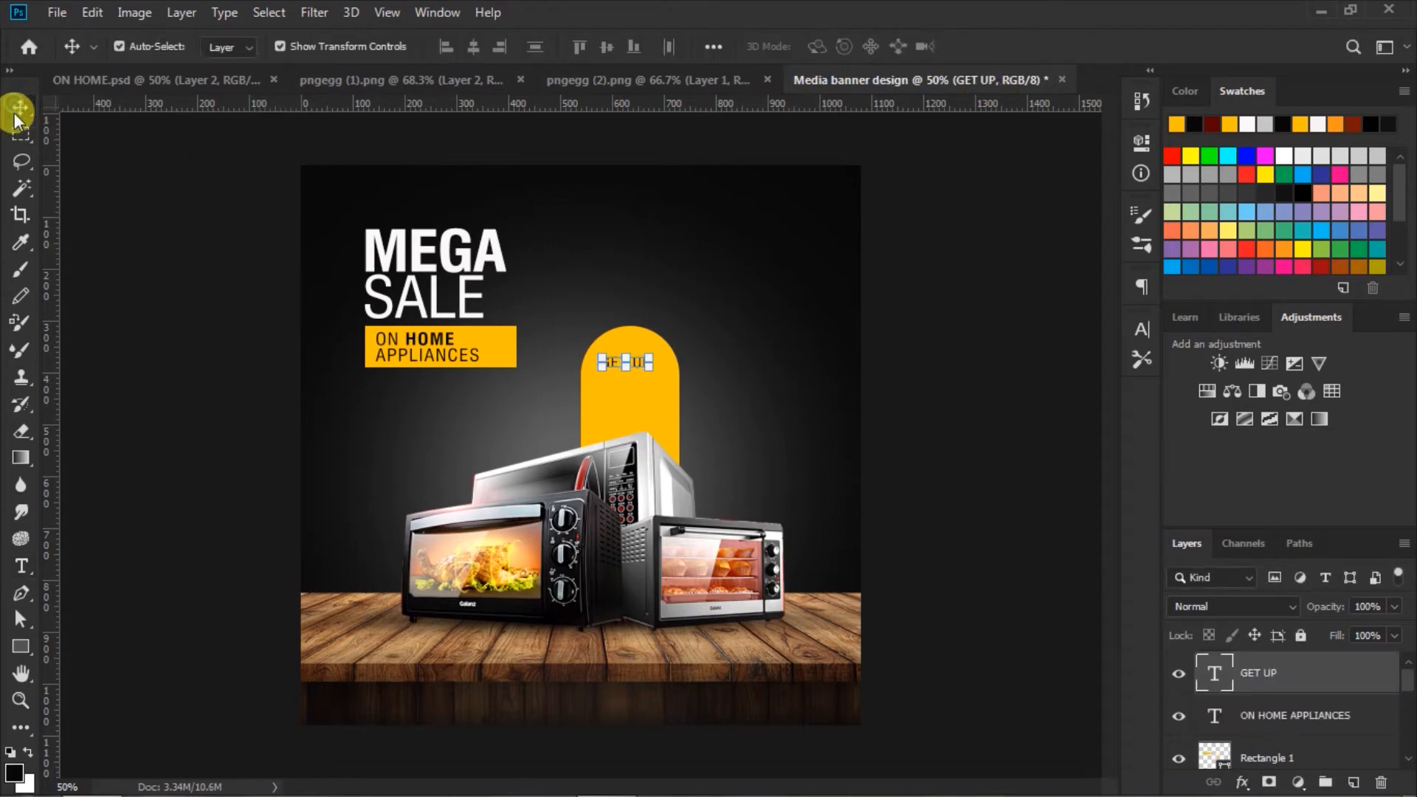
pyautogui.click(1013, 358)
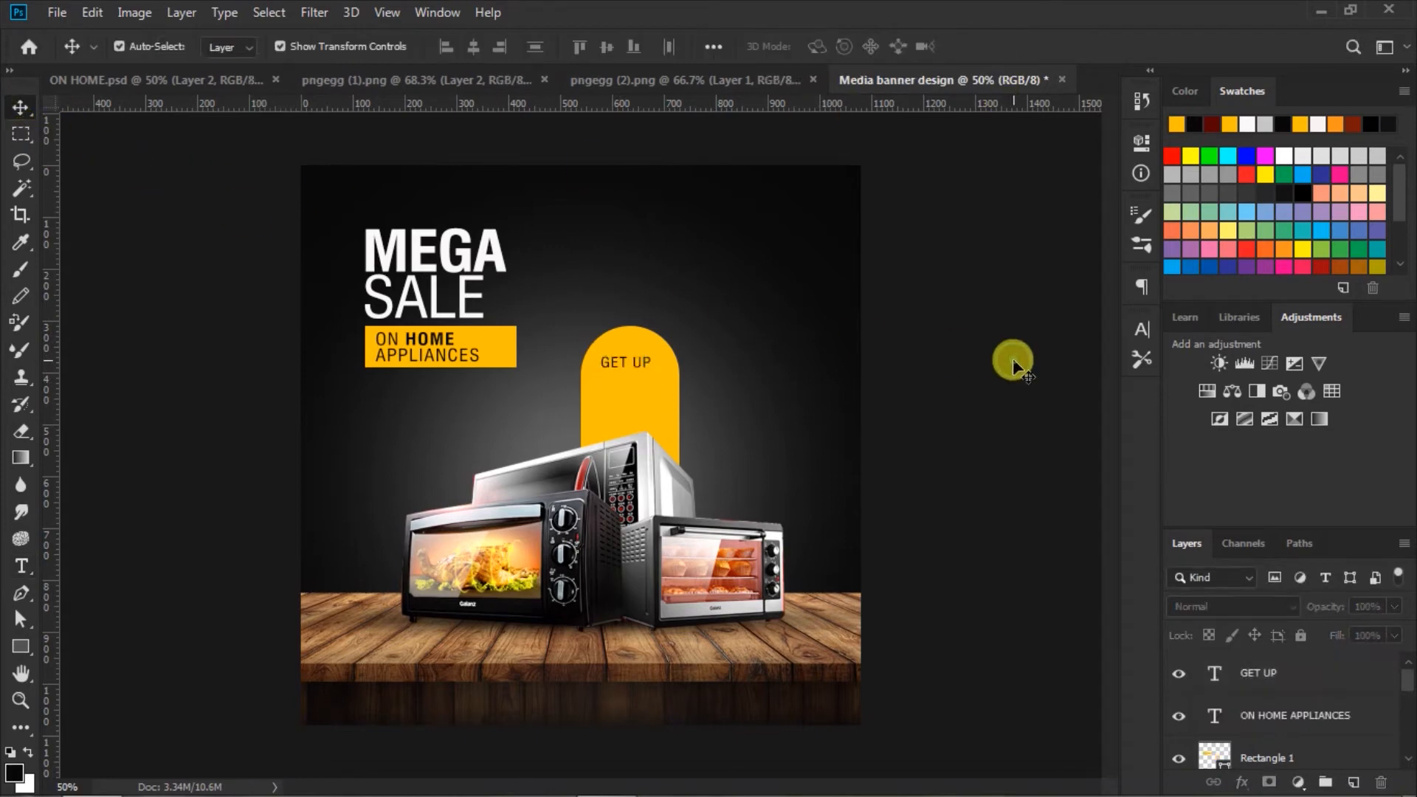
# Step: Add the text 50% below GET UP on the yellow shape, in Bold style at 100 pt with faux bold
pyautogui.click(25, 565)
pyautogui.click(457, 44)
pyautogui.click(410, 96)
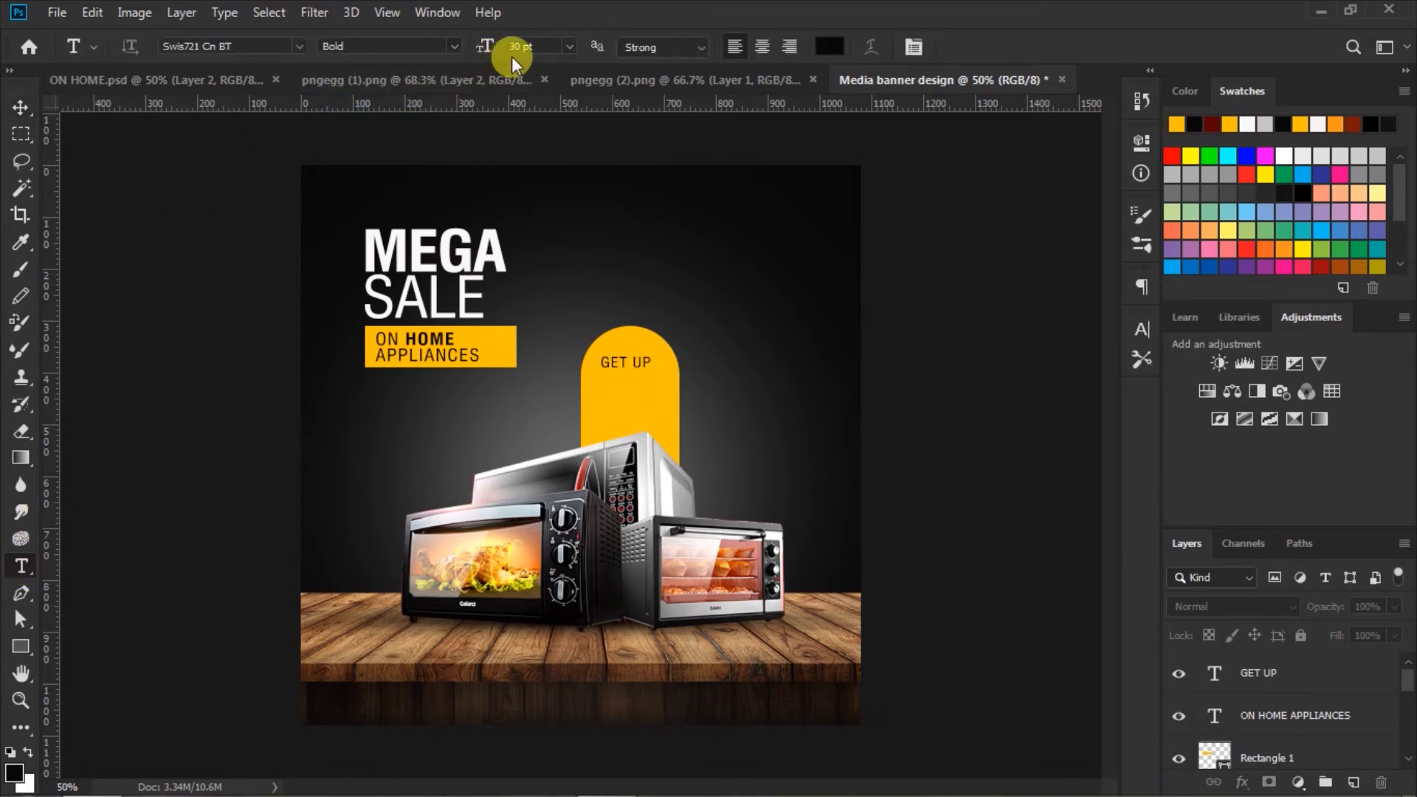
pyautogui.click(523, 46)
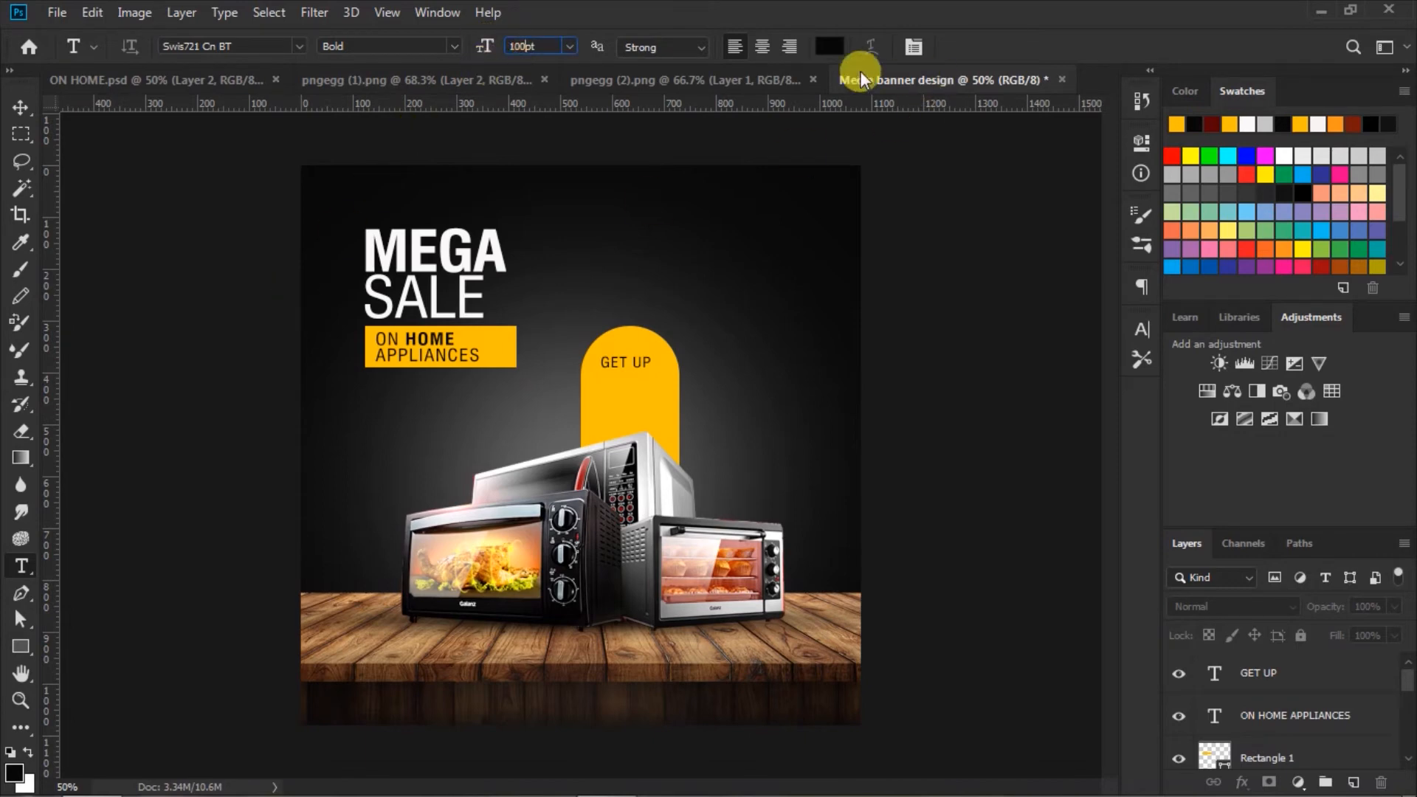
pyautogui.click(1141, 334)
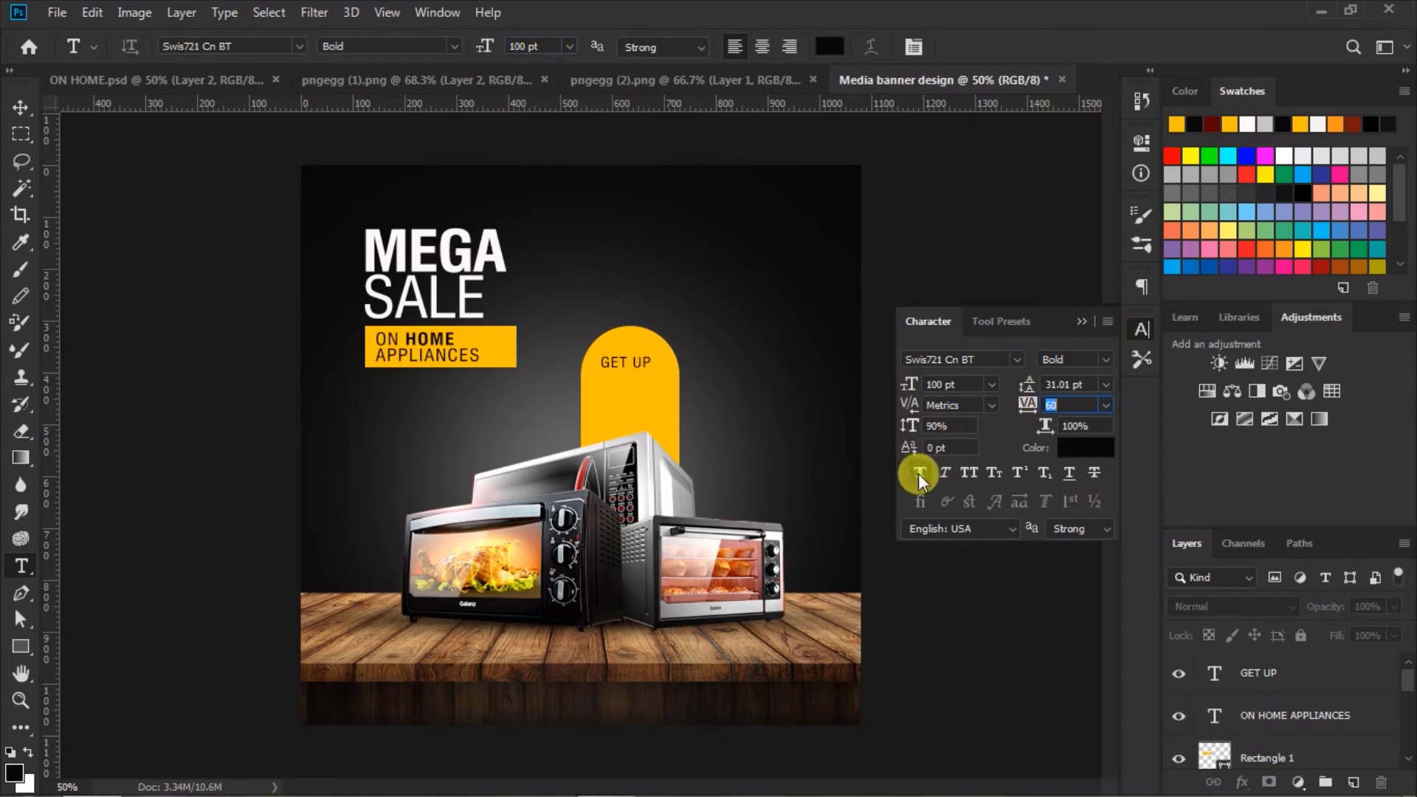
pyautogui.click(1083, 318)
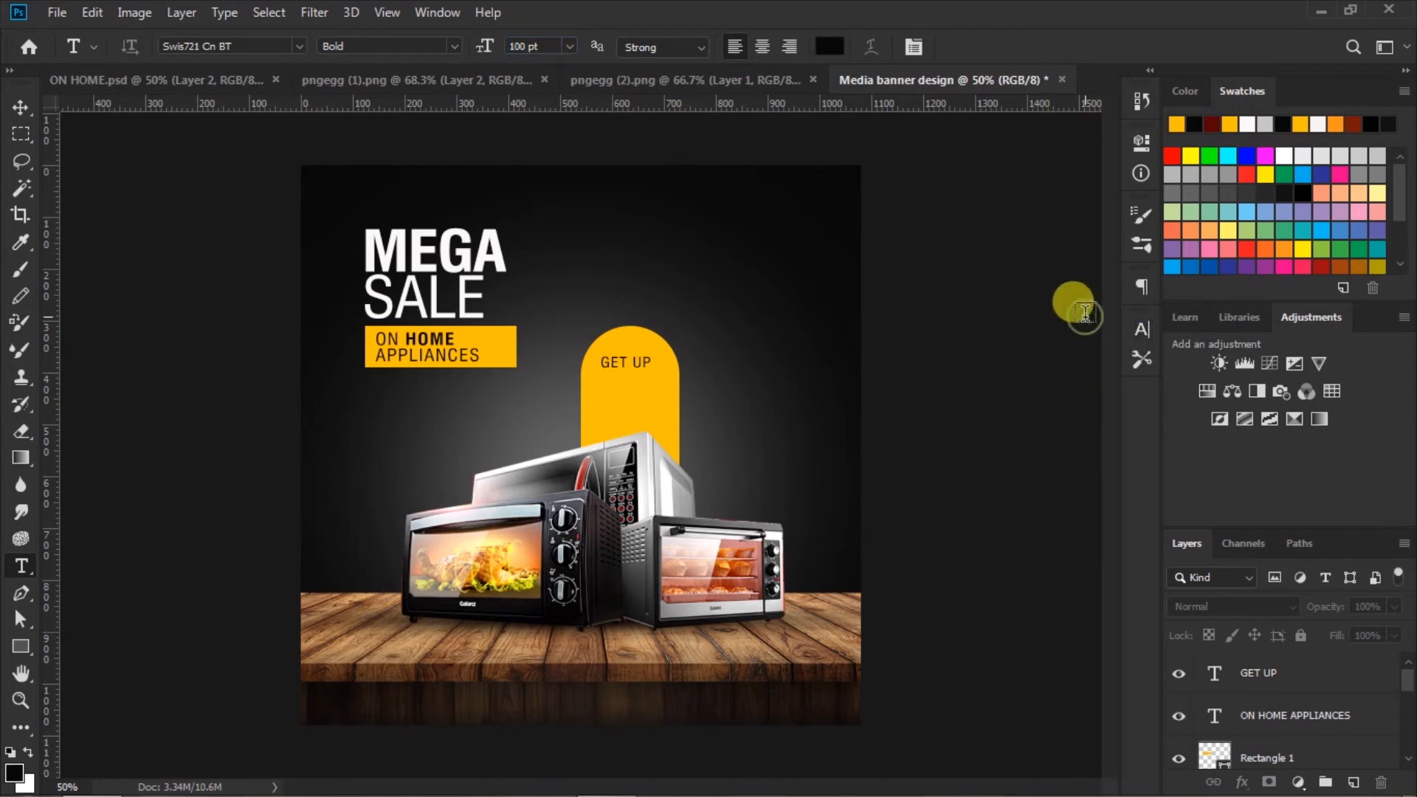
pyautogui.click(593, 398)
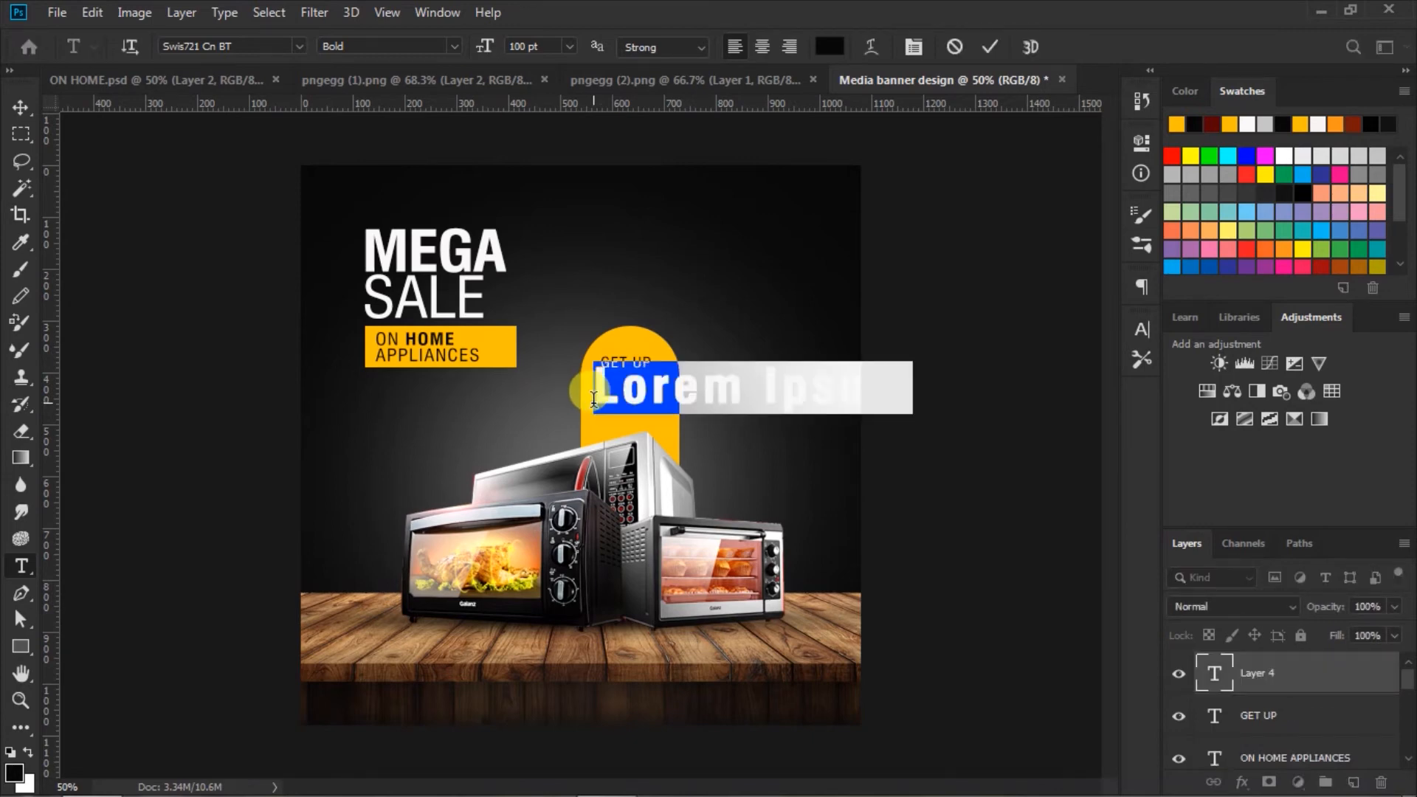
pyautogui.write('50')
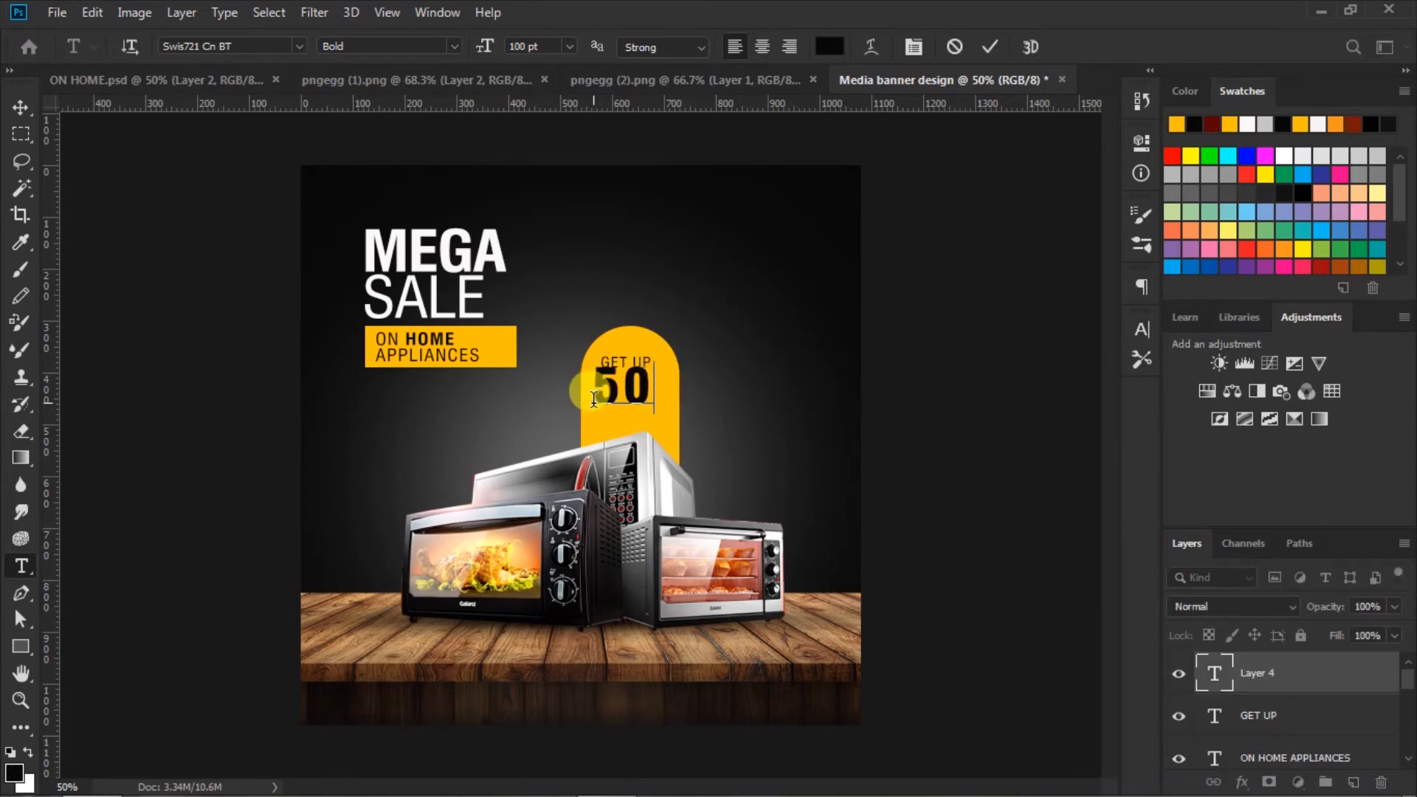
pyautogui.write('%')
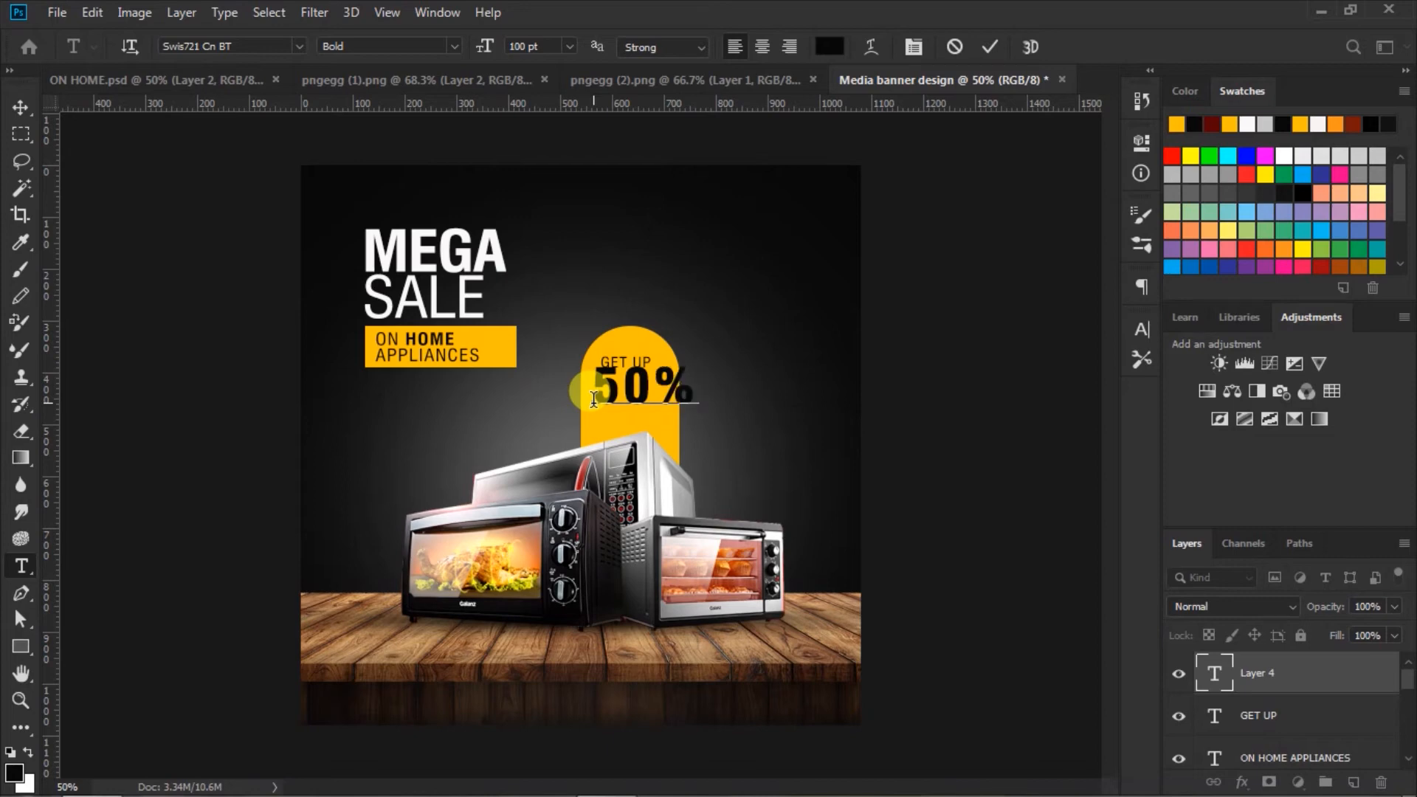
# Step: Set the tracking of the whole 50% text to -80
pyautogui.moveTo(591, 391); pyautogui.dragTo(797, 389)
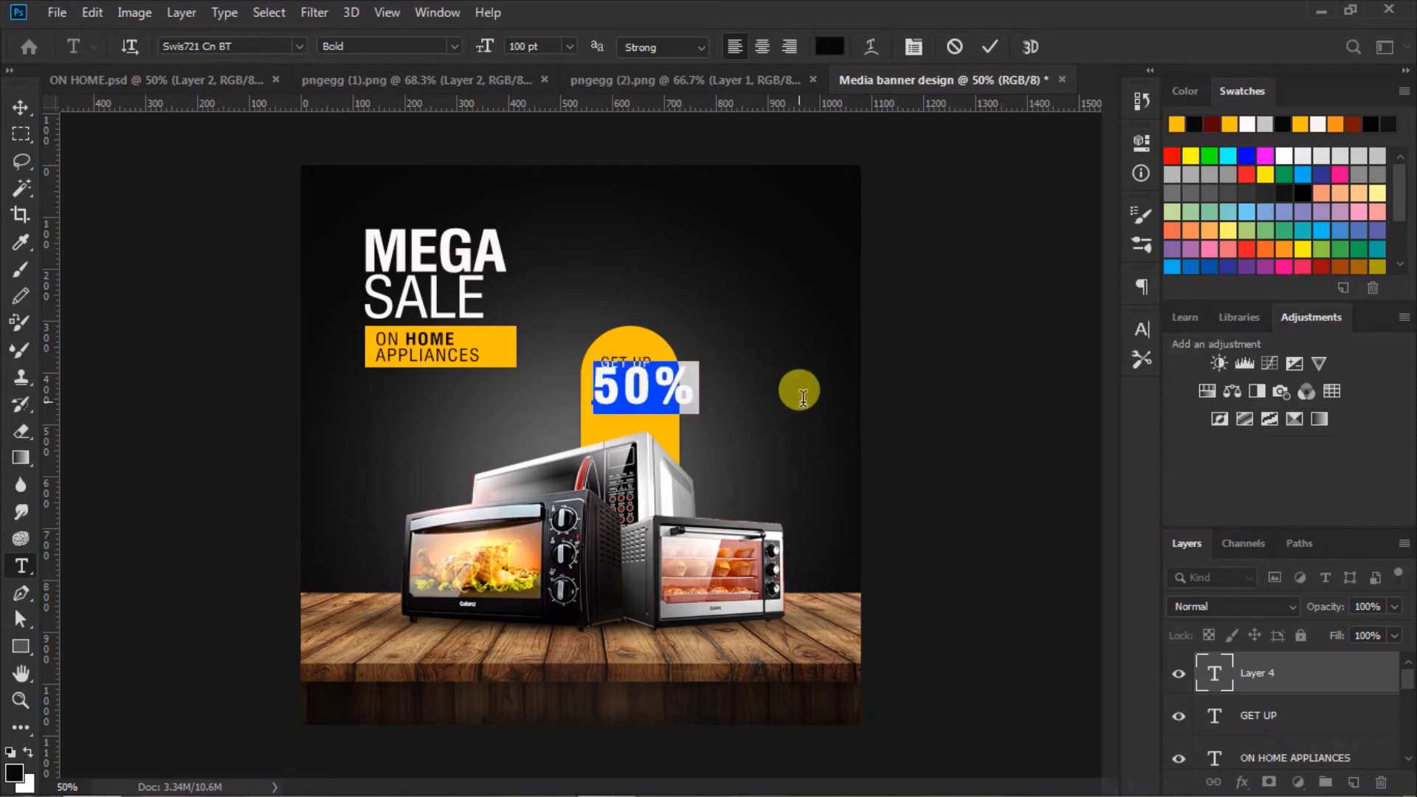
pyautogui.click(1147, 332)
pyautogui.moveTo(1028, 414); pyautogui.dragTo(1023, 415)
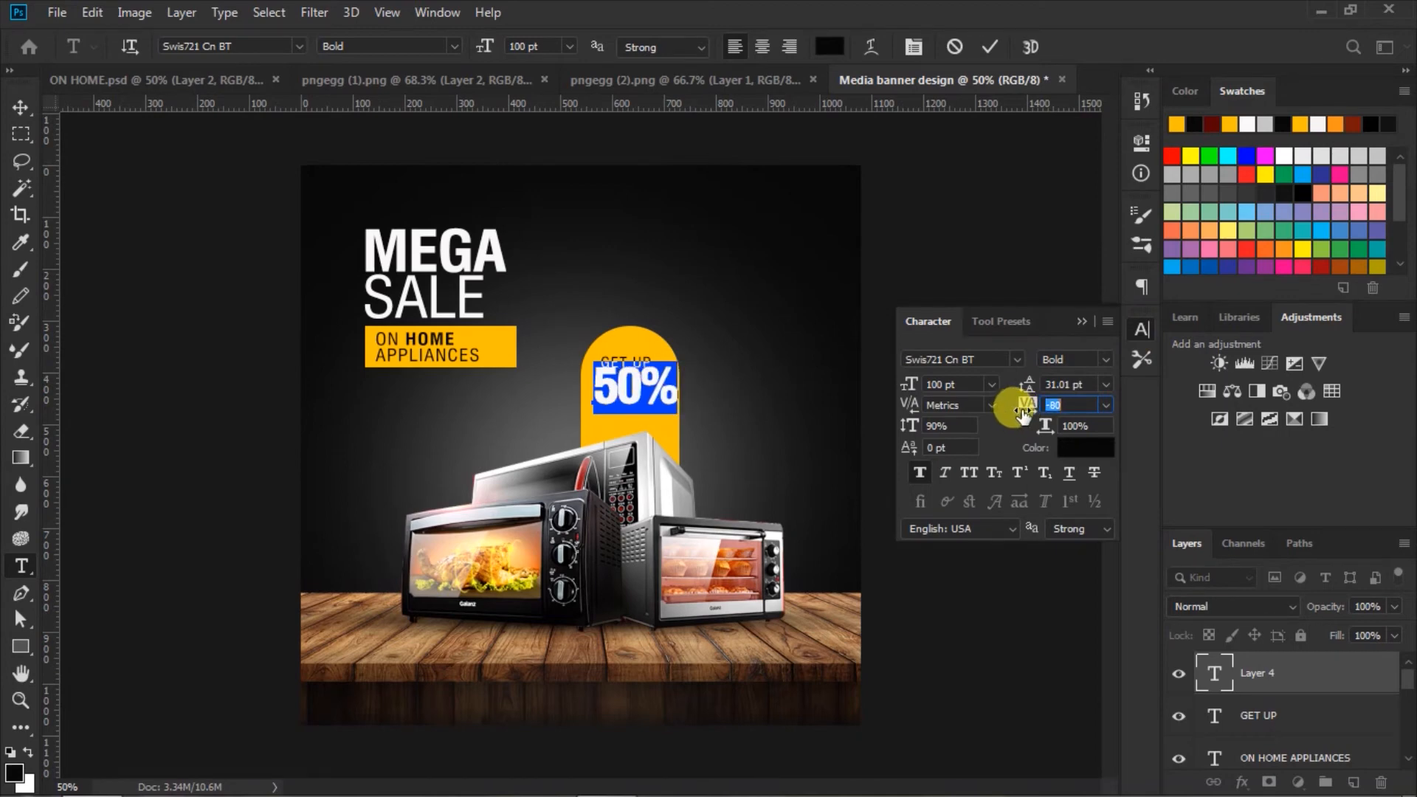
# Step: Set only the percent sign to the Roman style without faux bold, and commit the text
pyautogui.moveTo(639, 387); pyautogui.dragTo(696, 381)
pyautogui.click(1105, 360)
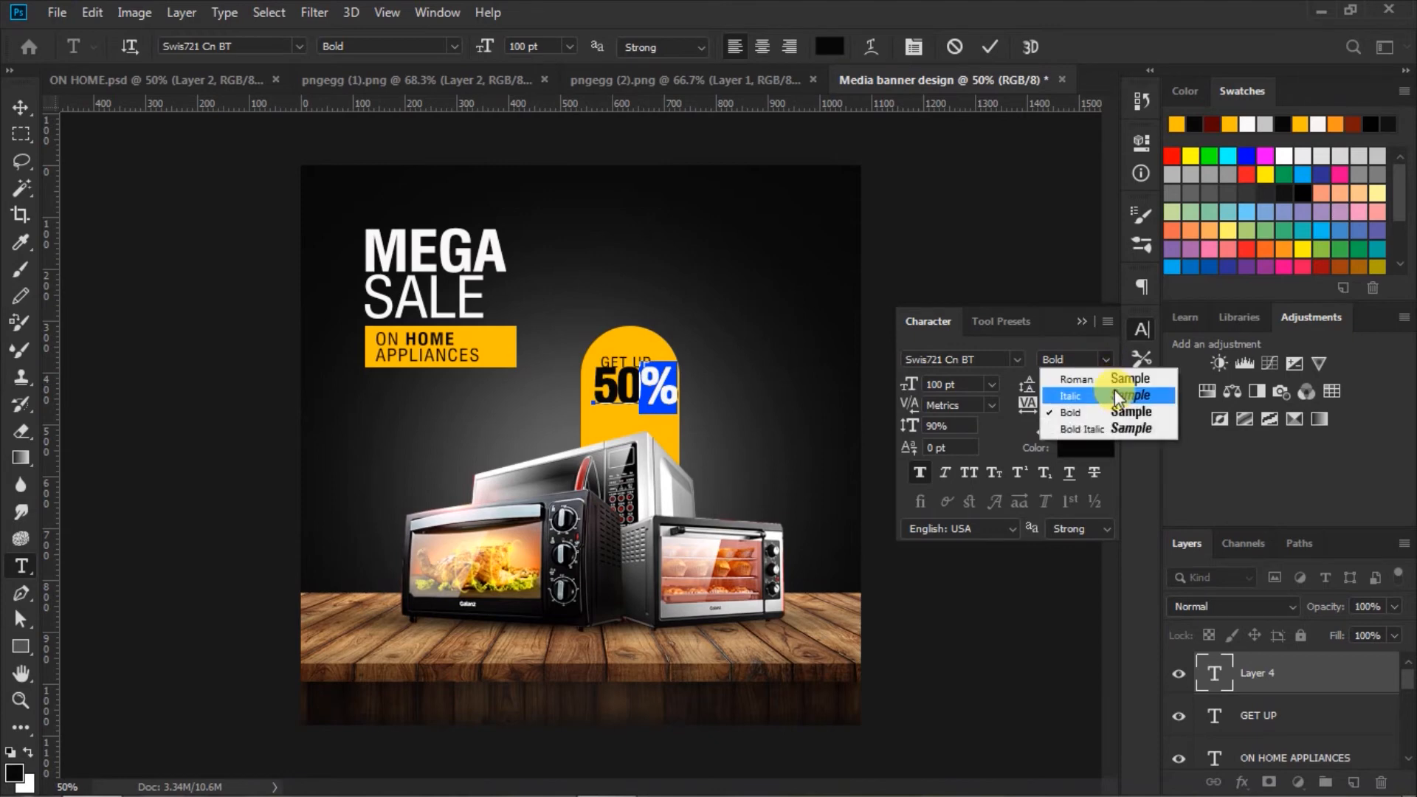
pyautogui.click(1123, 378)
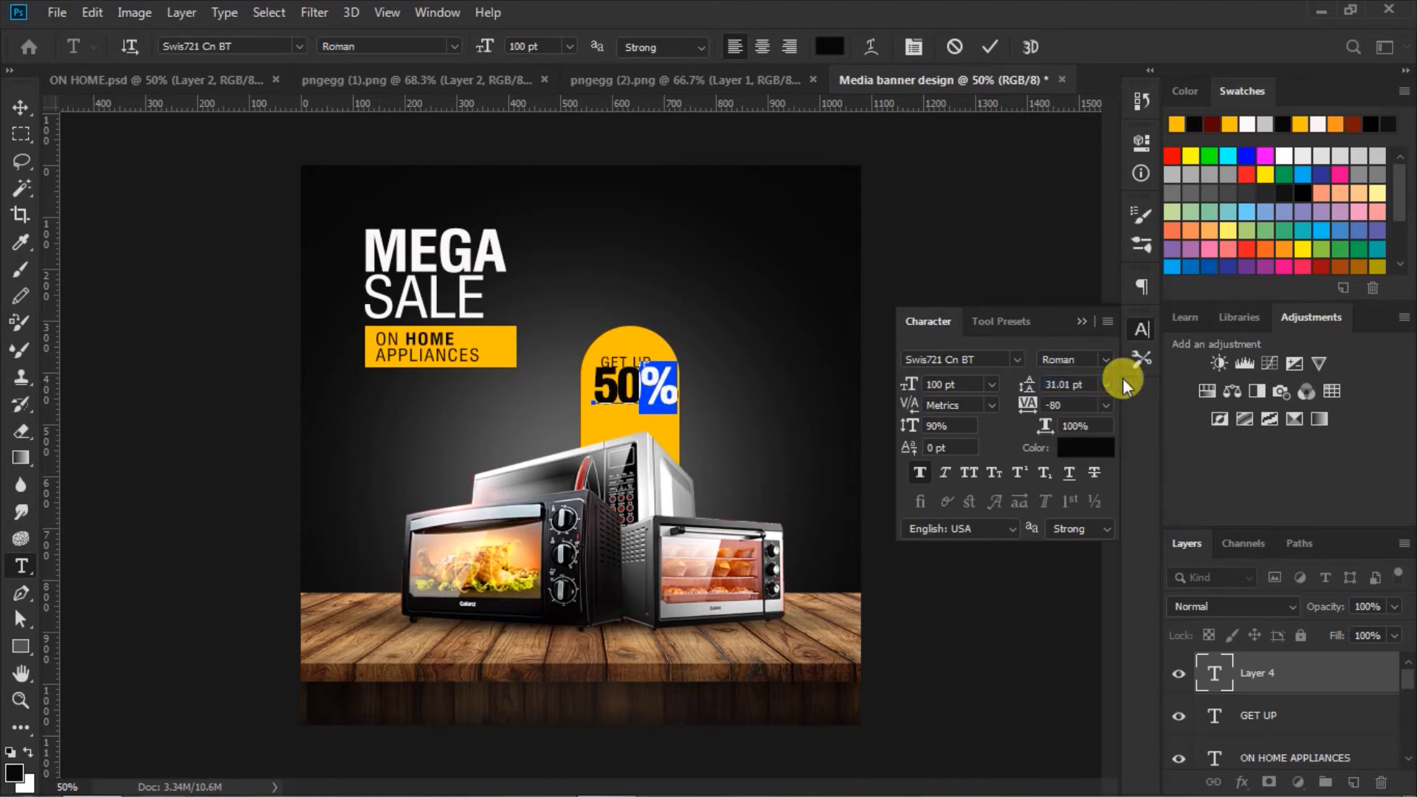
pyautogui.click(920, 471)
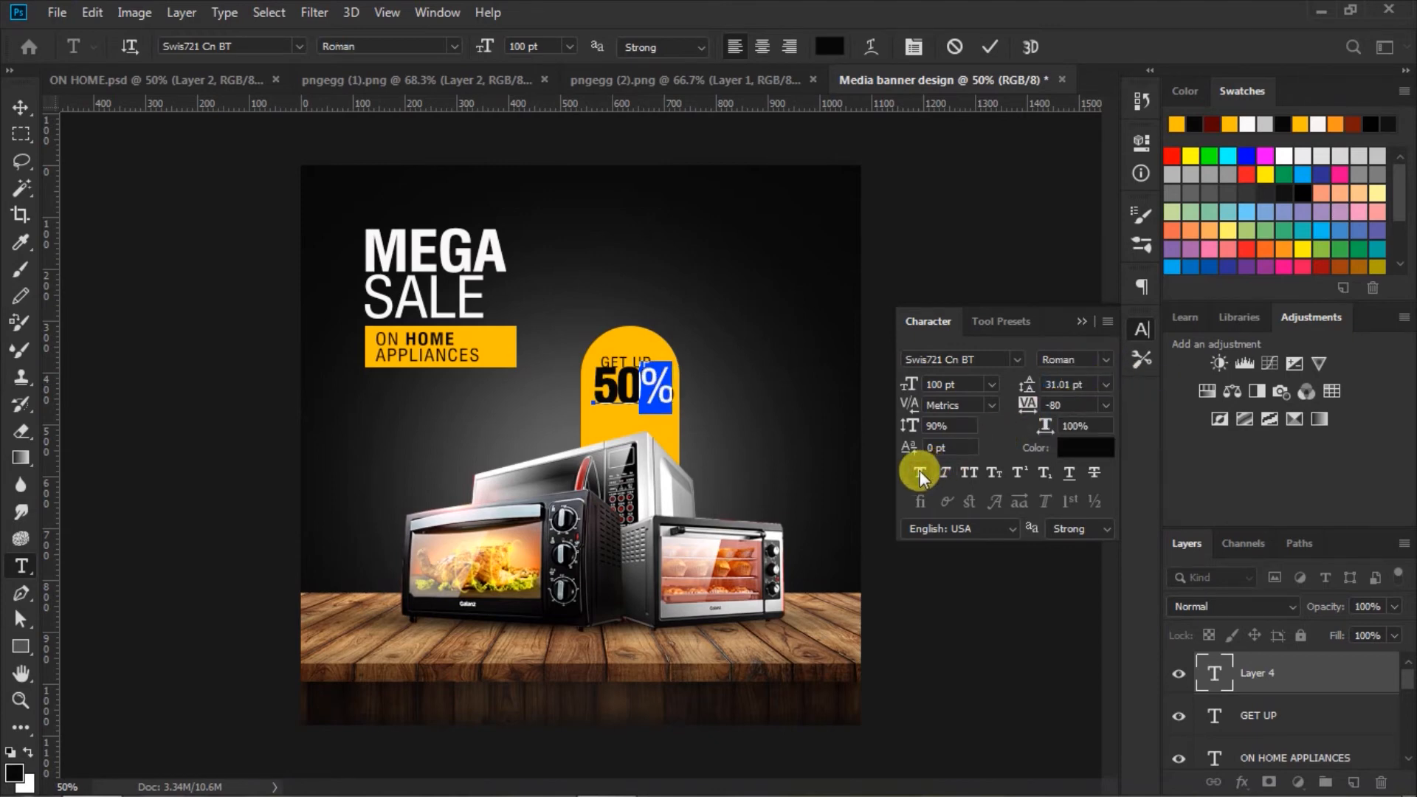
pyautogui.click(1082, 324)
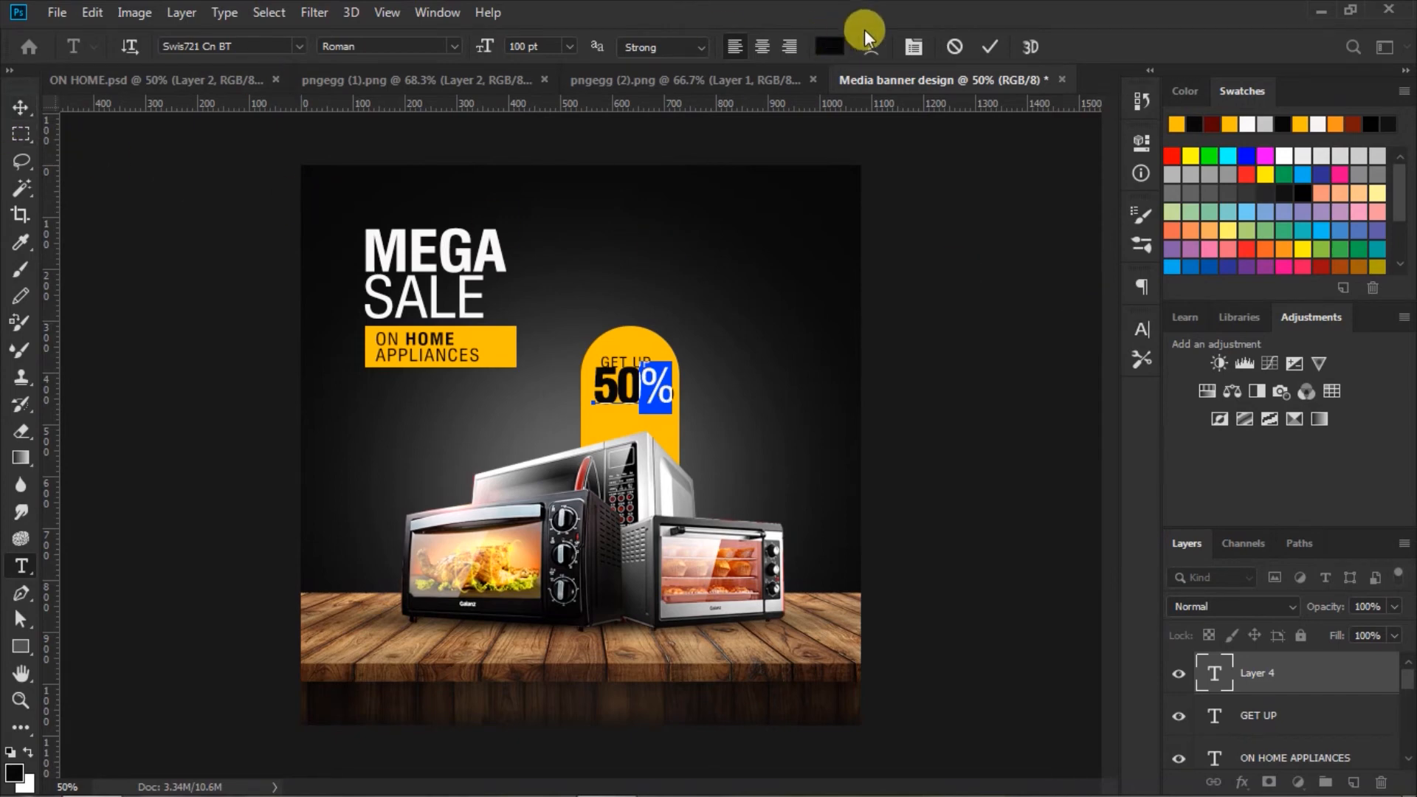
pyautogui.click(992, 46)
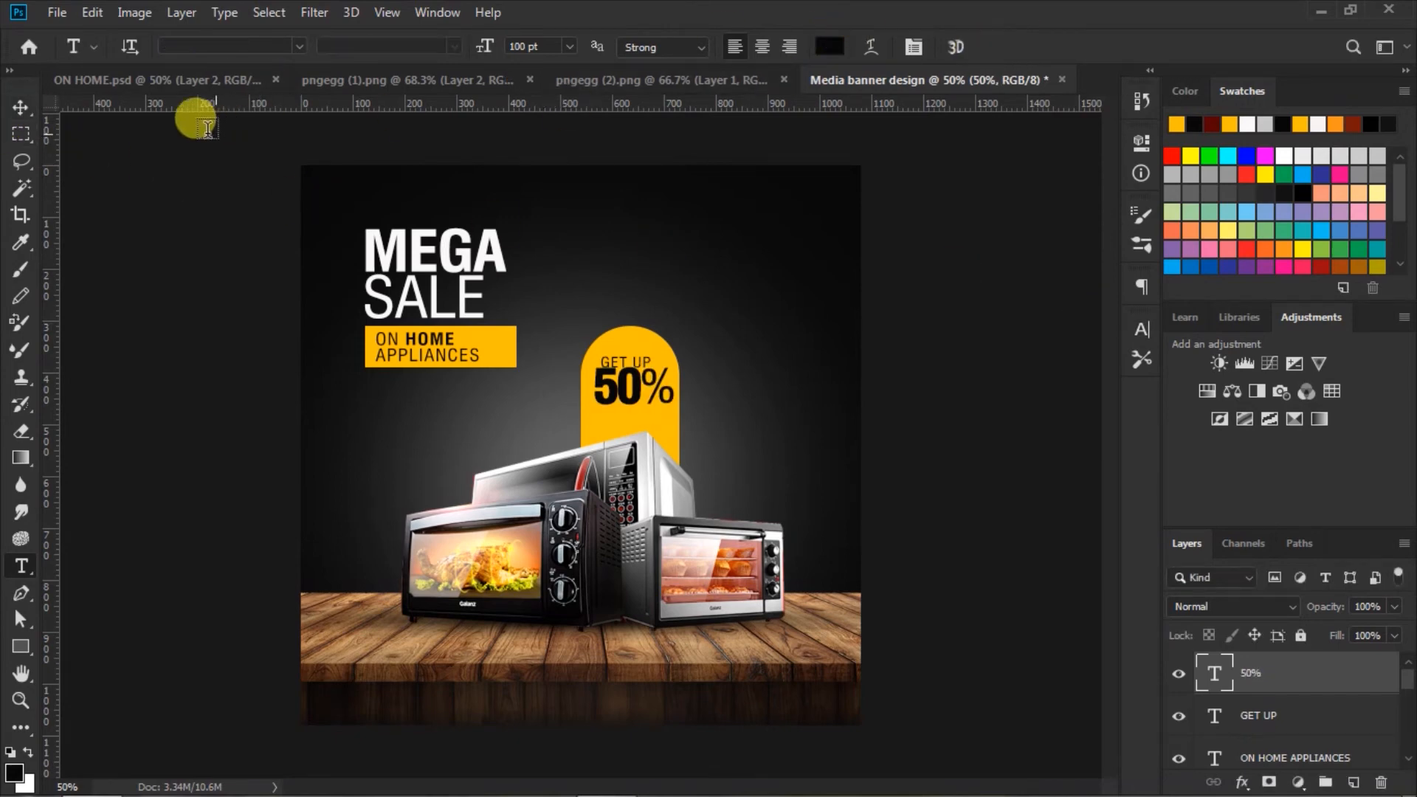
# Step: Move the 50% text slightly down so it clears GET UP, and deselect it
pyautogui.click(19, 117)
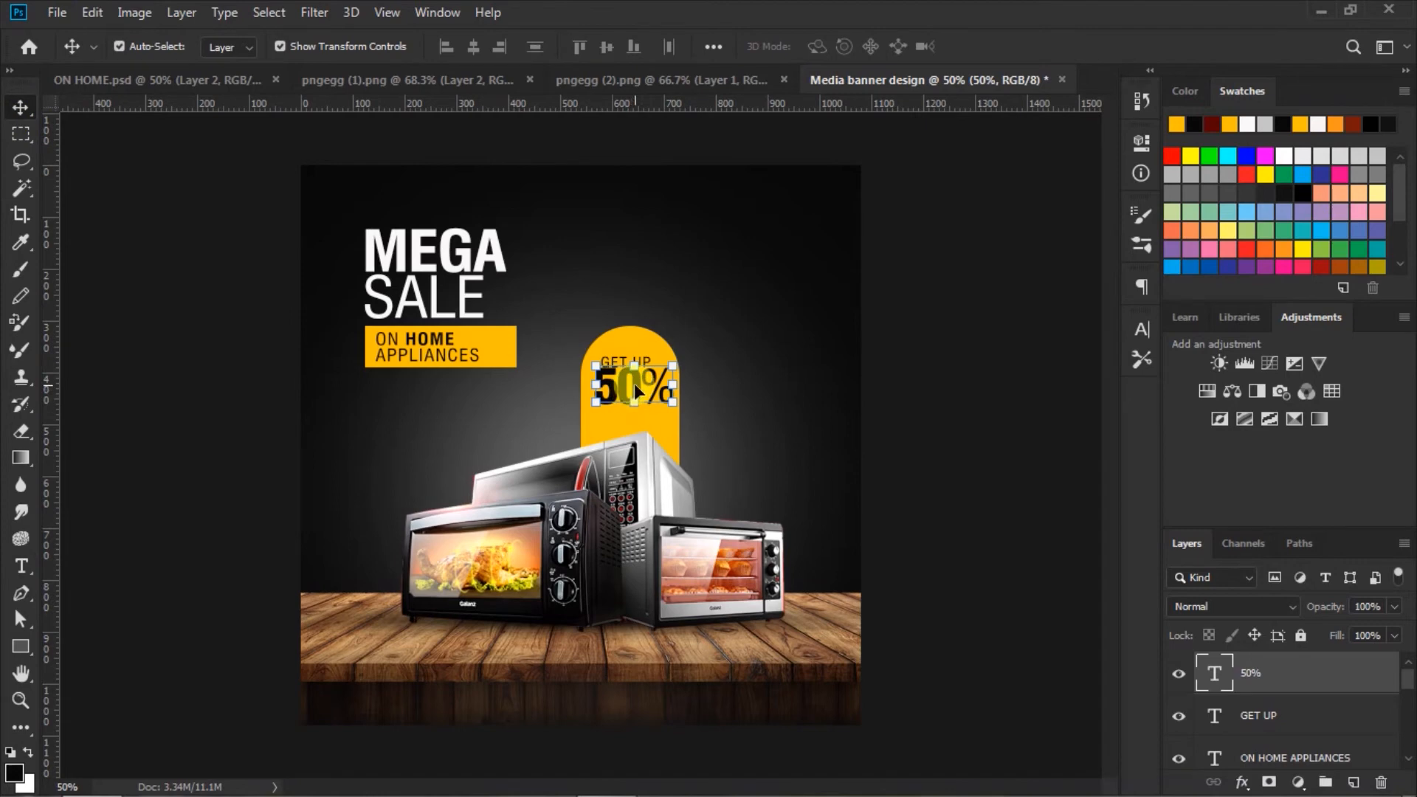
pyautogui.moveTo(635, 387); pyautogui.dragTo(634, 395)
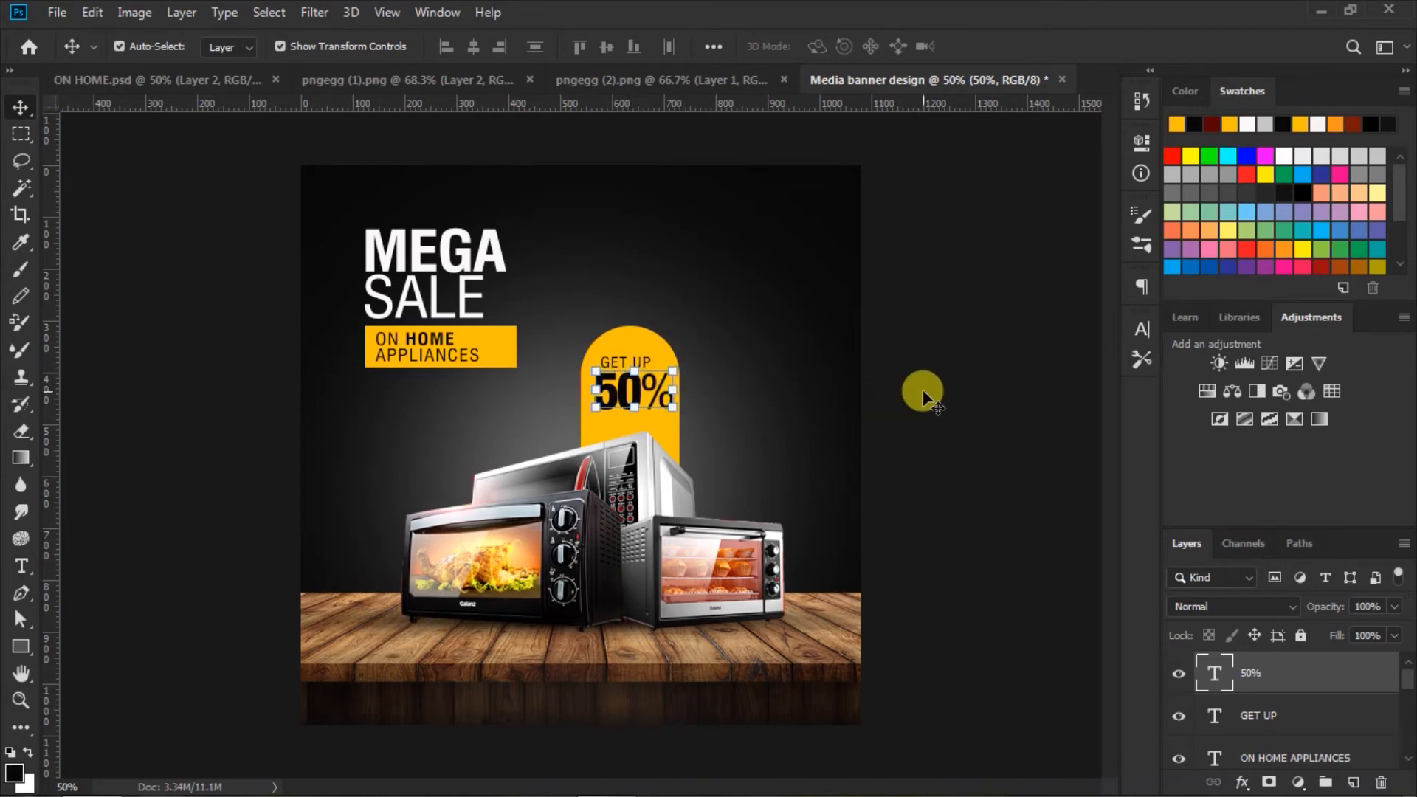
pyautogui.click(942, 396)
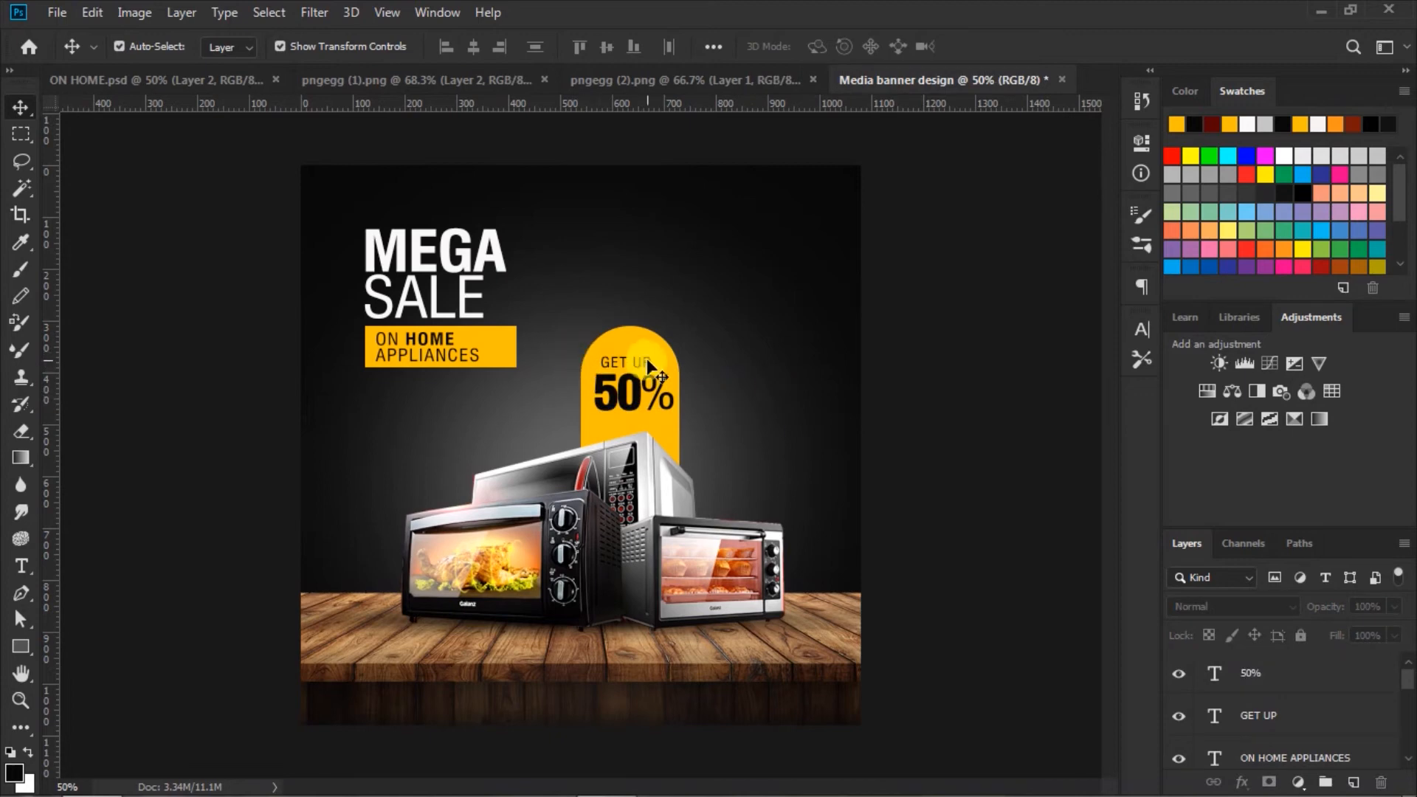
# Step: Duplicate the GET UP text layer and place the copy directly below the 50% text
pyautogui.click(612, 363)
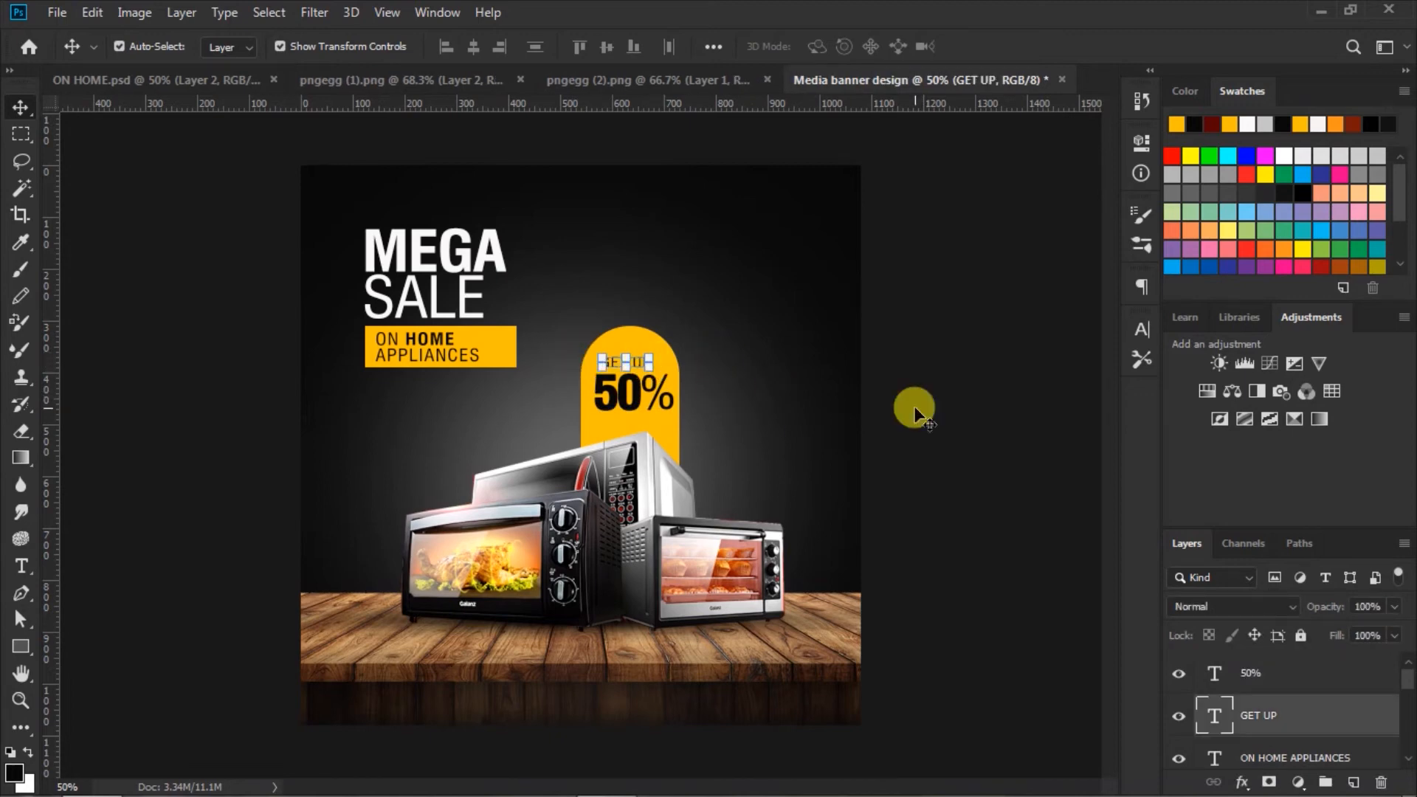
pyautogui.hotkey('ctrl', 'j')
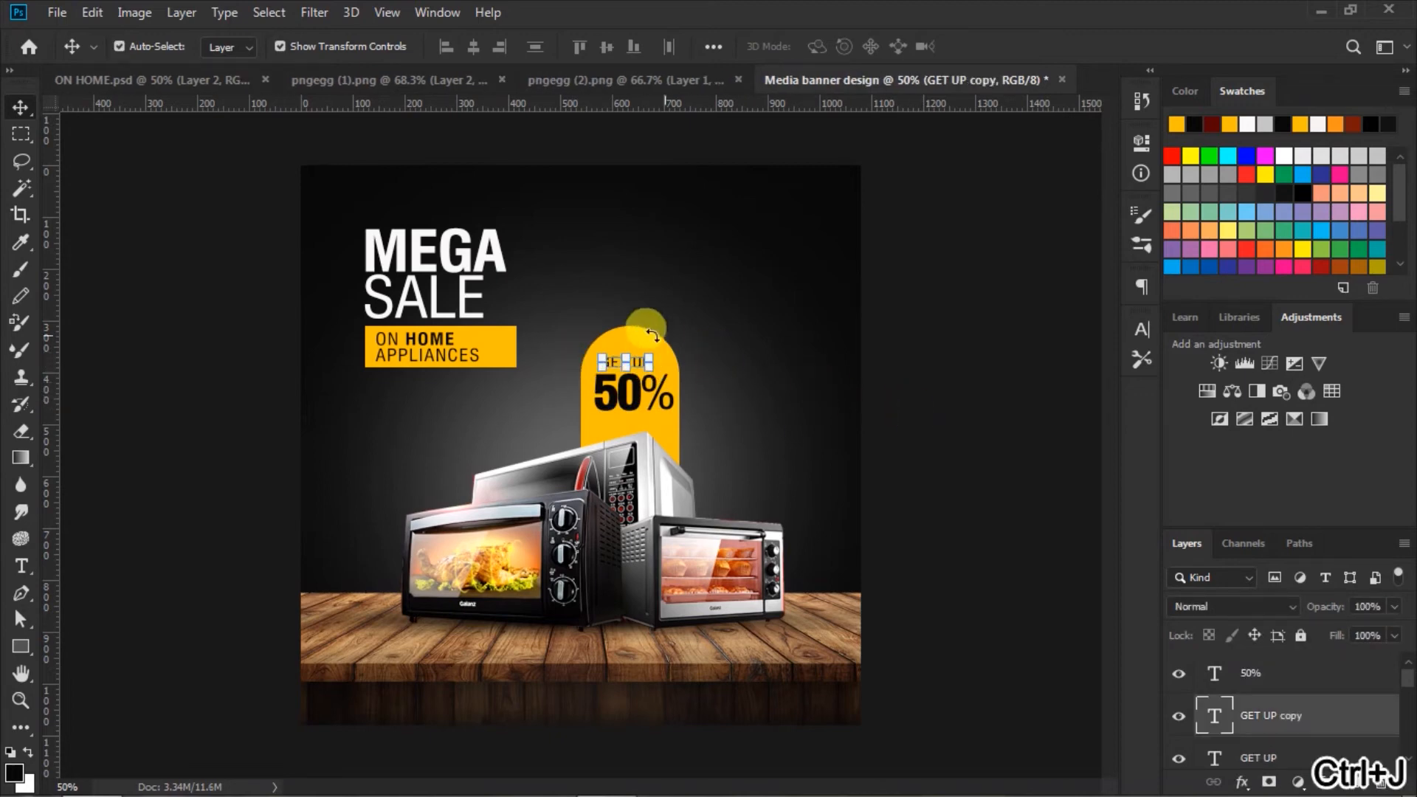
pyautogui.moveTo(636, 361); pyautogui.dragTo(640, 422)
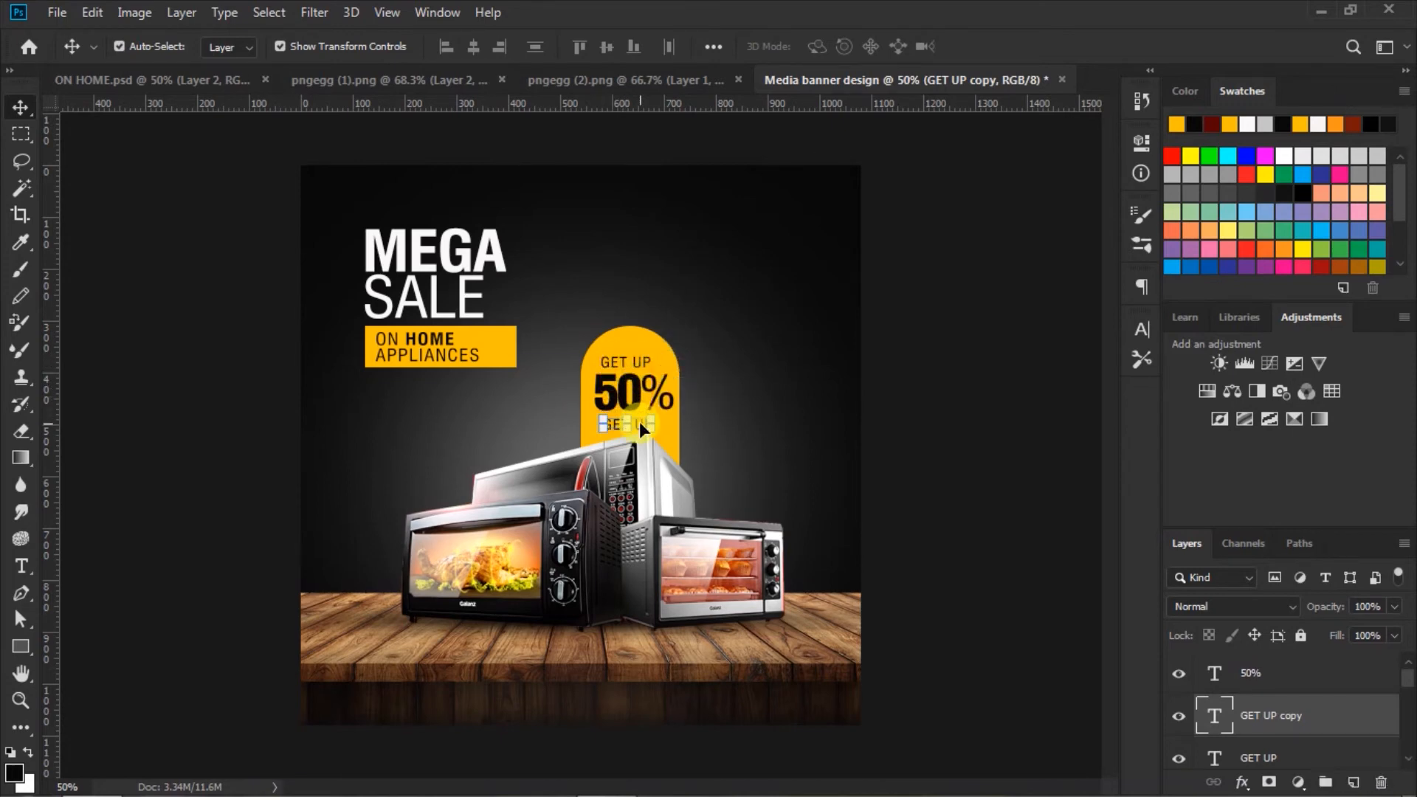
# Step: Replace the wording of the copied text below 50% with OFF and nudge it up slightly
pyautogui.click(28, 568)
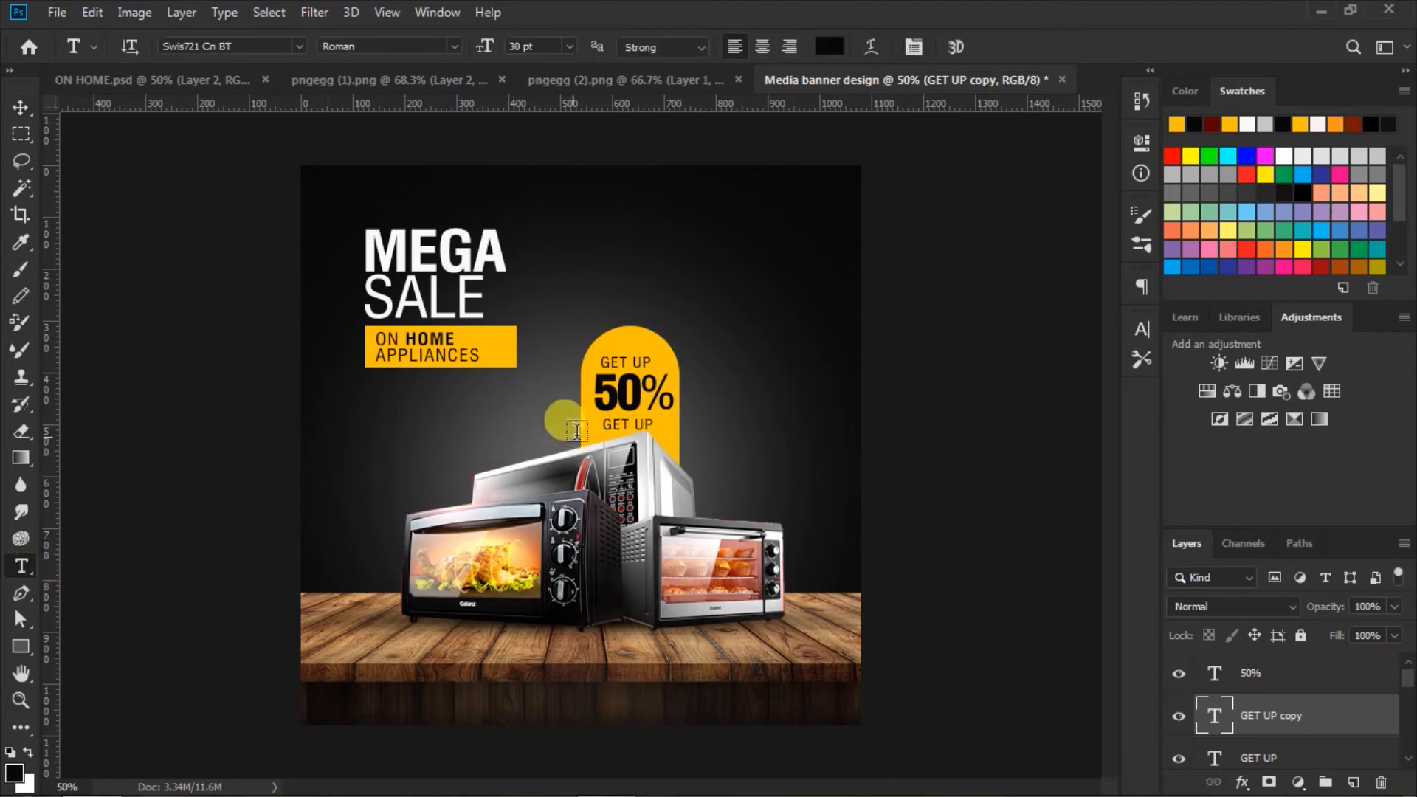
pyautogui.moveTo(605, 425); pyautogui.dragTo(874, 440)
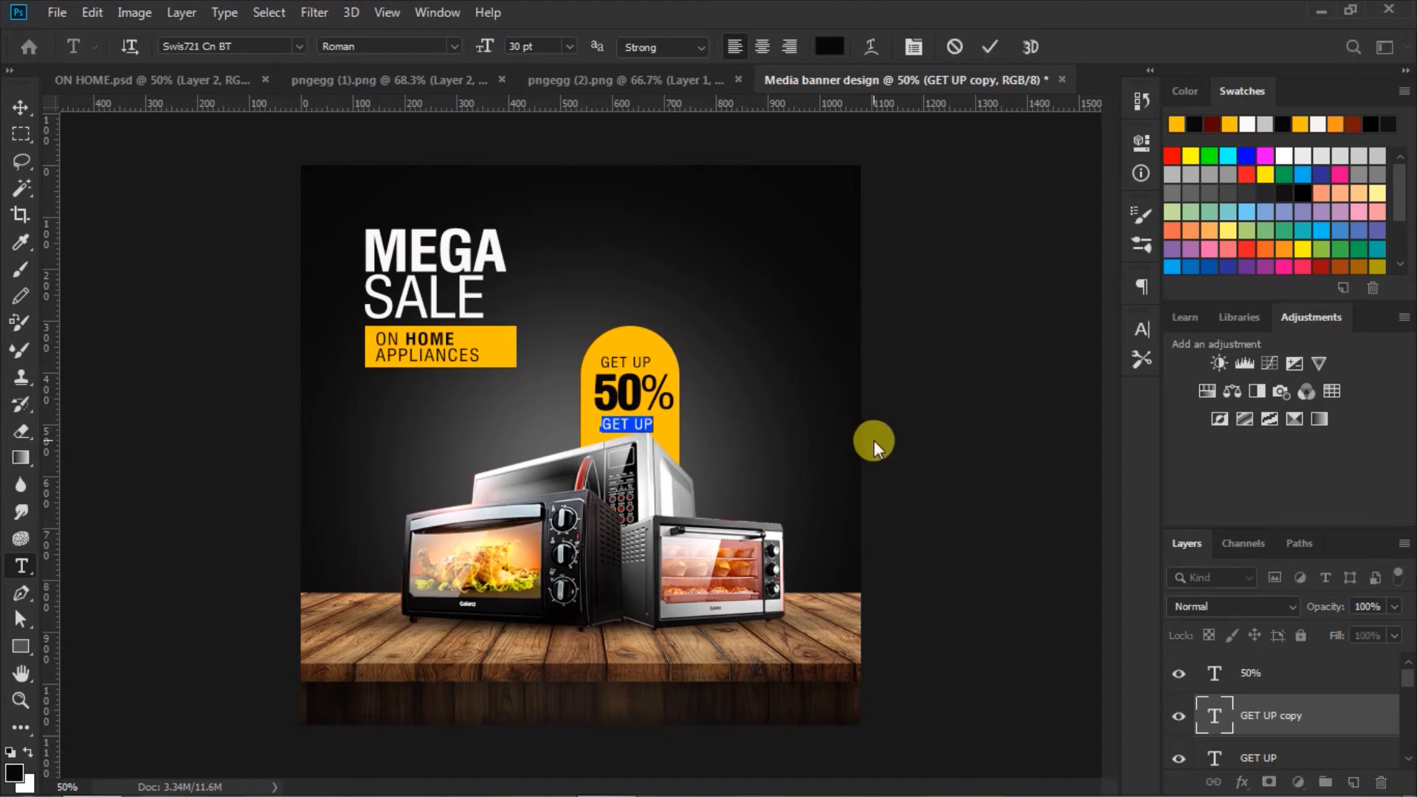
pyautogui.press('BackSpace')
pyautogui.write('OFF')
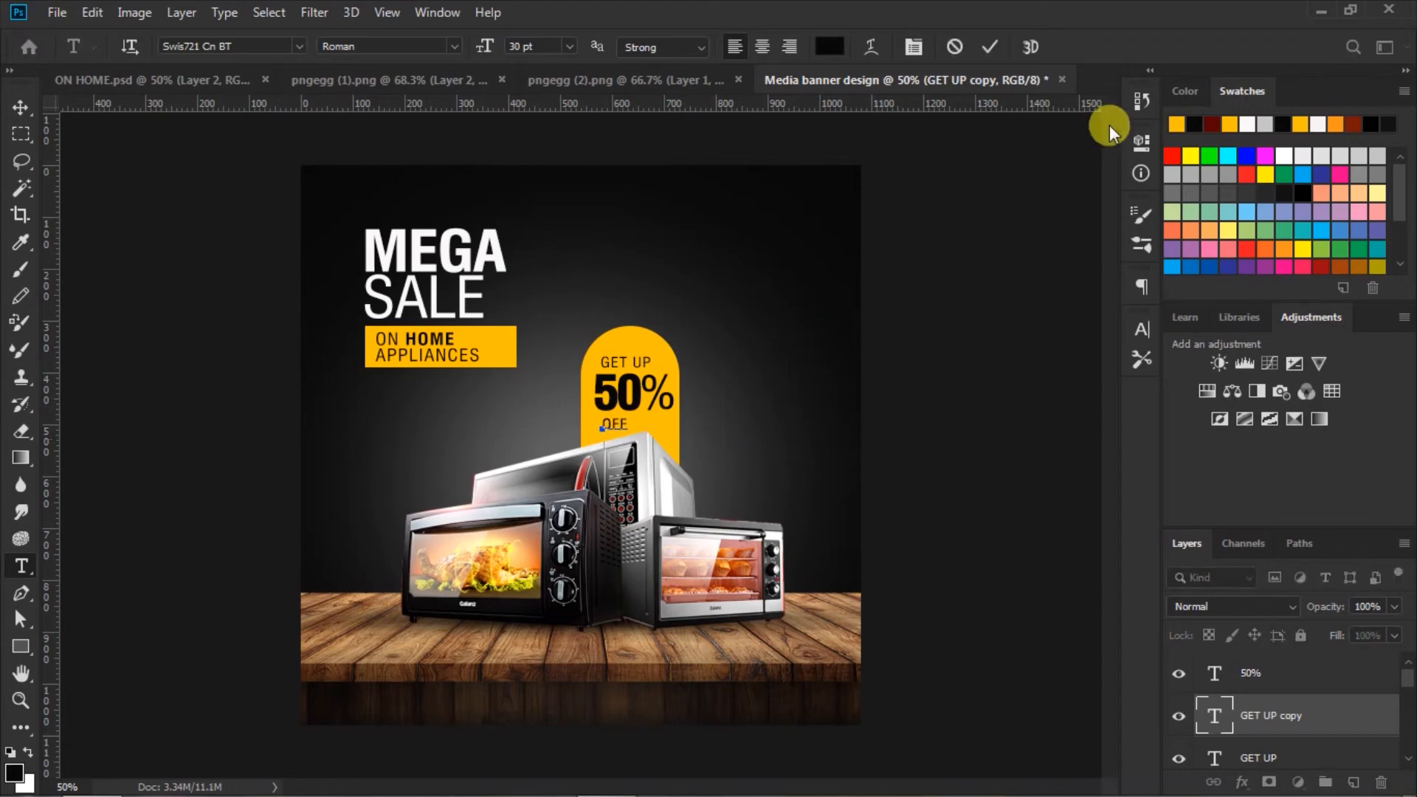
pyautogui.click(993, 46)
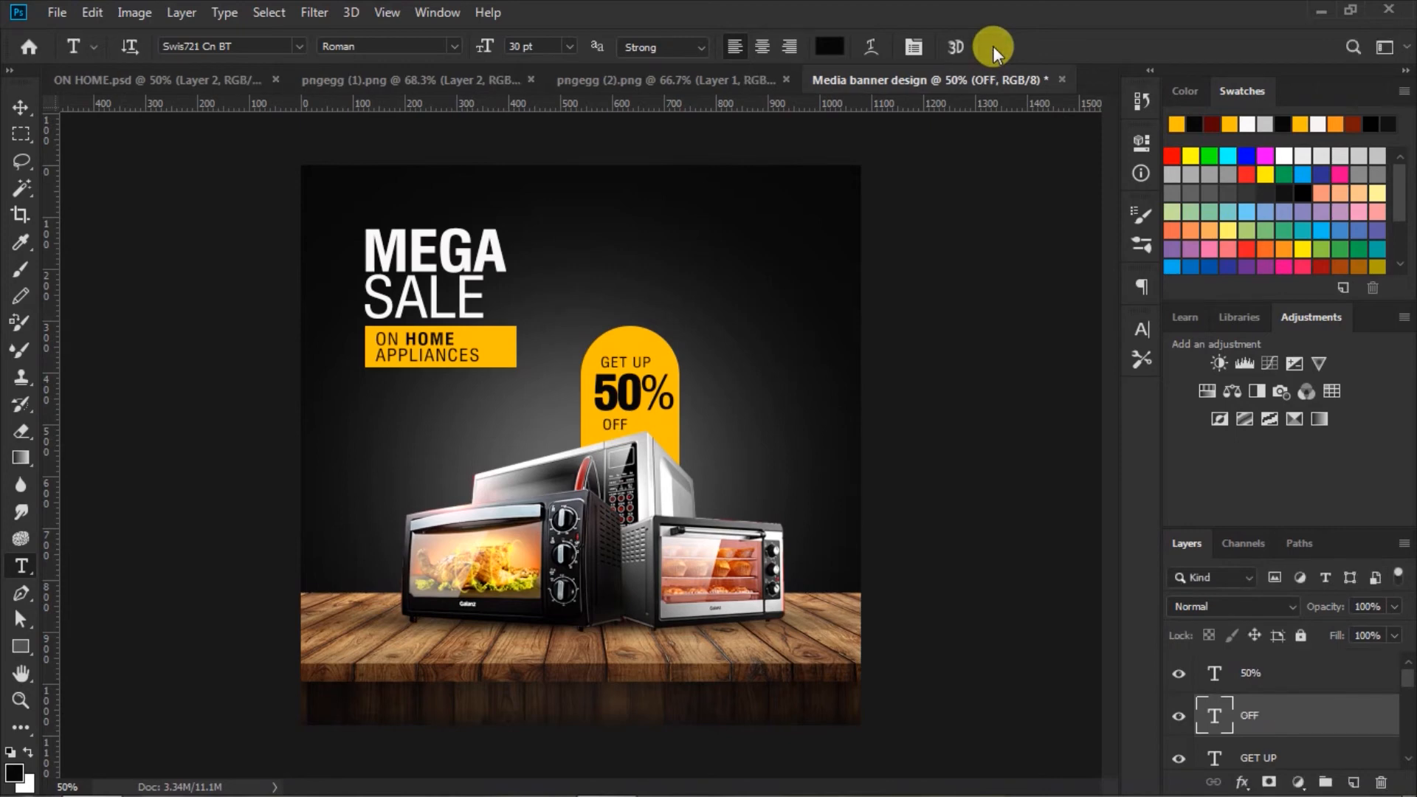
pyautogui.click(20, 108)
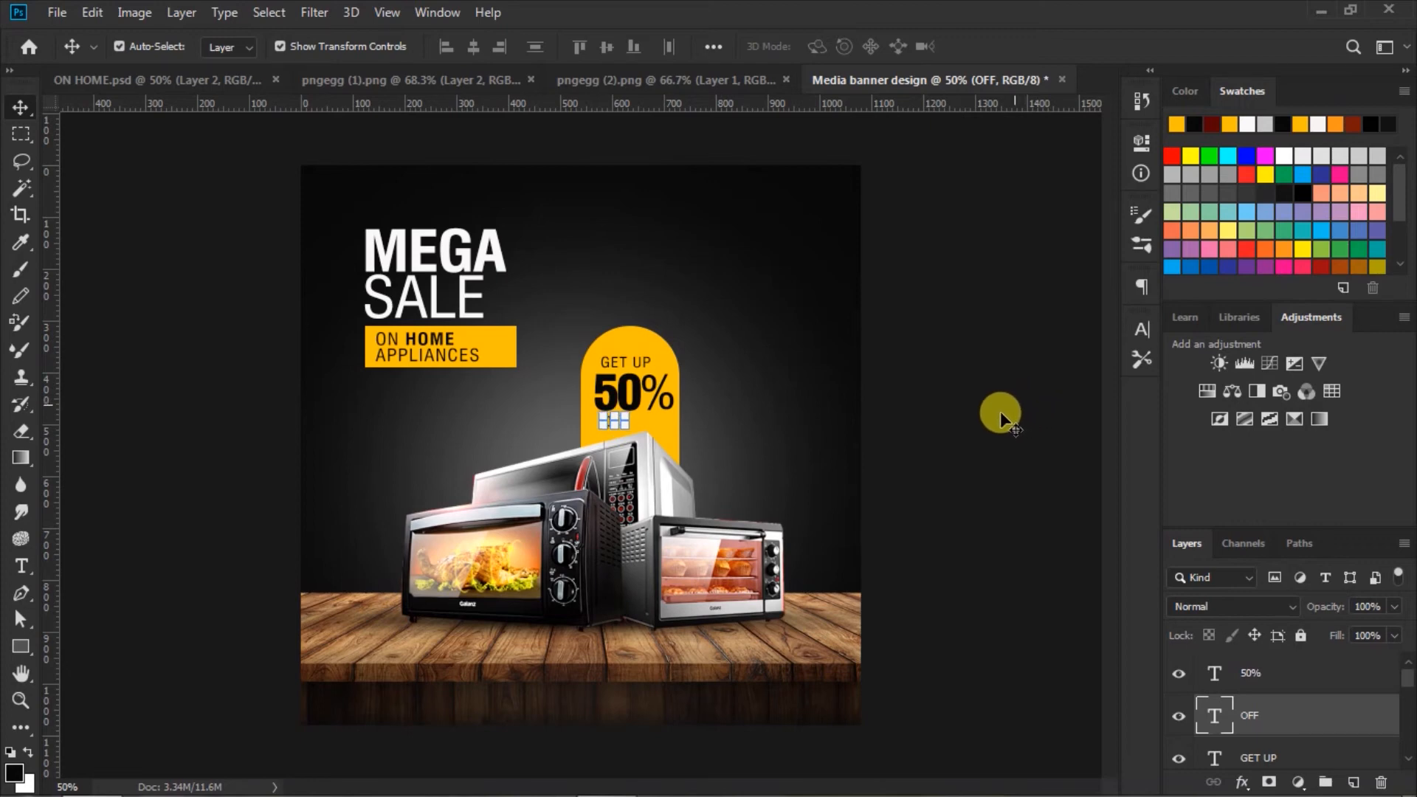
# Step: Align the GET UP, OFF and 50% text layers on their horizontal centers
pyautogui.click(1277, 757)
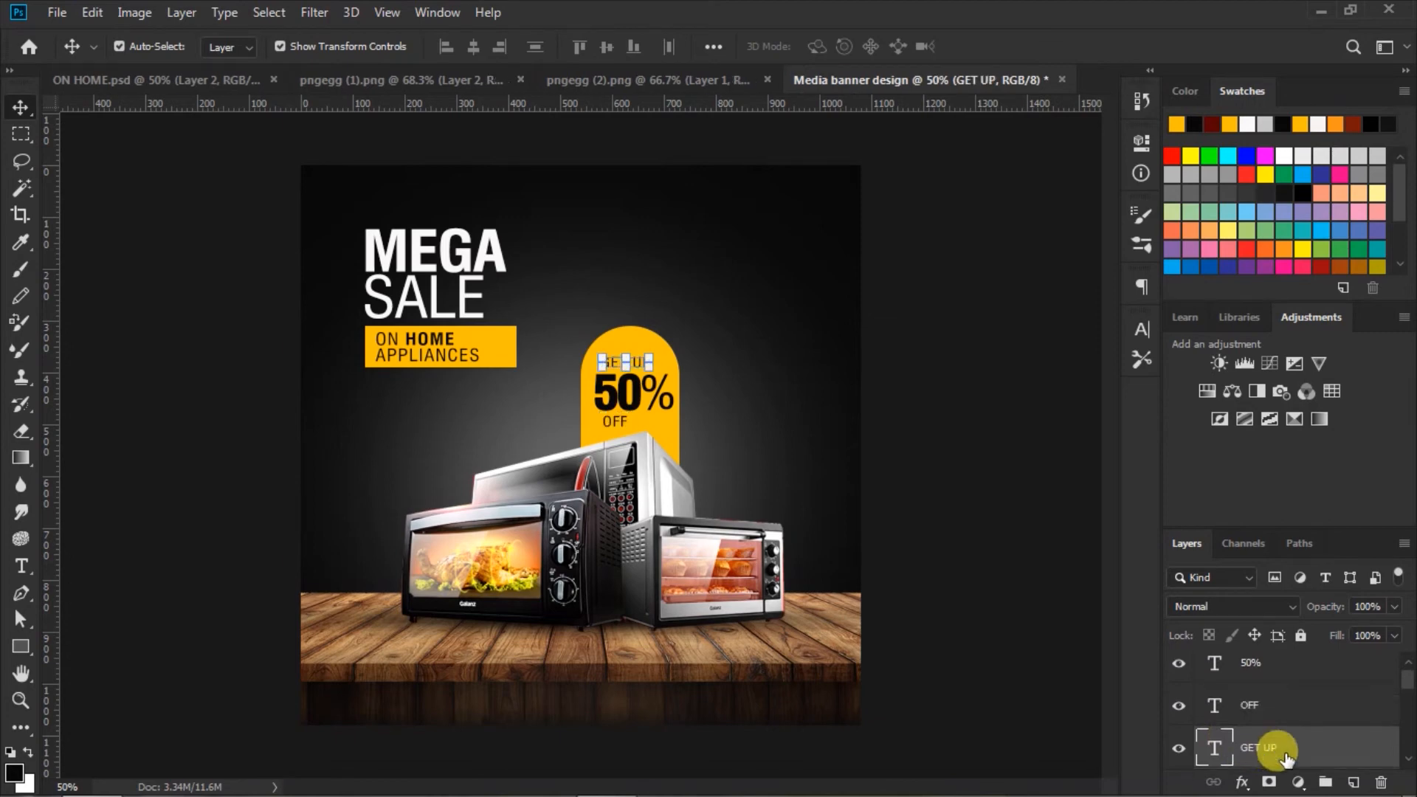
pyautogui.keyDown('shift'); pyautogui.click(1288, 664); pyautogui.keyUp('shift')
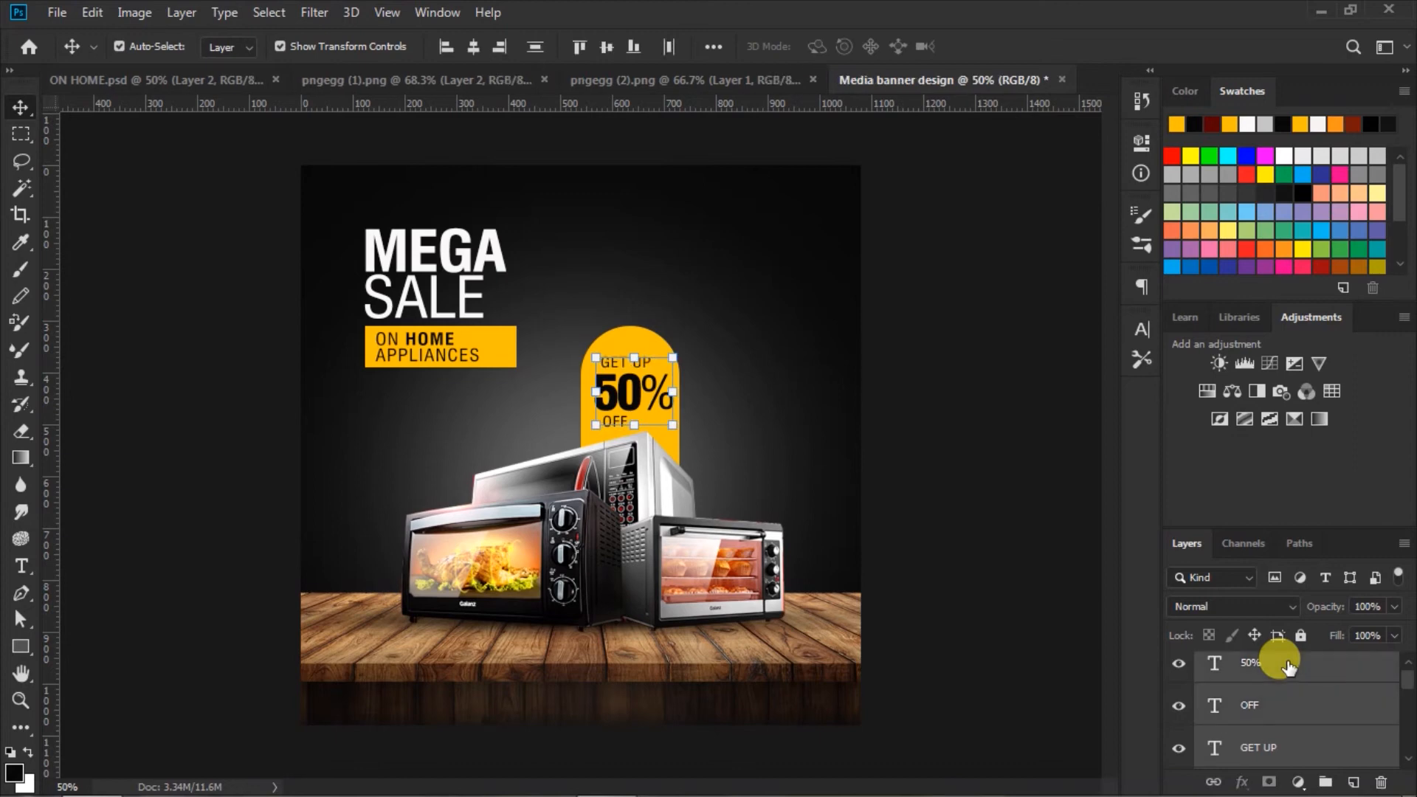
pyautogui.click(474, 47)
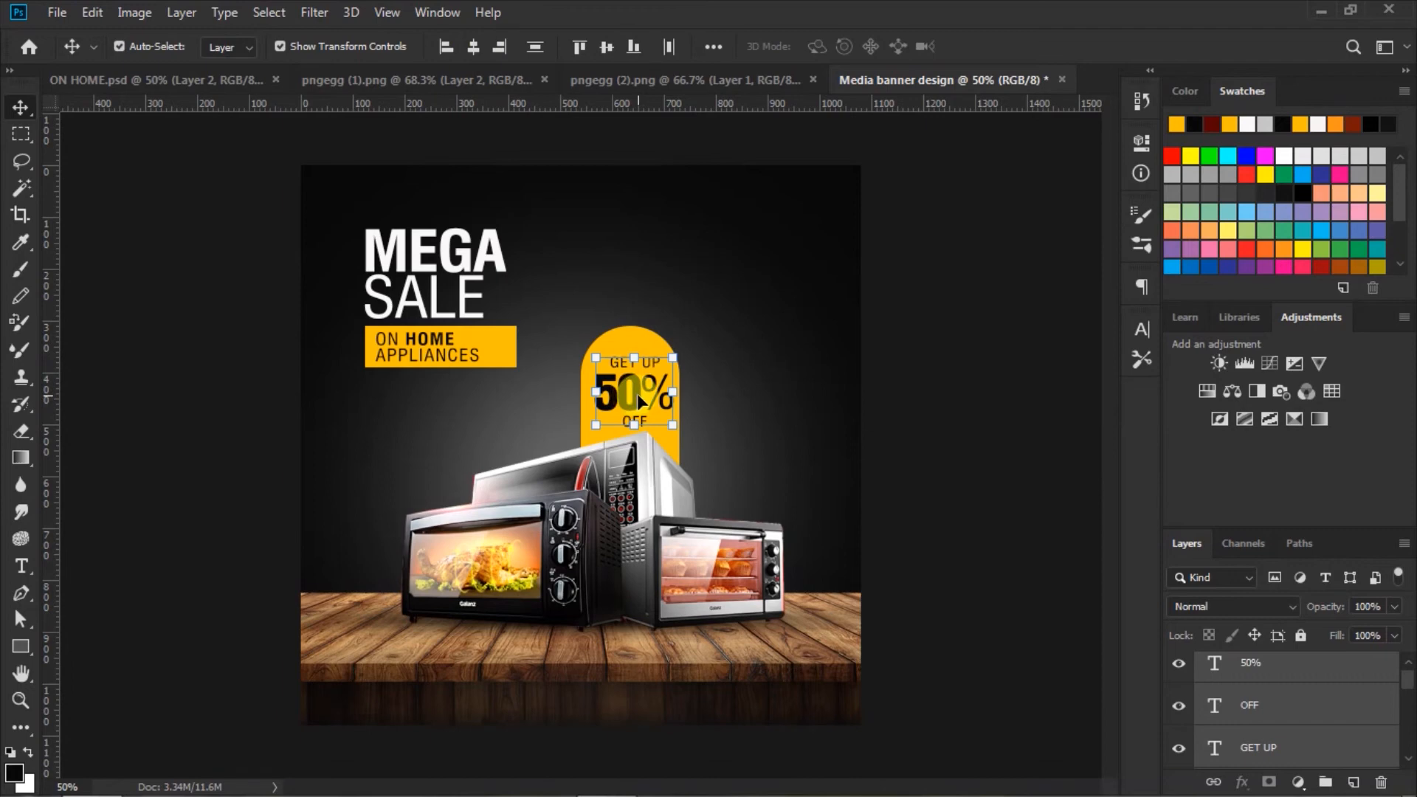
# Step: Center the GET UP, 50% and OFF text group inside the yellow offer tag by moving it slightly left, and deselect it
pyautogui.moveTo(638, 396); pyautogui.dragTo(635, 398)
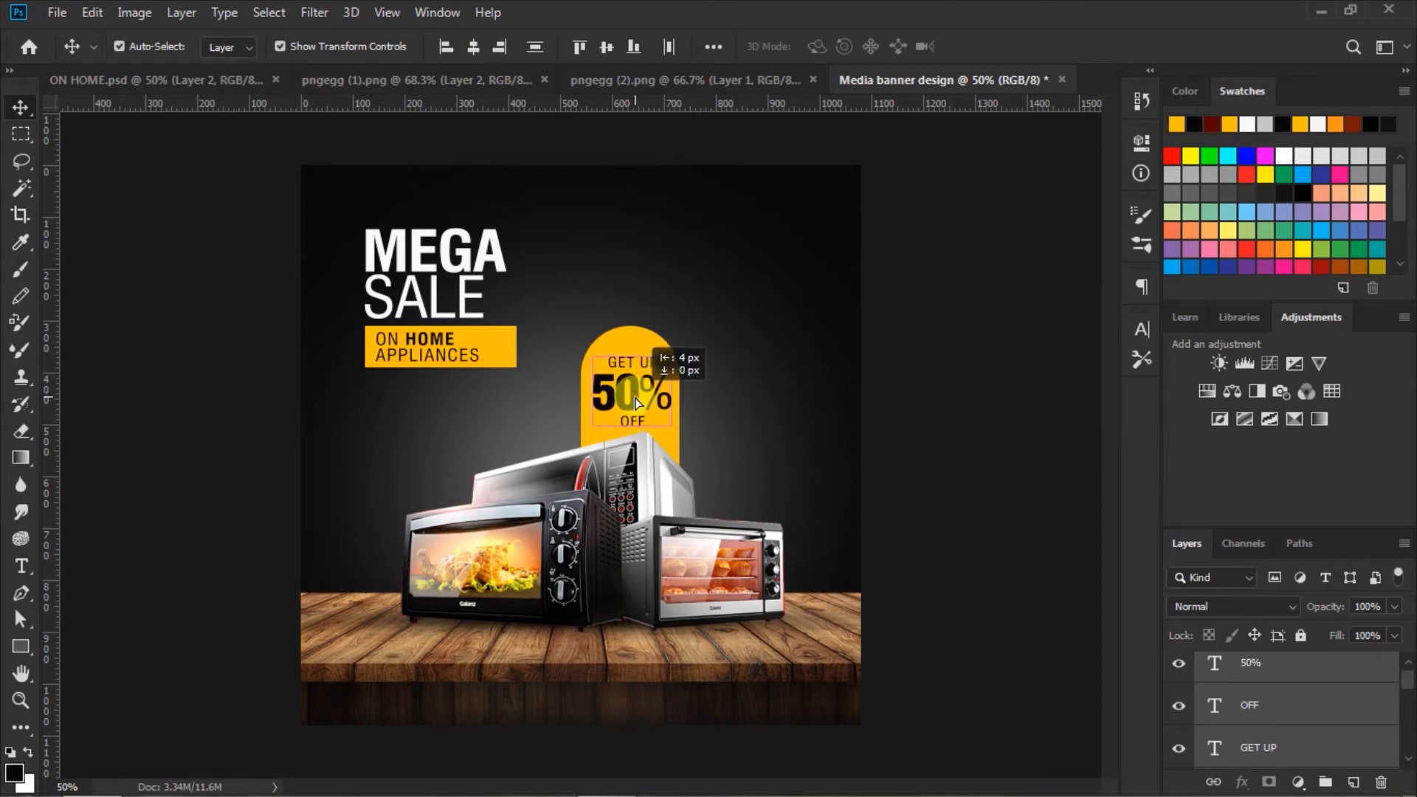
pyautogui.moveTo(636, 402); pyautogui.dragTo(636, 402)
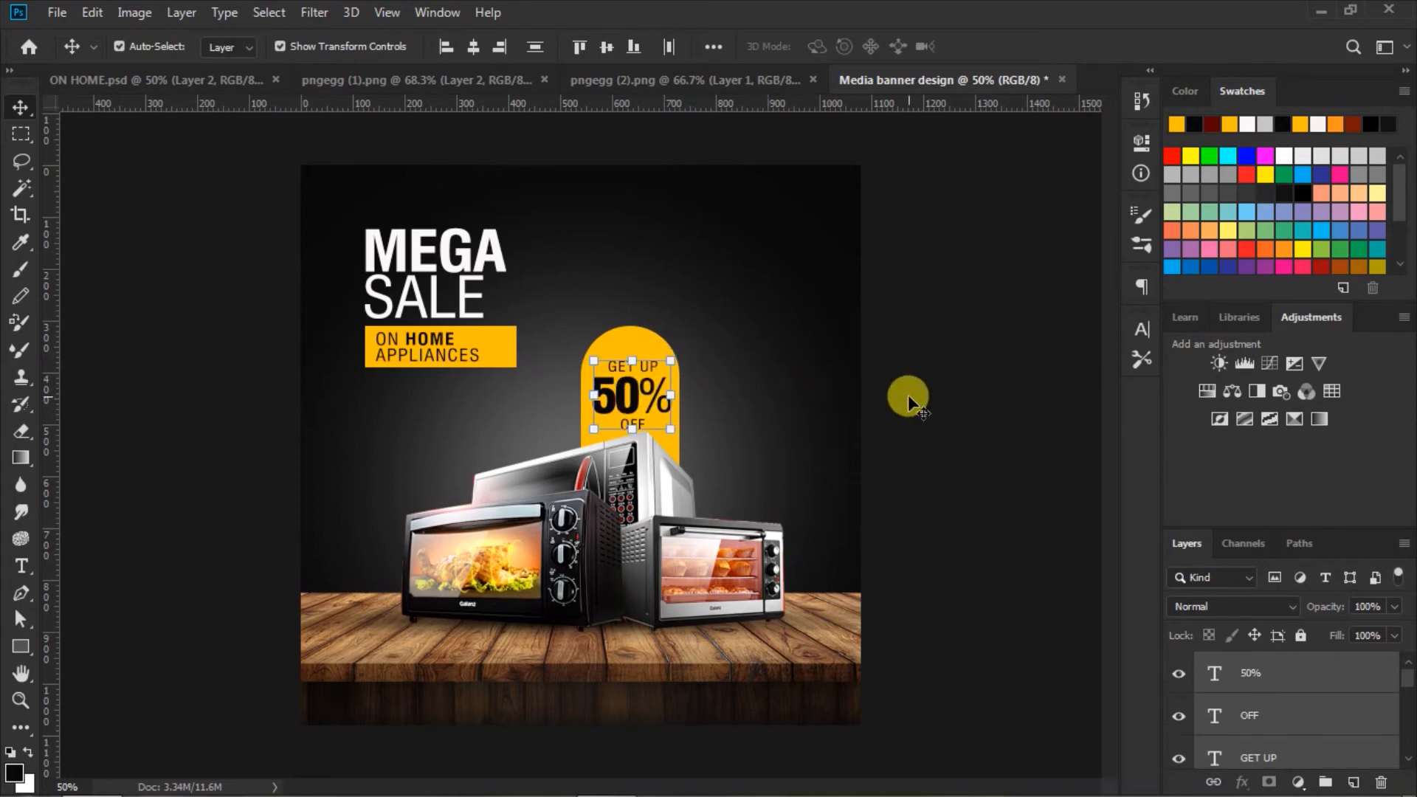
pyautogui.press('Left')
pyautogui.press('Left')
pyautogui.press('Left')
pyautogui.press('Left')
pyautogui.press('Left')
pyautogui.press('Left')
pyautogui.press('Up')
pyautogui.press('Up')
pyautogui.press('Up')
pyautogui.click(944, 400)
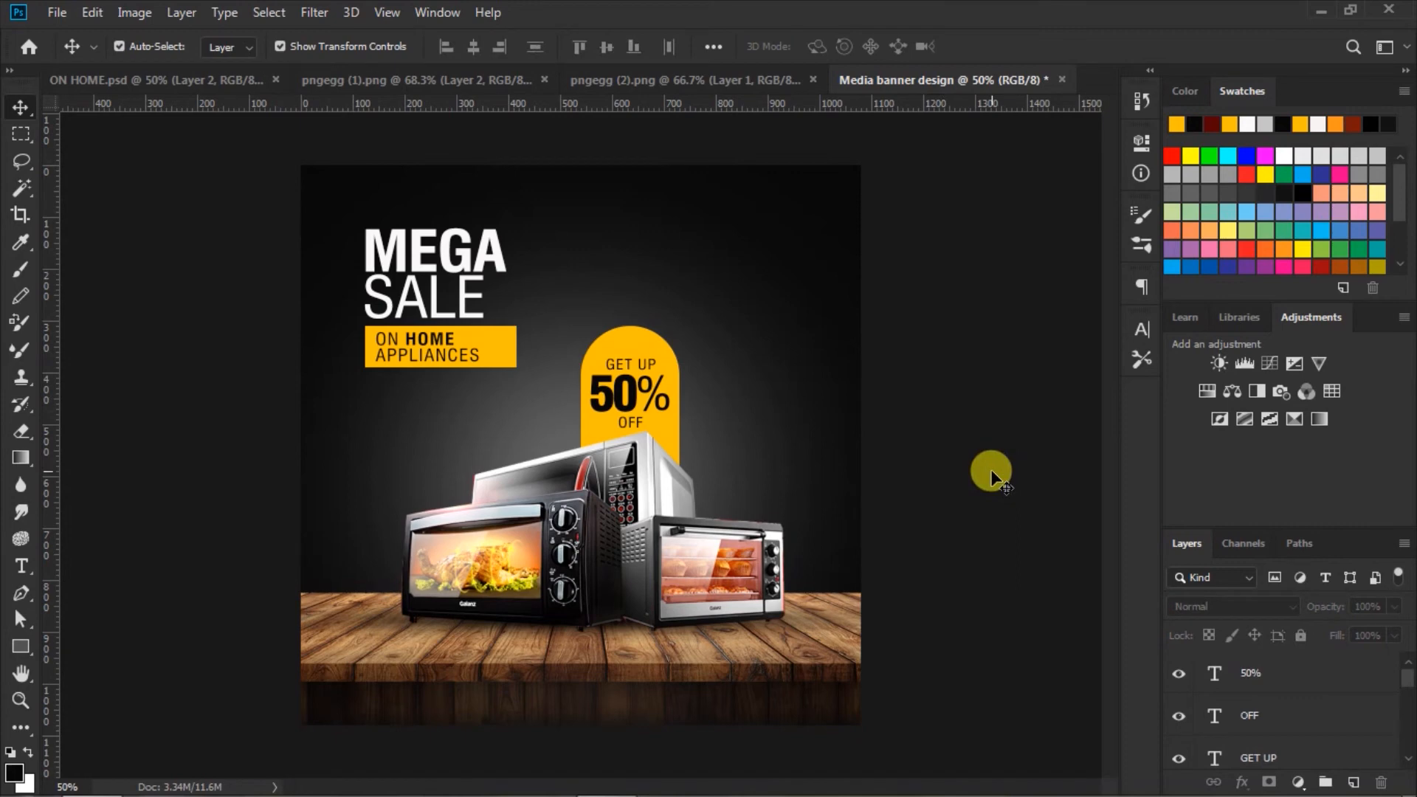
# Step: Draw a yellow rectangle about 192 × 54 px above the small oven and round all its corners to 27 px
pyautogui.click(21, 647)
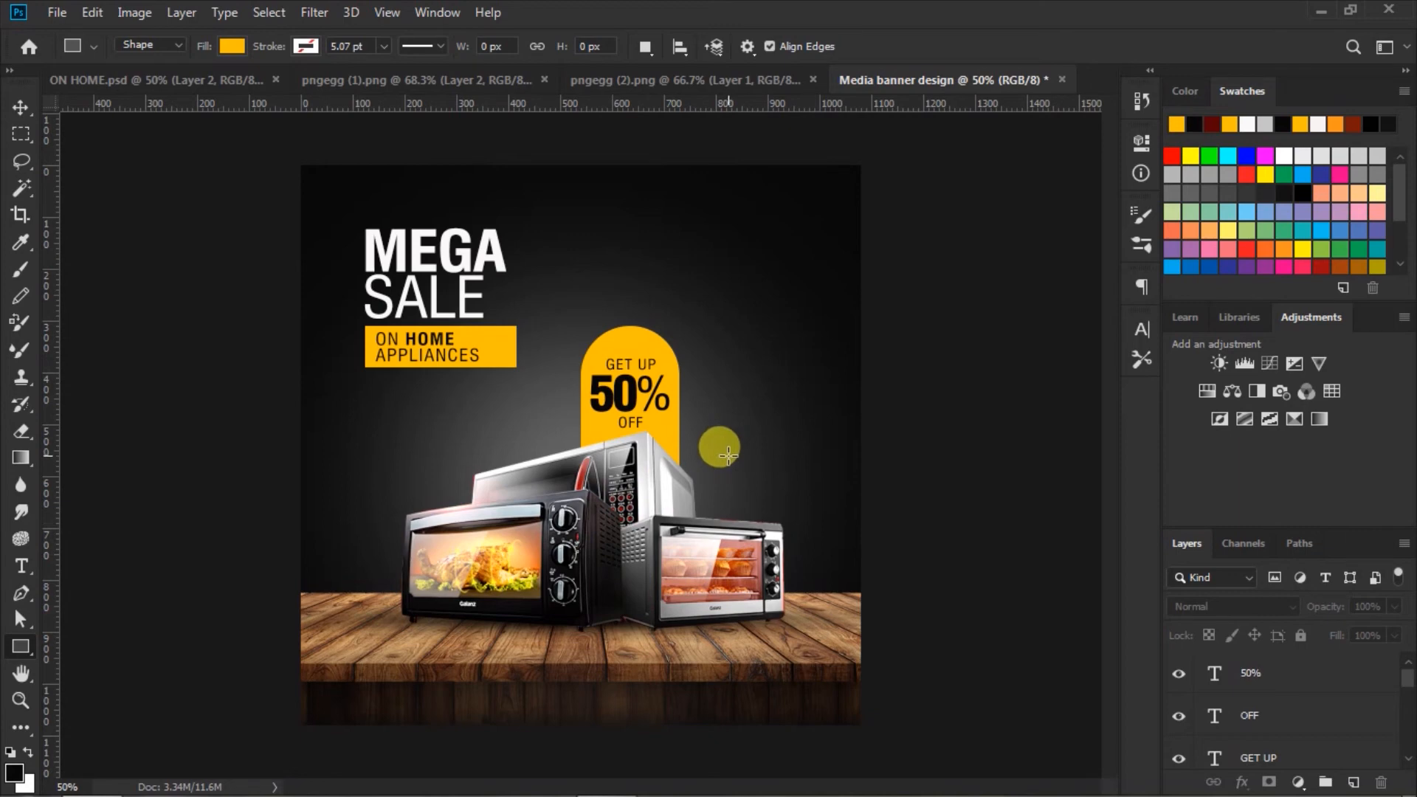
pyautogui.moveTo(732, 465); pyautogui.dragTo(826, 491)
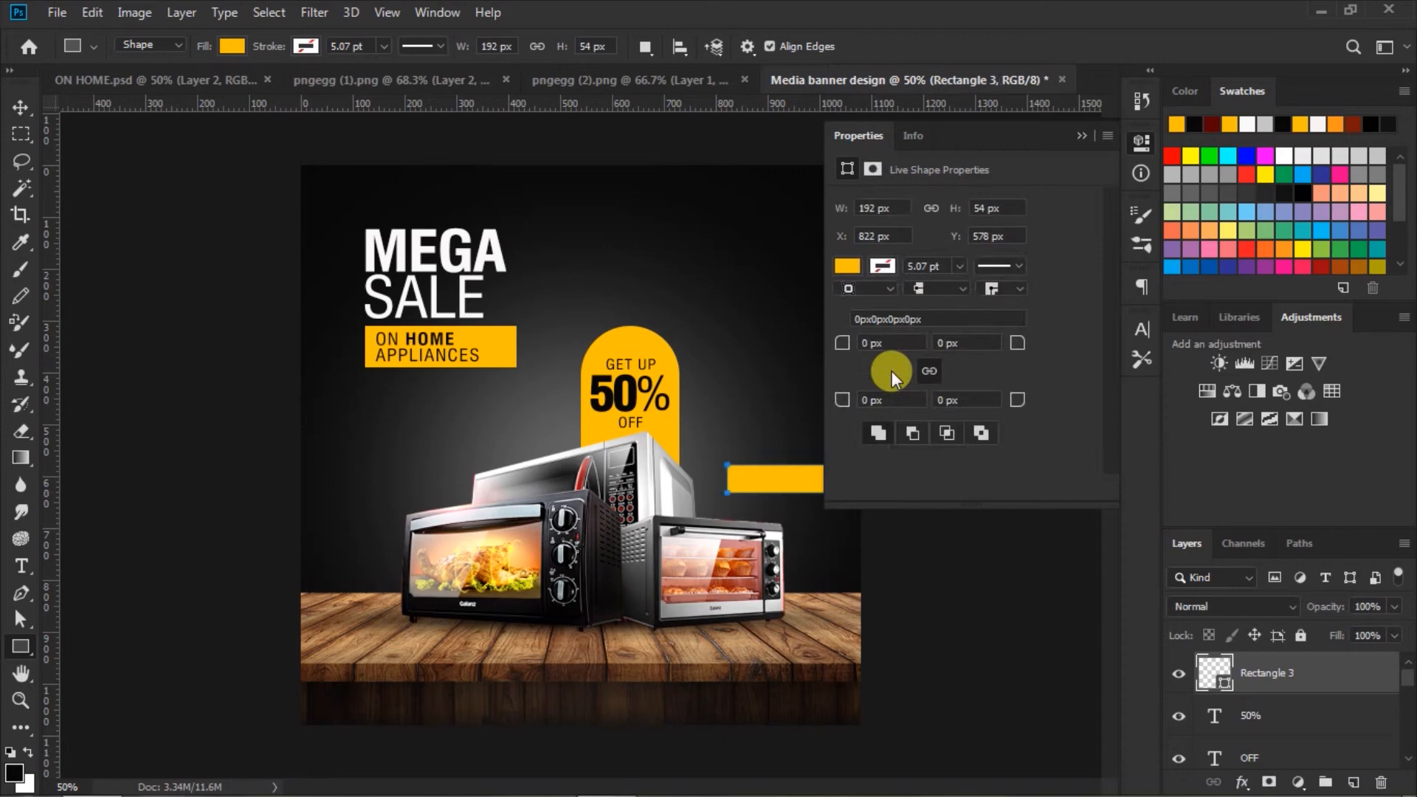
pyautogui.moveTo(845, 343); pyautogui.dragTo(972, 329)
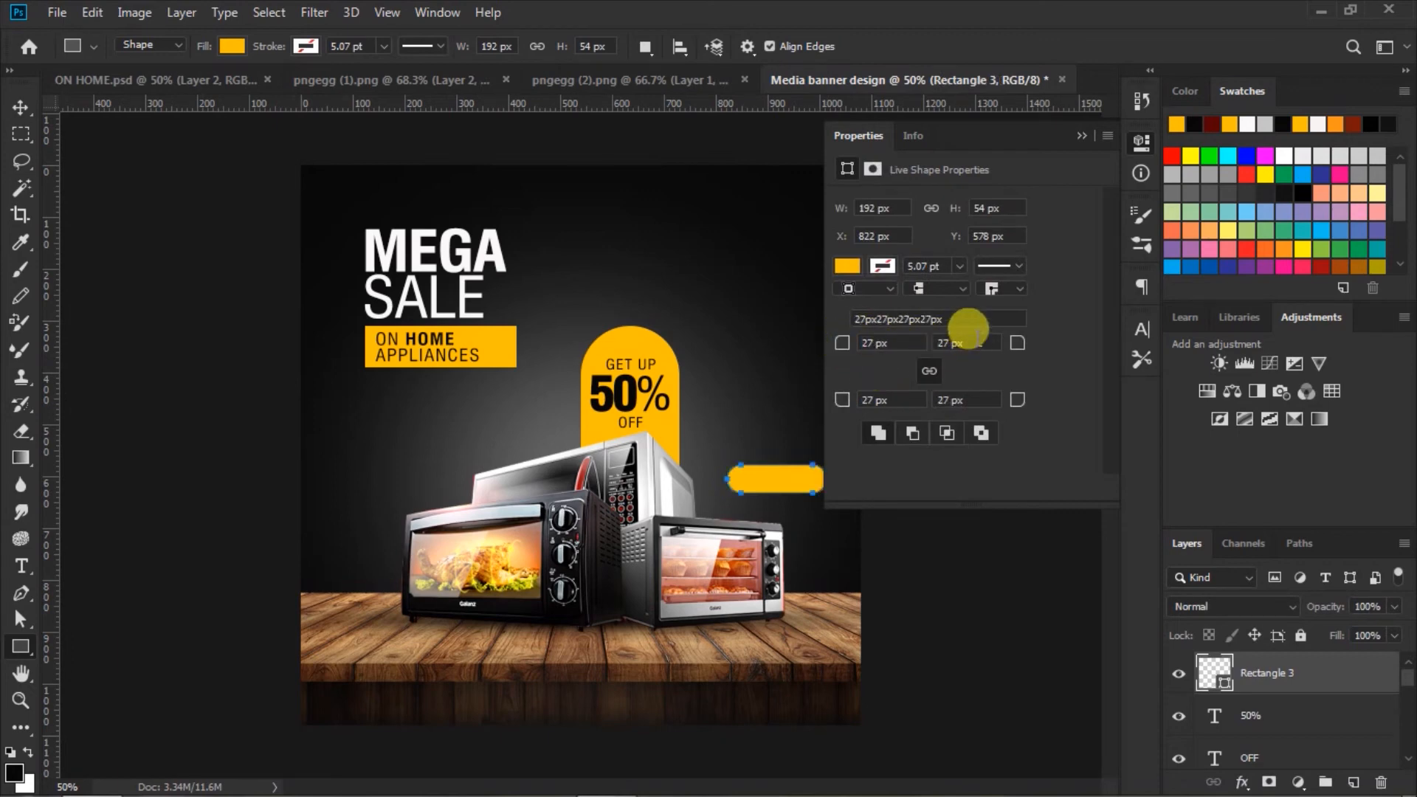
pyautogui.click(1079, 137)
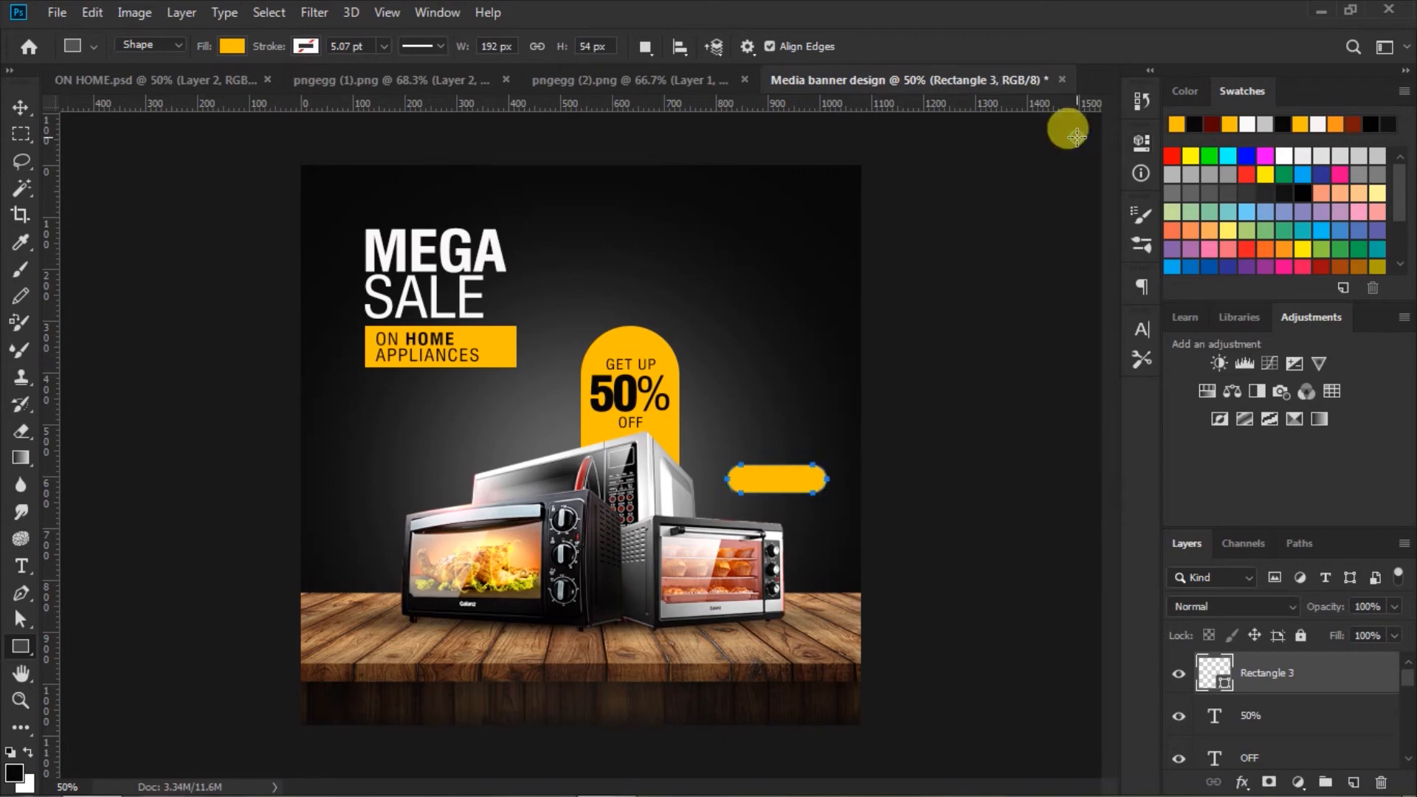
# Step: Move the rounded yellow button slightly left above the small oven and deselect it
pyautogui.click(22, 108)
pyautogui.click(785, 482)
pyautogui.moveTo(784, 481); pyautogui.dragTo(769, 477)
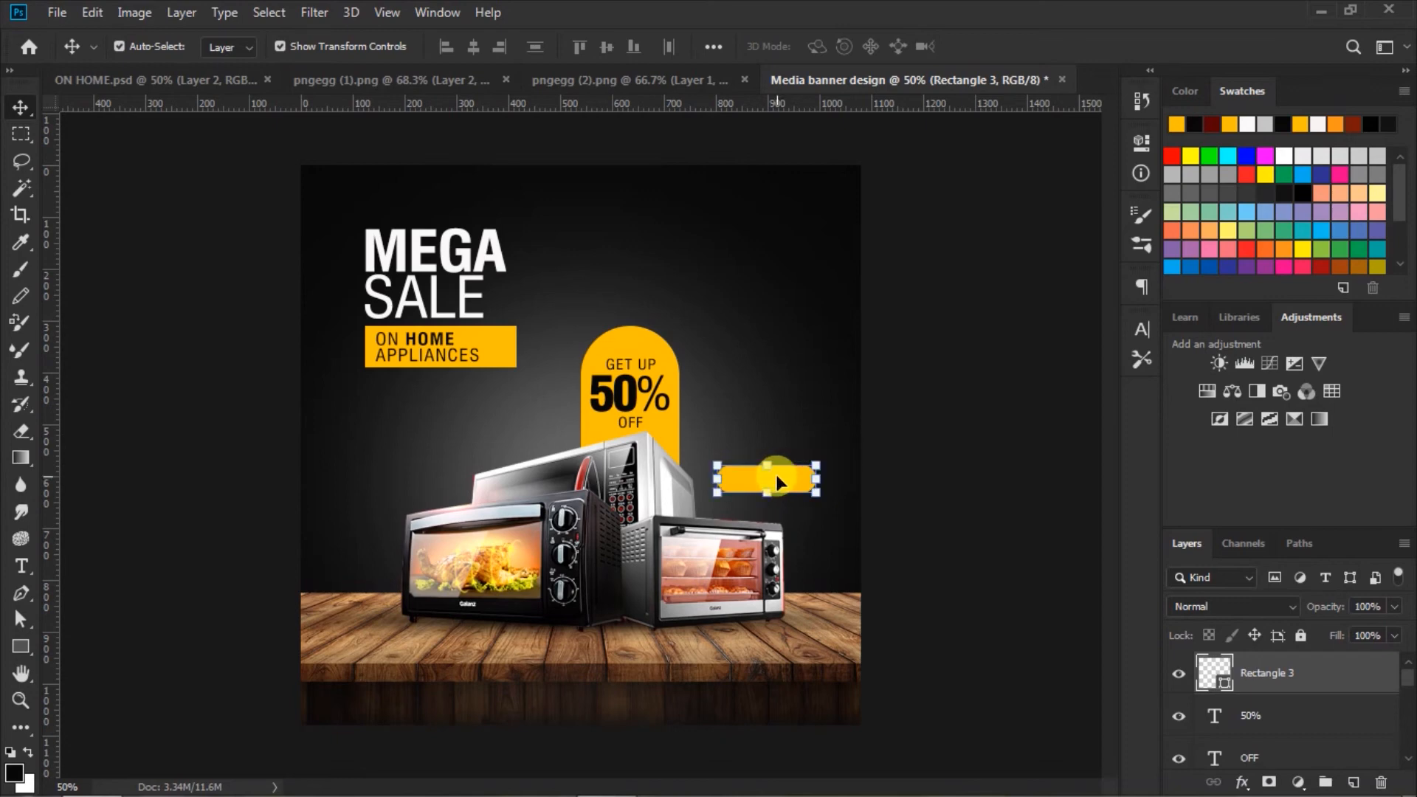
pyautogui.click(917, 466)
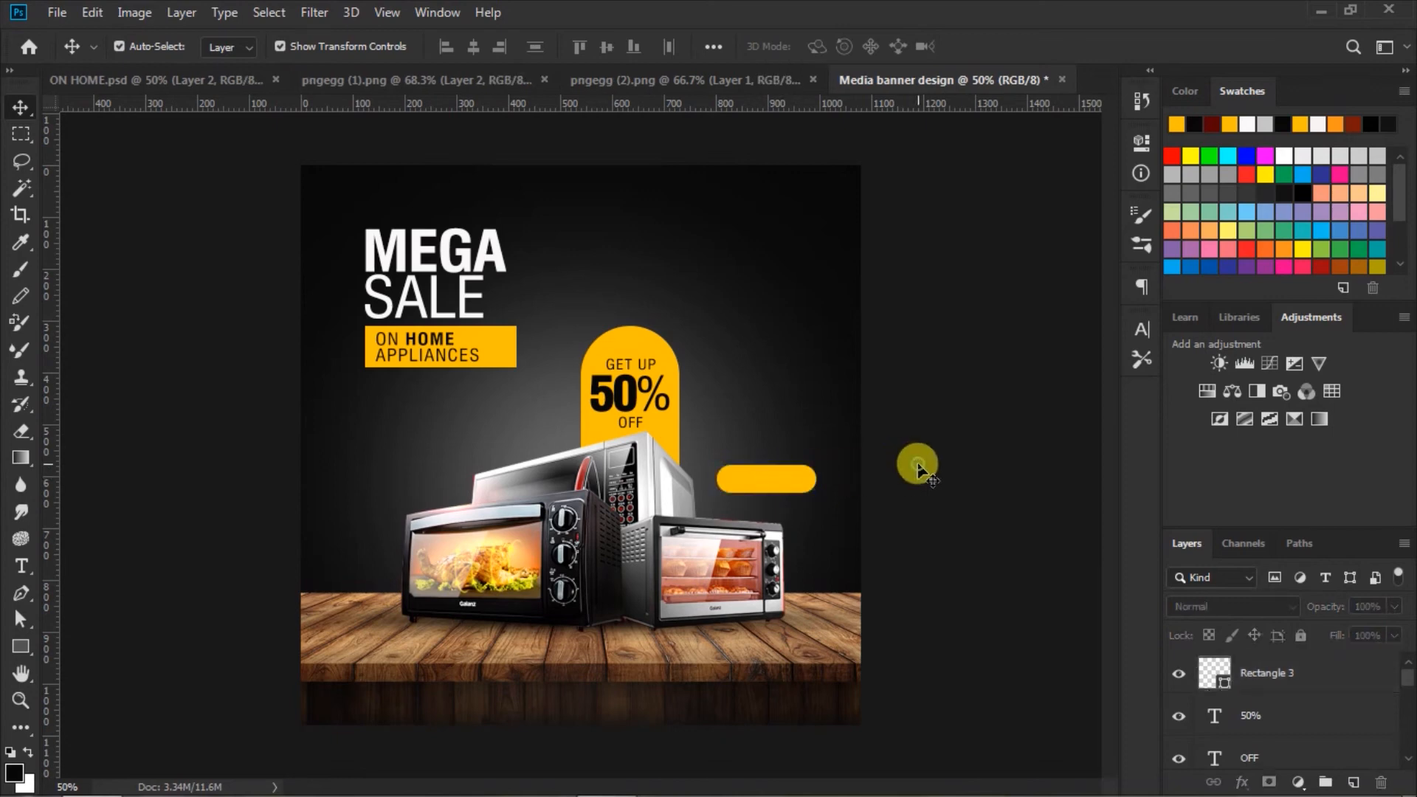
# Step: Add the text SHOP NOW on the rounded yellow button in Swis721 Cn BT Bold at 24 pt
pyautogui.click(21, 566)
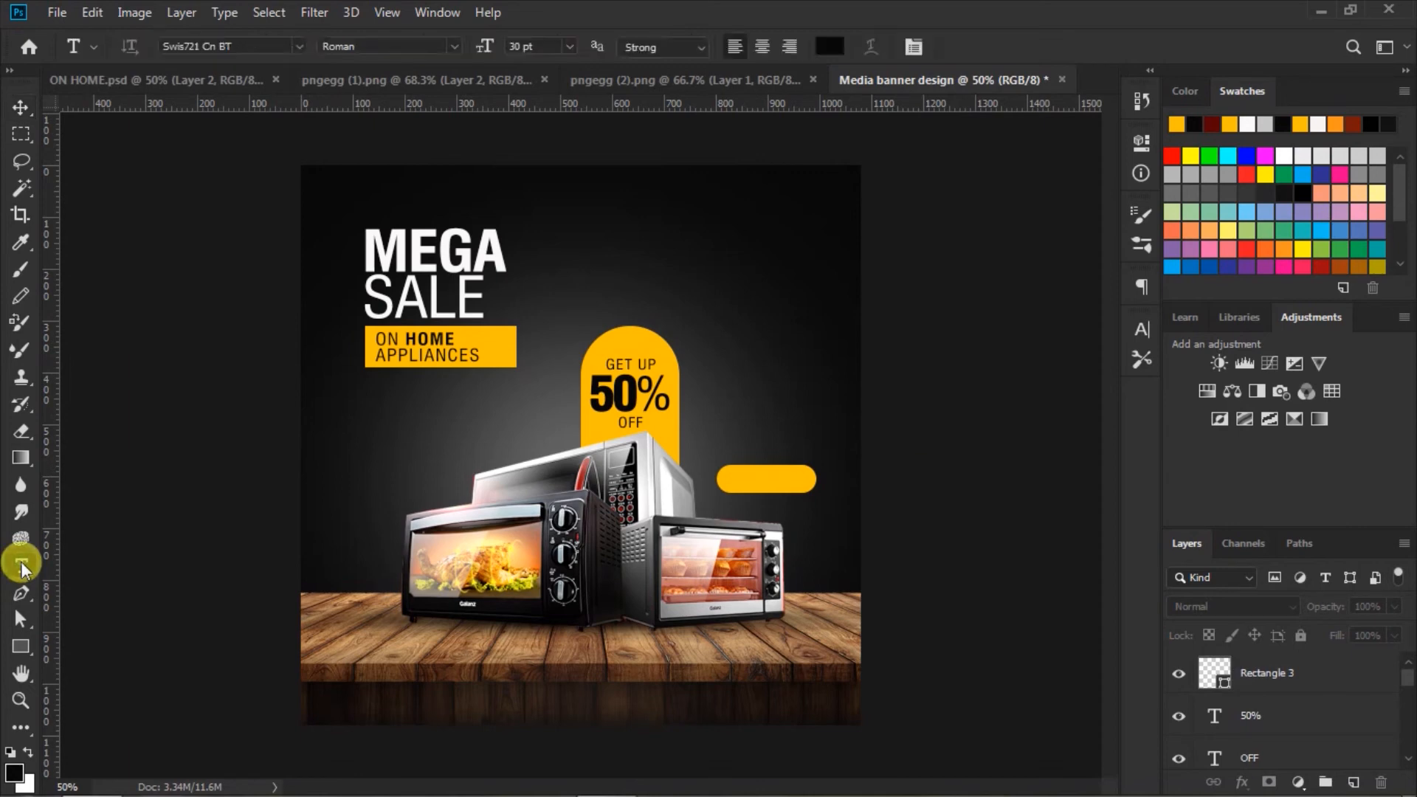
pyautogui.click(460, 46)
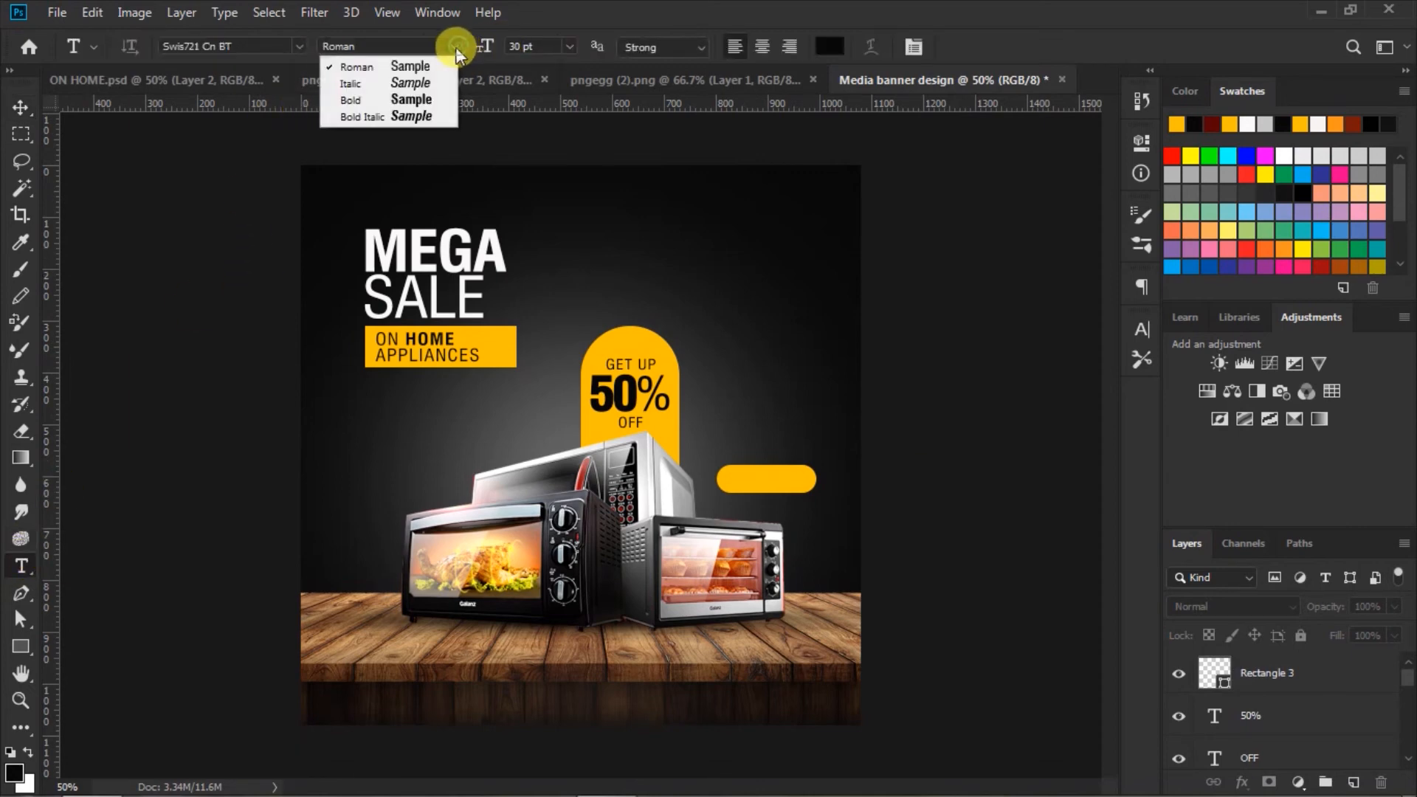
pyautogui.click(406, 99)
pyautogui.click(568, 46)
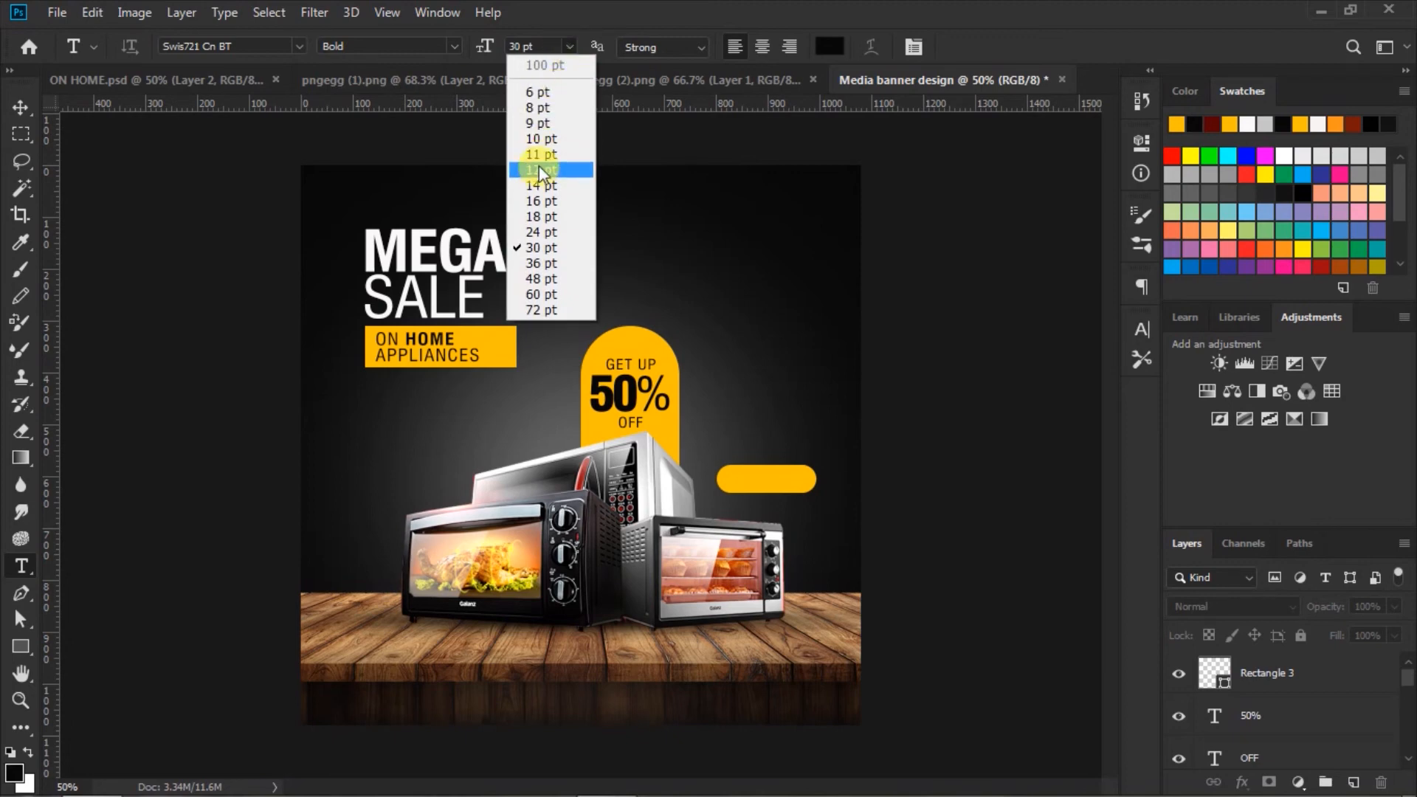
pyautogui.click(535, 231)
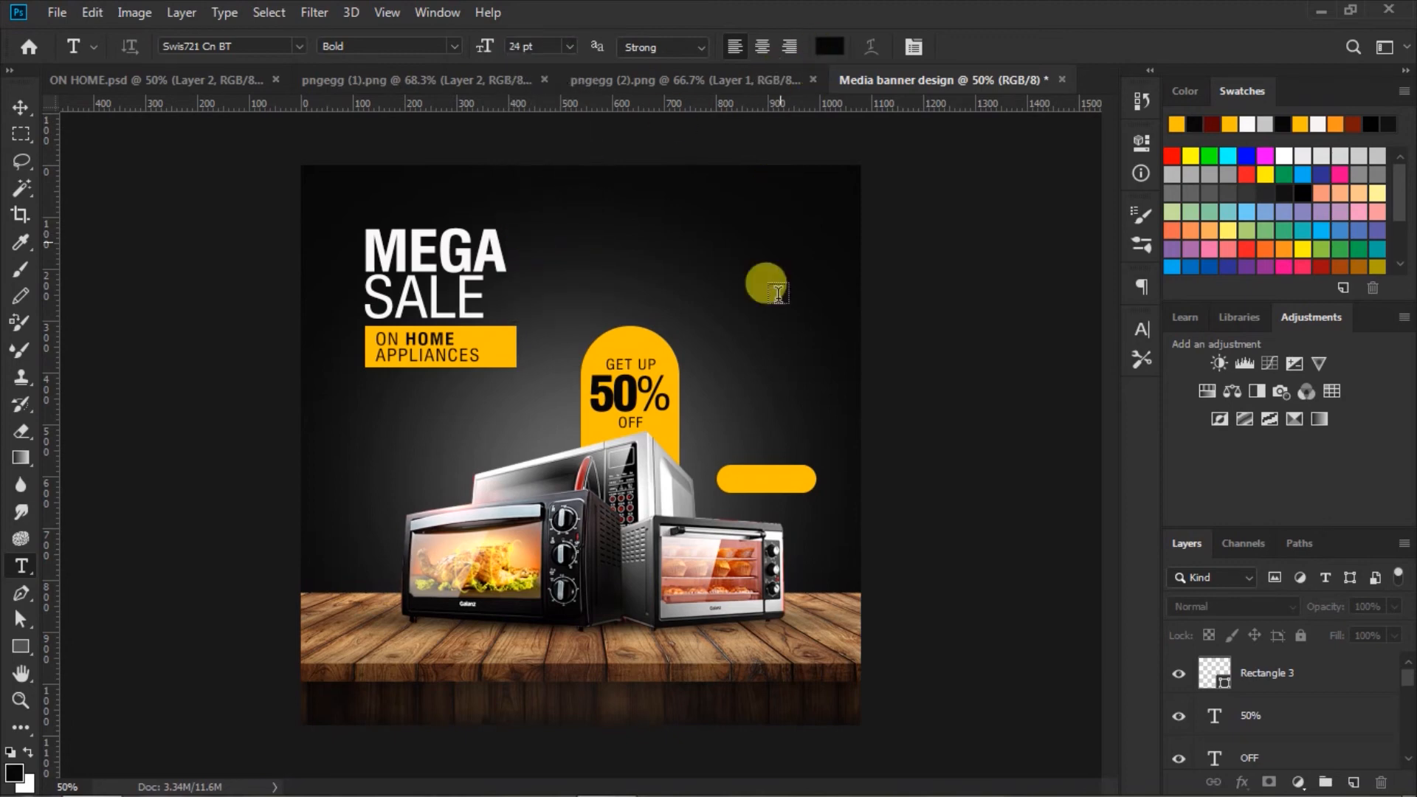
pyautogui.click(729, 478)
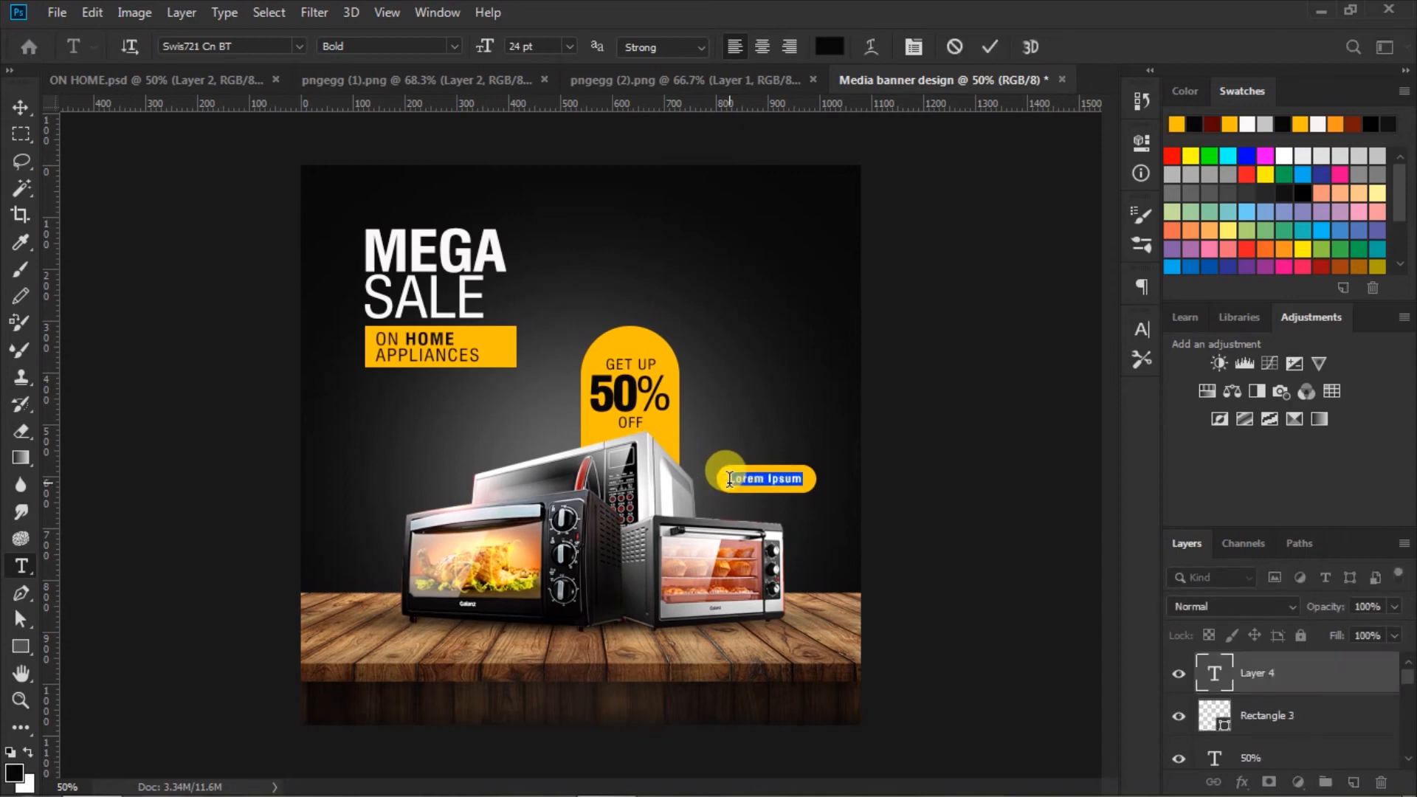
pyautogui.write('SHOP NOW')
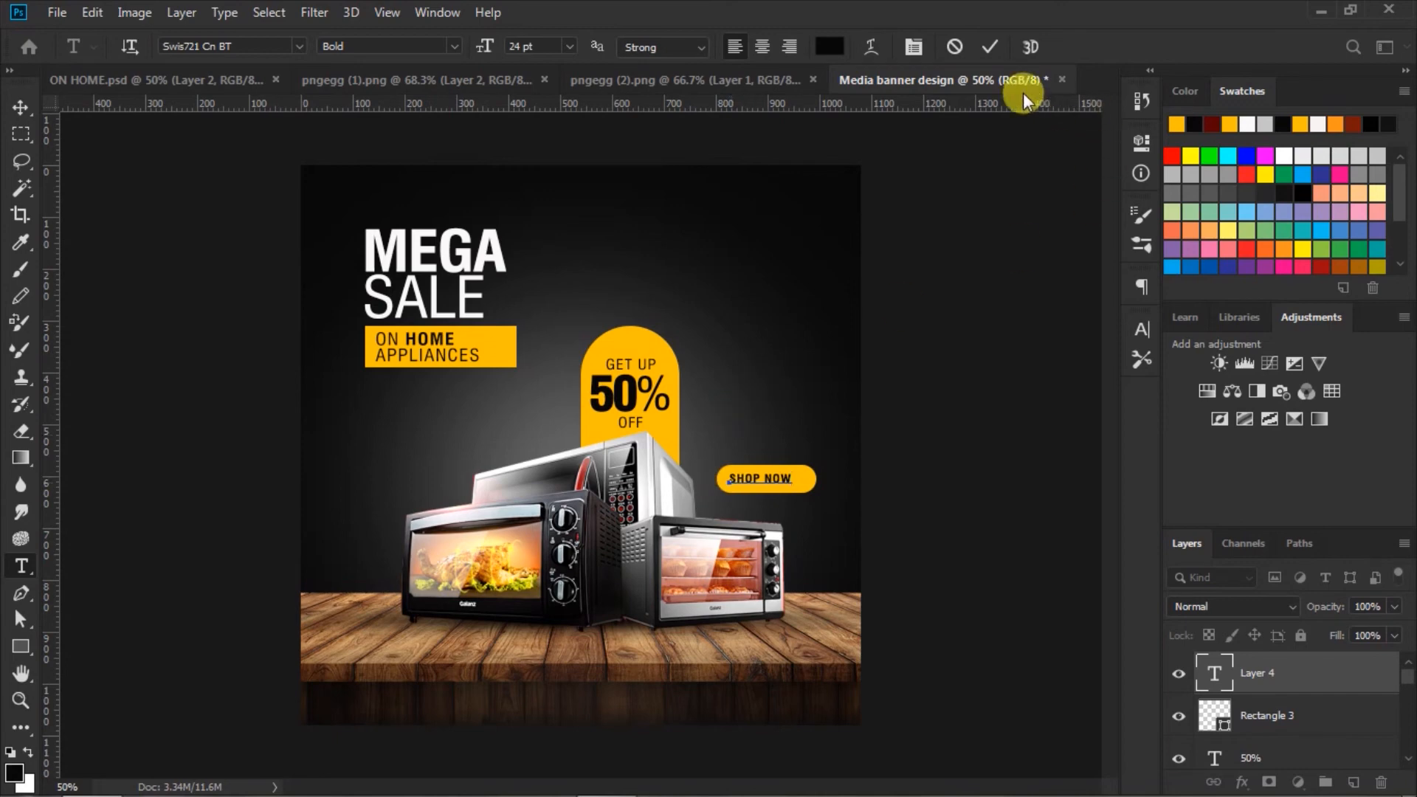
pyautogui.click(988, 46)
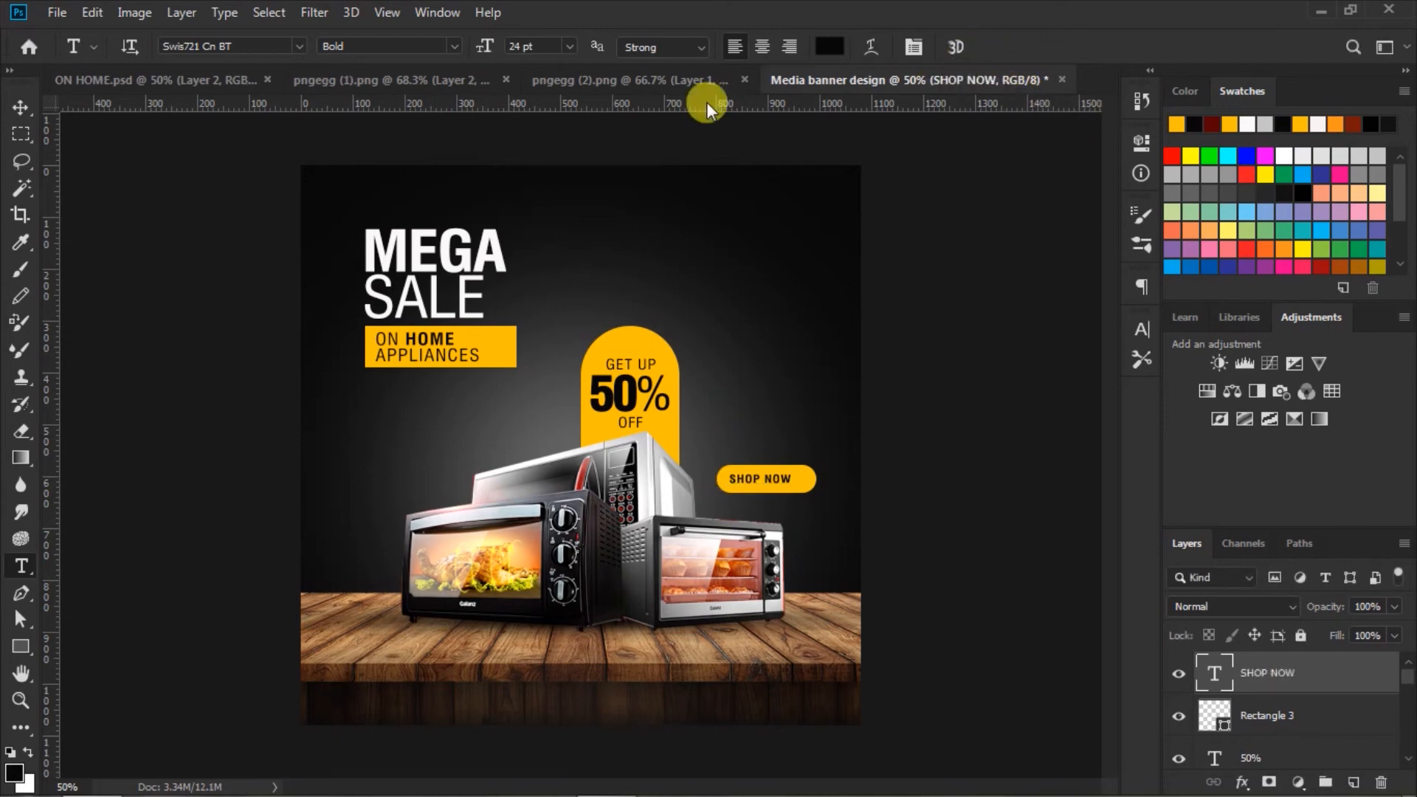
# Step: Align the SHOP NOW text and the rounded yellow button on their horizontal centers, and deselect them
pyautogui.click(20, 106)
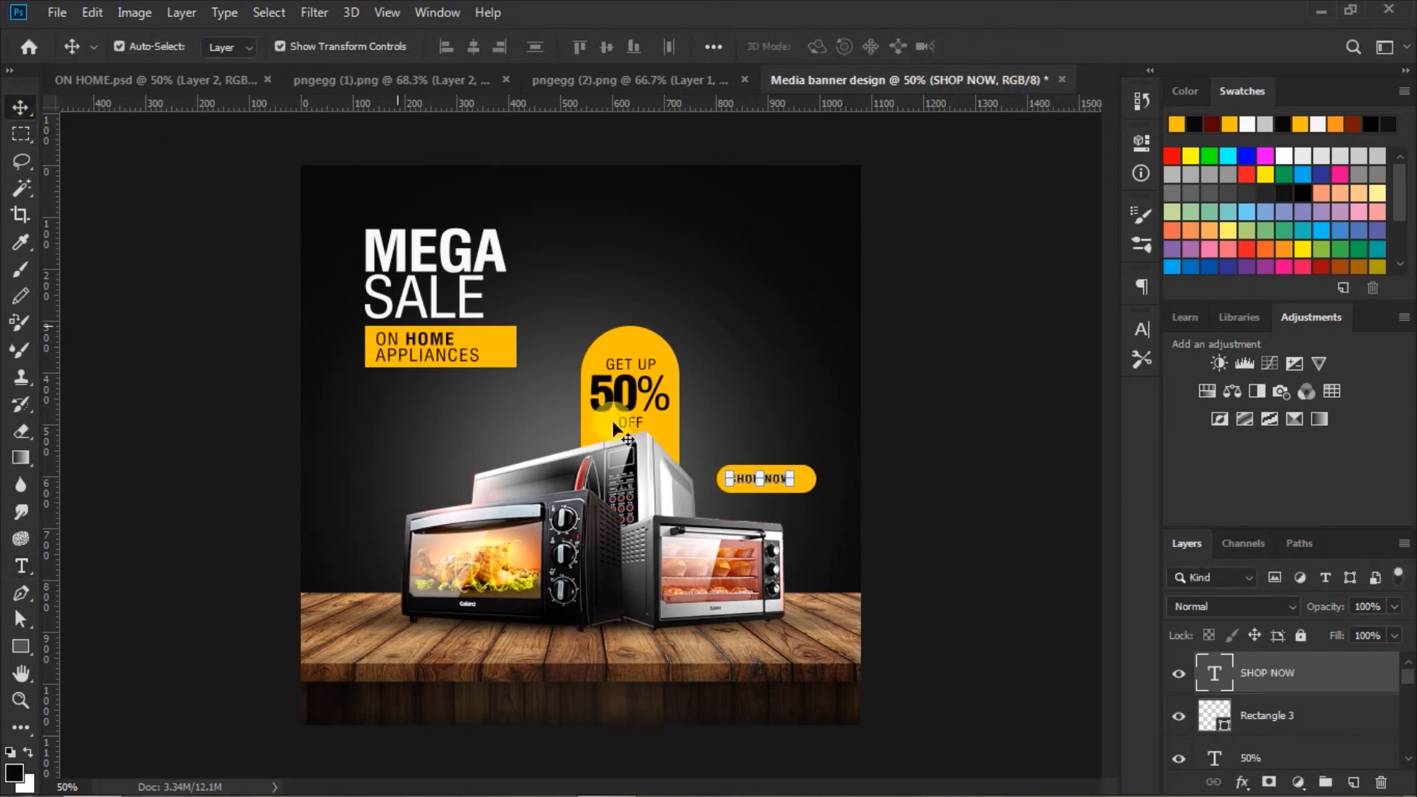
pyautogui.keyDown('shift'); pyautogui.click(1260, 717); pyautogui.keyUp('shift')
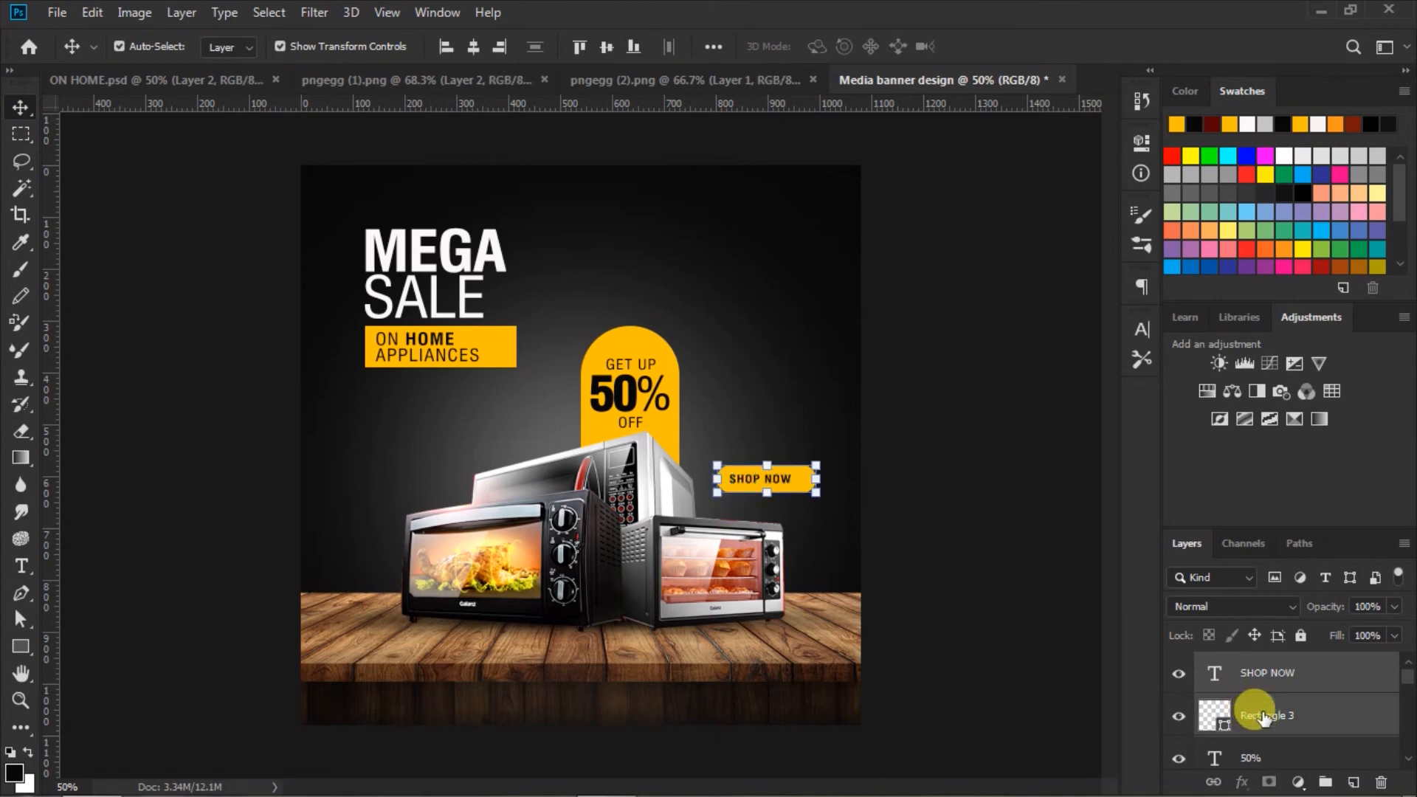
pyautogui.click(471, 50)
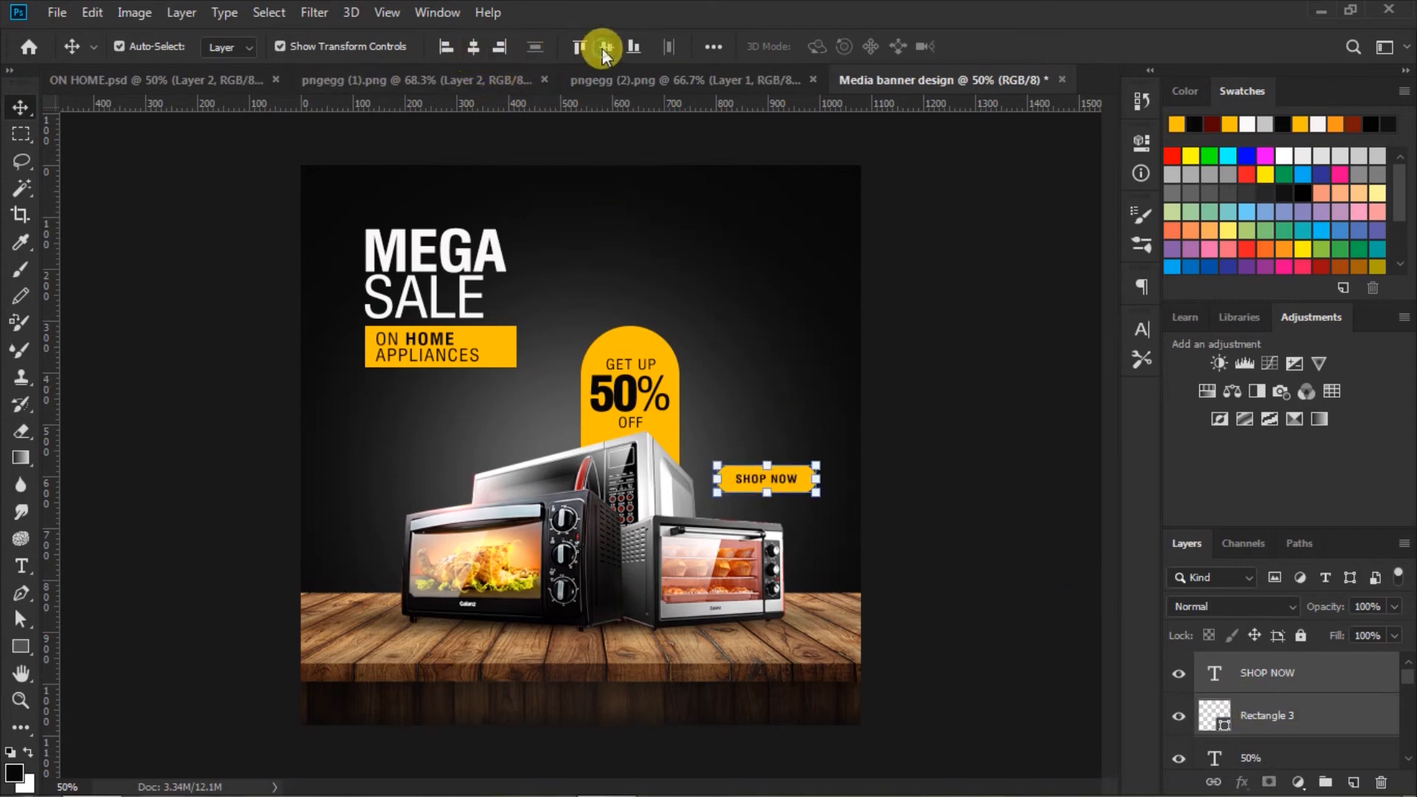
pyautogui.click(930, 383)
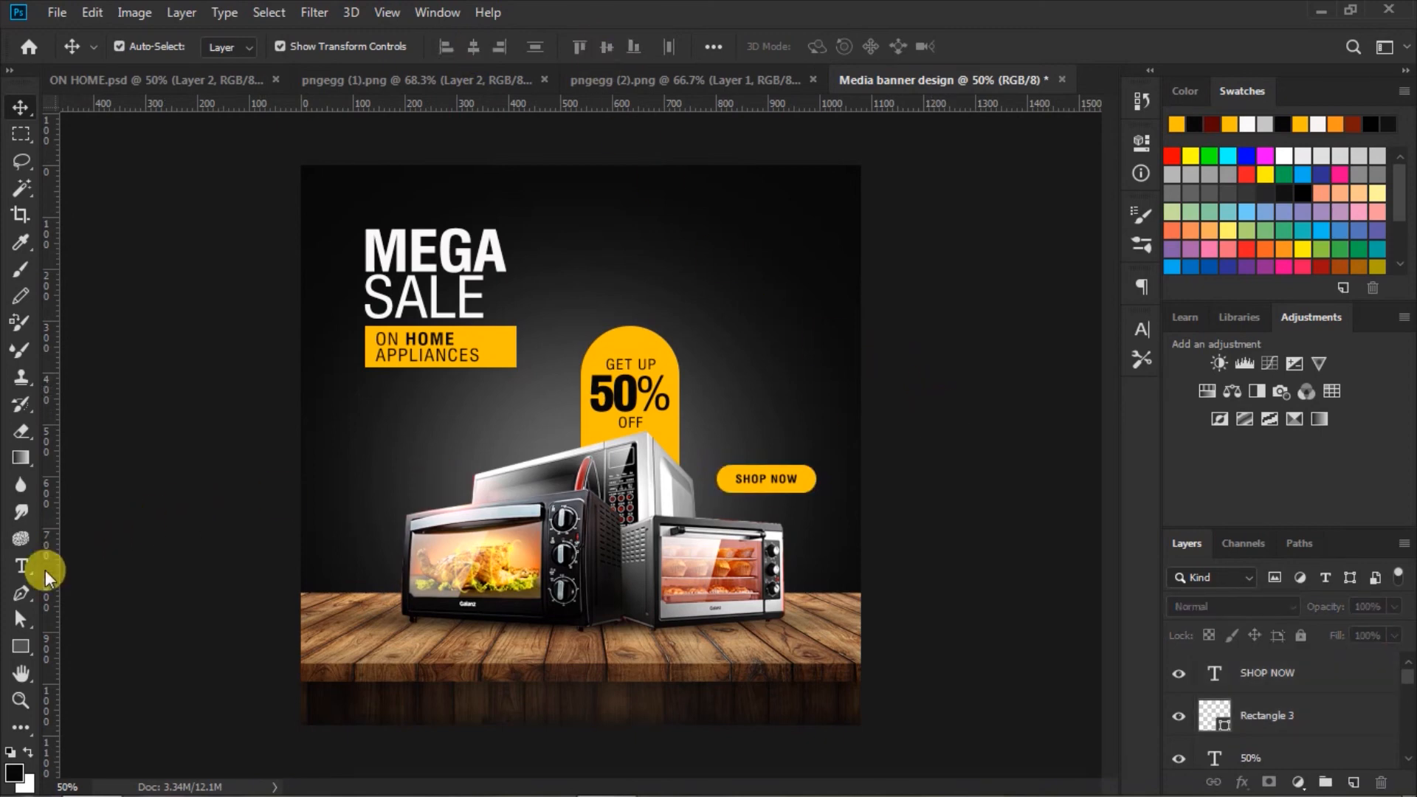
pyautogui.click(22, 567)
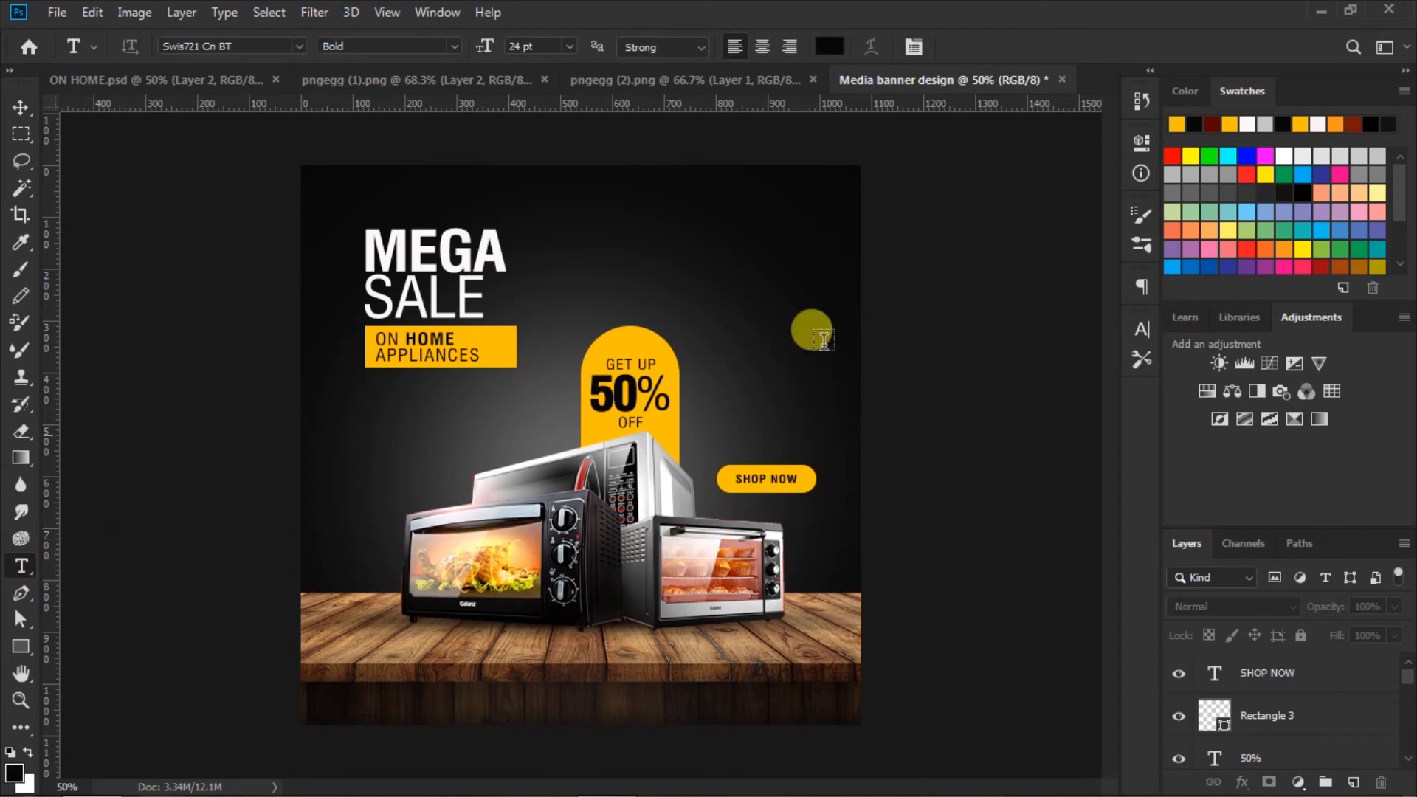
pyautogui.click(830, 45)
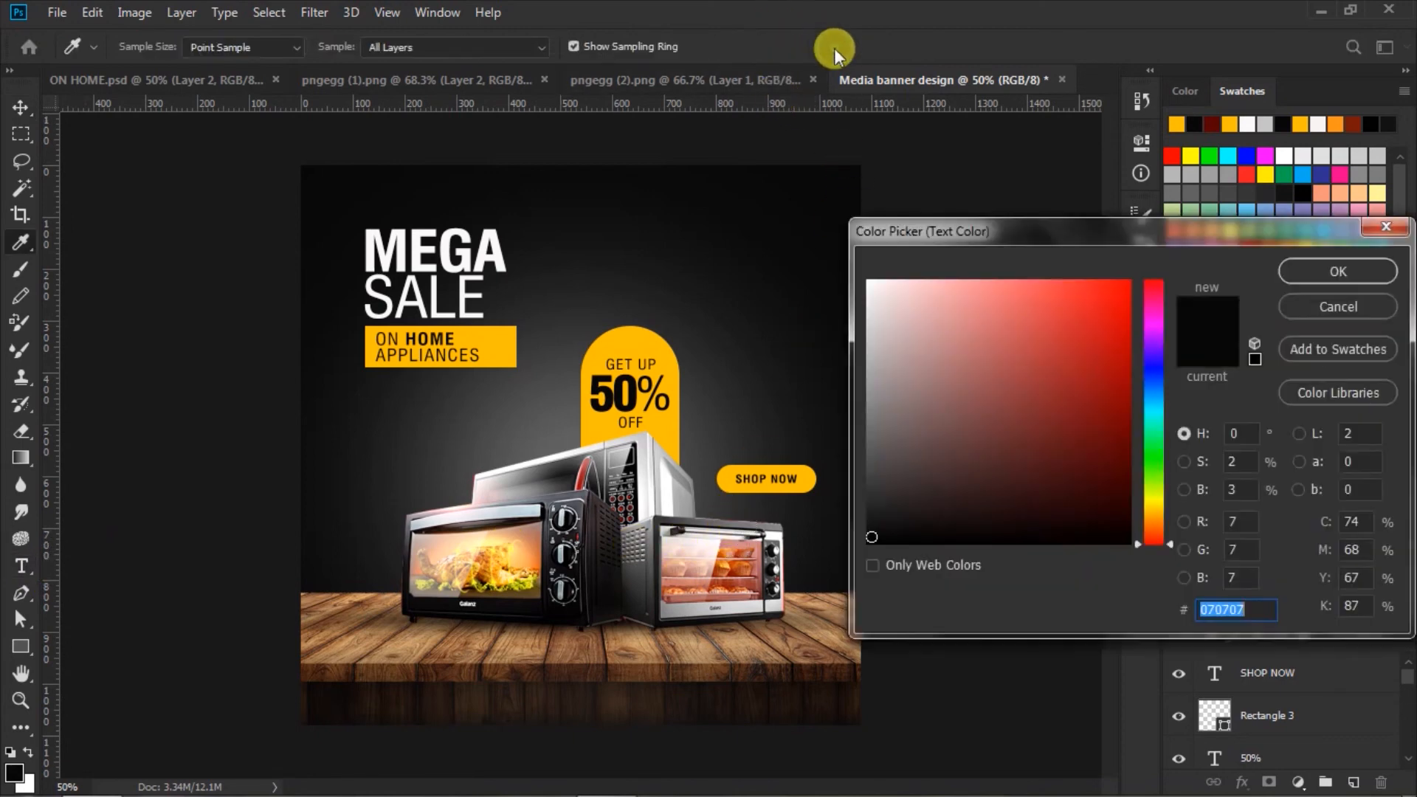
pyautogui.click(870, 285)
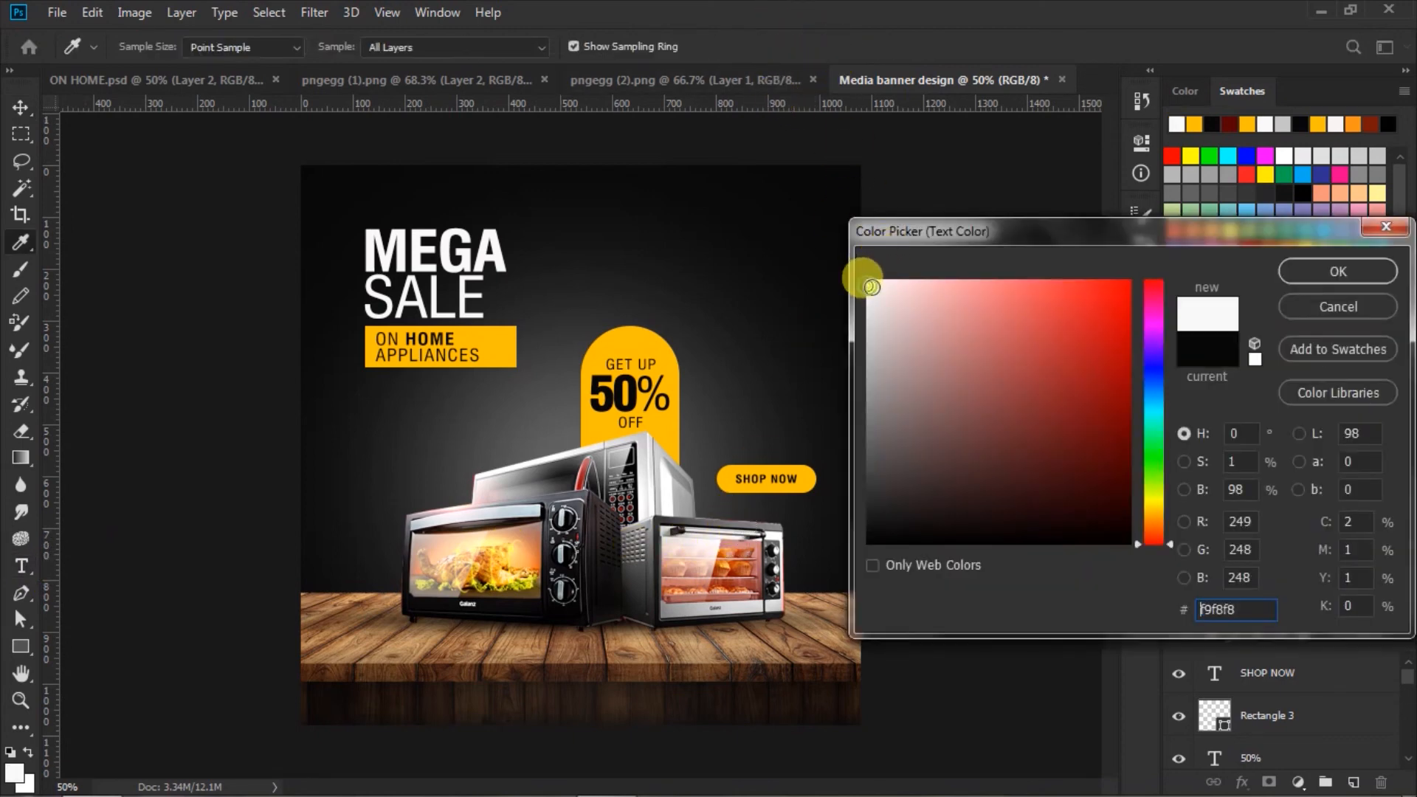
pyautogui.click(1299, 264)
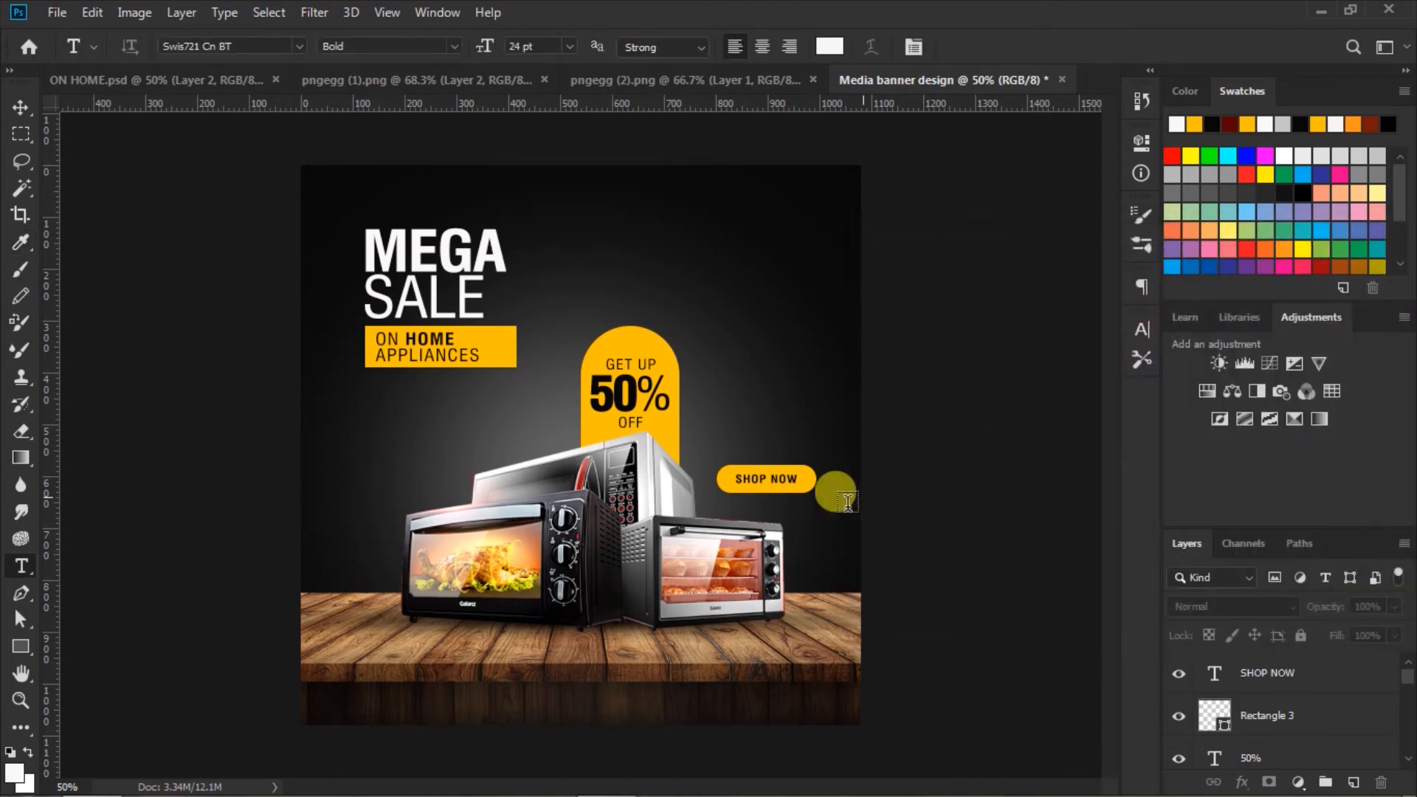
pyautogui.click(709, 509)
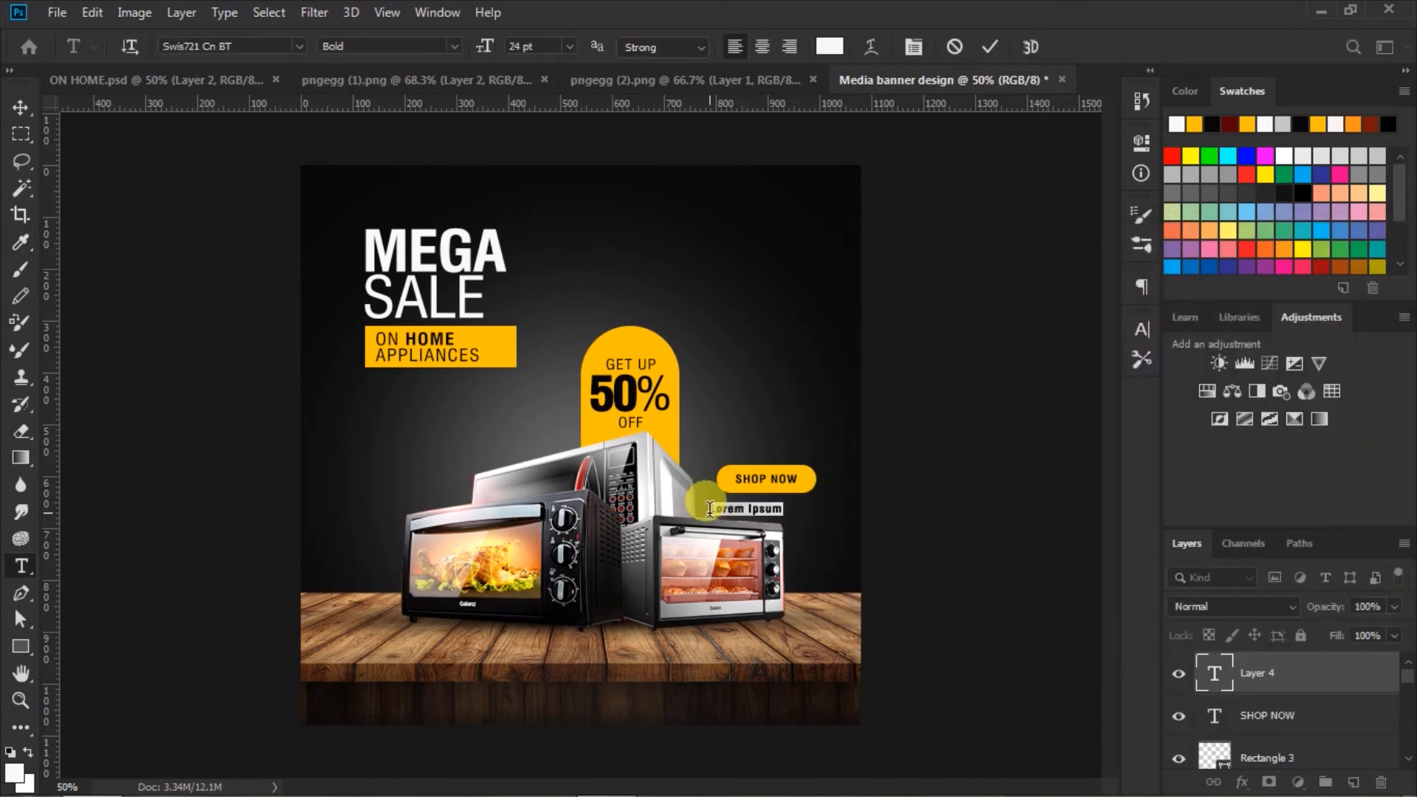
pyautogui.write('www.yourwebsite.com')
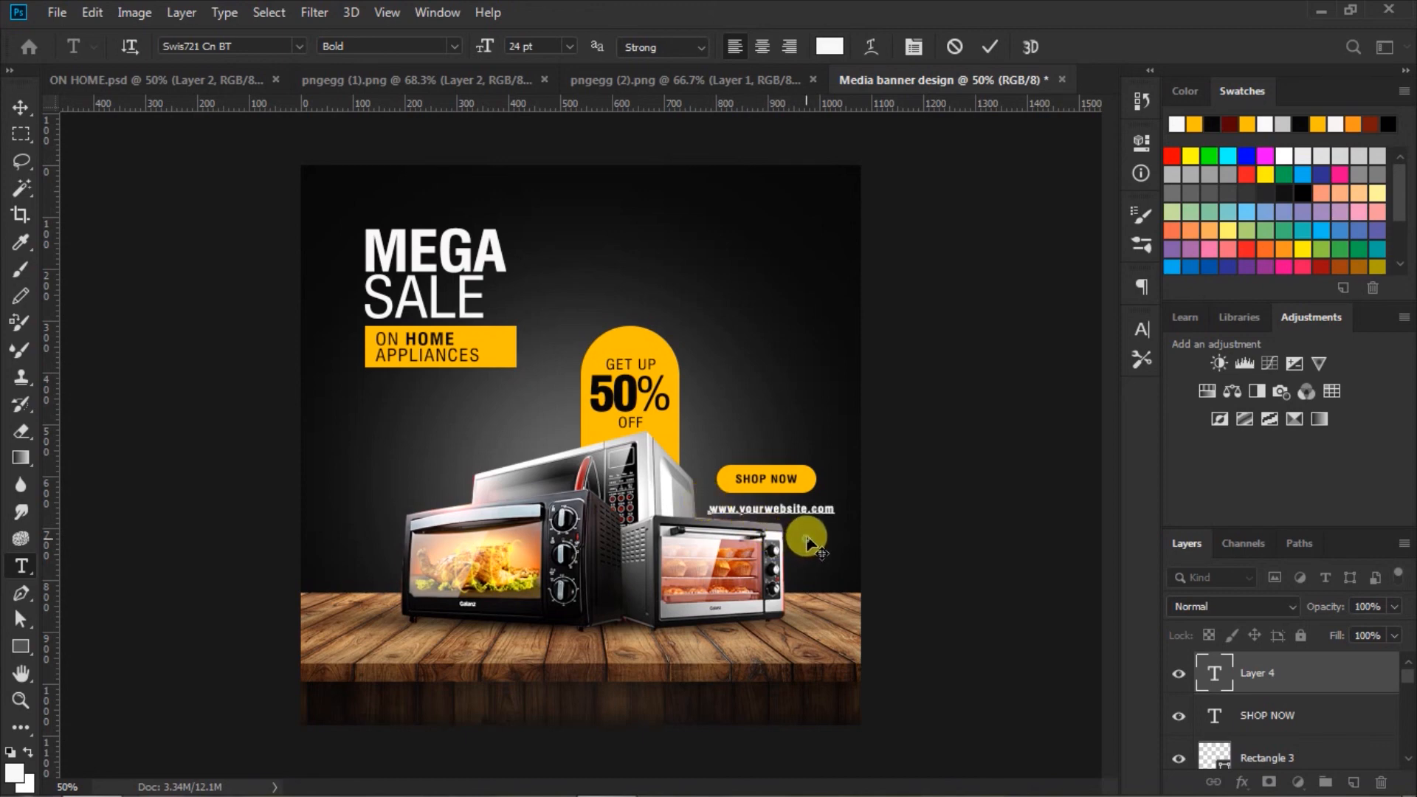
pyautogui.moveTo(809, 544); pyautogui.dragTo(808, 532)
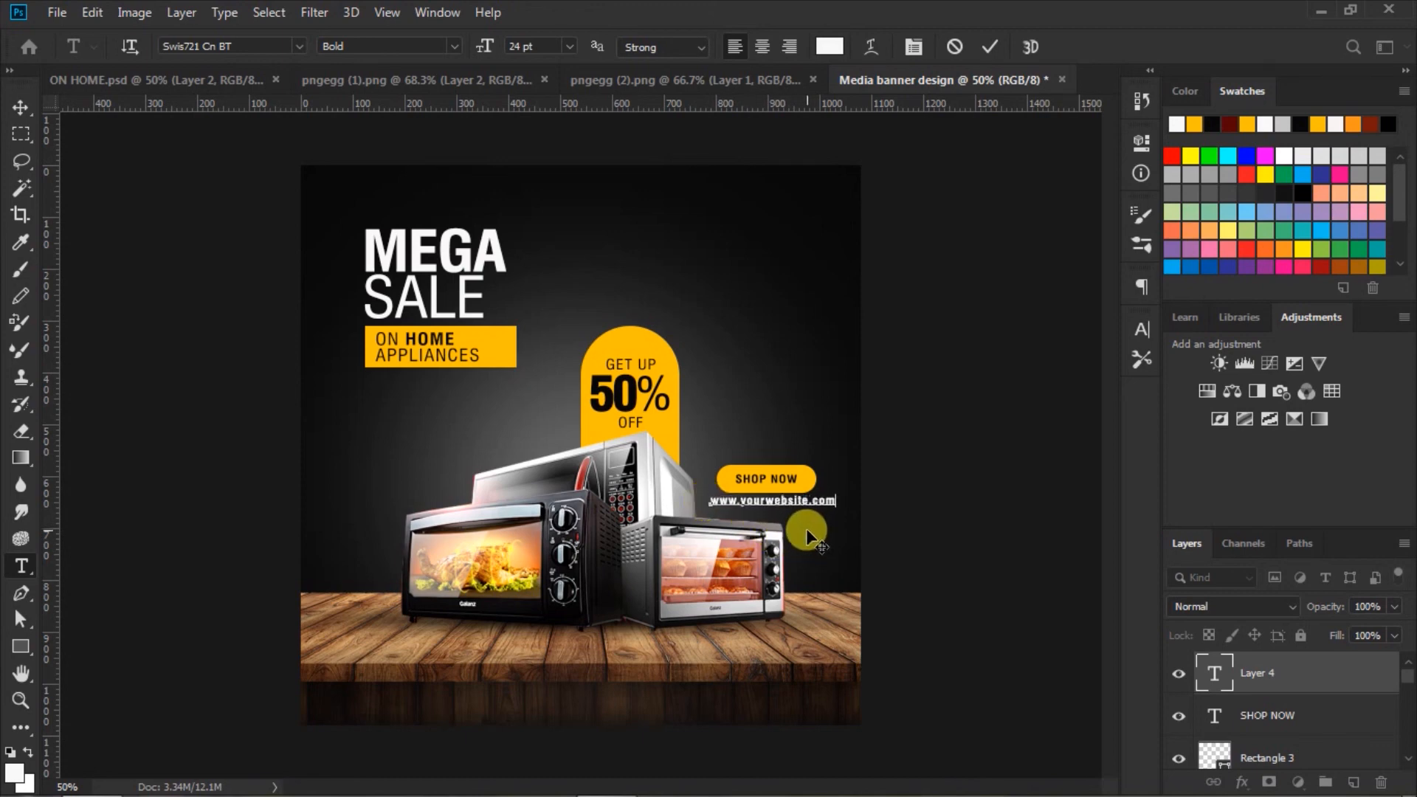
pyautogui.click(990, 45)
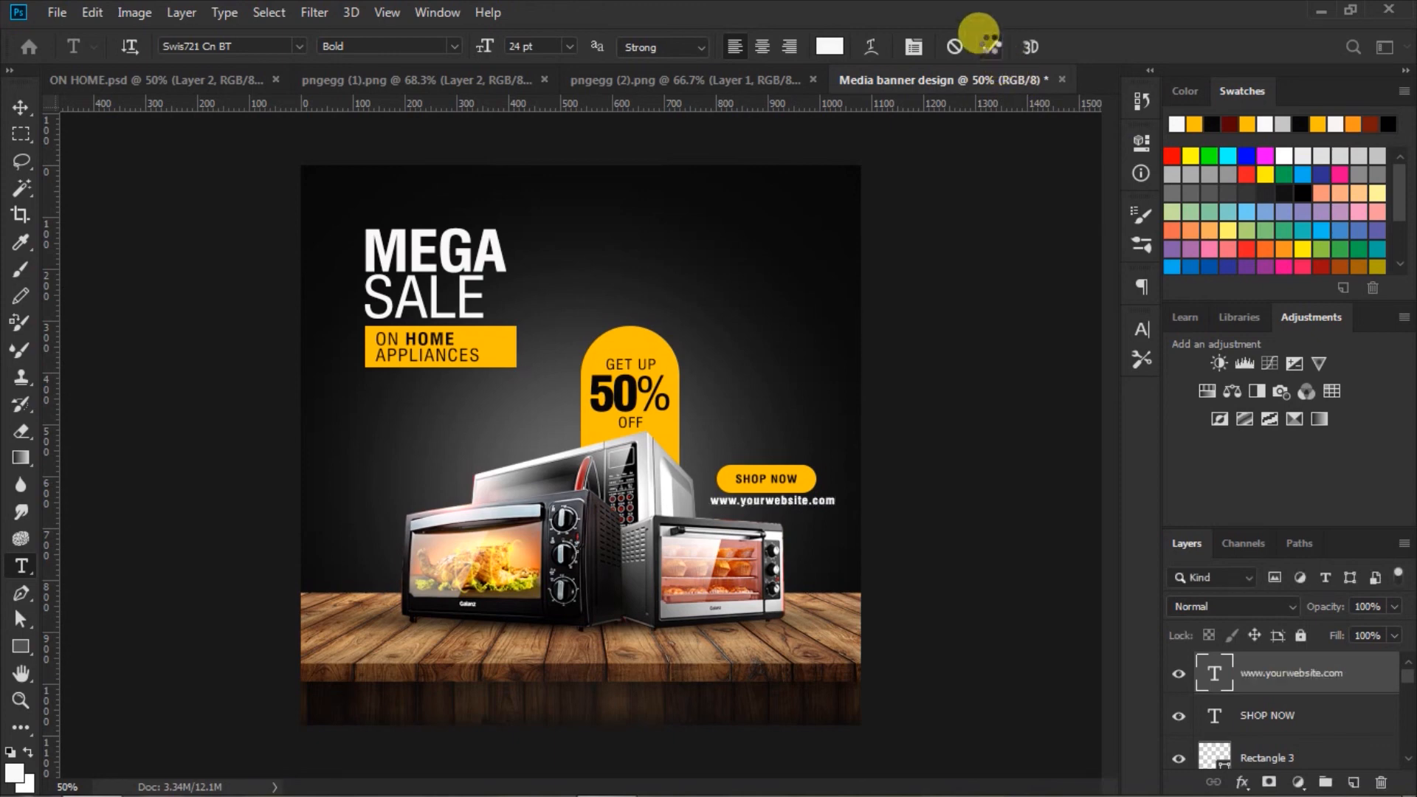
# Step: Center the website text, SHOP NOW text and button horizontally on each other, and move the group slightly down
pyautogui.click(22, 107)
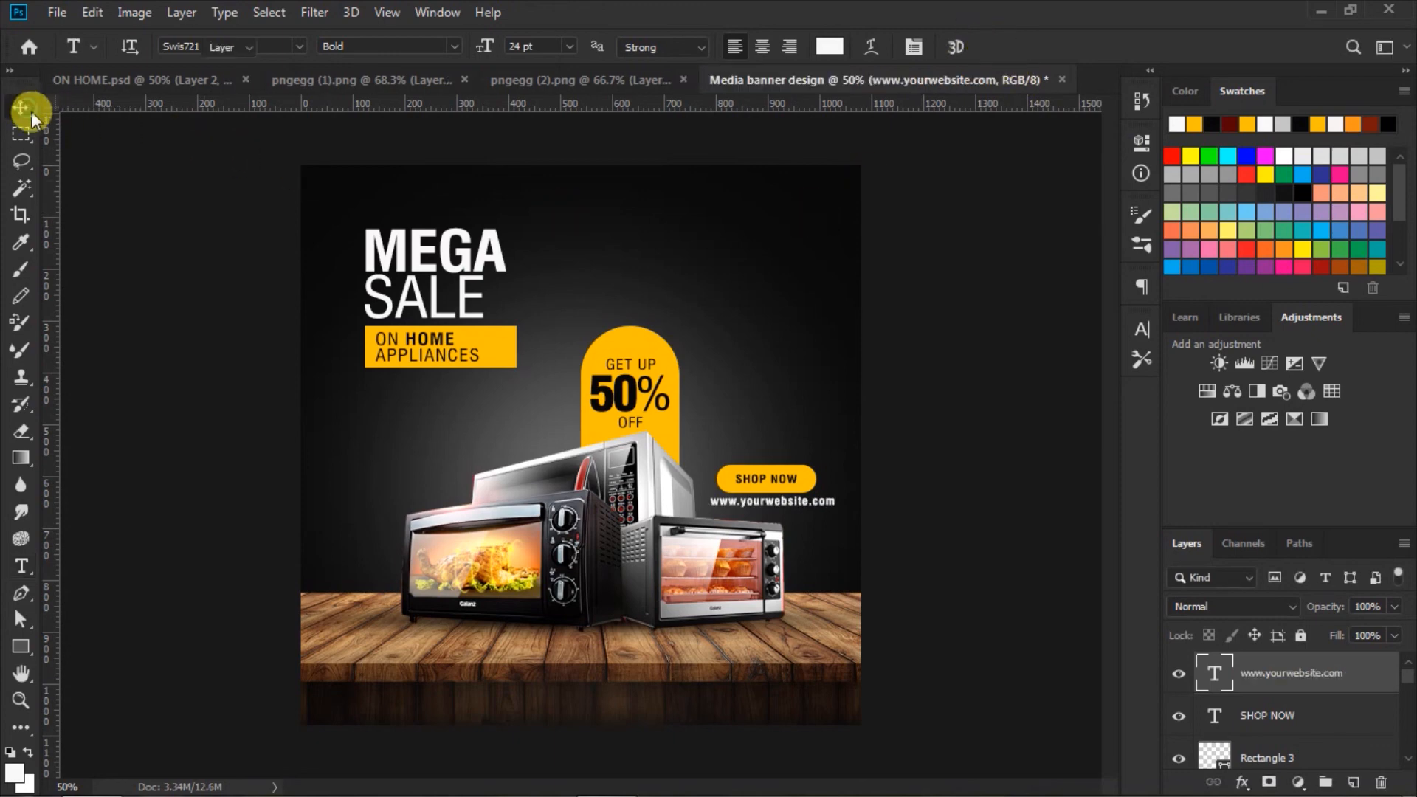
pyautogui.keyDown('shift'); pyautogui.click(1271, 747); pyautogui.keyUp('shift')
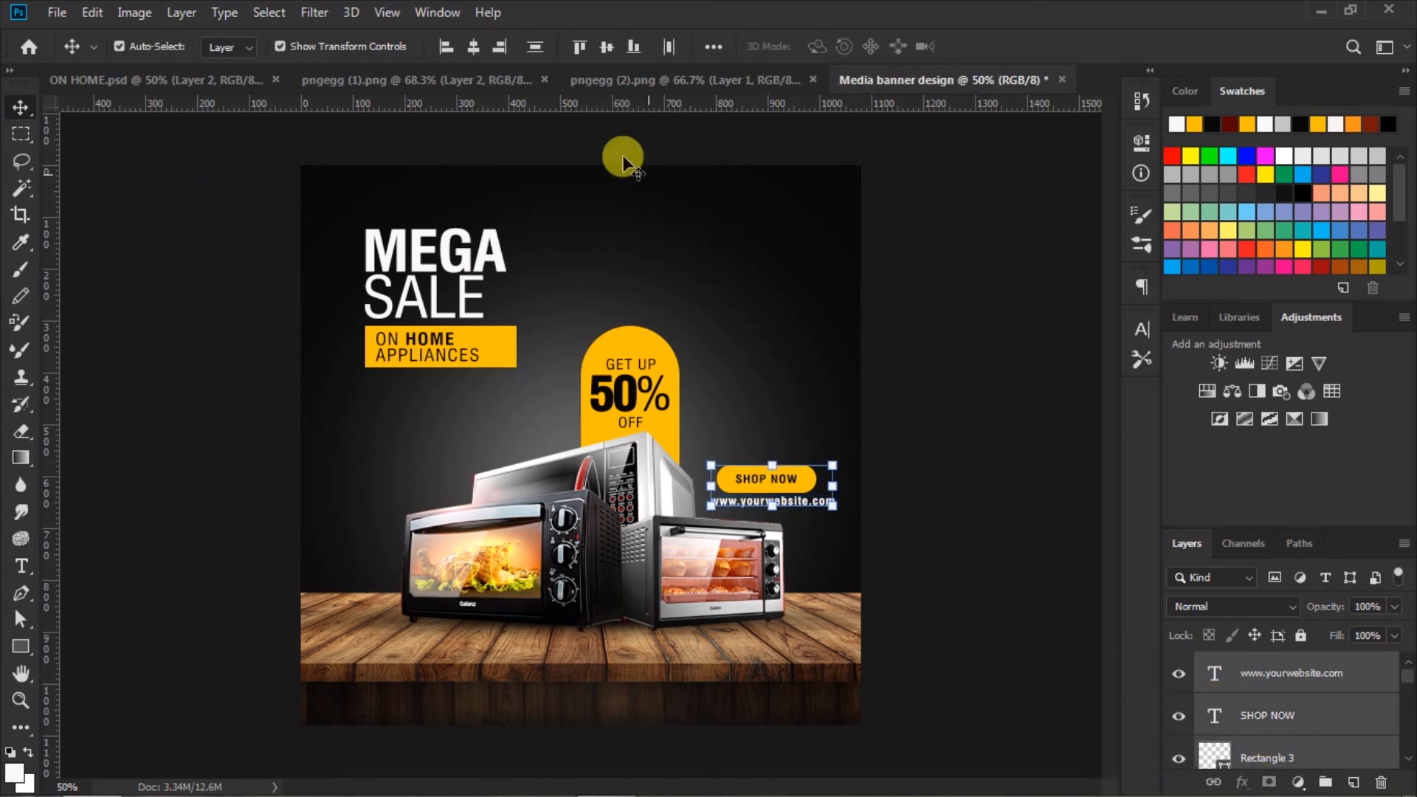
pyautogui.click(473, 49)
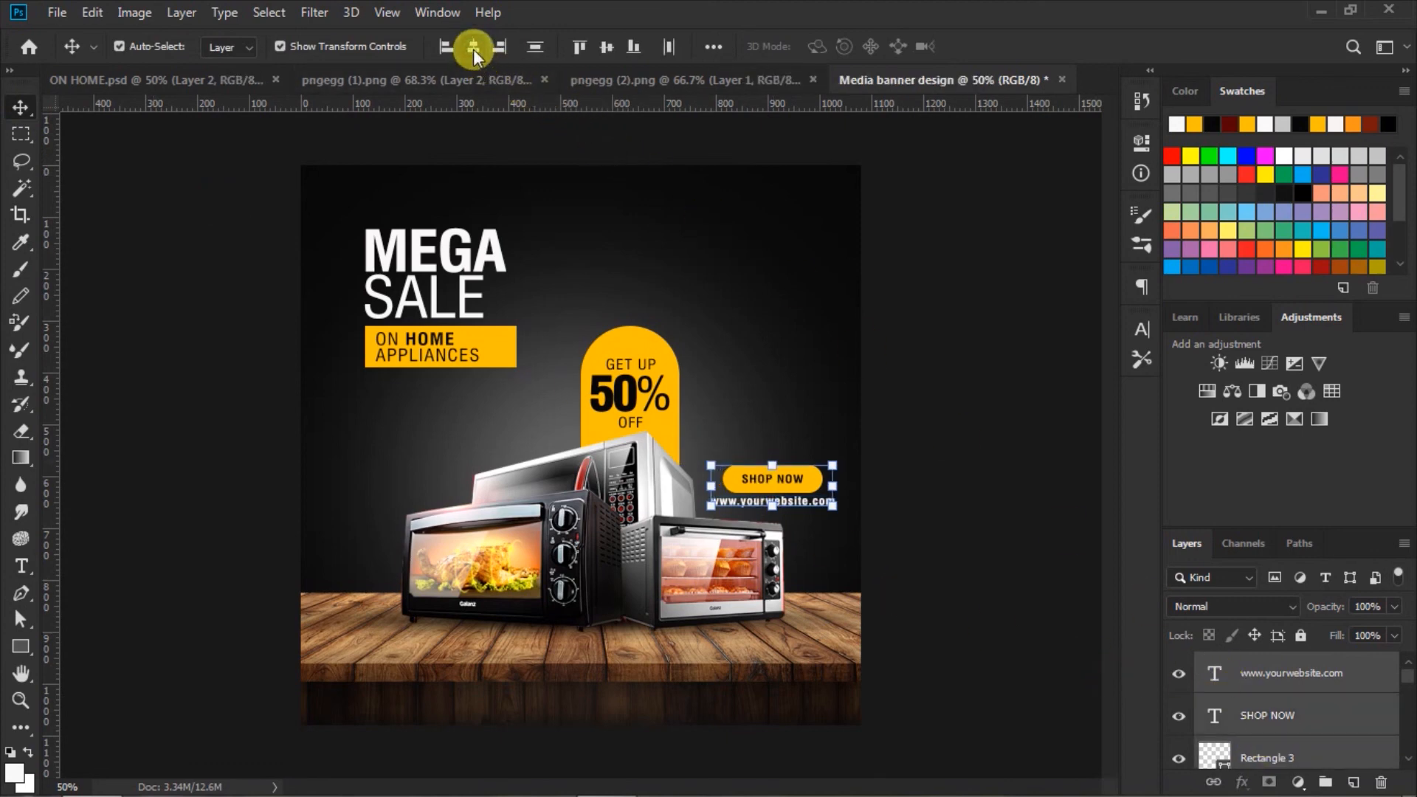
pyautogui.moveTo(810, 474); pyautogui.dragTo(814, 487)
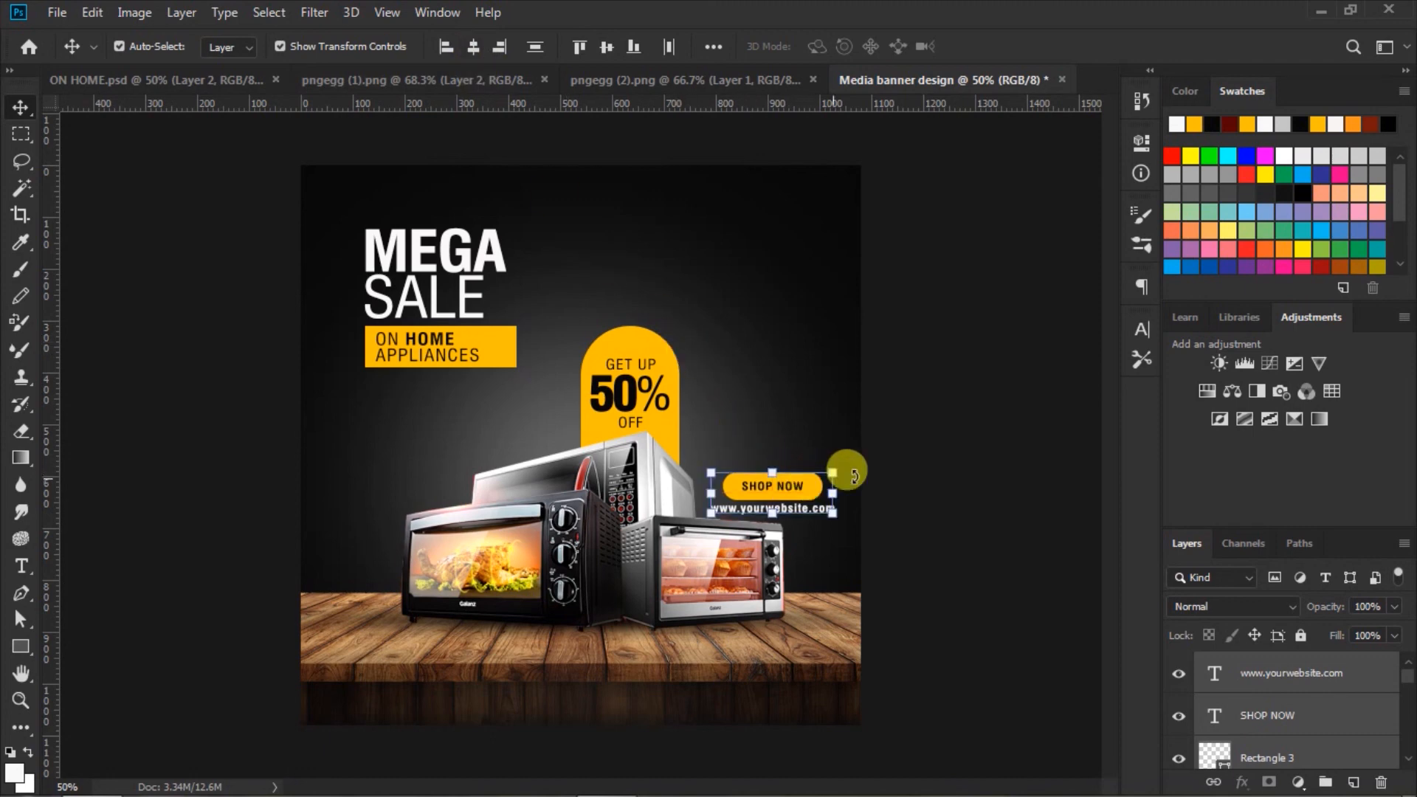
pyautogui.click(943, 468)
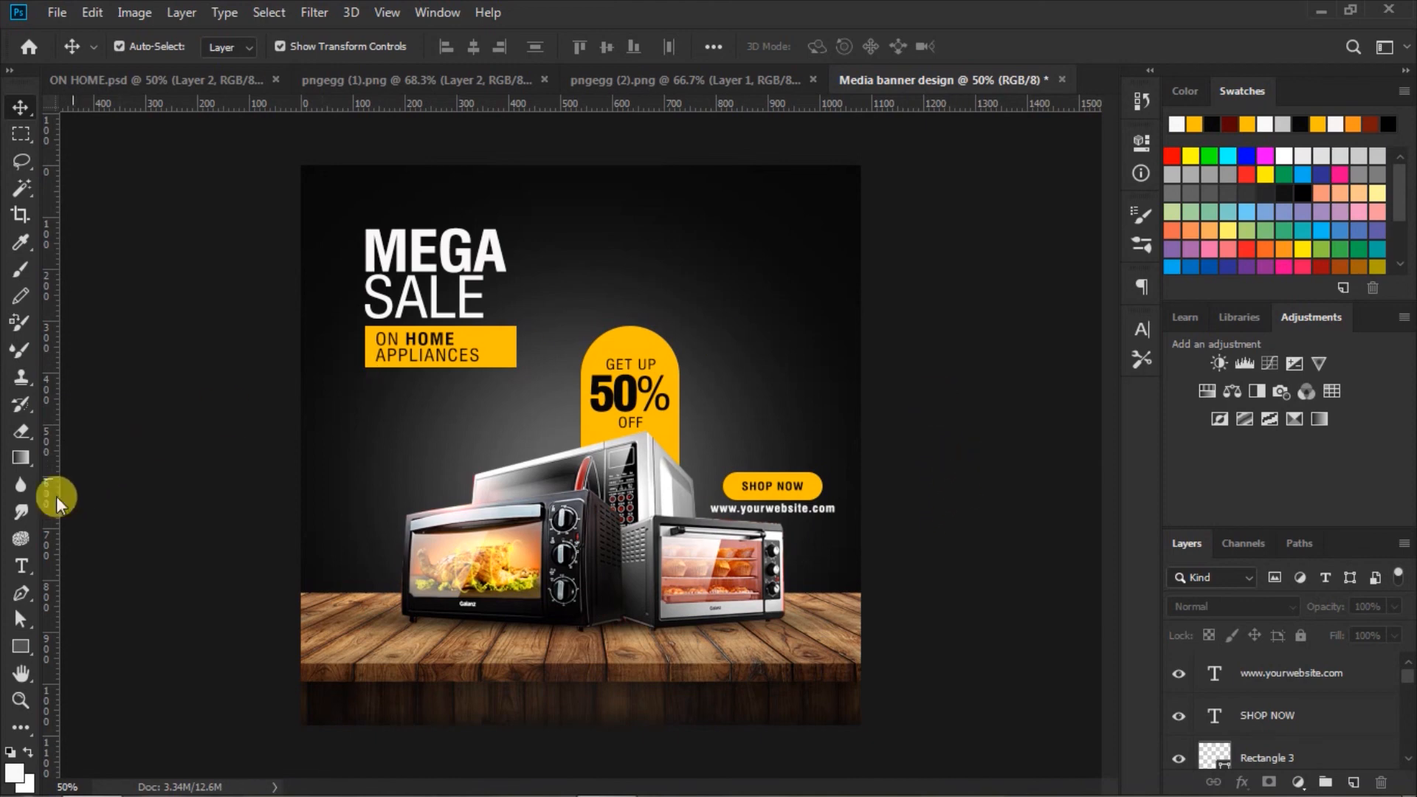
# Step: Add the two-line text LOGO HERE at 48 pt in the banner's upper-right area
pyautogui.click(21, 567)
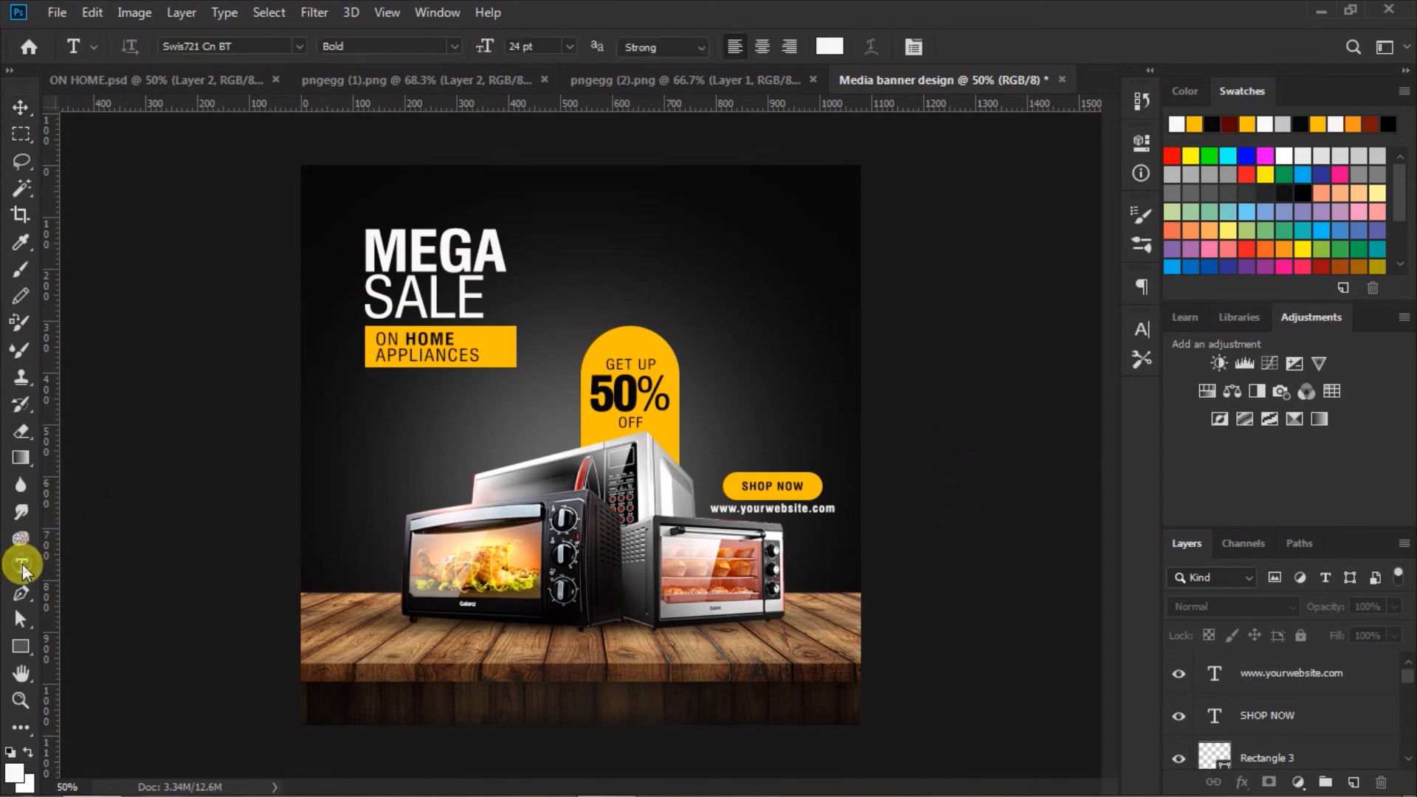
pyautogui.click(569, 46)
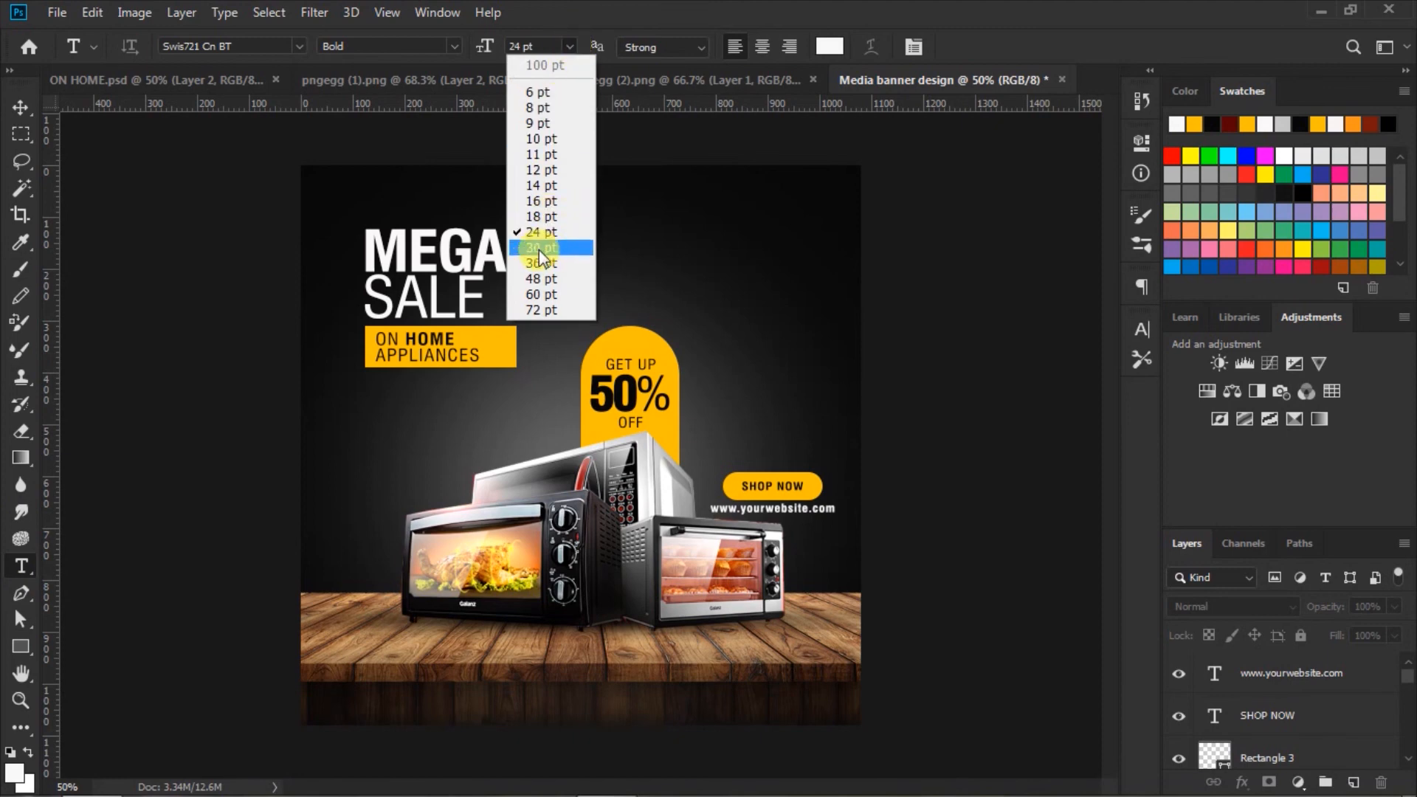
pyautogui.click(540, 279)
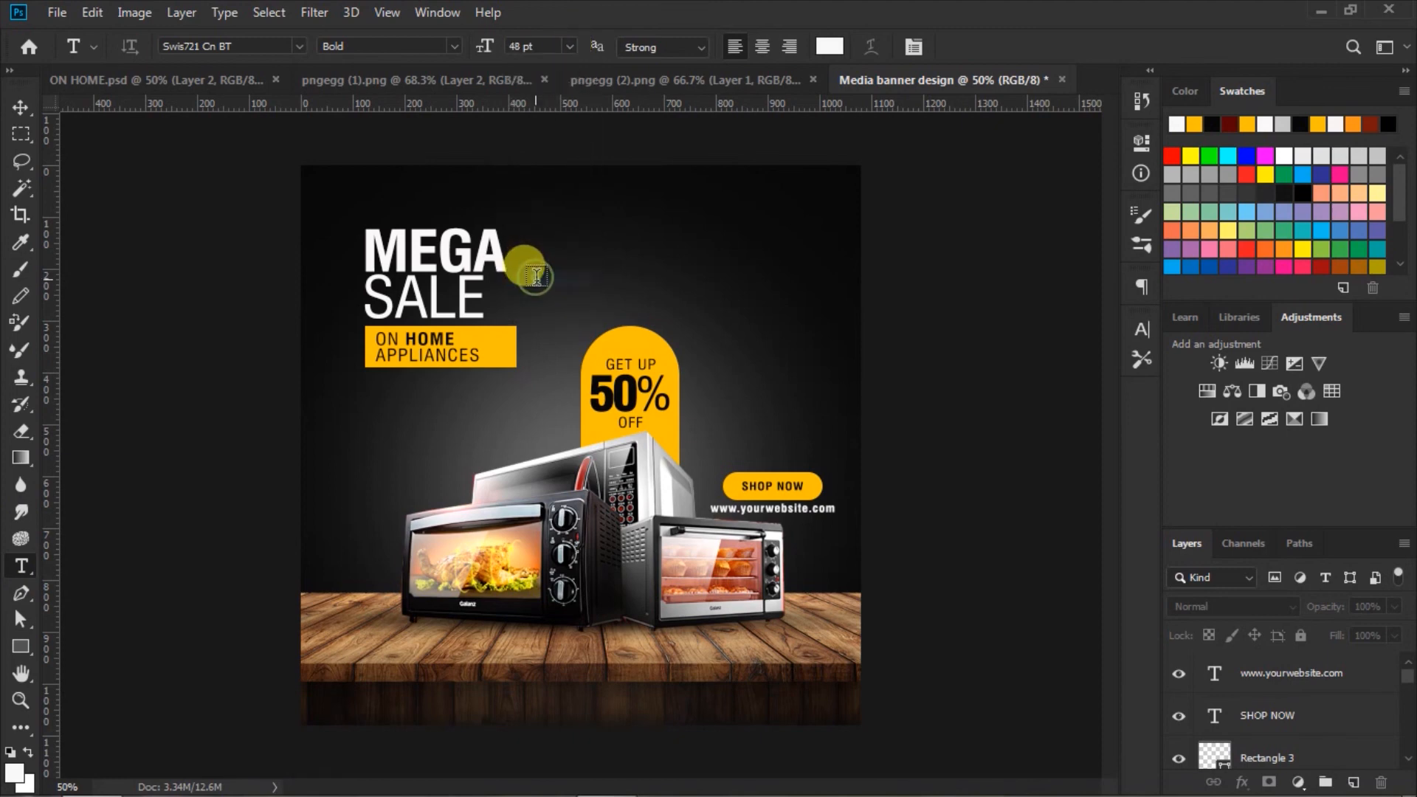
pyautogui.click(730, 210)
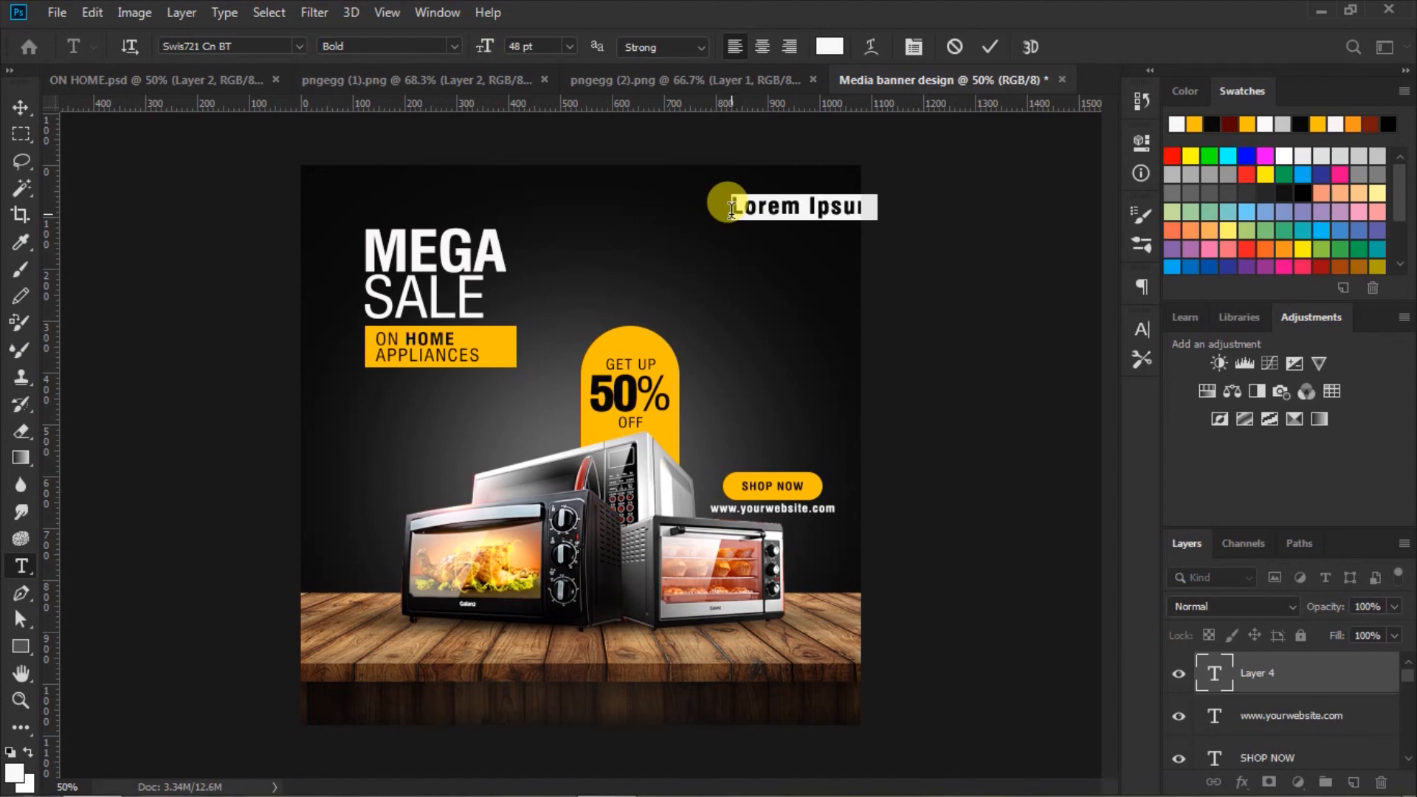
pyautogui.write('LOGO')
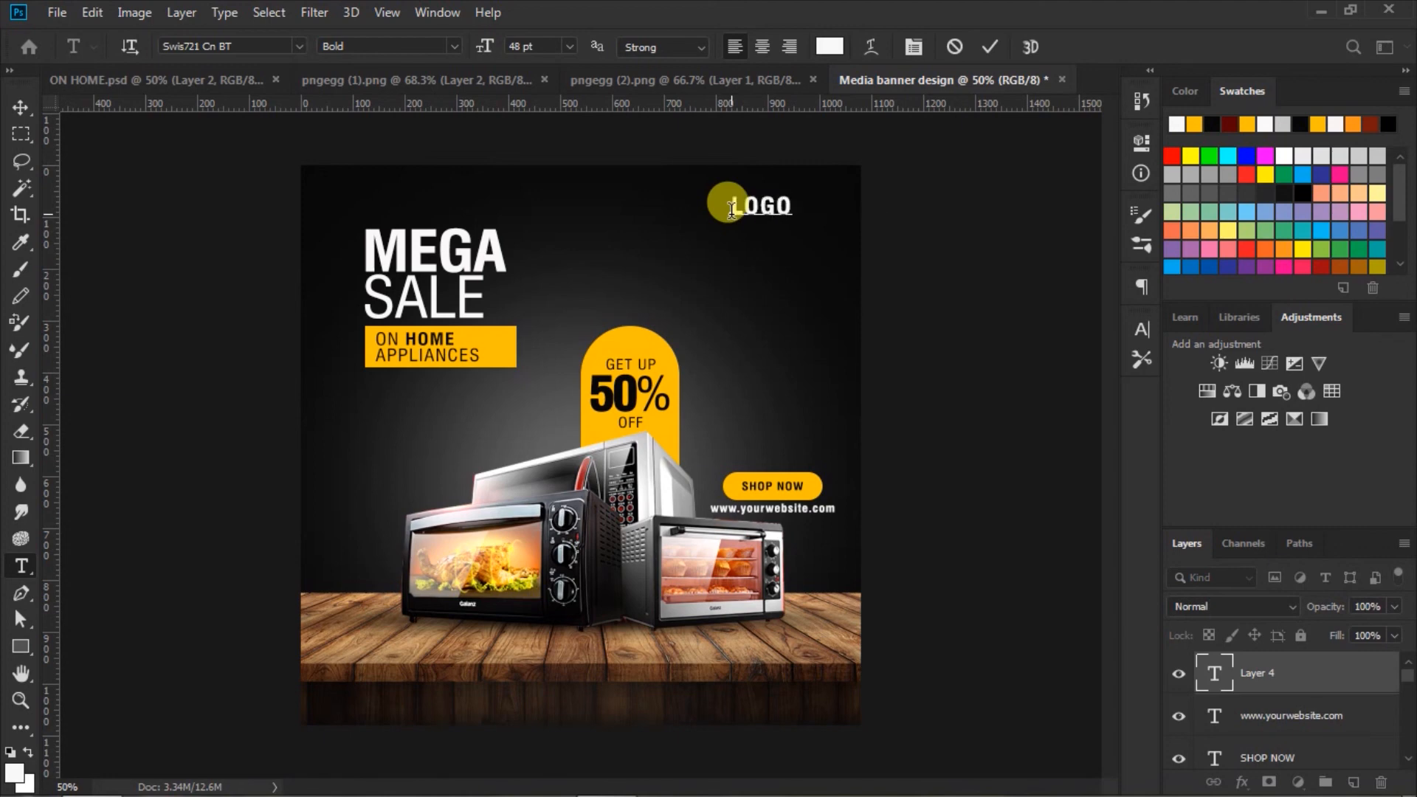
pyautogui.press('Return')
pyautogui.write('HERE')
# Step: Set the LOGO HERE text's leading to 37.01 pt and its tracking to 20, and commit the text
pyautogui.moveTo(729, 201); pyautogui.dragTo(829, 243)
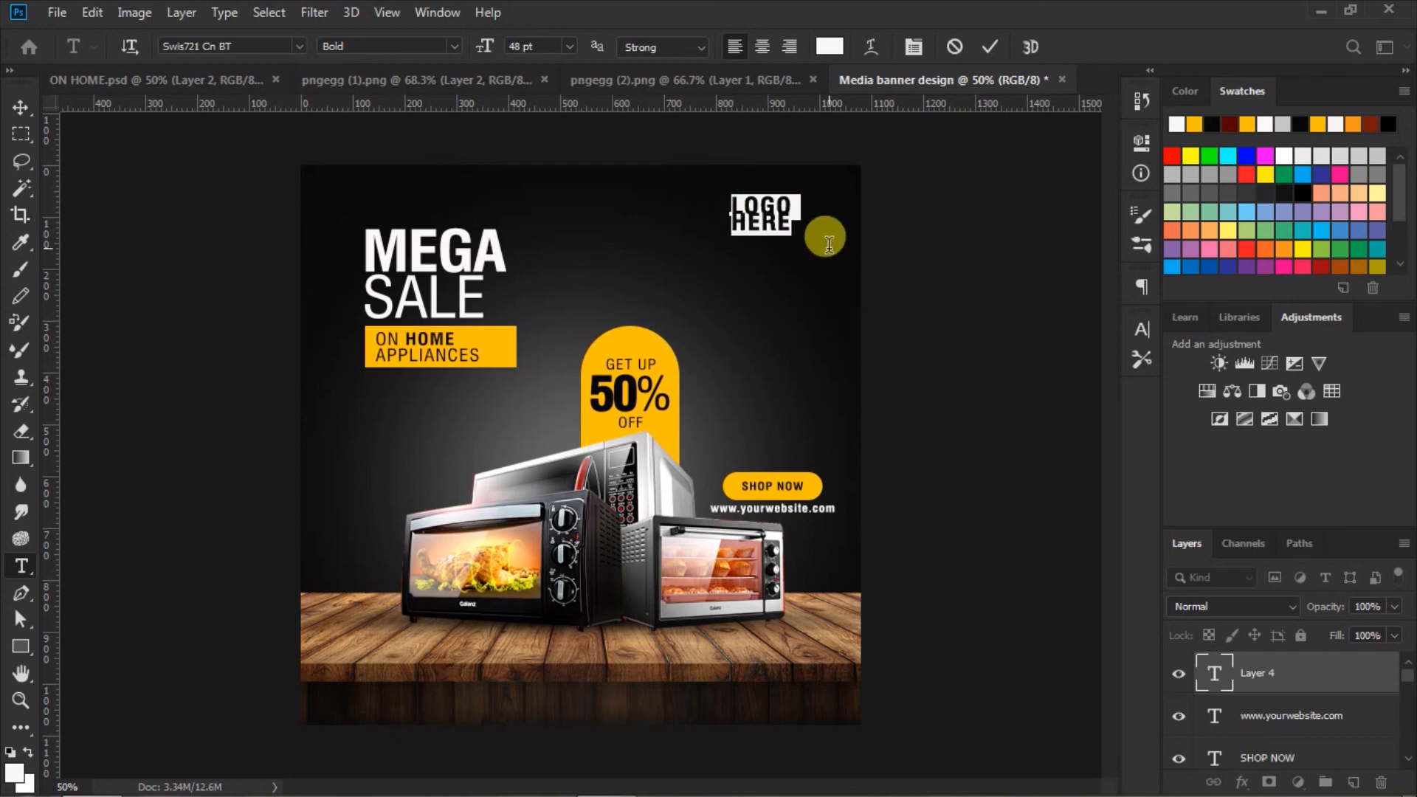
pyautogui.click(1142, 334)
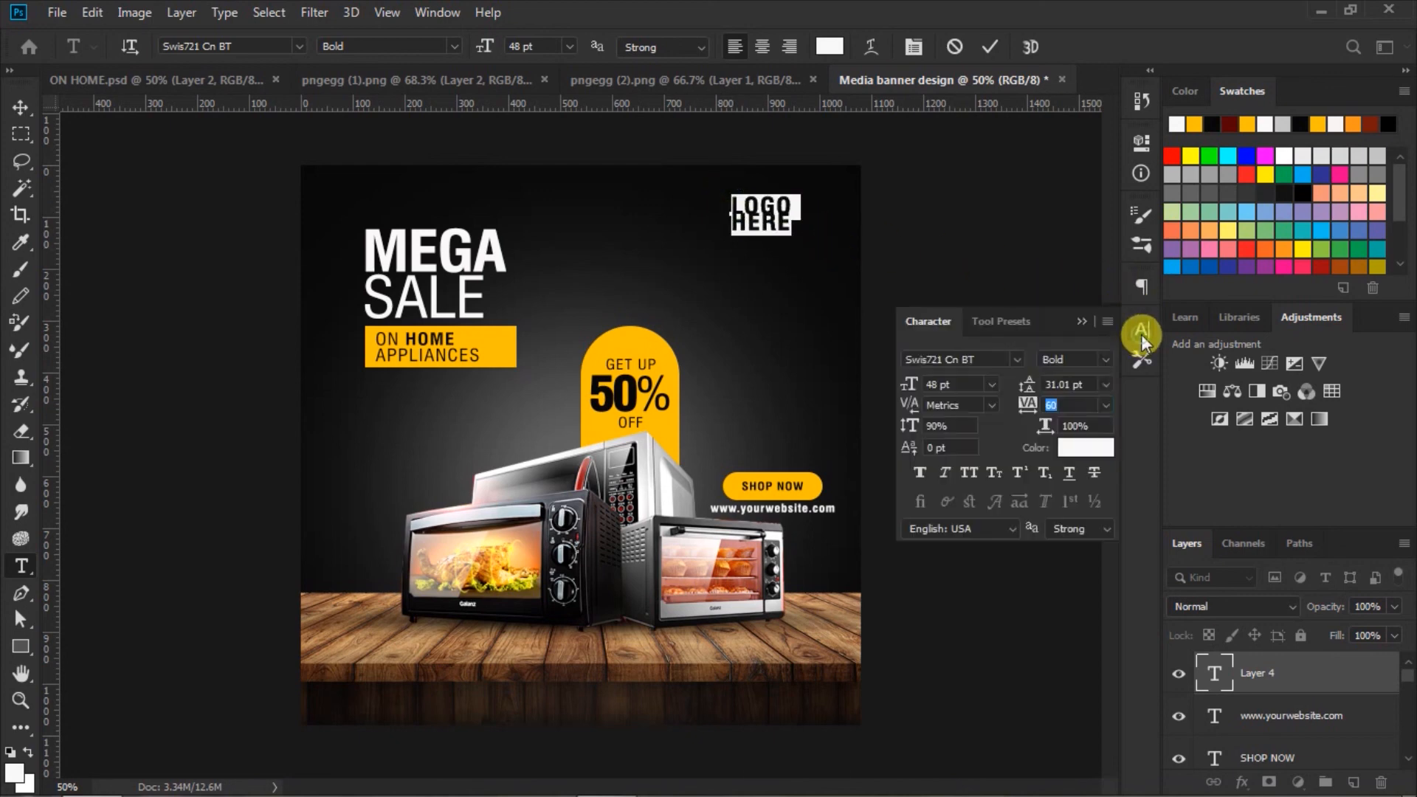
pyautogui.moveTo(1020, 389)
pyautogui.mouseDown()
pyautogui.moveTo(1021, 417)
pyautogui.moveTo(1031, 391)
pyautogui.mouseUp()
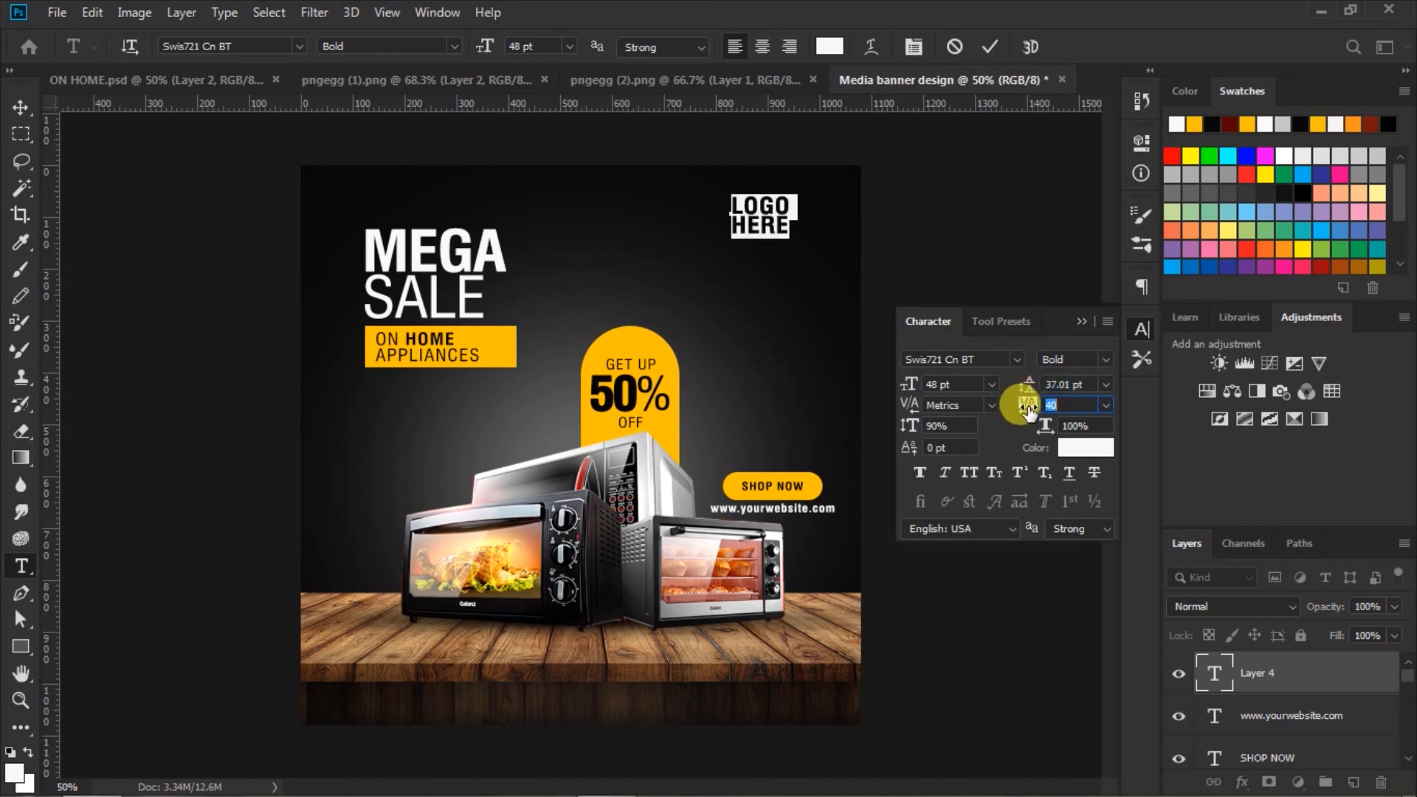
pyautogui.moveTo(1026, 412); pyautogui.dragTo(1028, 416)
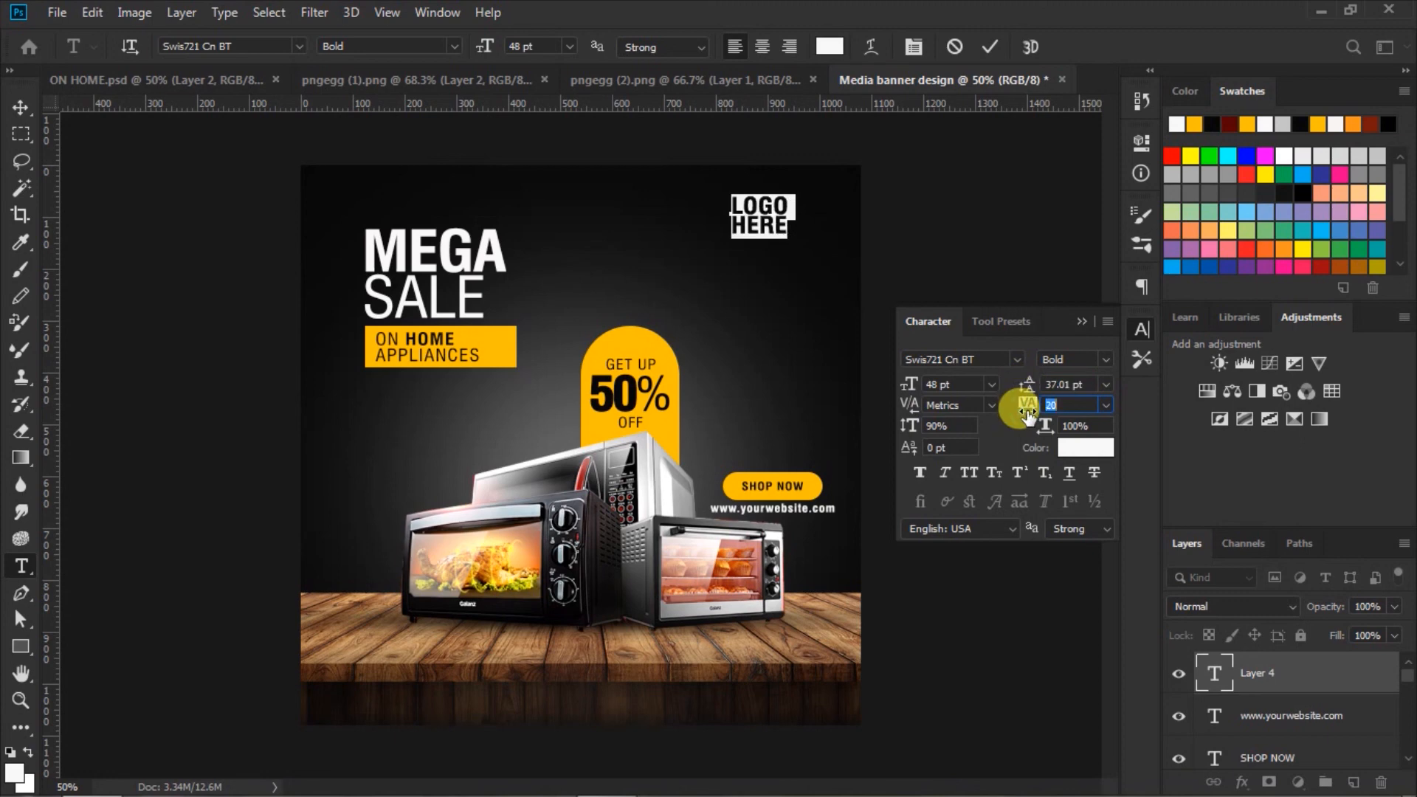
pyautogui.click(1082, 321)
pyautogui.click(990, 42)
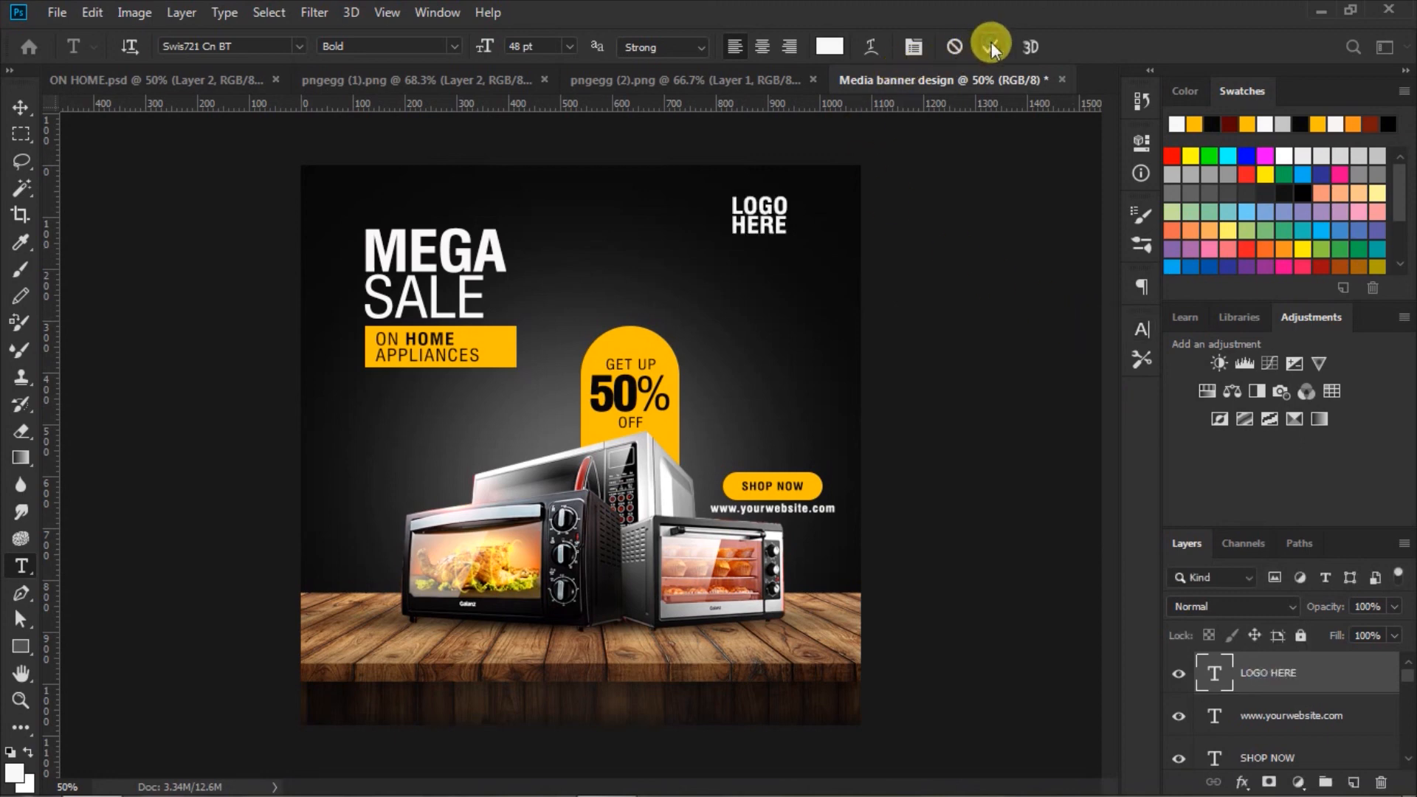
# Step: Move the LOGO HERE text so its right edge aligns with the SHOP NOW button's right edge, and deselect it
pyautogui.click(17, 105)
pyautogui.moveTo(753, 209); pyautogui.dragTo(787, 224)
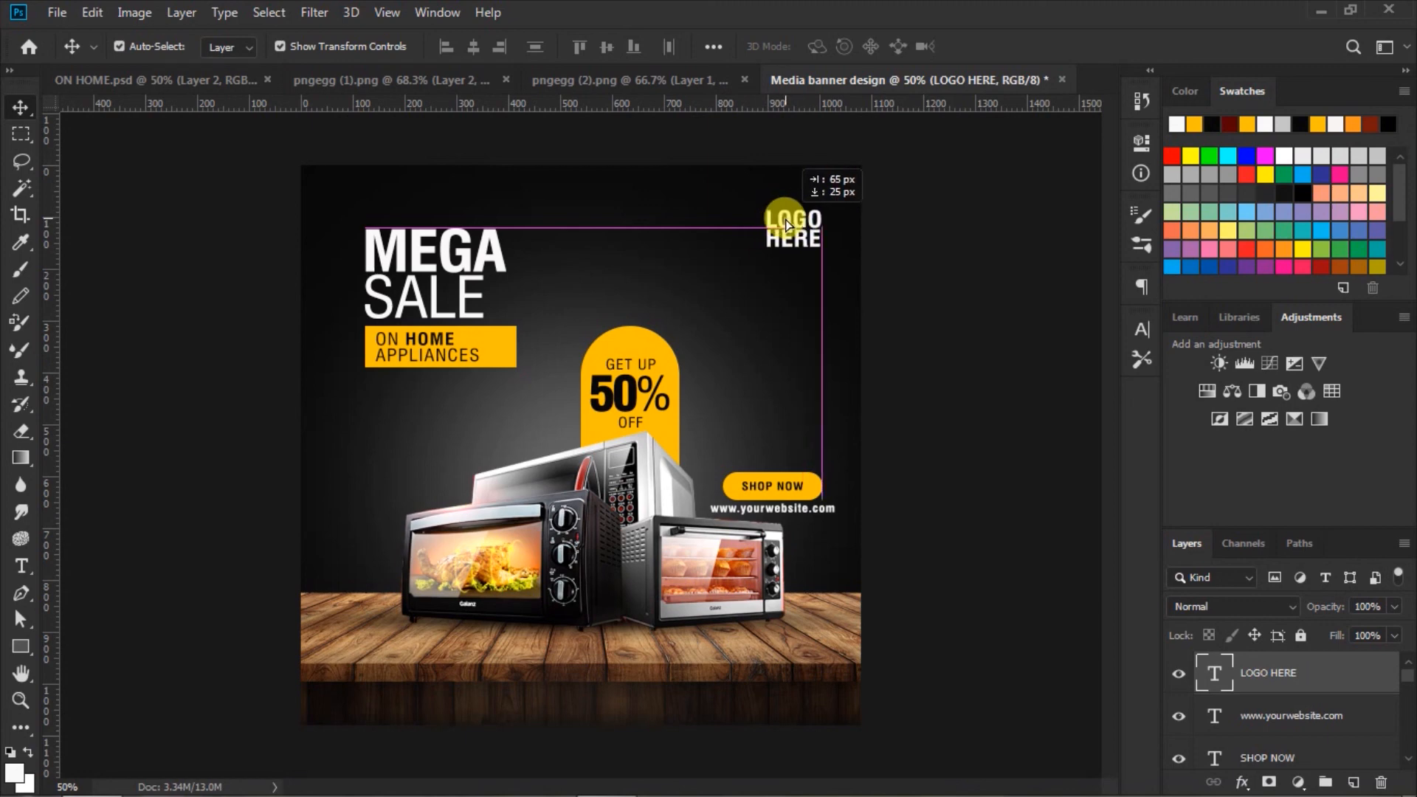
pyautogui.moveTo(787, 224); pyautogui.dragTo(787, 225)
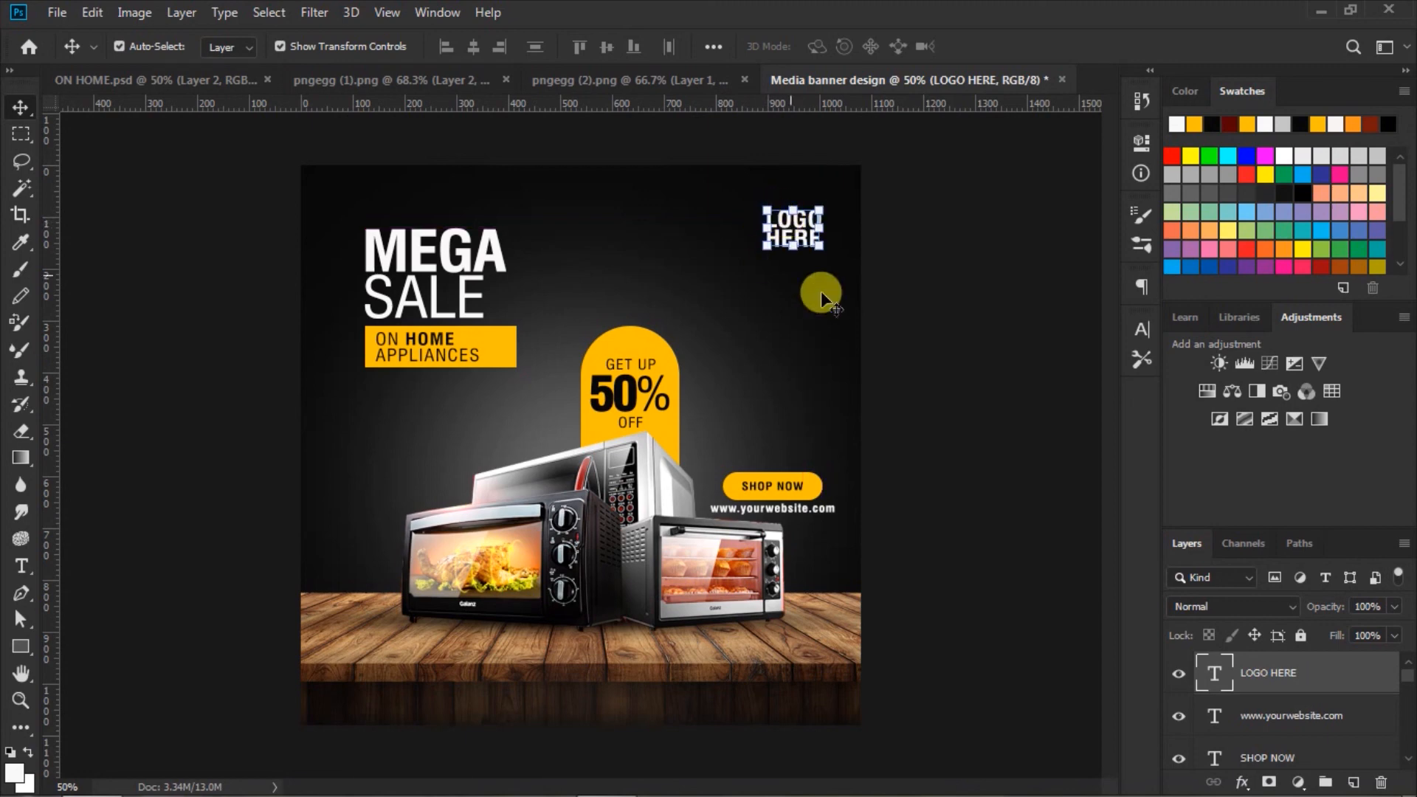
pyautogui.click(933, 321)
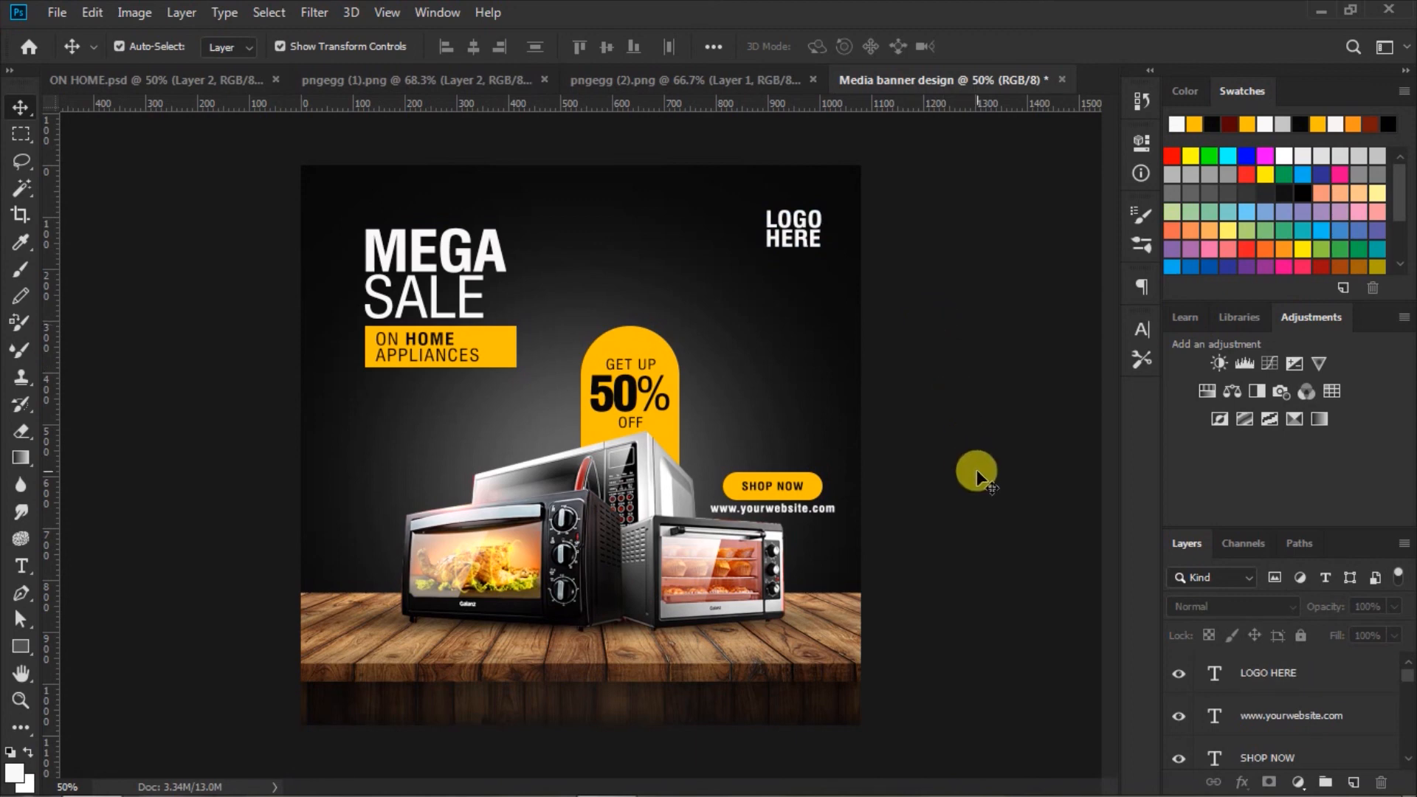